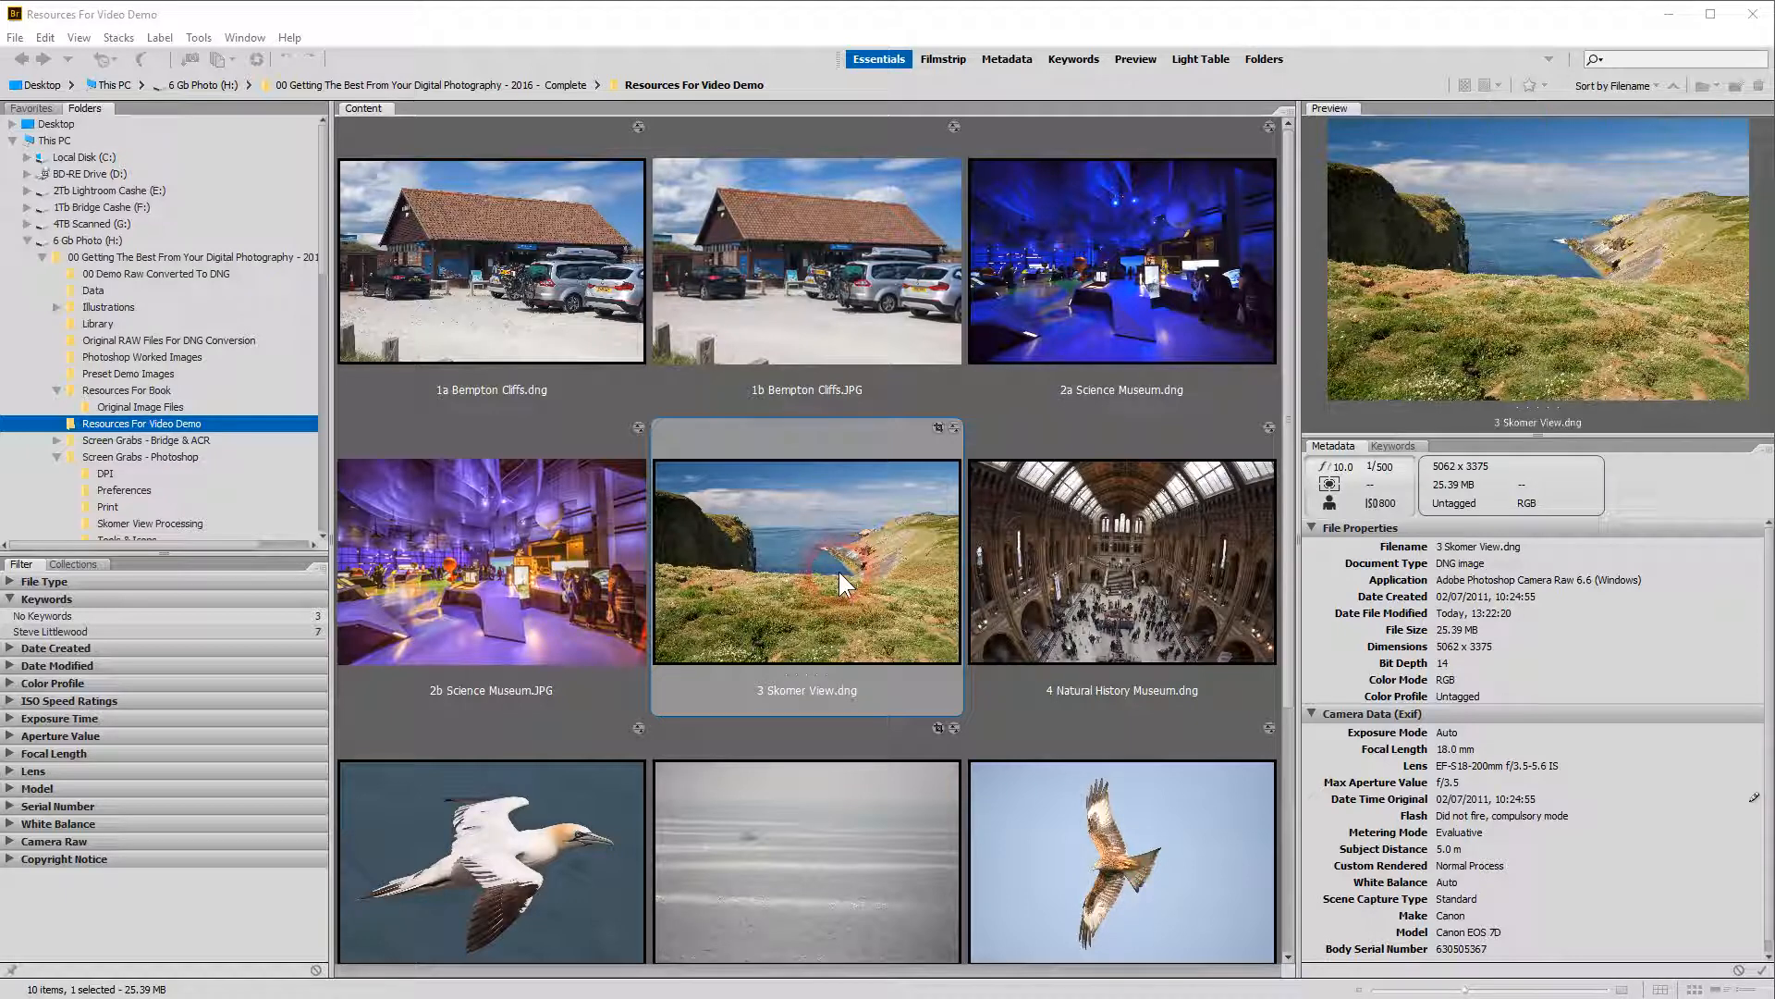
Open the raw photo 3 Skomer View.dng from the Resources For Video Demo folder in Camera Raw.
{"action": "left_click", "coordinate": [839, 574]}
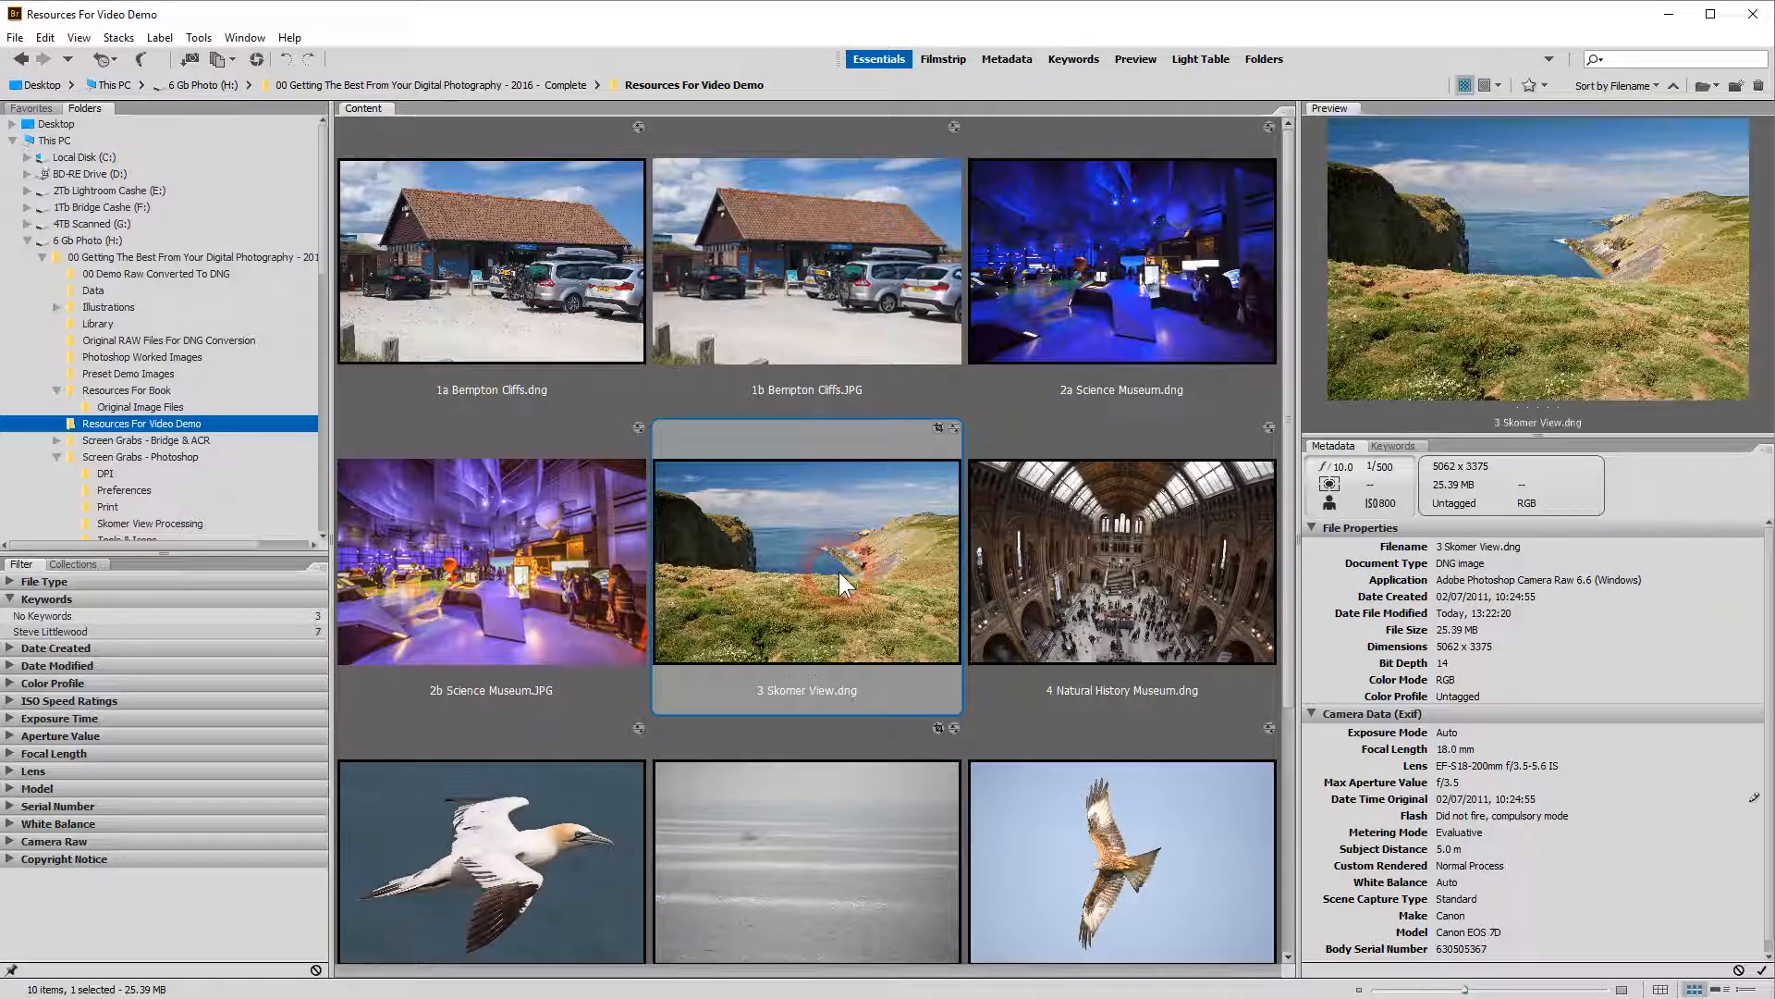
{"action": "key", "text": "ctrl+o"}
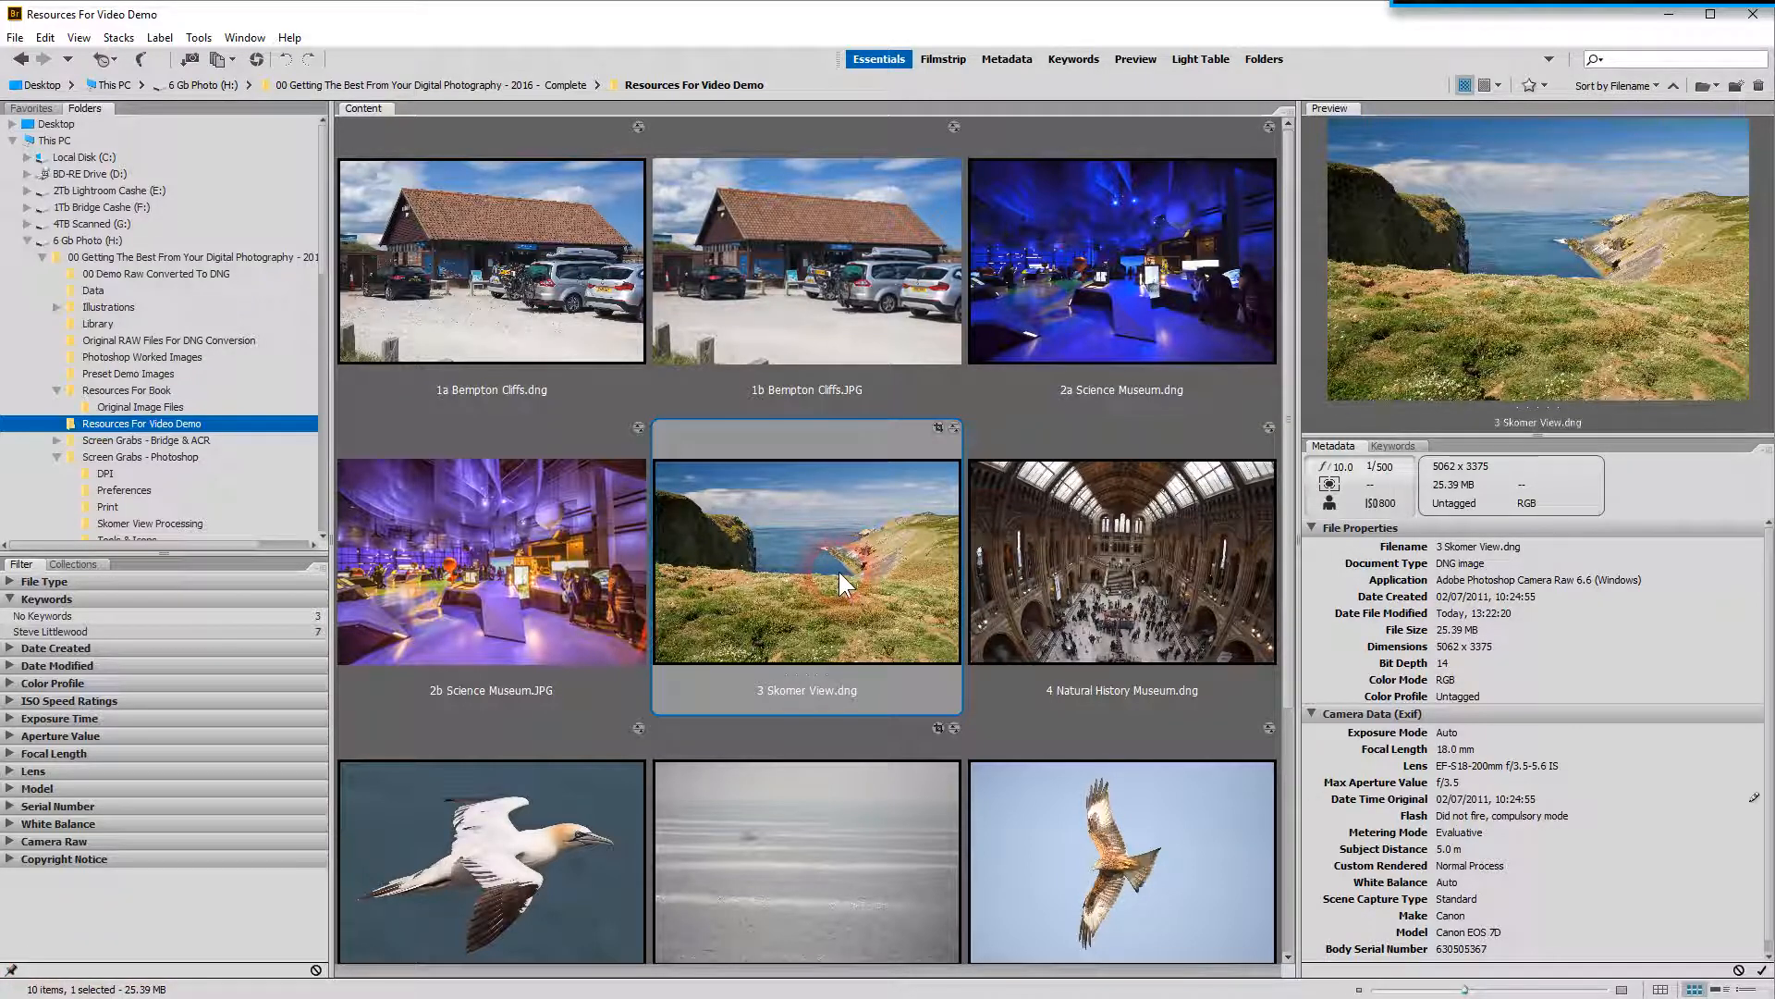
{"action": "key", "text": "space"}
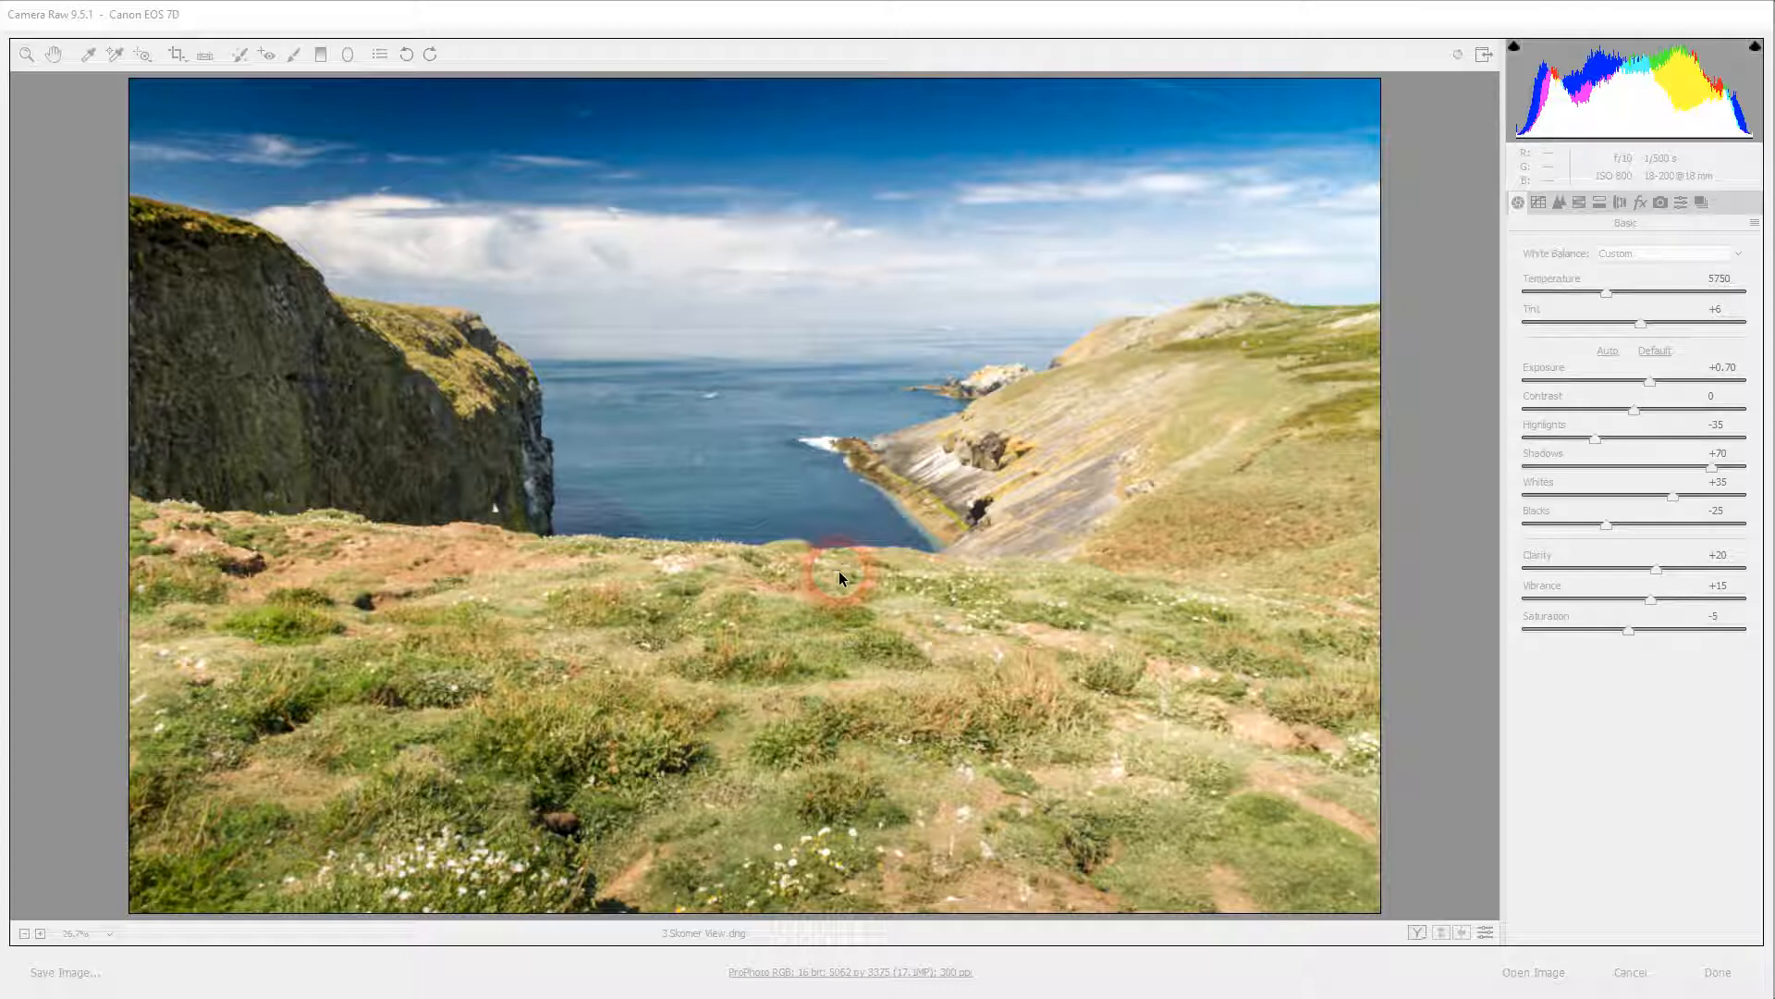
Open the developed Skomer View image from Camera Raw in Photoshop as a ProPhoto RGB, 16-bit, 300 ppi document.
{"action": "left_click", "coordinate": [1557, 745]}
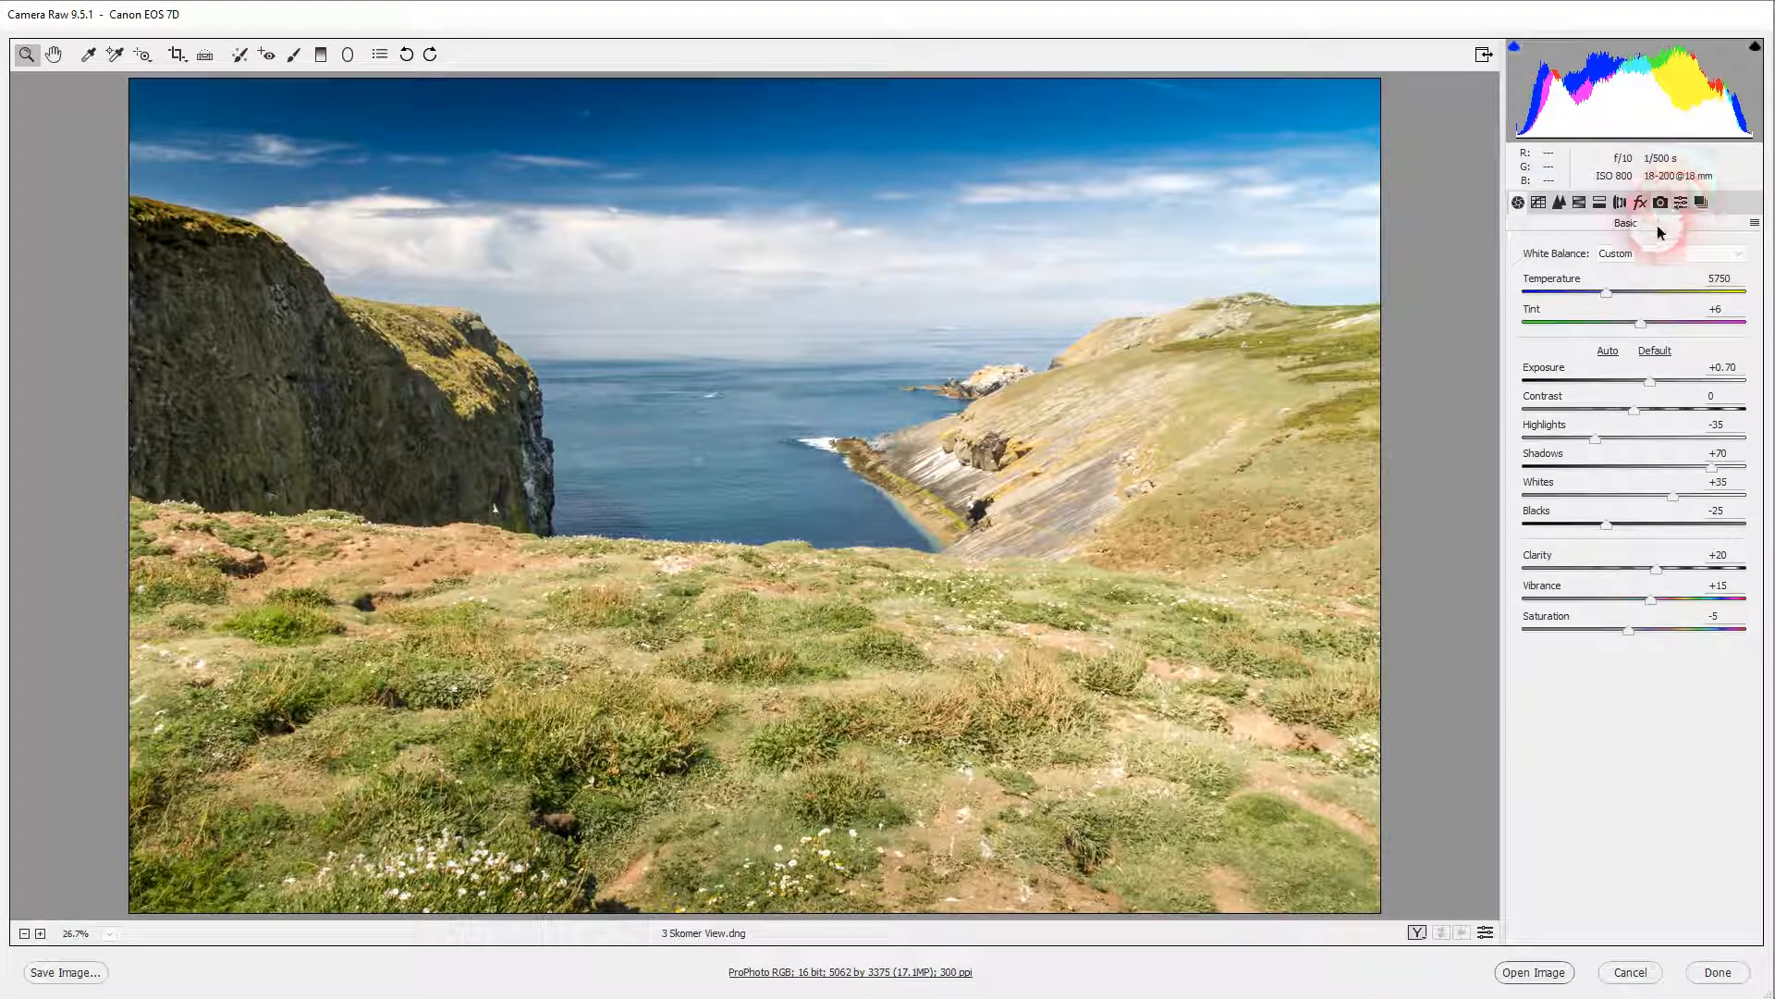
{"action": "left_click", "coordinate": [1633, 723]}
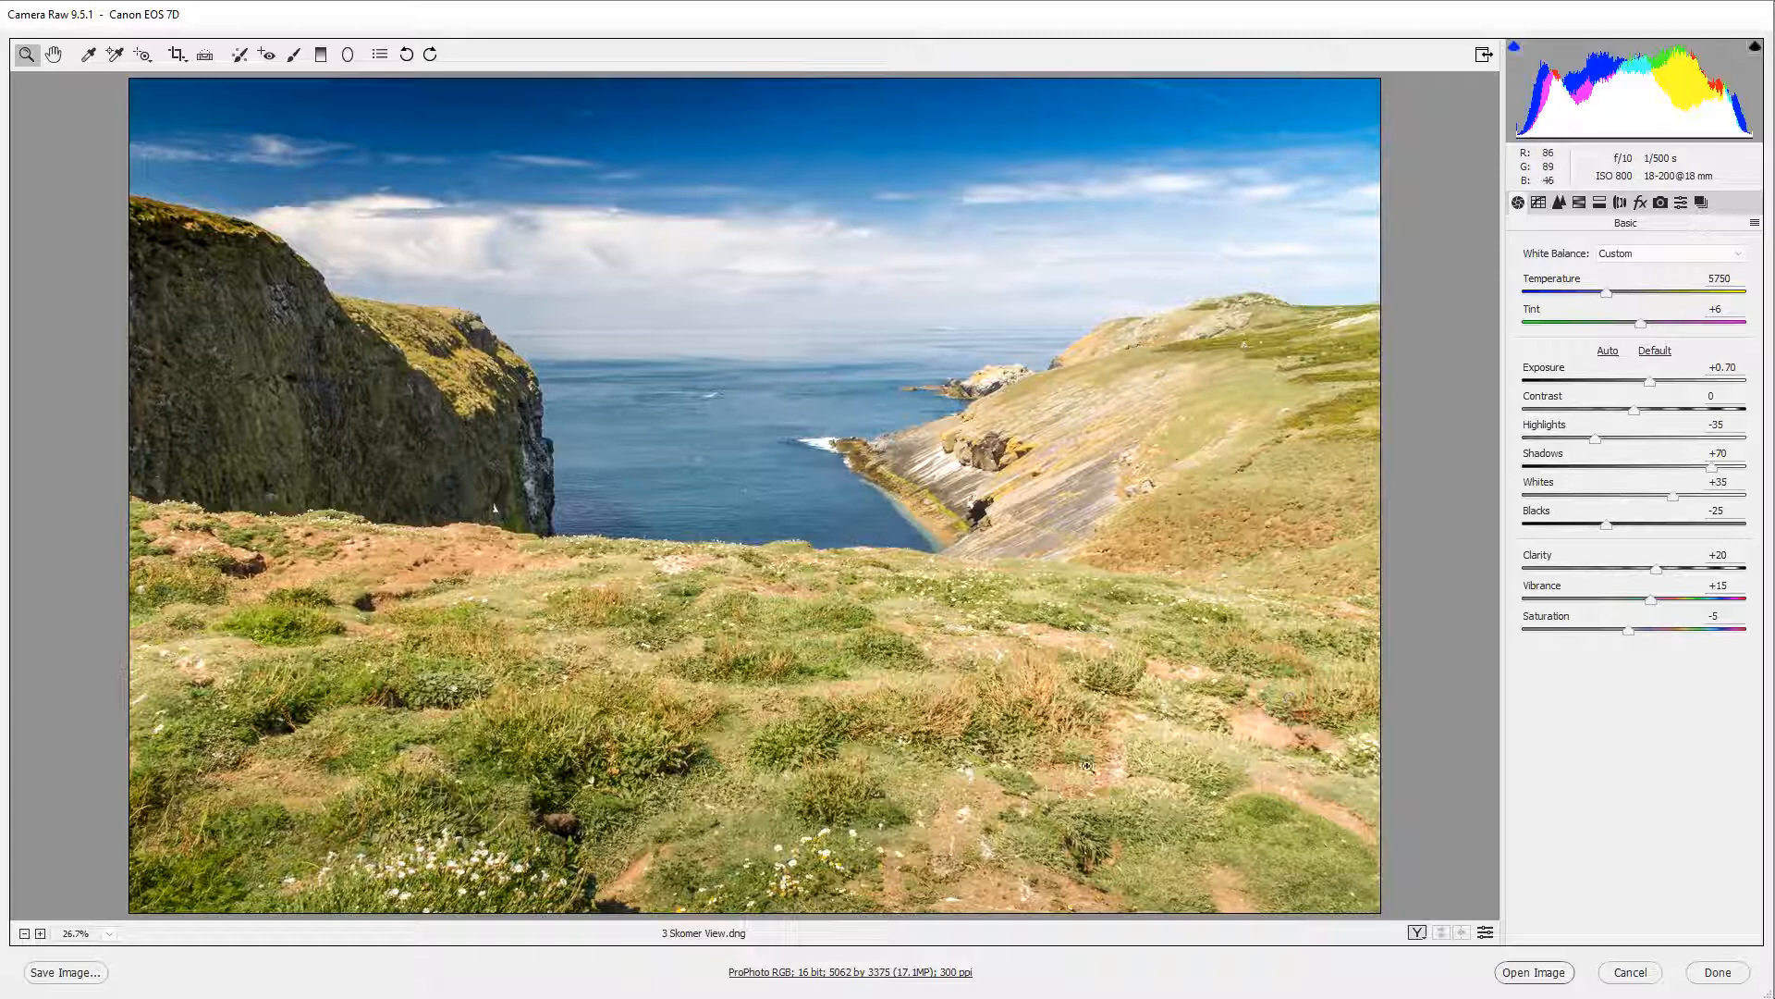
{"action": "mouse_move", "coordinate": [1517, 964]}
{"action": "left_mouse_down"}
{"action": "mouse_move", "coordinate": [681, 971]}
{"action": "mouse_move", "coordinate": [814, 985]}
{"action": "mouse_move", "coordinate": [1112, 949]}
{"action": "mouse_move", "coordinate": [694, 967]}
{"action": "mouse_move", "coordinate": [756, 994]}
{"action": "mouse_move", "coordinate": [863, 971]}
{"action": "mouse_move", "coordinate": [1022, 975]}
{"action": "mouse_move", "coordinate": [1008, 976]}
{"action": "left_mouse_up"}
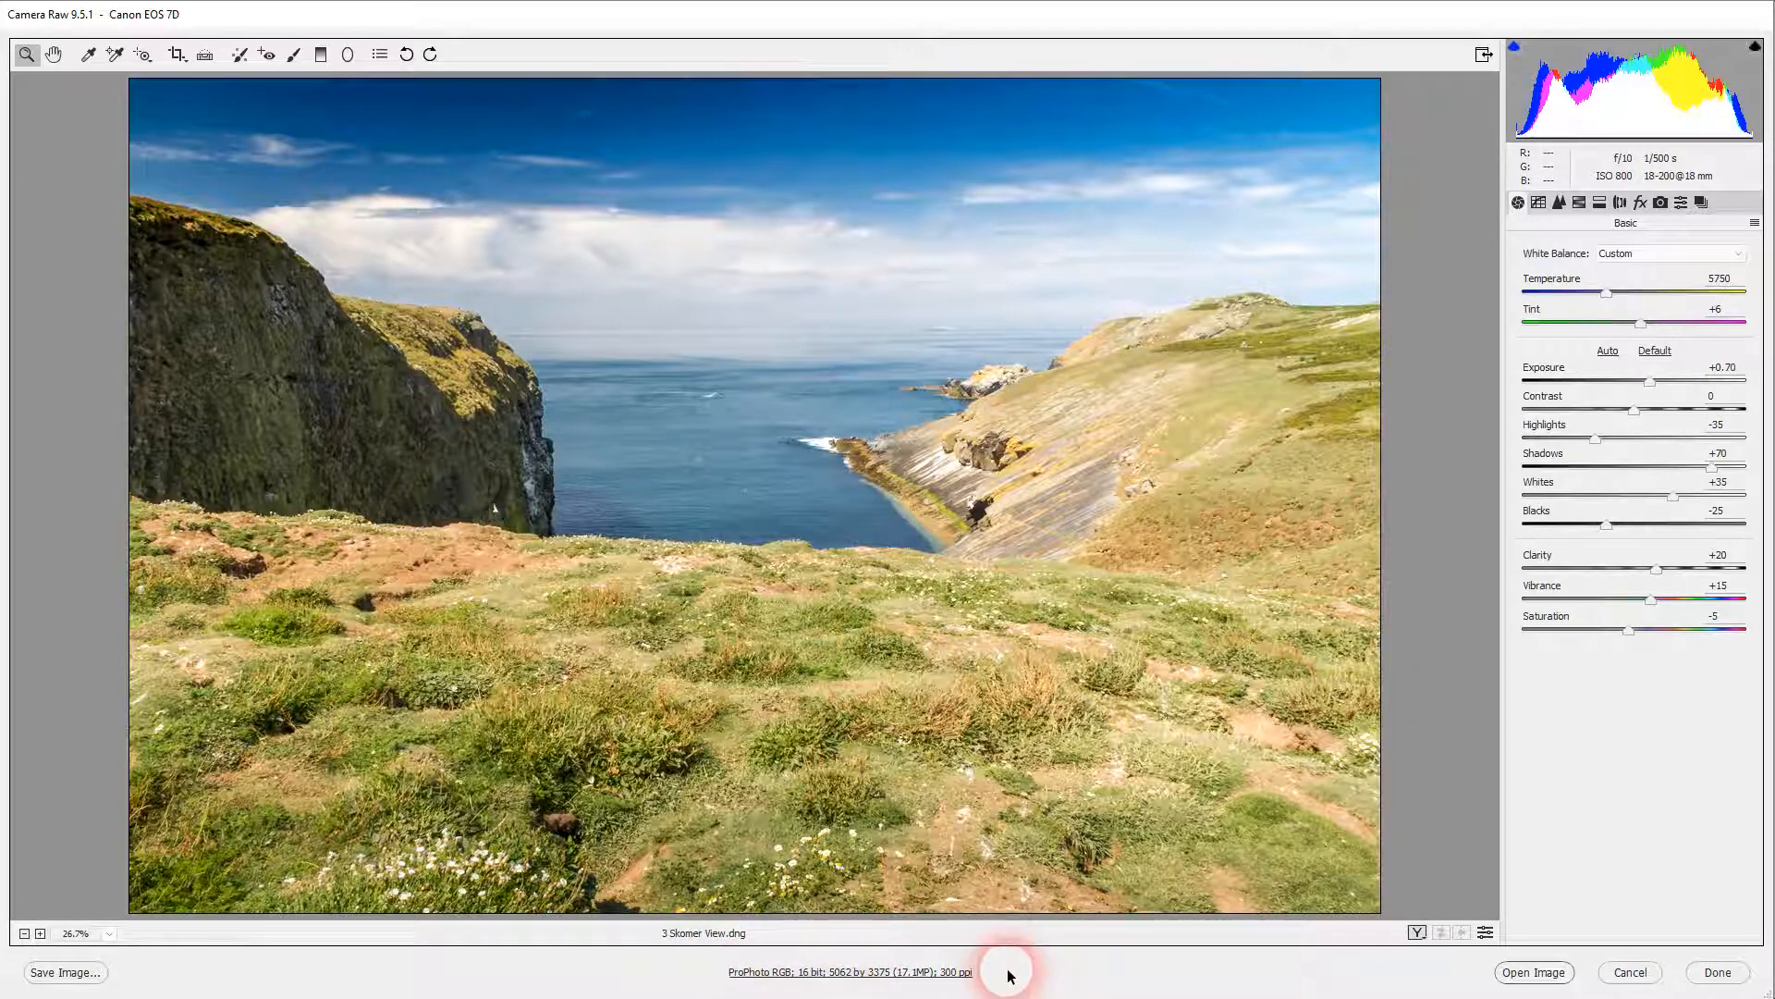
{"action": "left_click", "coordinate": [1510, 978]}
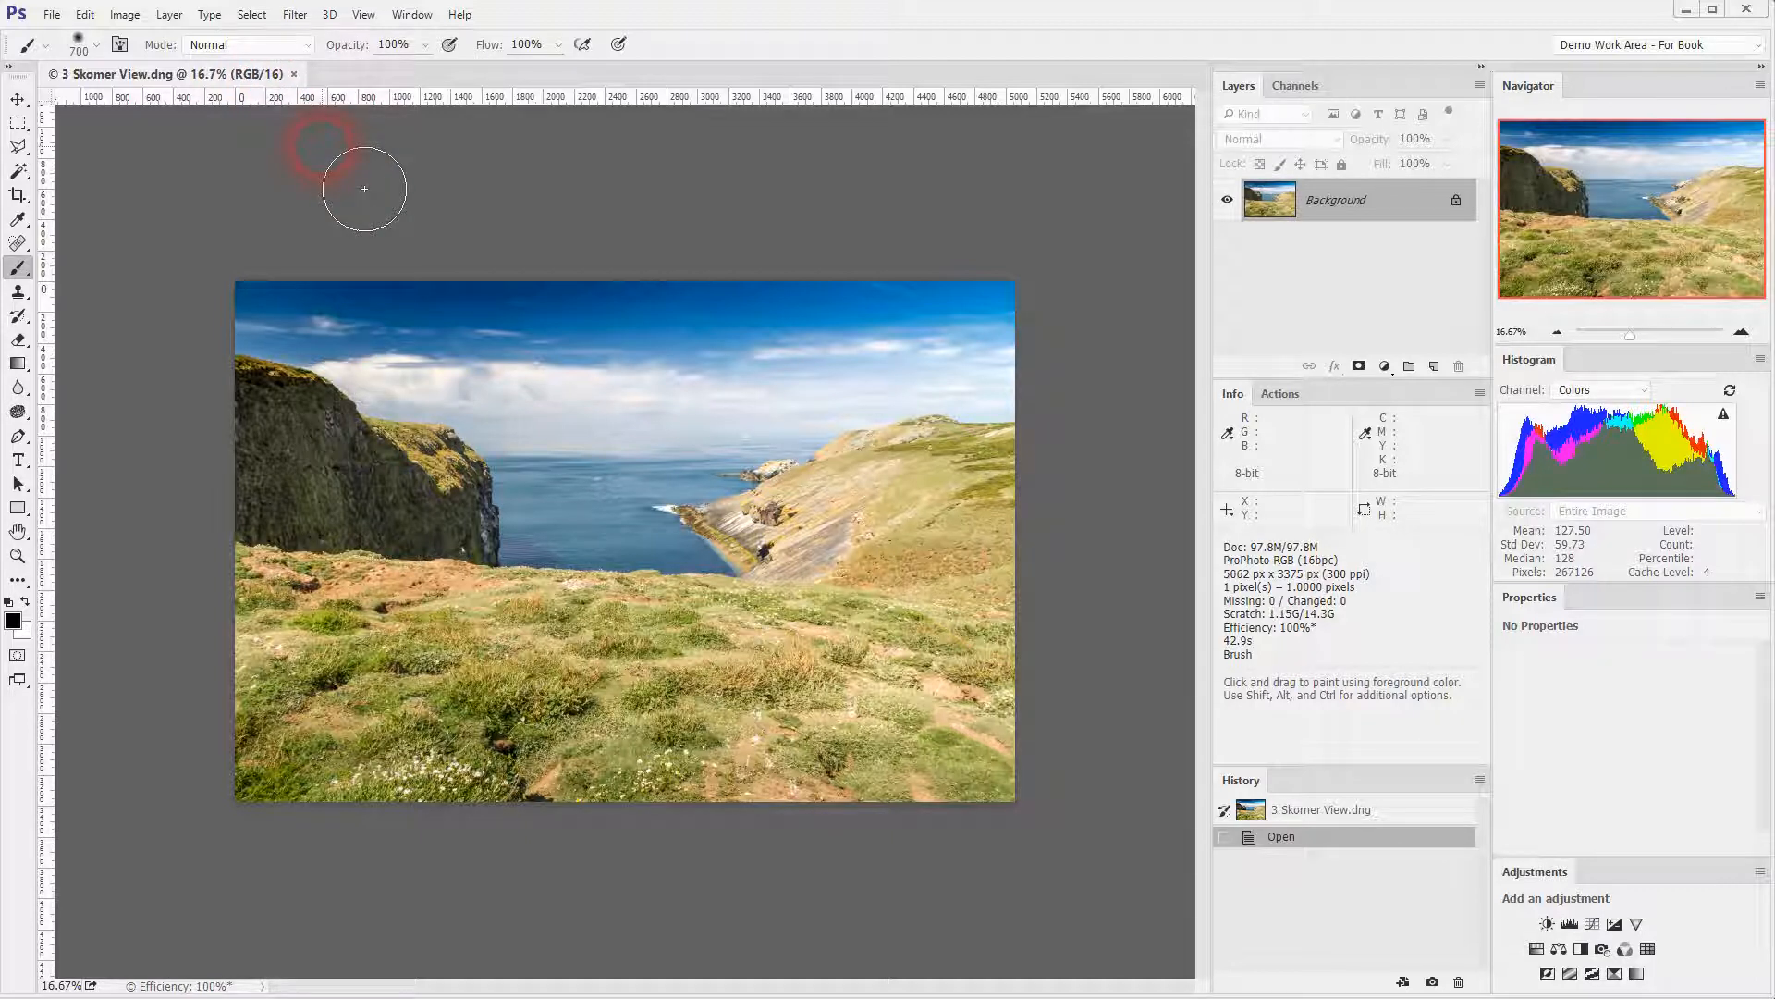
Examine the Assign Profile options for the document, then cancel and return to the Brush tool.
{"action": "left_click", "coordinate": [88, 15]}
{"action": "left_click", "coordinate": [162, 558]}
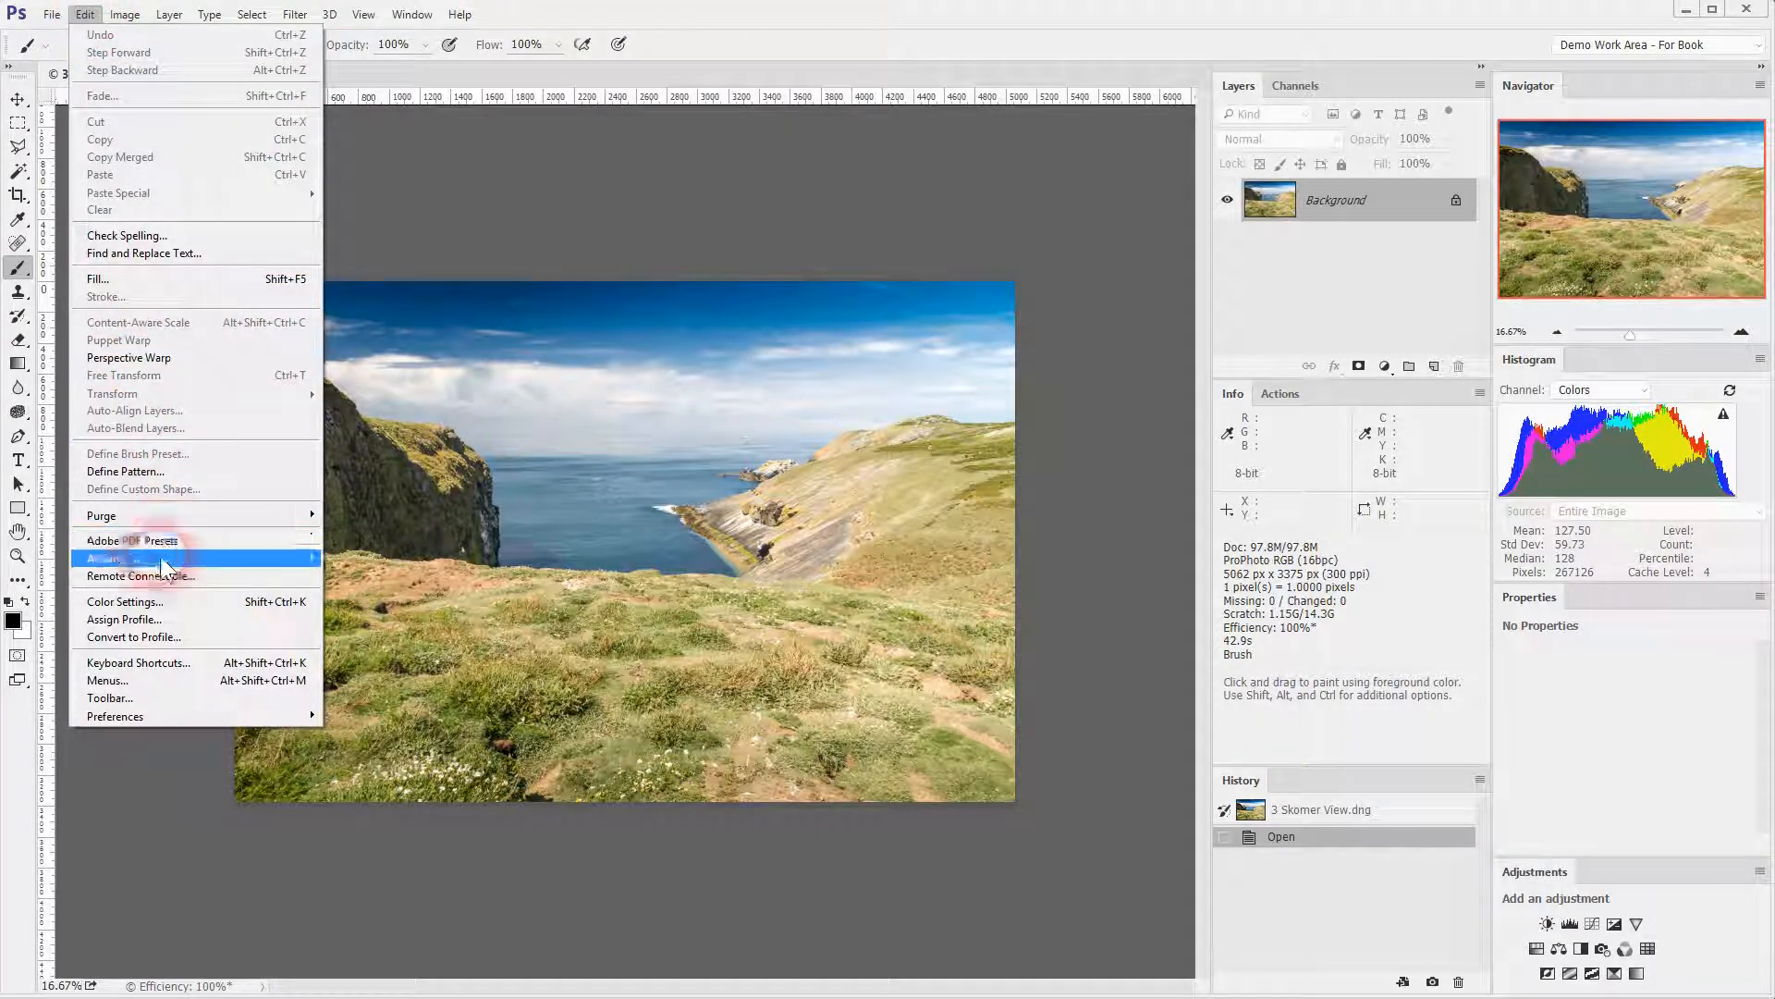
{"action": "left_click", "coordinate": [130, 621]}
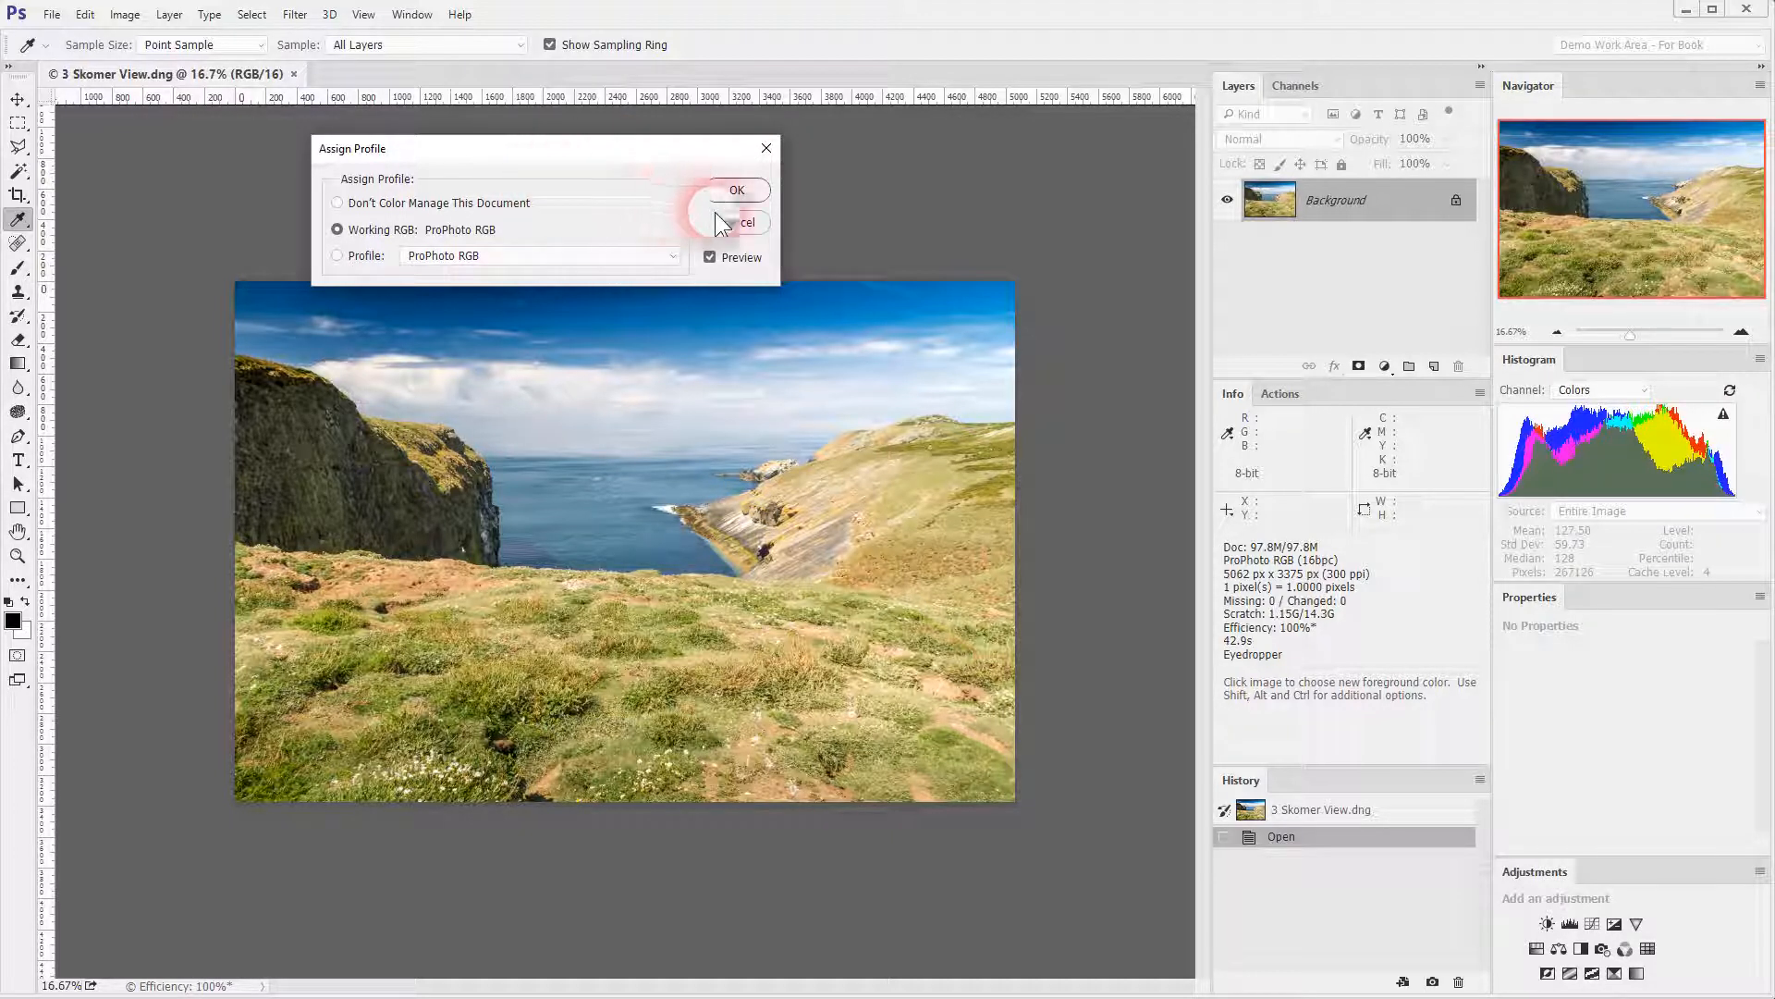
{"action": "left_click", "coordinate": [738, 224]}
{"action": "key", "text": "b"}
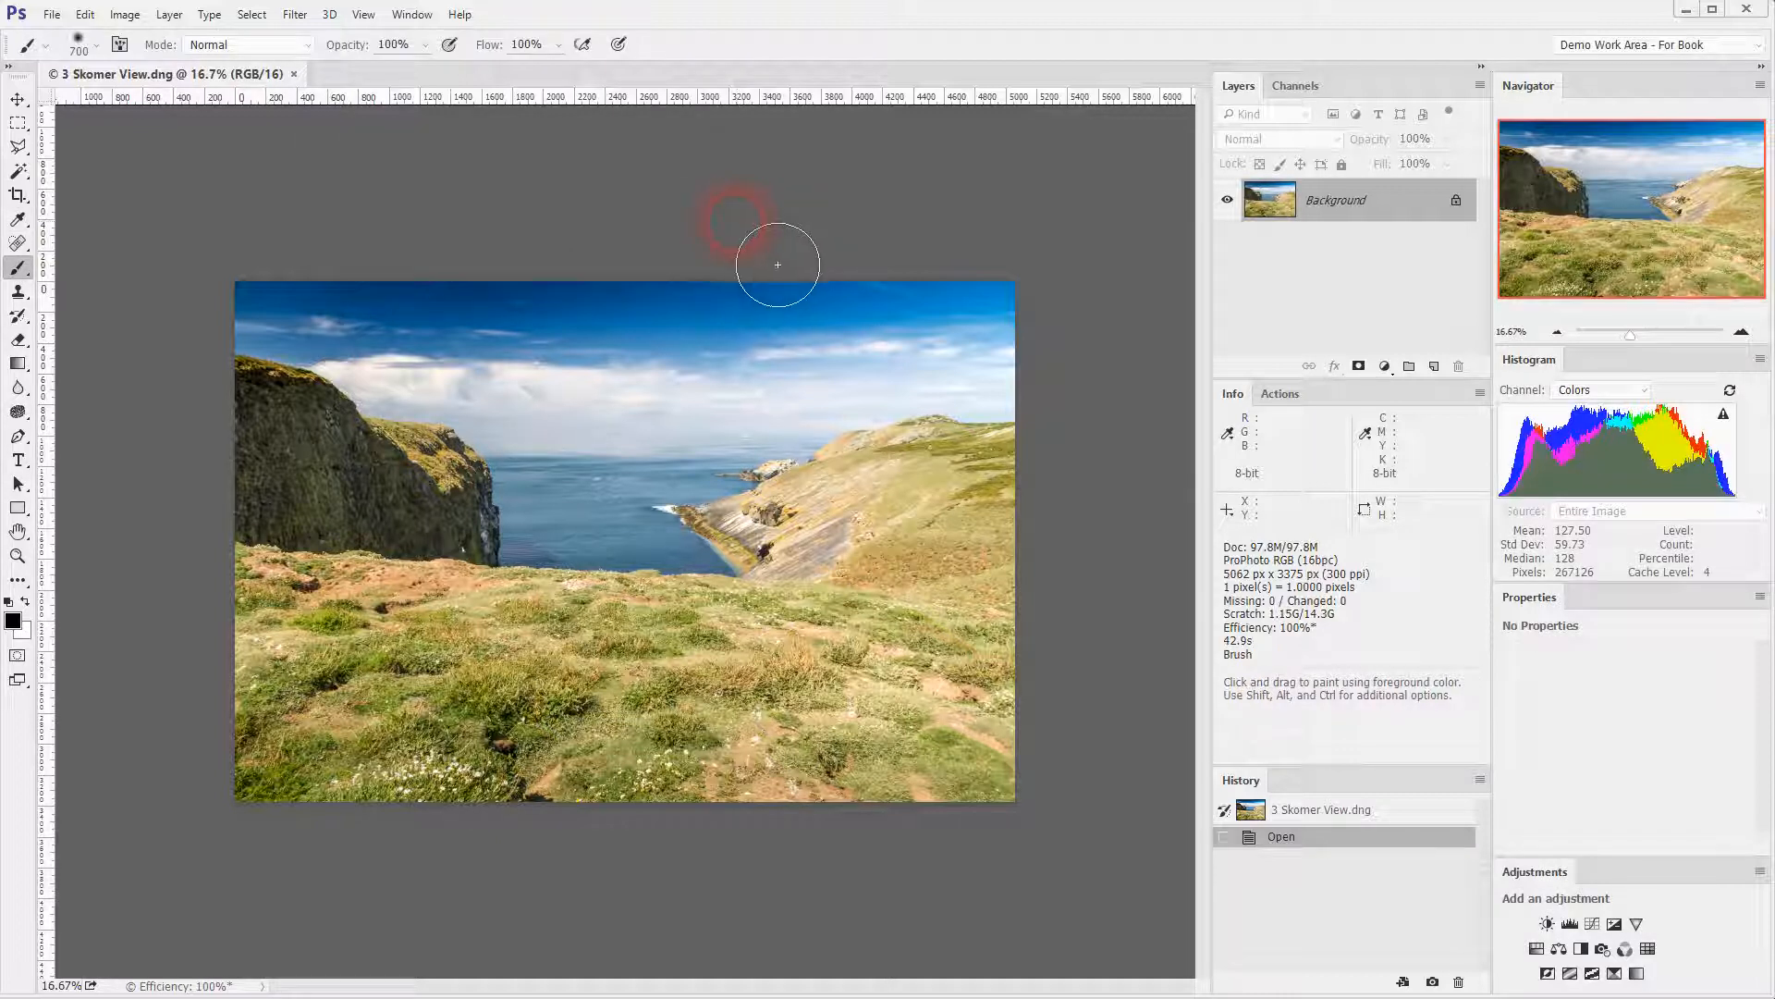
Look through the destination profiles offered by Convert to Profile, then cancel the conversion.
{"action": "left_click", "coordinate": [85, 15]}
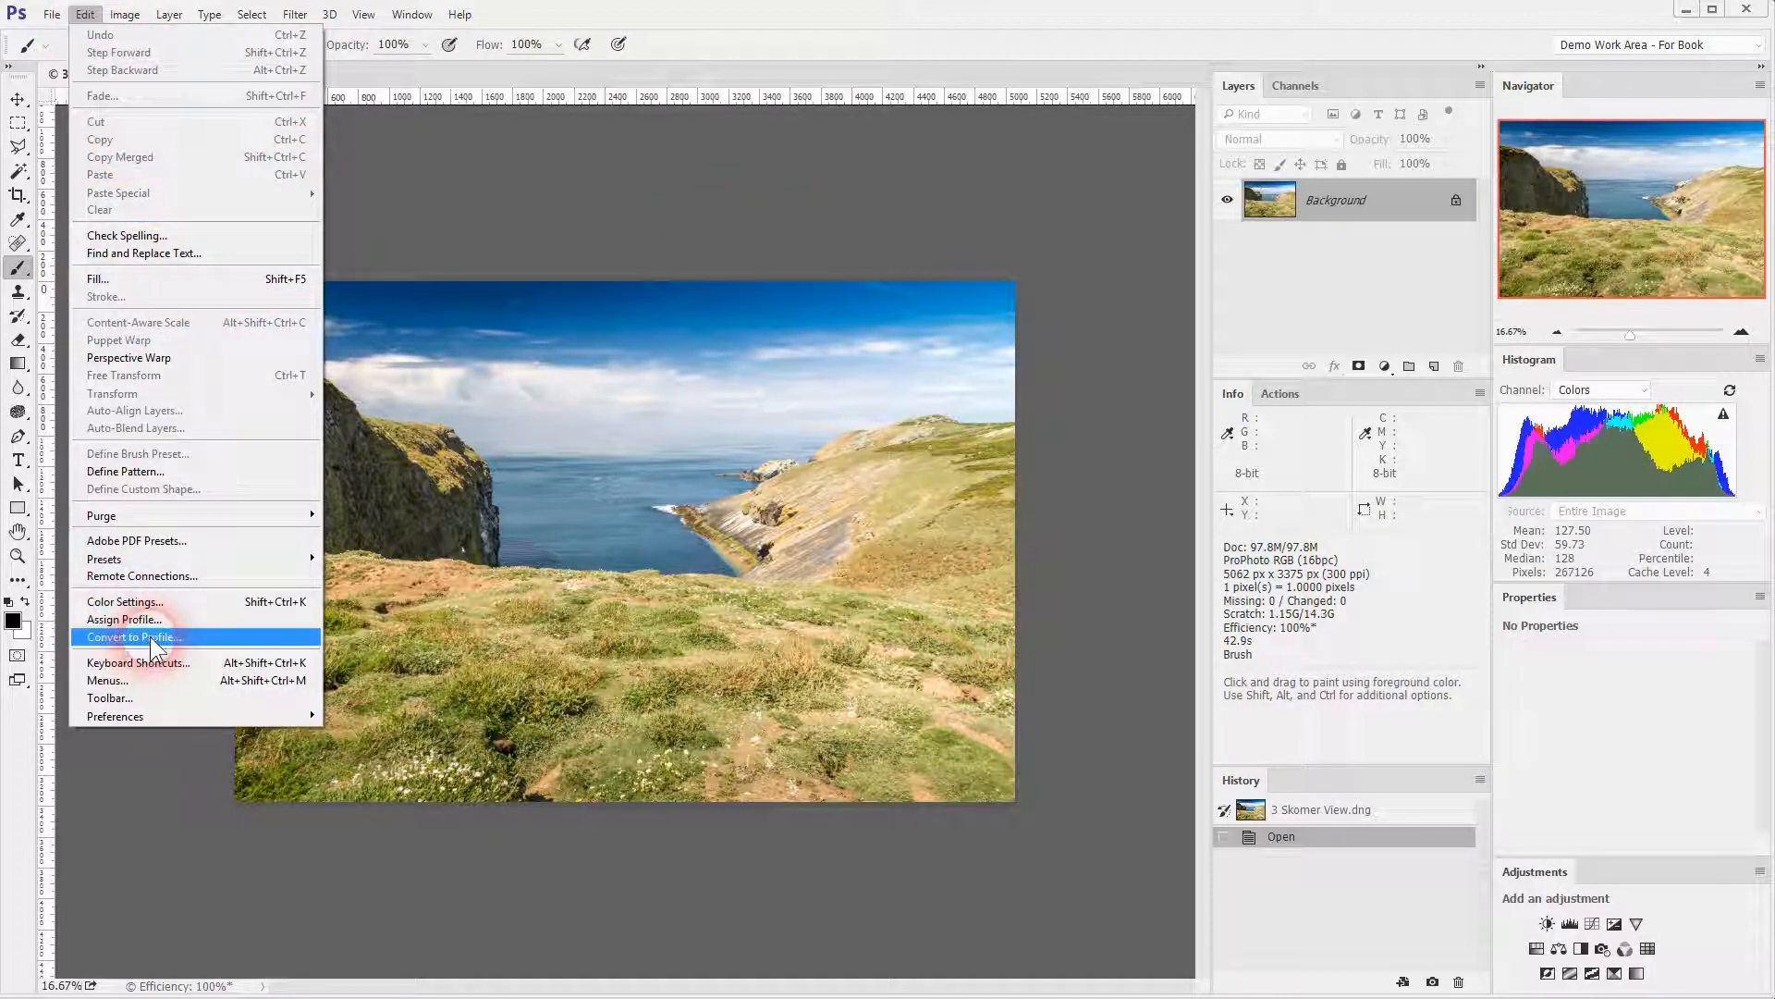
{"action": "left_click", "coordinate": [155, 637]}
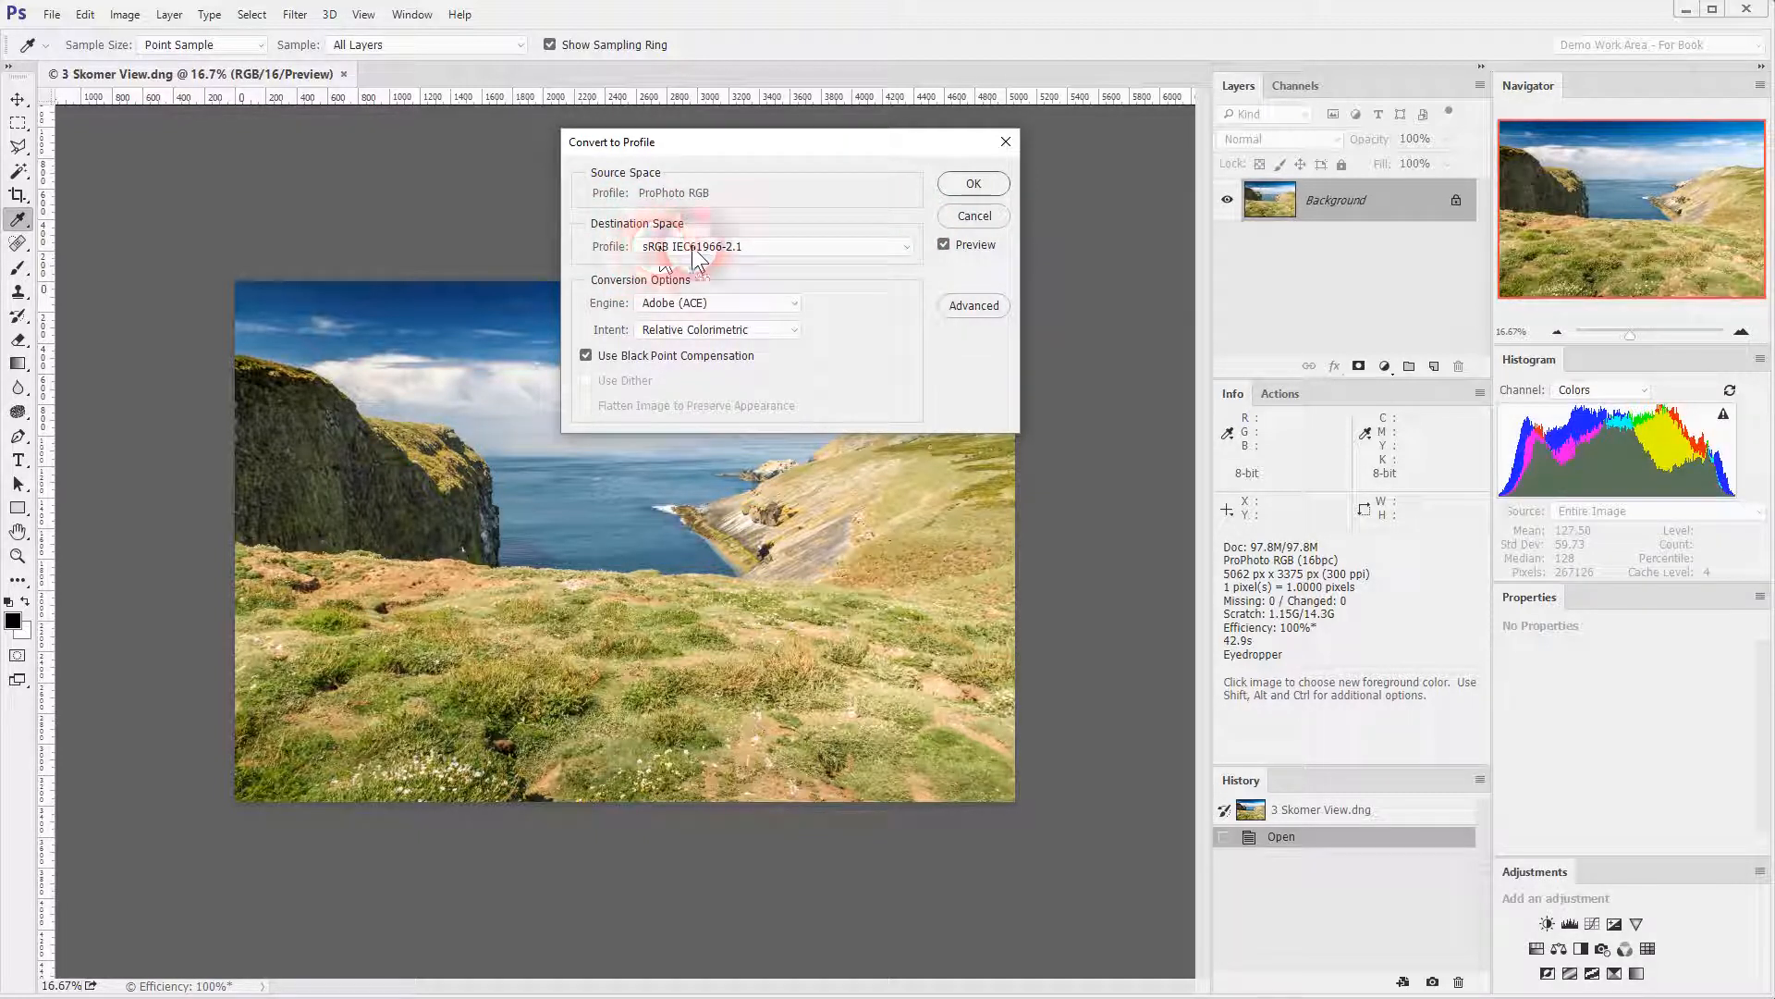
{"action": "left_click", "coordinate": [819, 246]}
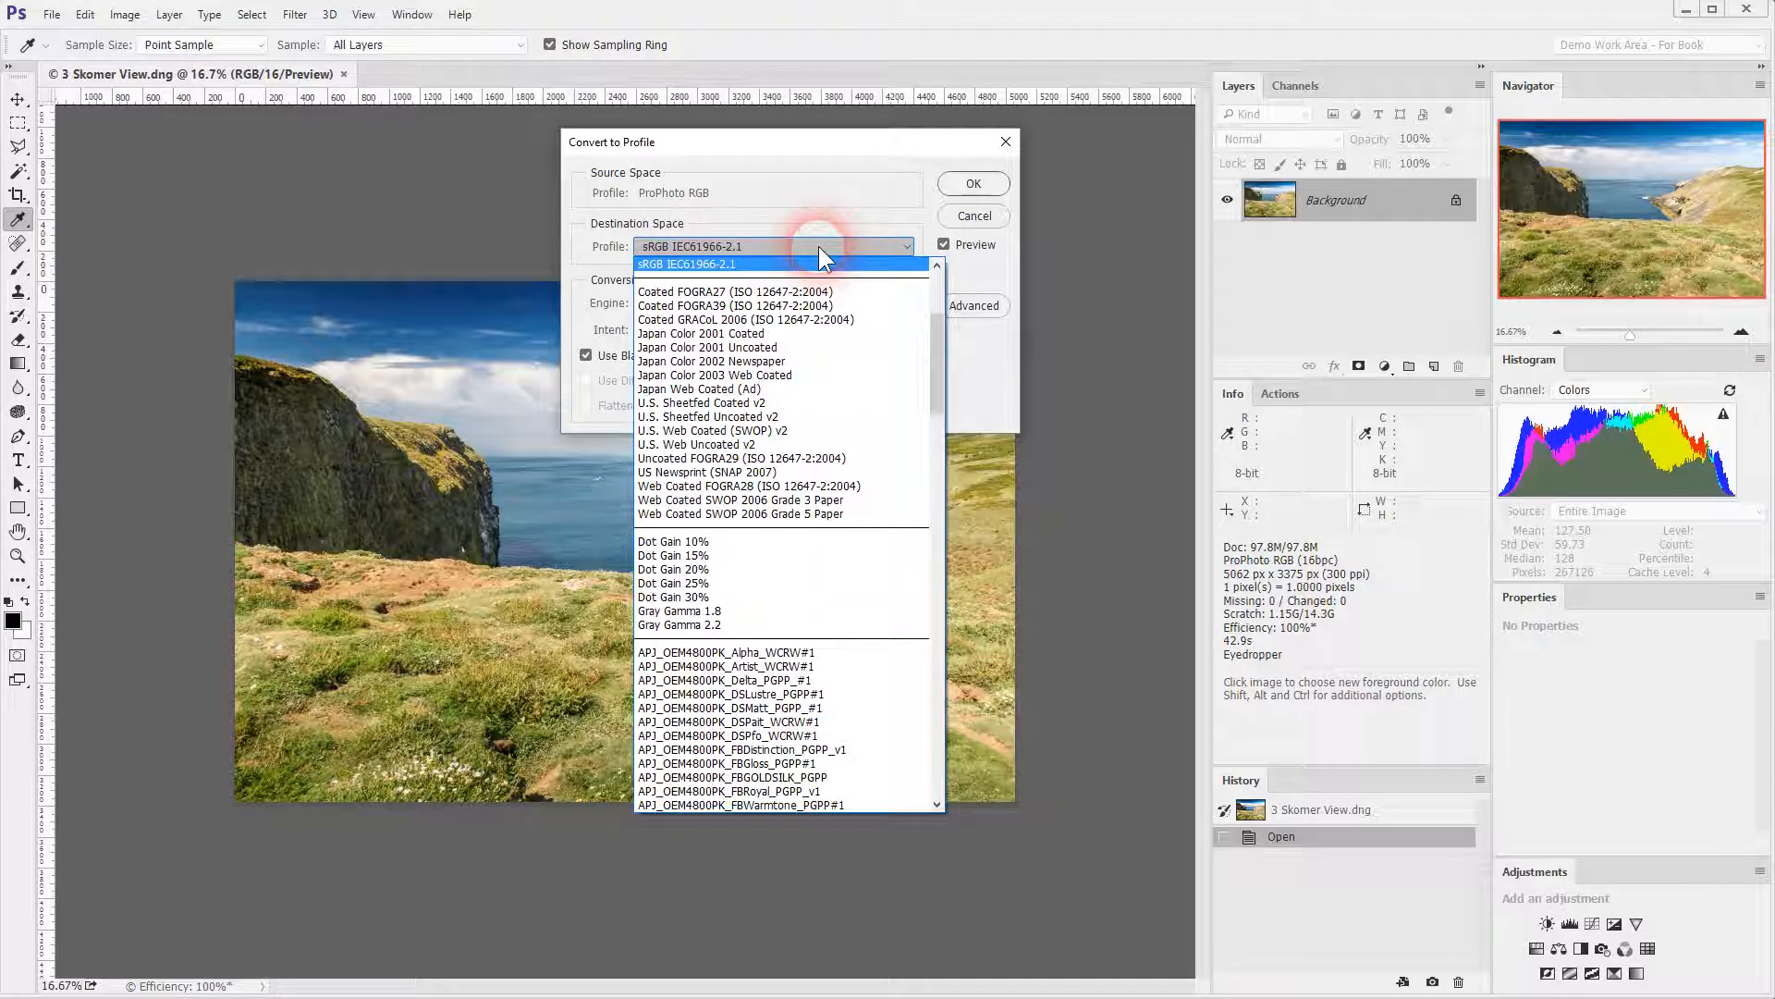
{"action": "left_click_drag", "start_coordinate": [940, 342], "coordinate": [936, 303]}
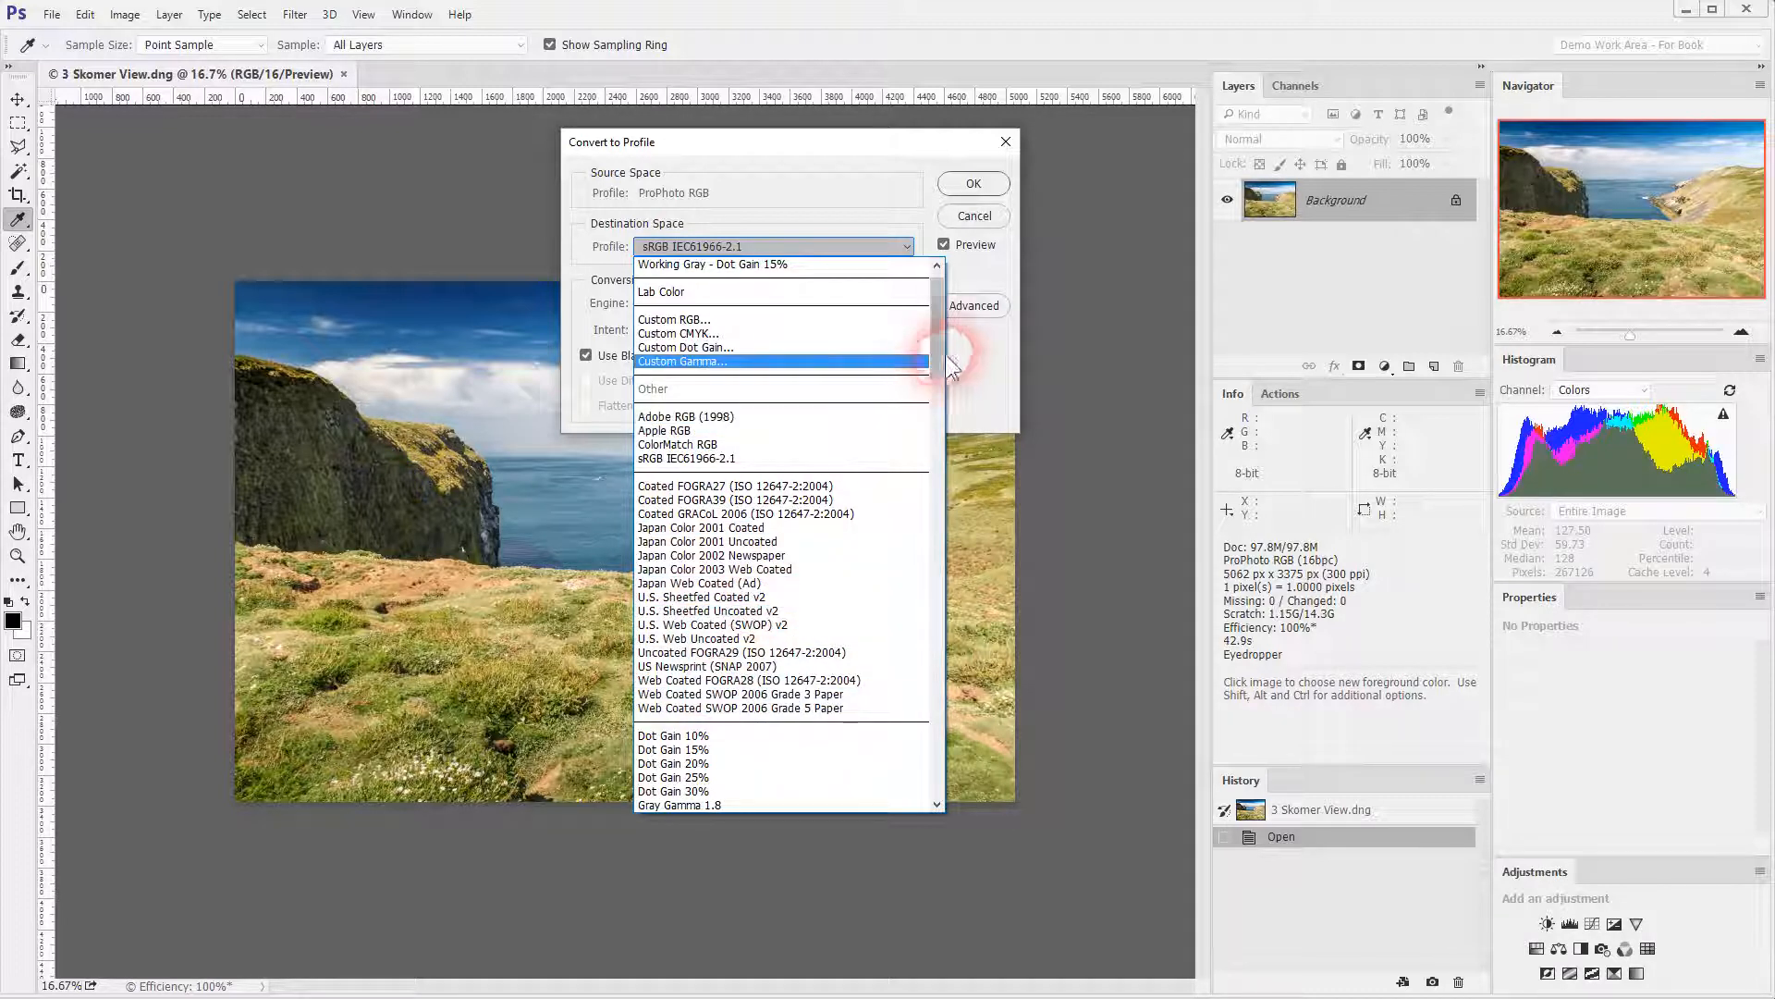
{"action": "left_click_drag", "start_coordinate": [938, 349], "coordinate": [934, 502]}
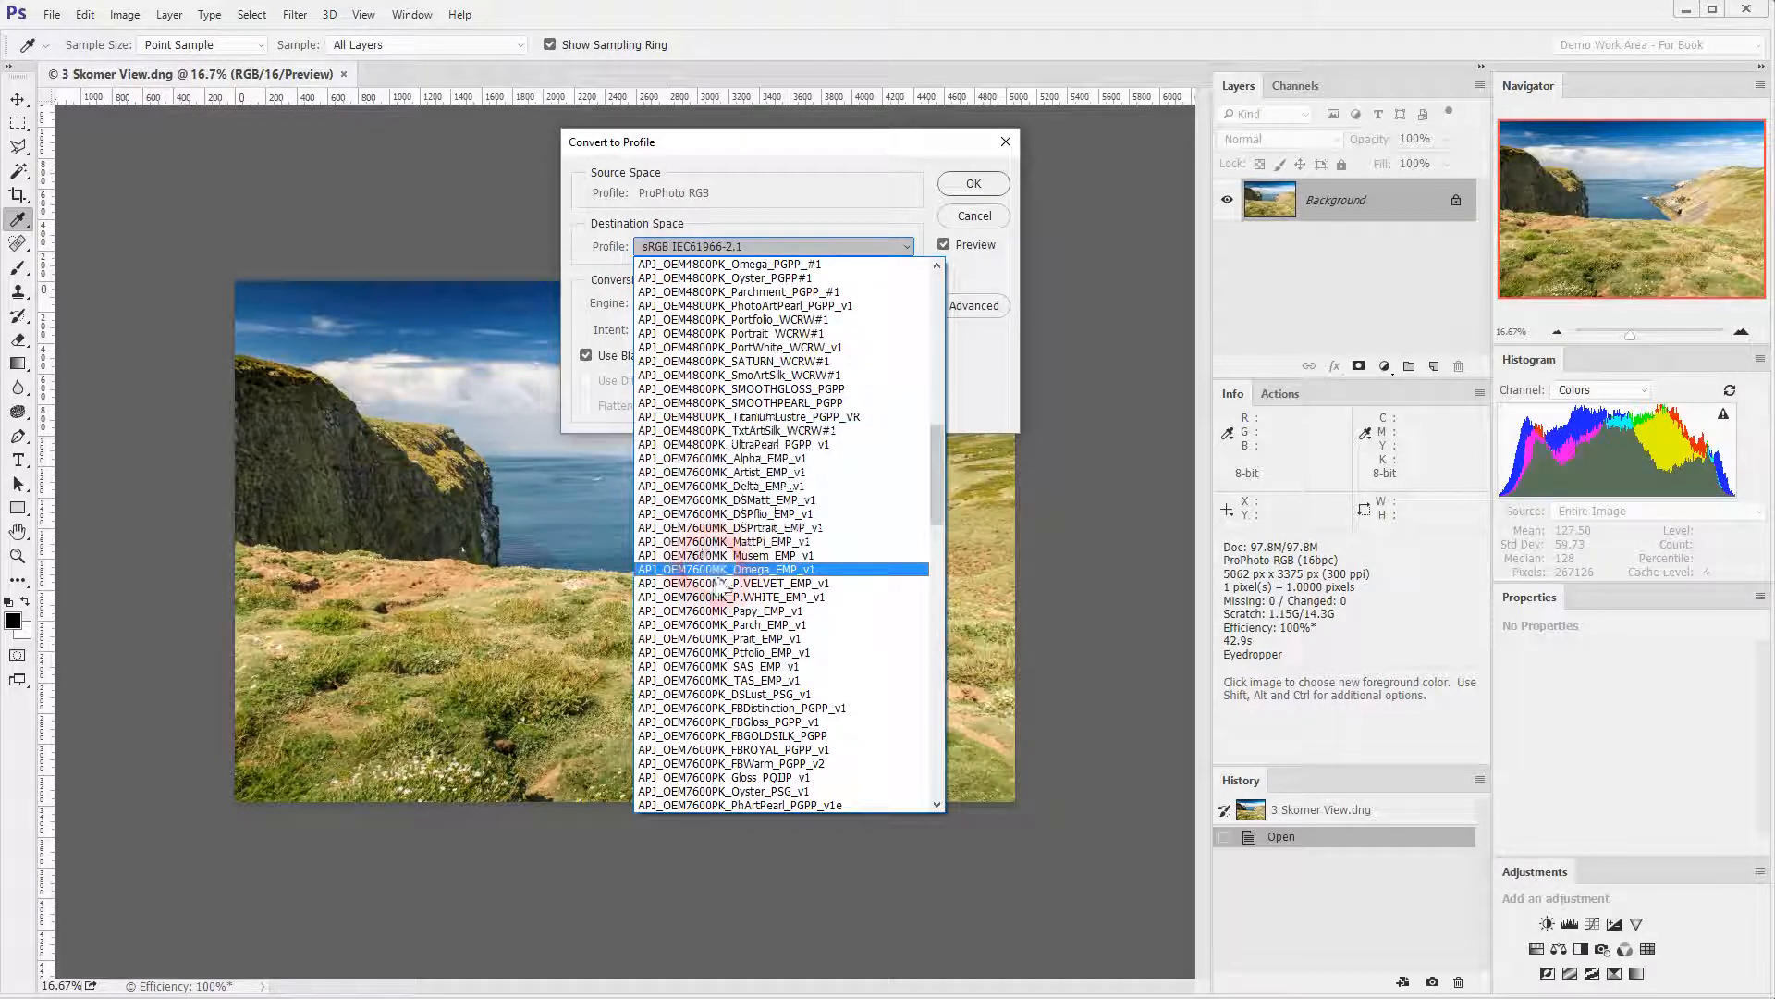
{"action": "left_click_drag", "start_coordinate": [939, 476], "coordinate": [935, 292]}
{"action": "left_click", "coordinate": [940, 636]}
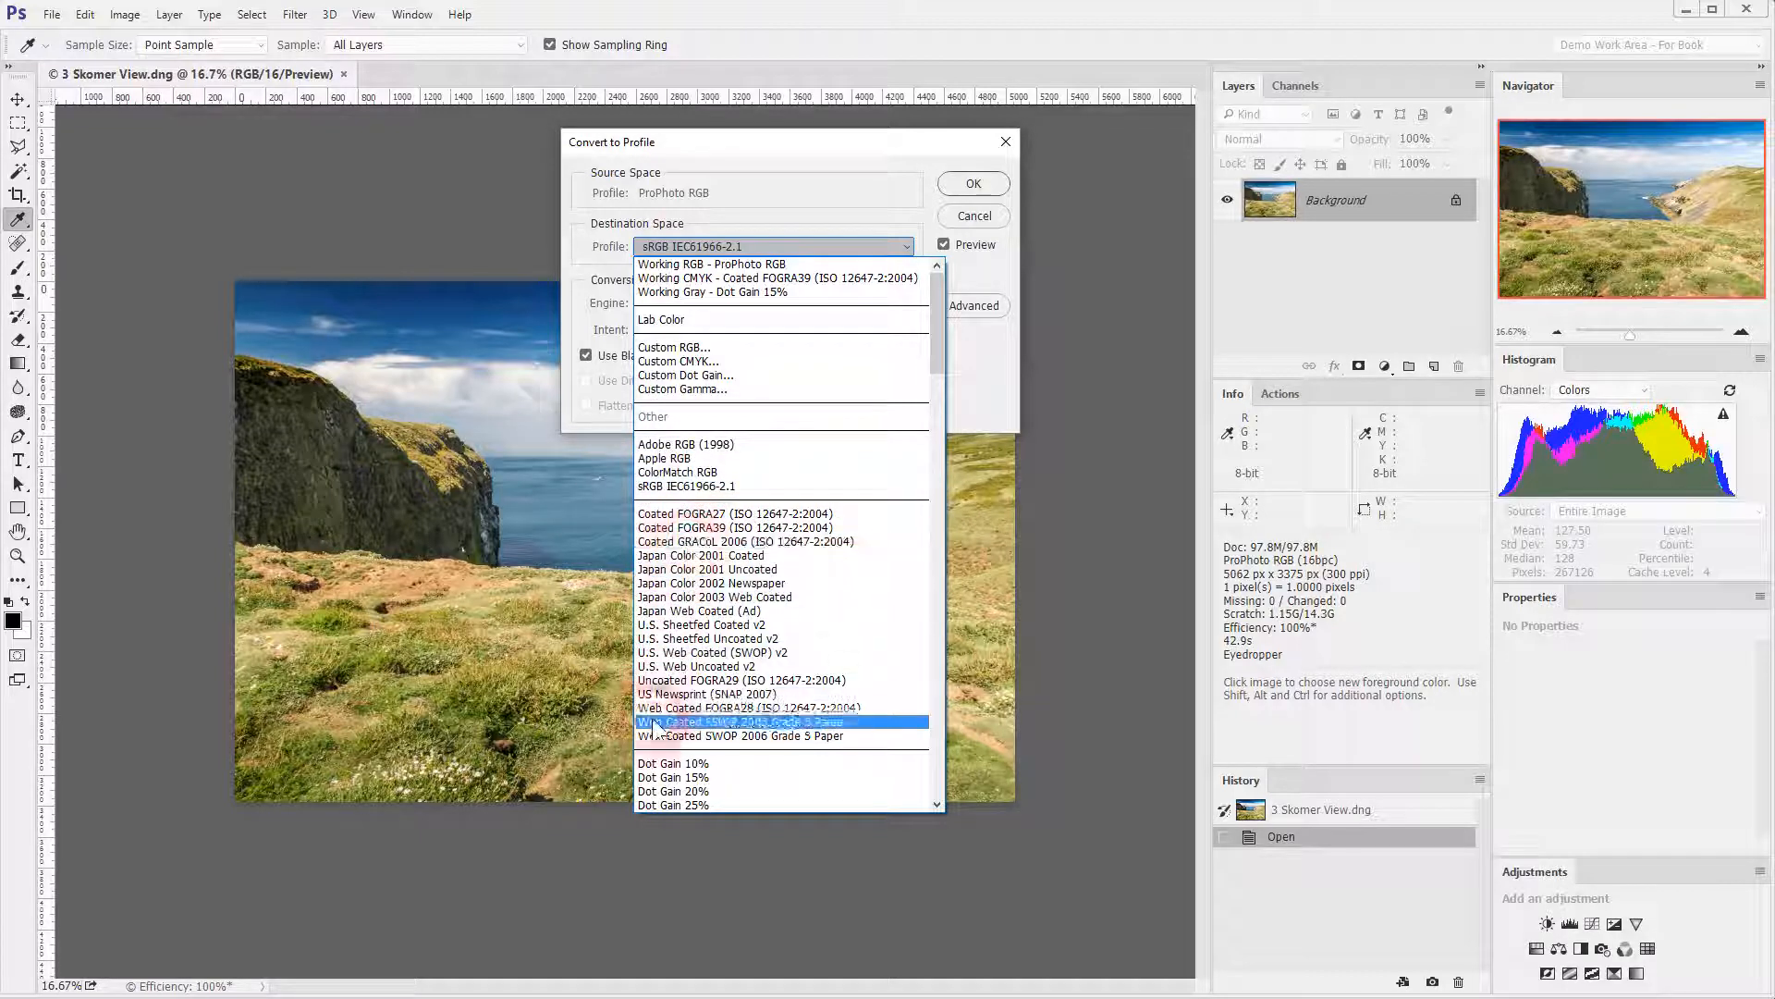
{"action": "mouse_move", "coordinate": [937, 357]}
{"action": "left_mouse_down"}
{"action": "mouse_move", "coordinate": [953, 524]}
{"action": "mouse_move", "coordinate": [930, 330]}
{"action": "left_mouse_up"}
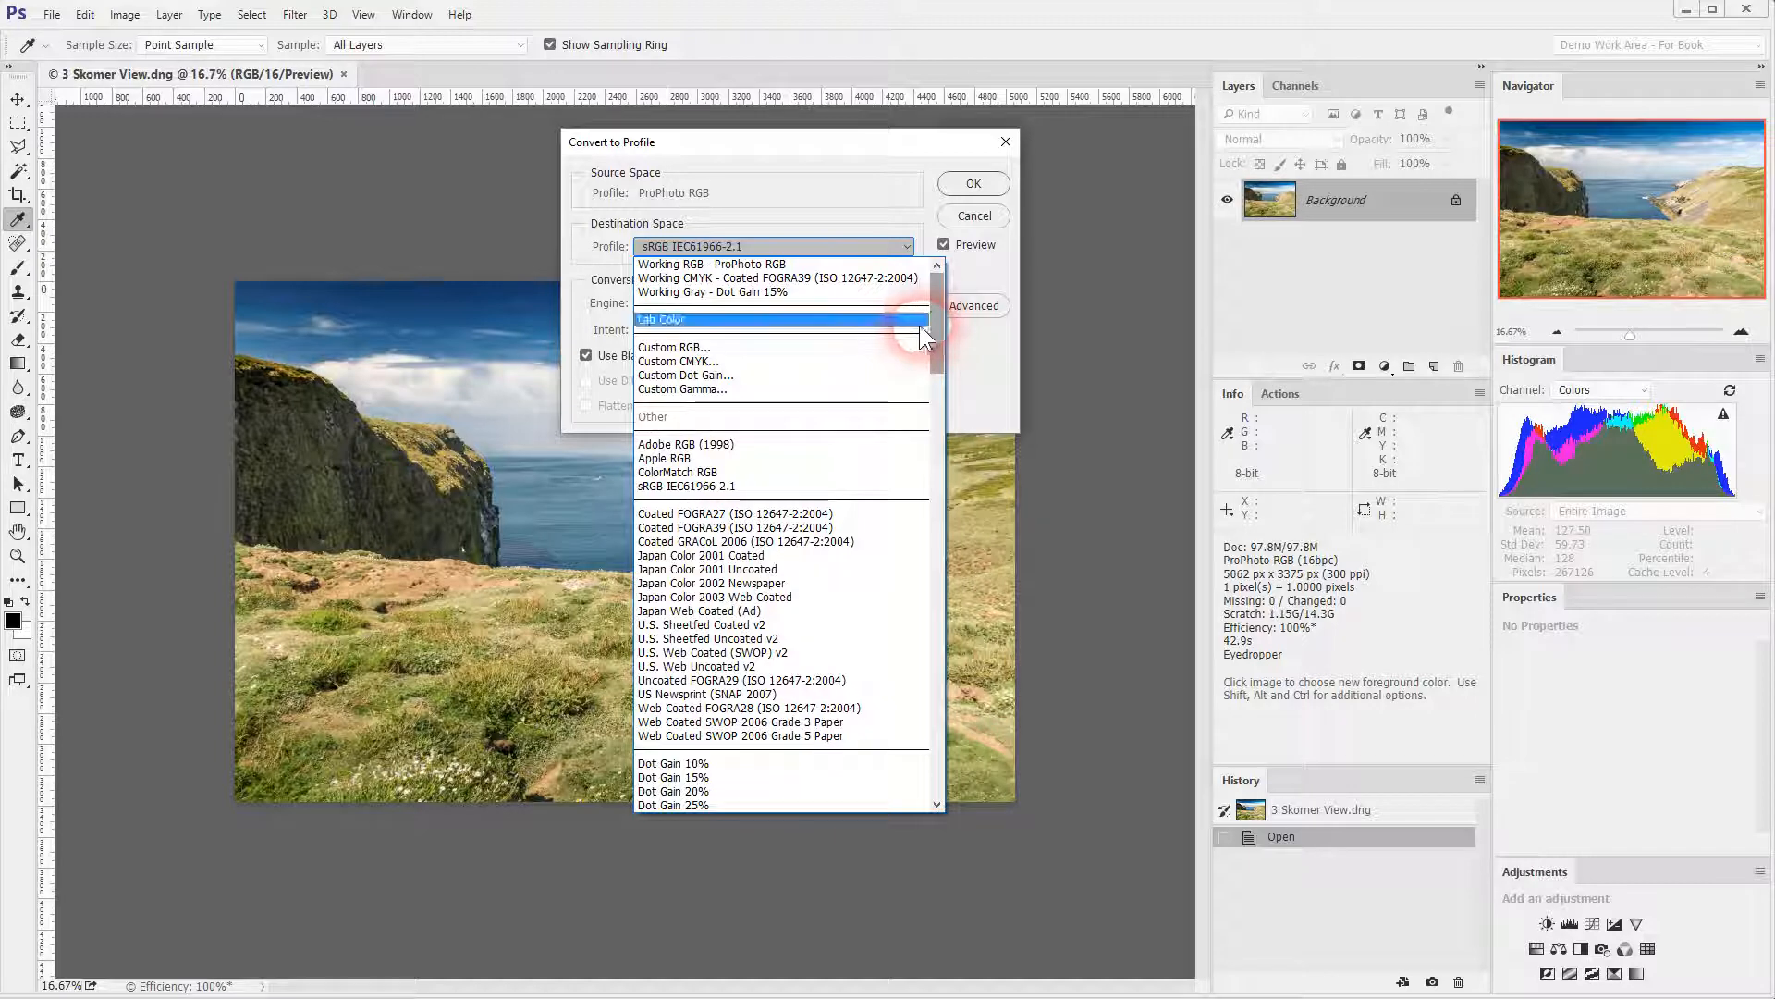
{"action": "left_click", "coordinate": [485, 245]}
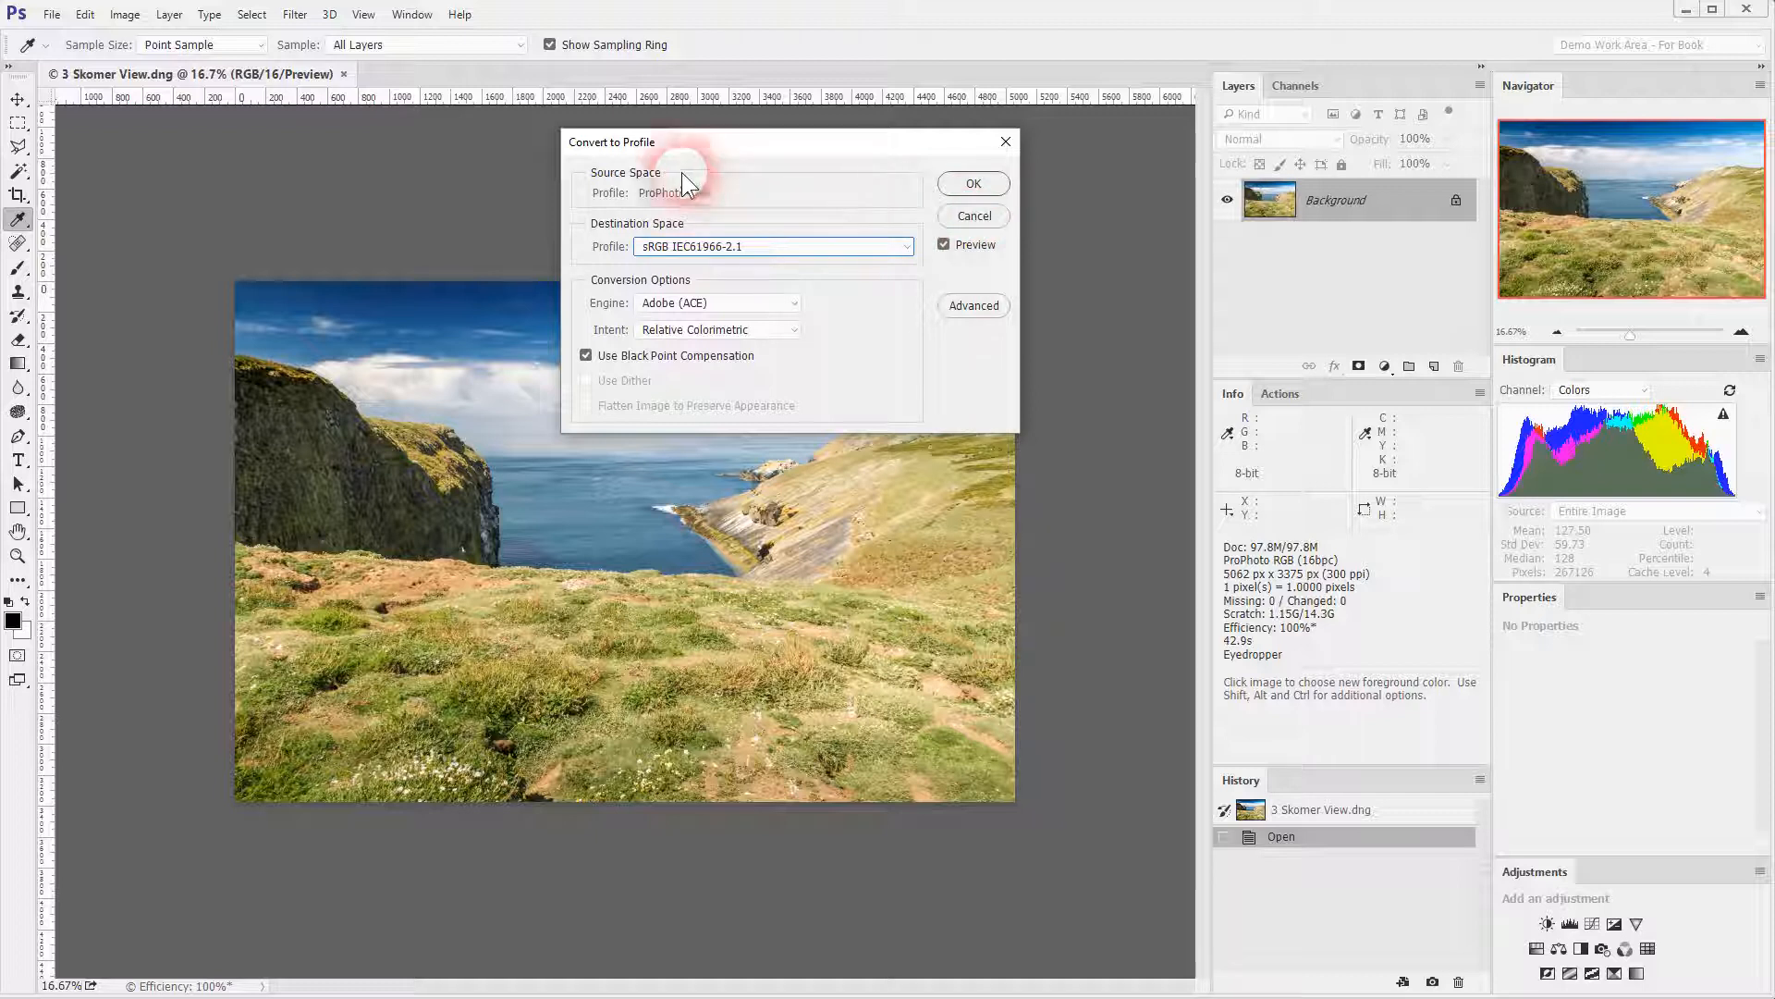
{"action": "left_click", "coordinate": [972, 215]}
{"action": "key", "text": "b"}
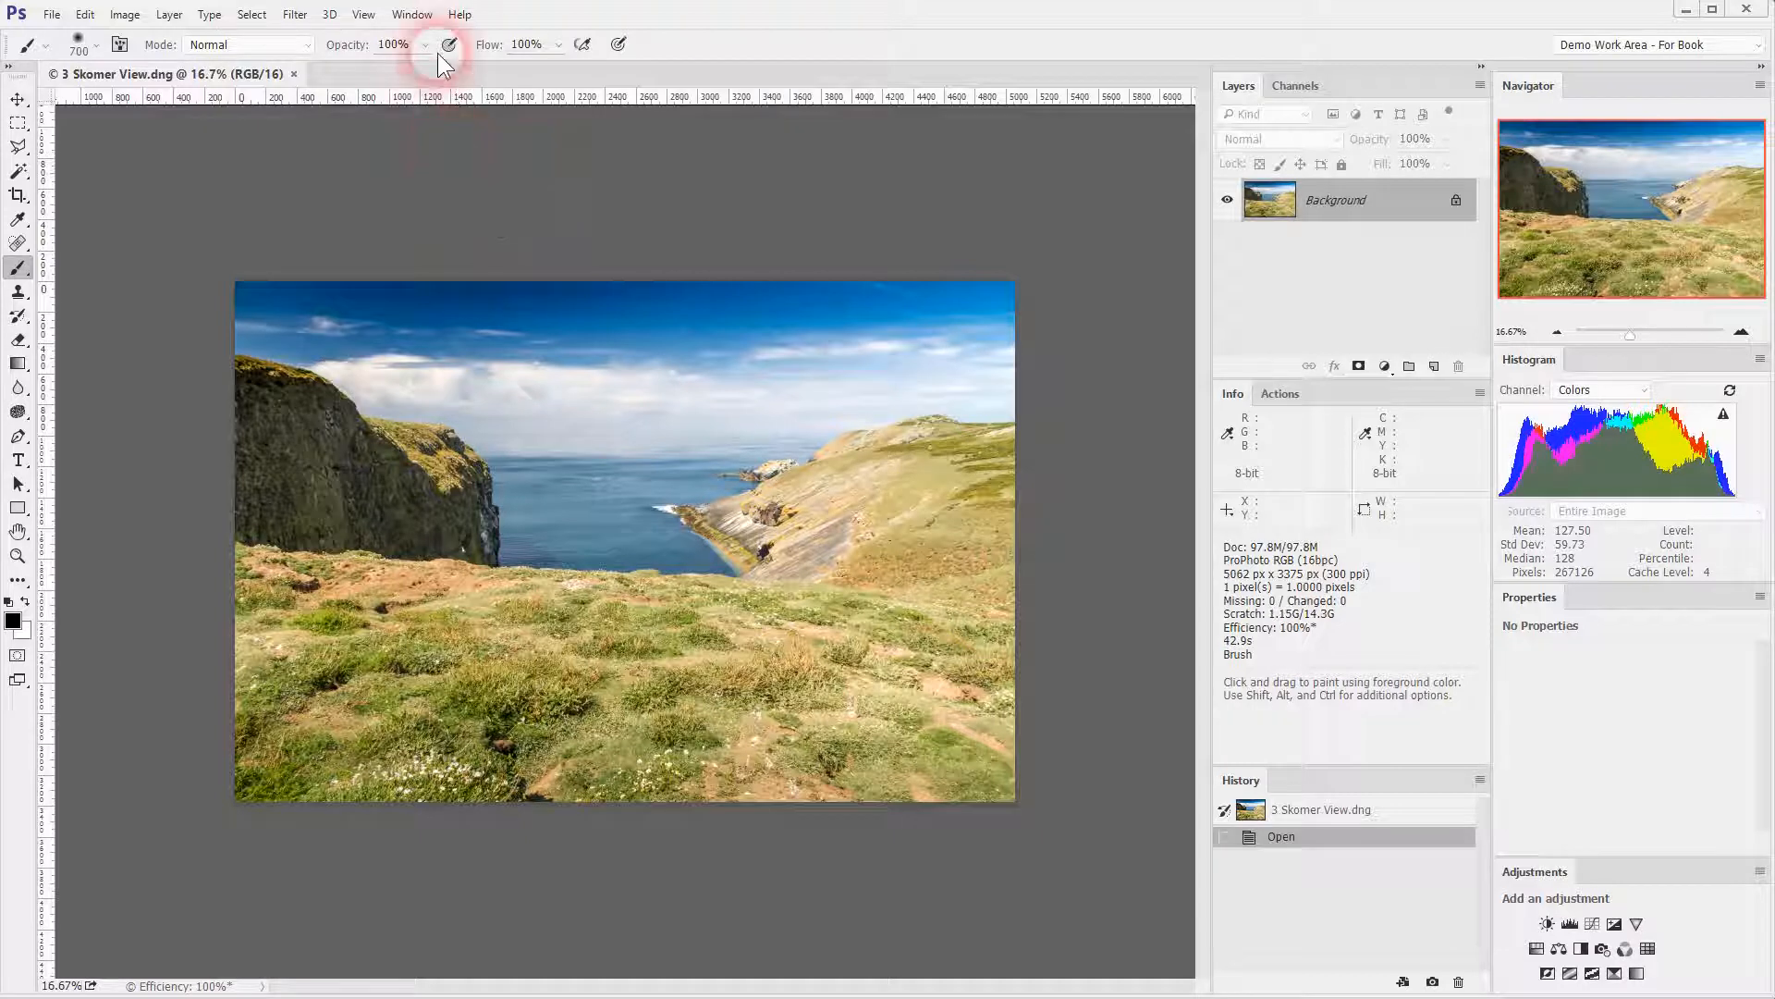
Look over the list of available panels, view the Actions panel and return to the Info panel.
{"action": "left_click", "coordinate": [411, 14]}
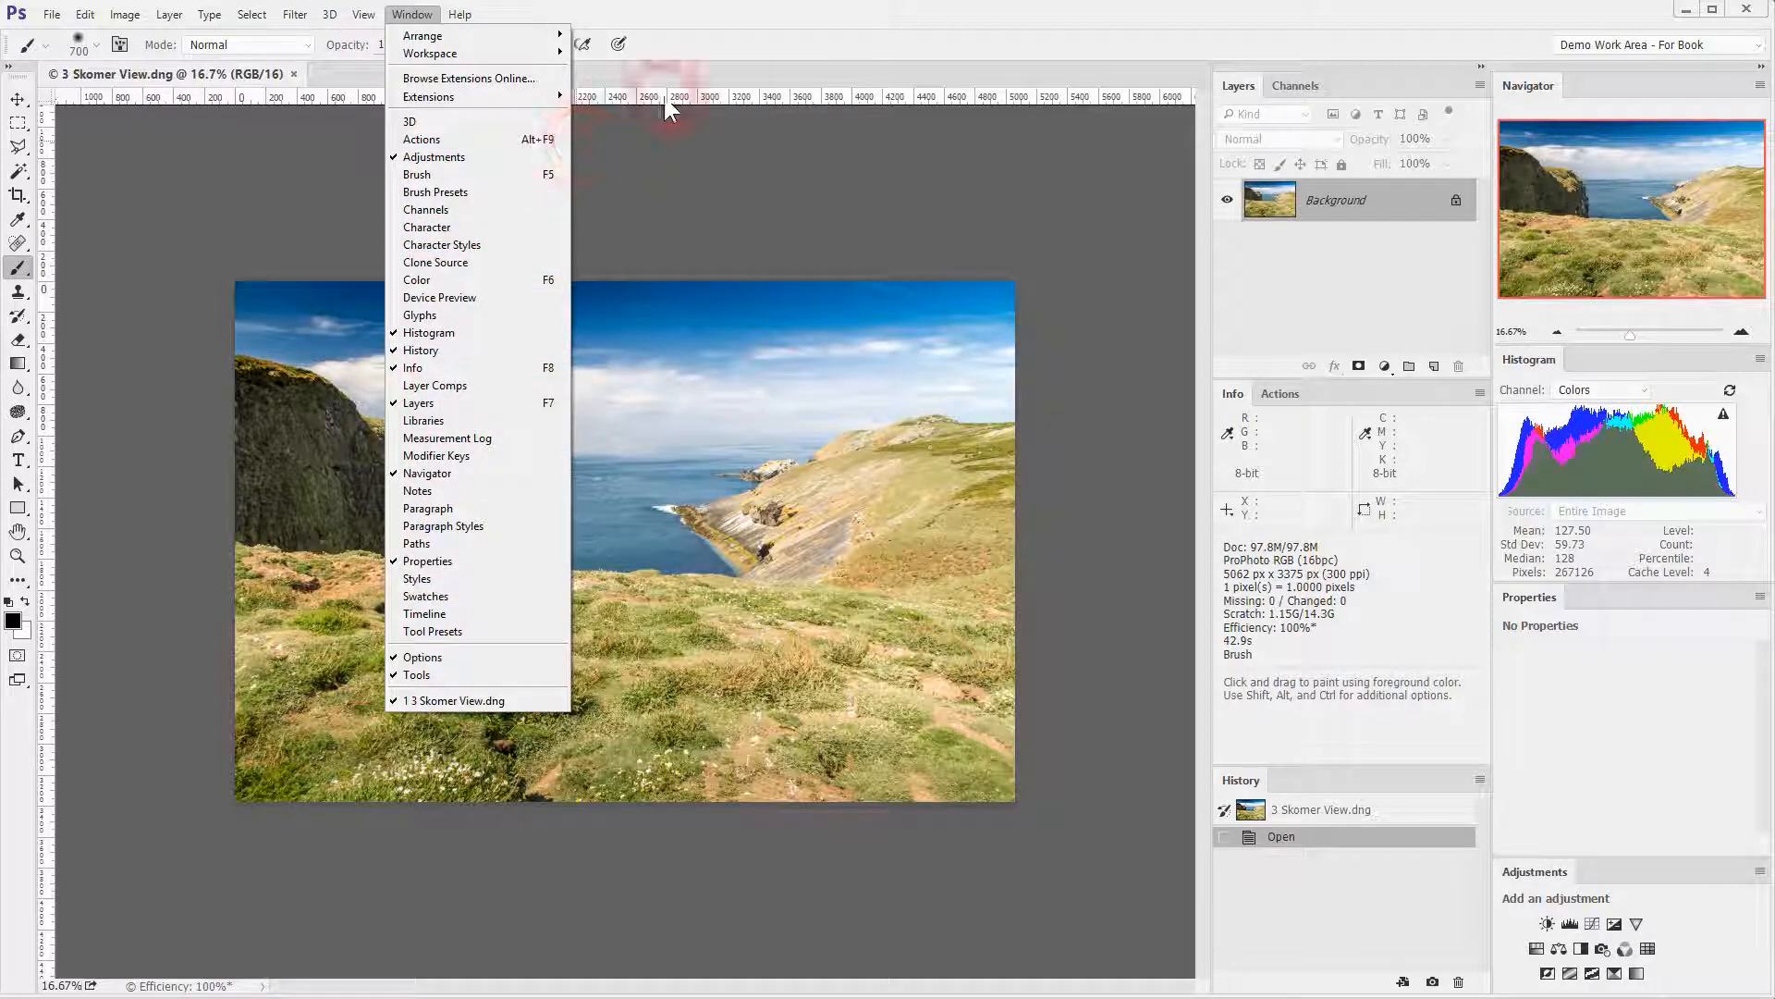
{"action": "left_click", "coordinate": [749, 70]}
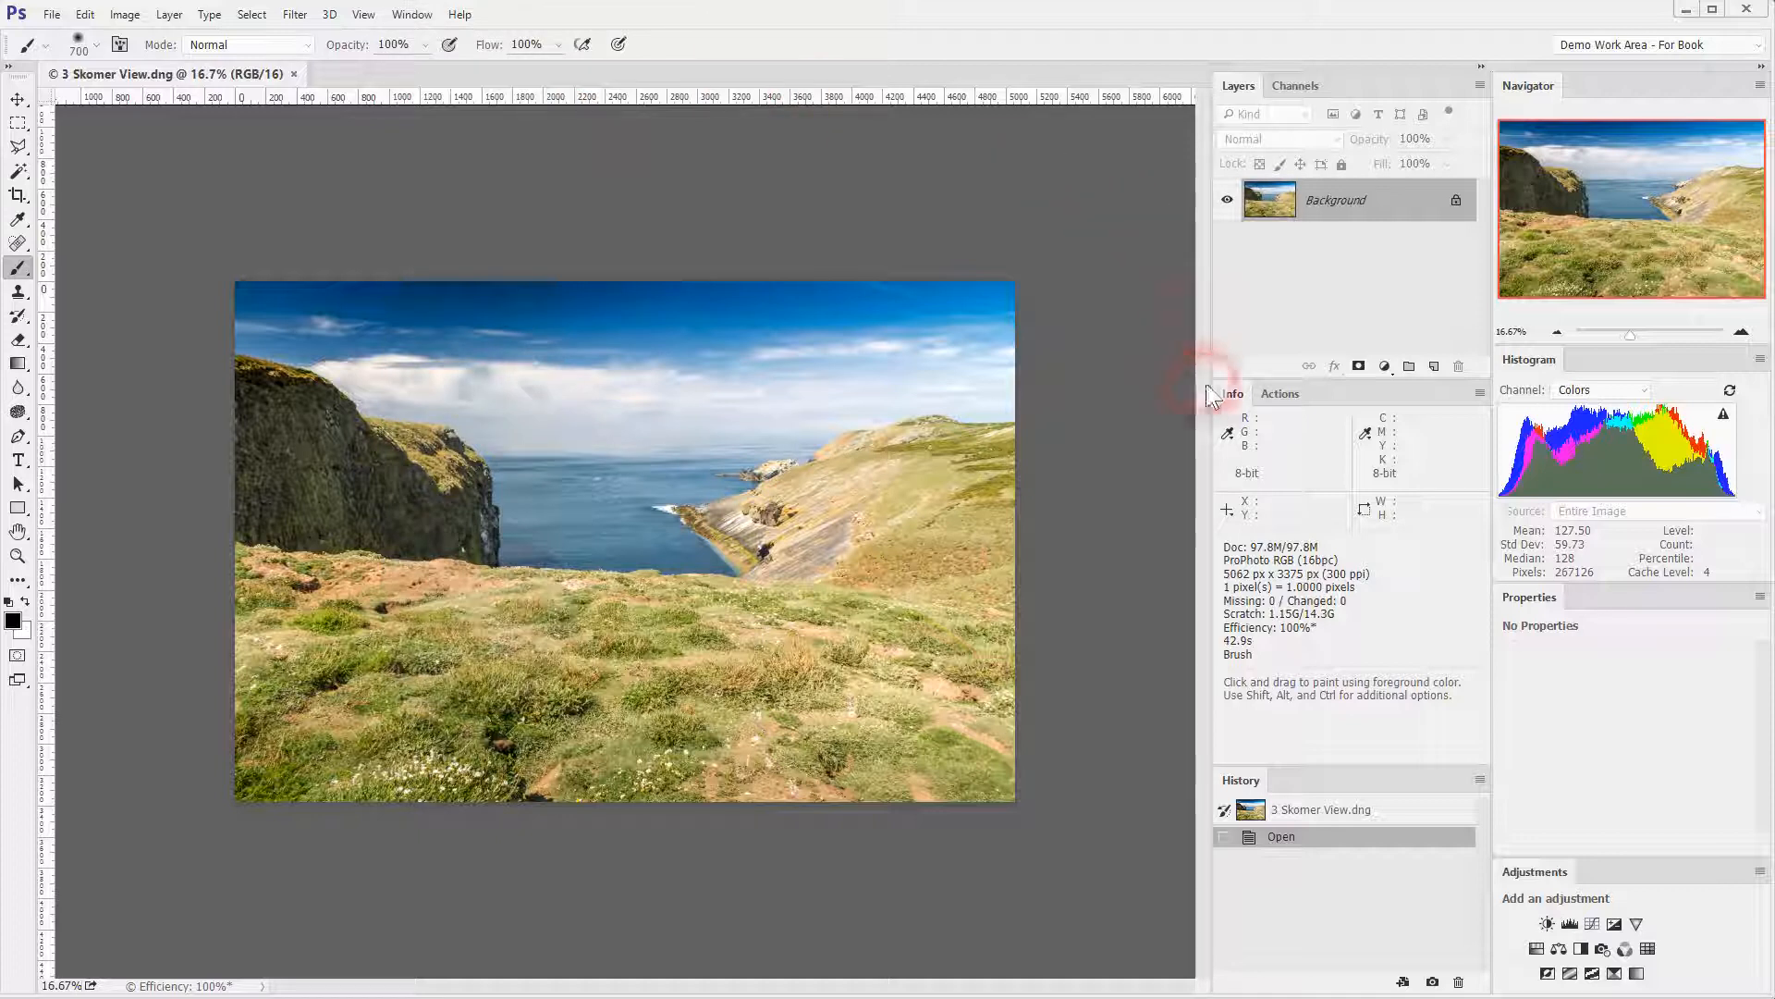
{"action": "mouse_move", "coordinate": [1276, 393]}
{"action": "left_mouse_down"}
{"action": "mouse_move", "coordinate": [1181, 408]}
{"action": "mouse_move", "coordinate": [779, 272]}
{"action": "mouse_move", "coordinate": [1038, 349]}
{"action": "mouse_move", "coordinate": [1217, 428]}
{"action": "mouse_move", "coordinate": [1277, 418]}
{"action": "mouse_move", "coordinate": [1279, 398]}
{"action": "left_mouse_up"}
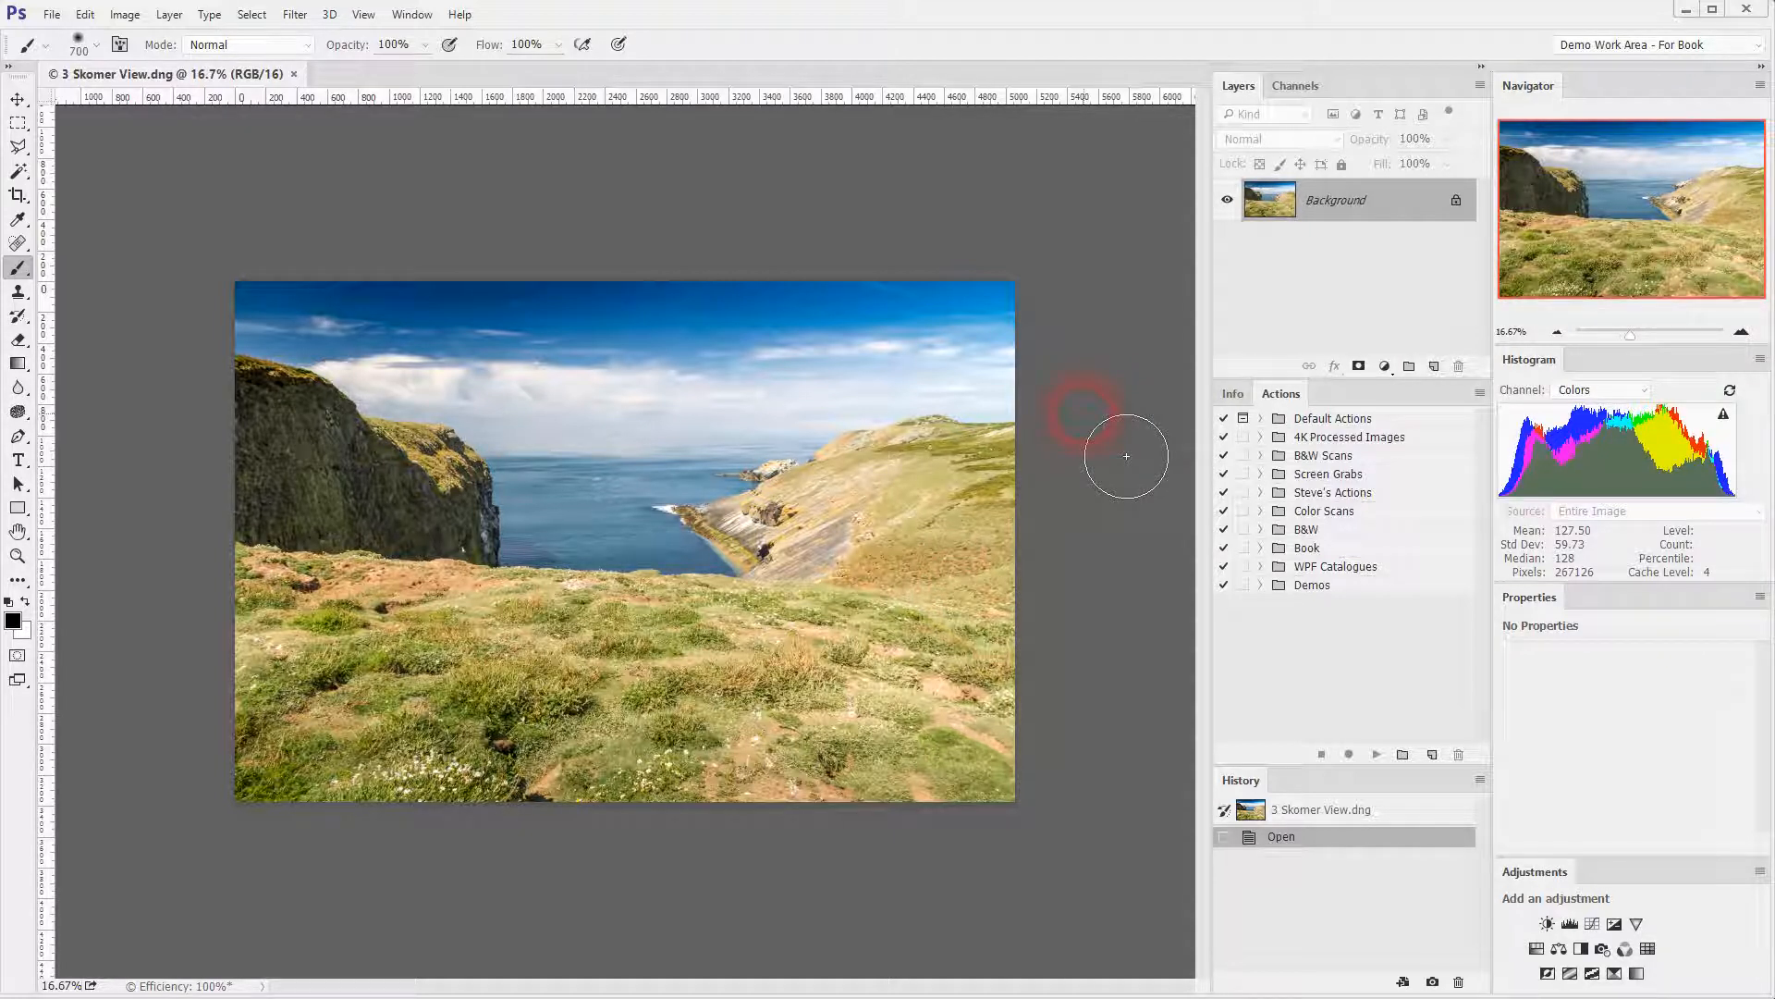
{"action": "left_click", "coordinate": [1234, 393]}
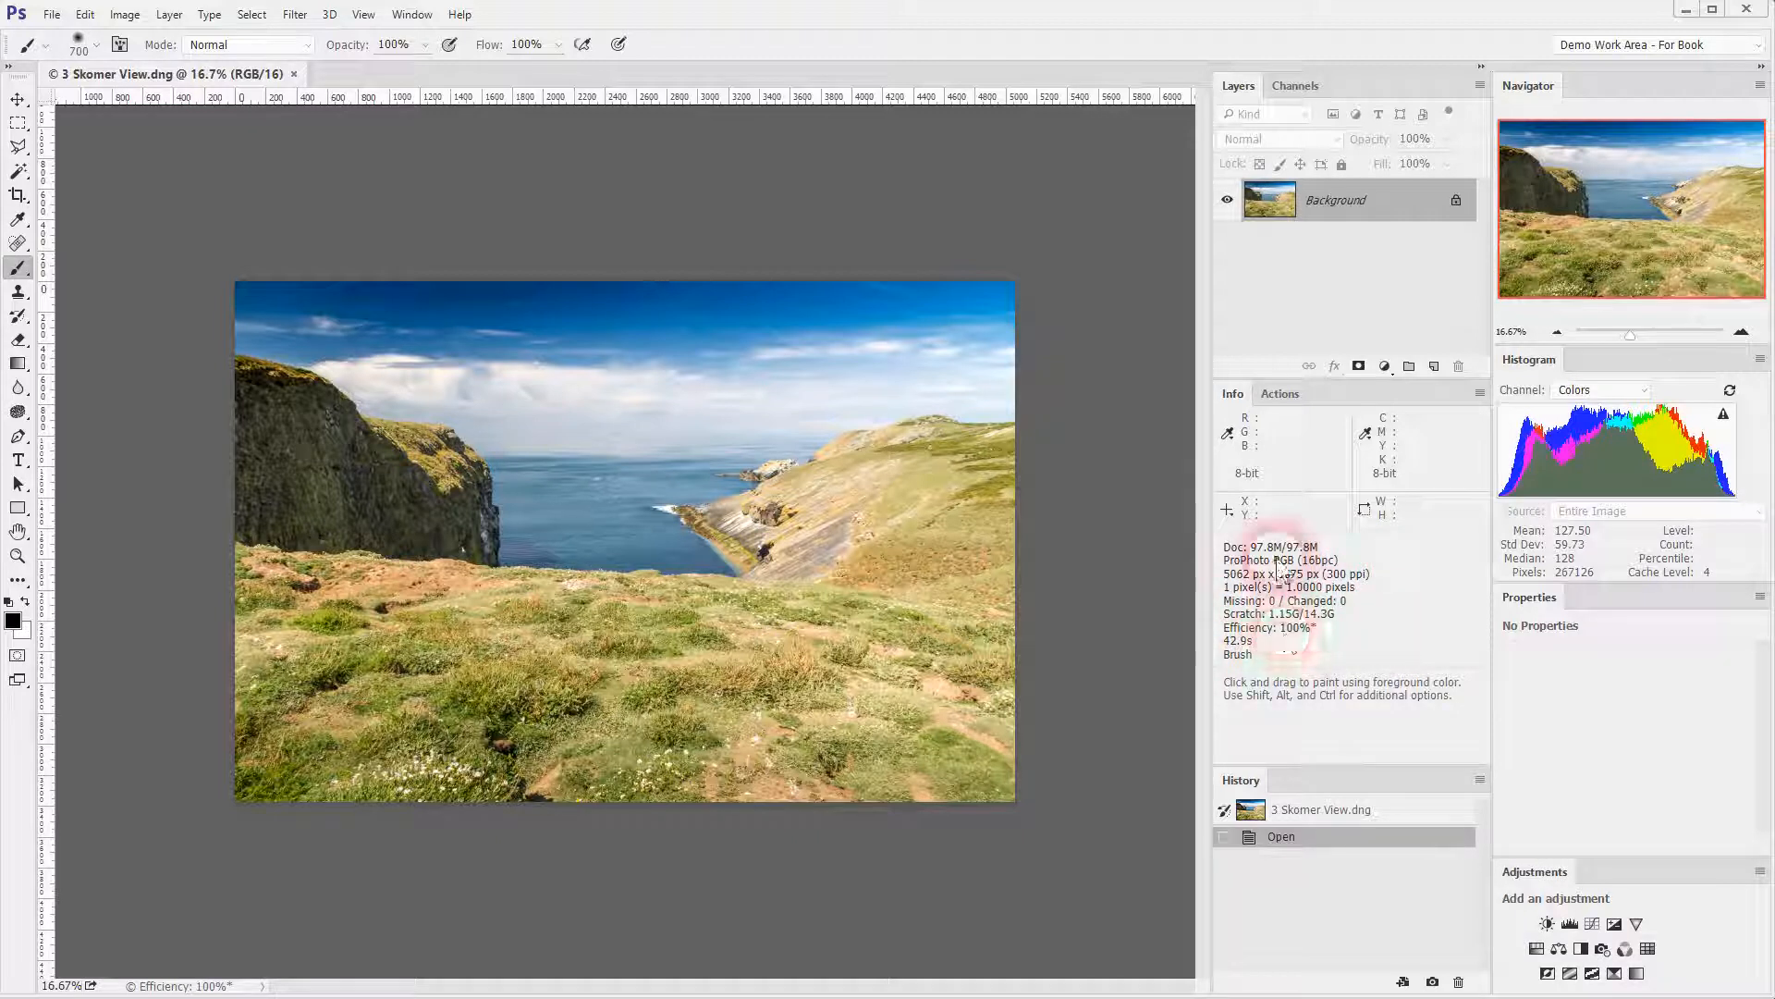
Review the Info panel's color readout, ruler unit and status information options, and accept them.
{"action": "left_click", "coordinate": [1480, 395]}
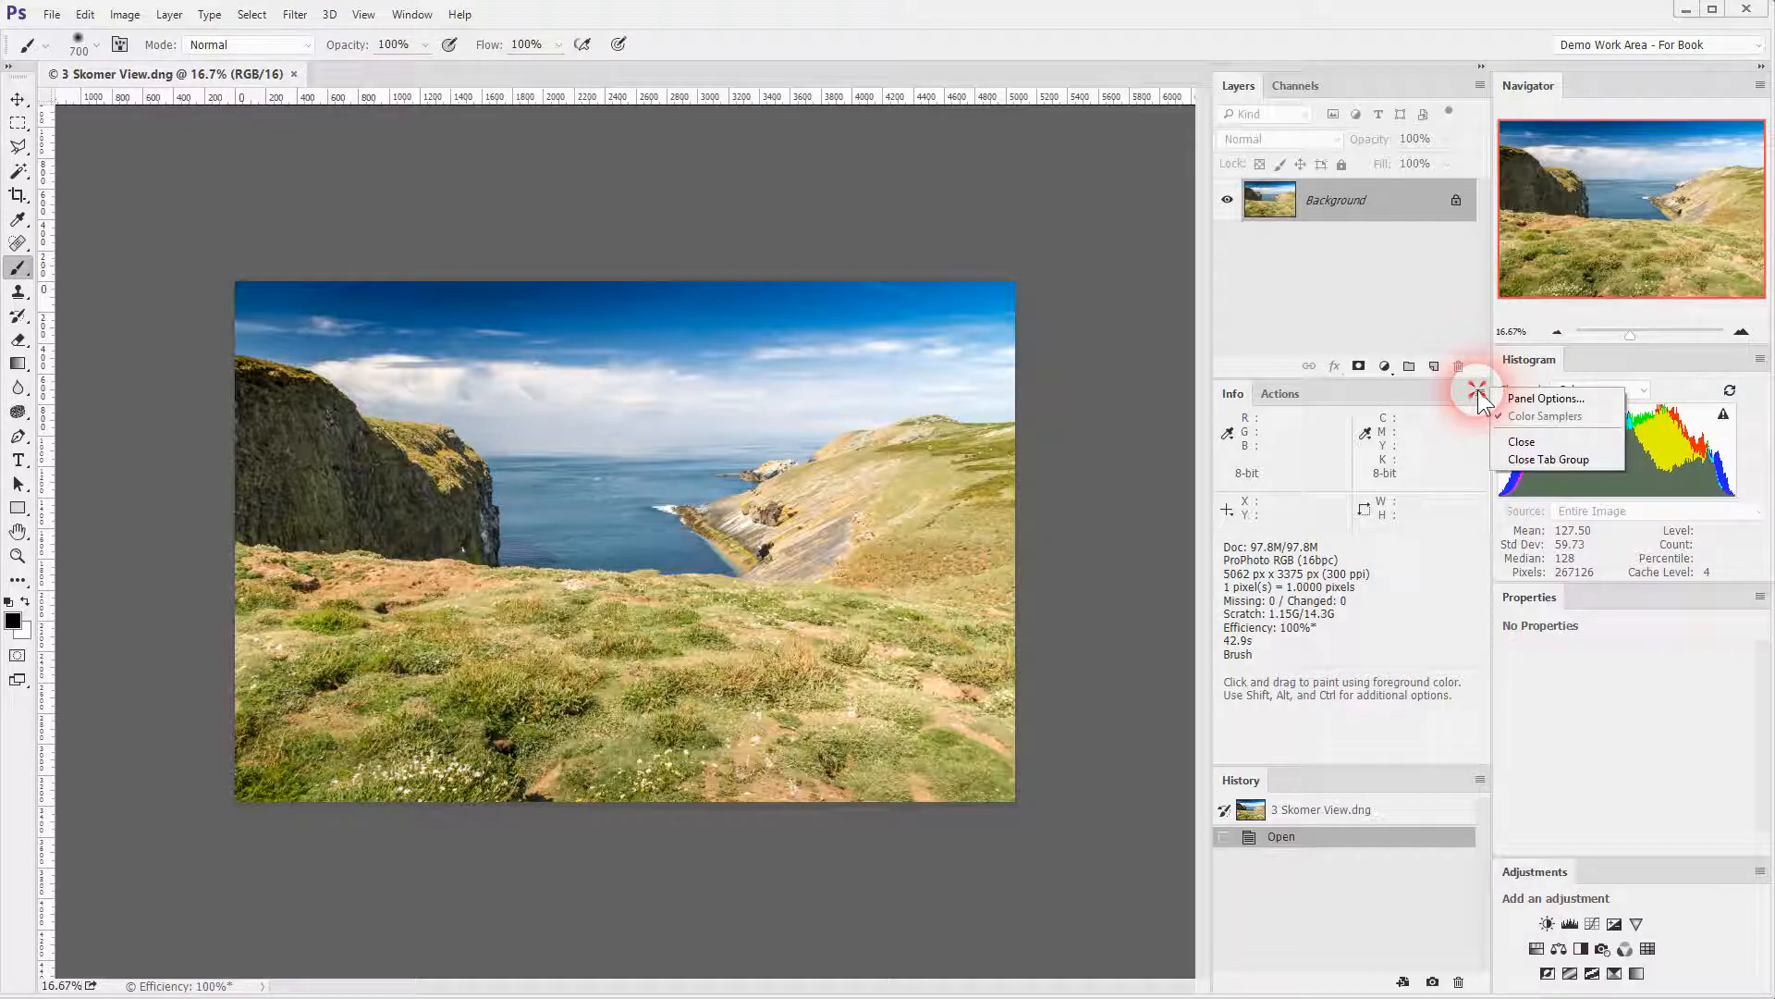
{"action": "left_click", "coordinate": [1535, 399]}
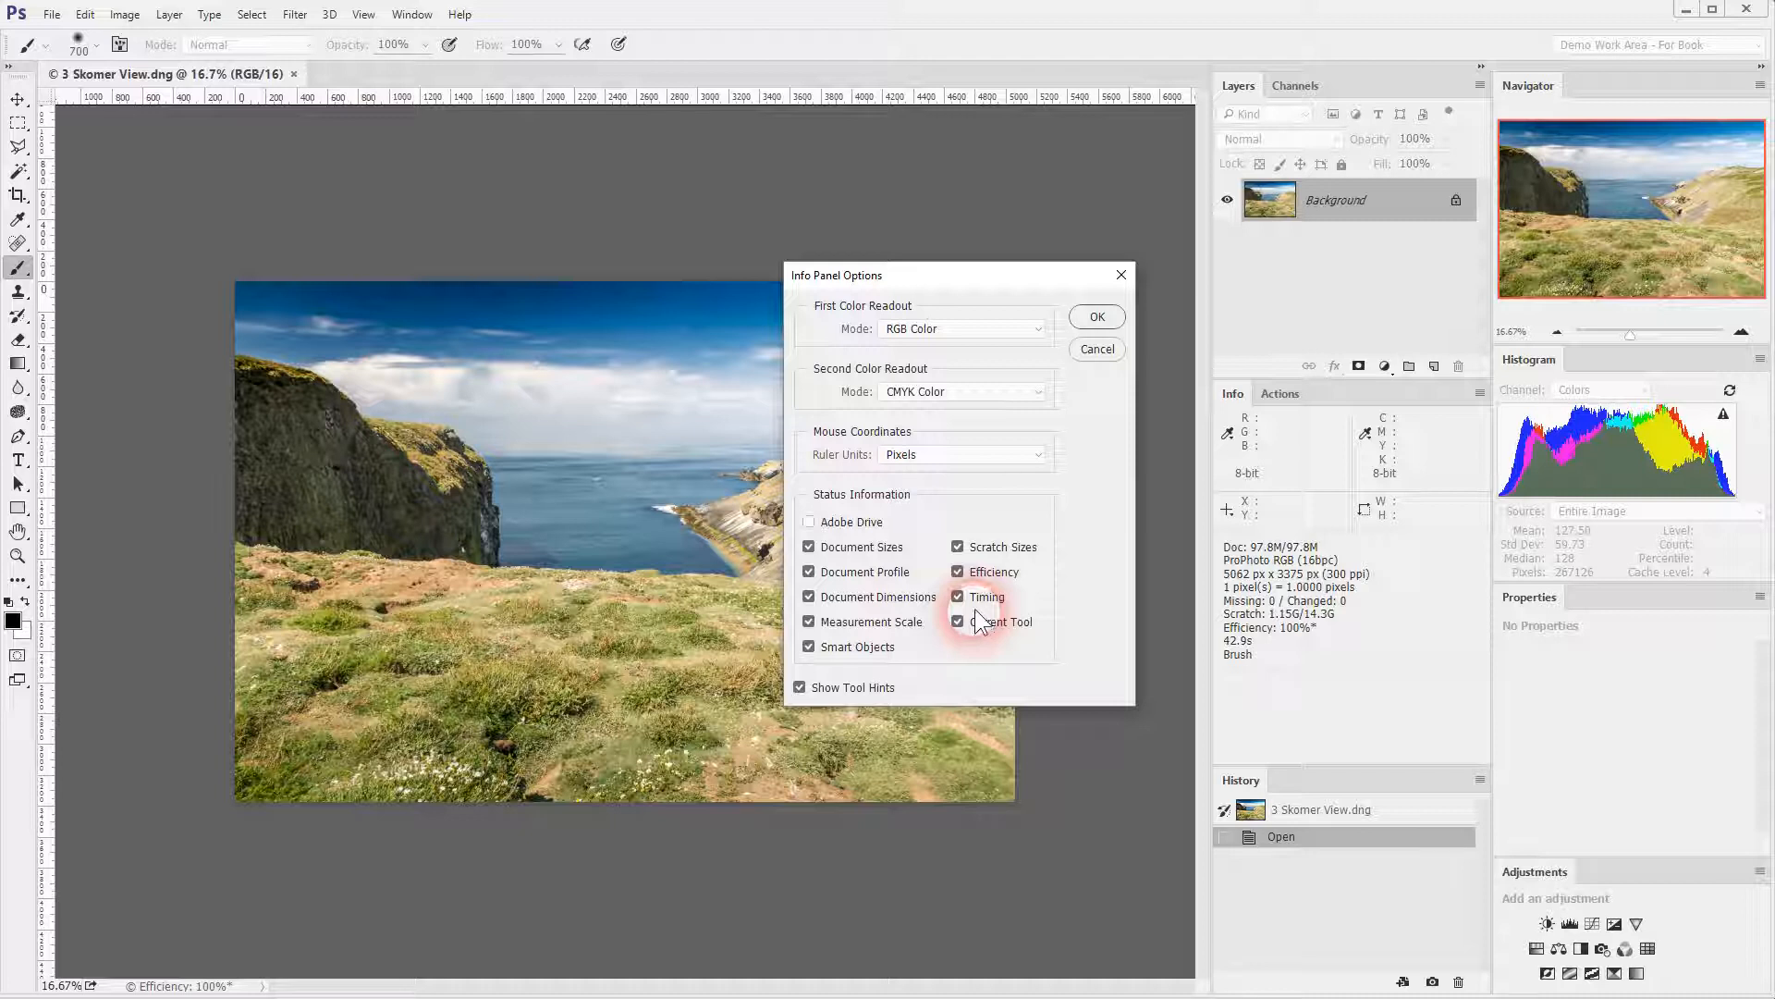
{"action": "left_click", "coordinate": [1096, 318]}
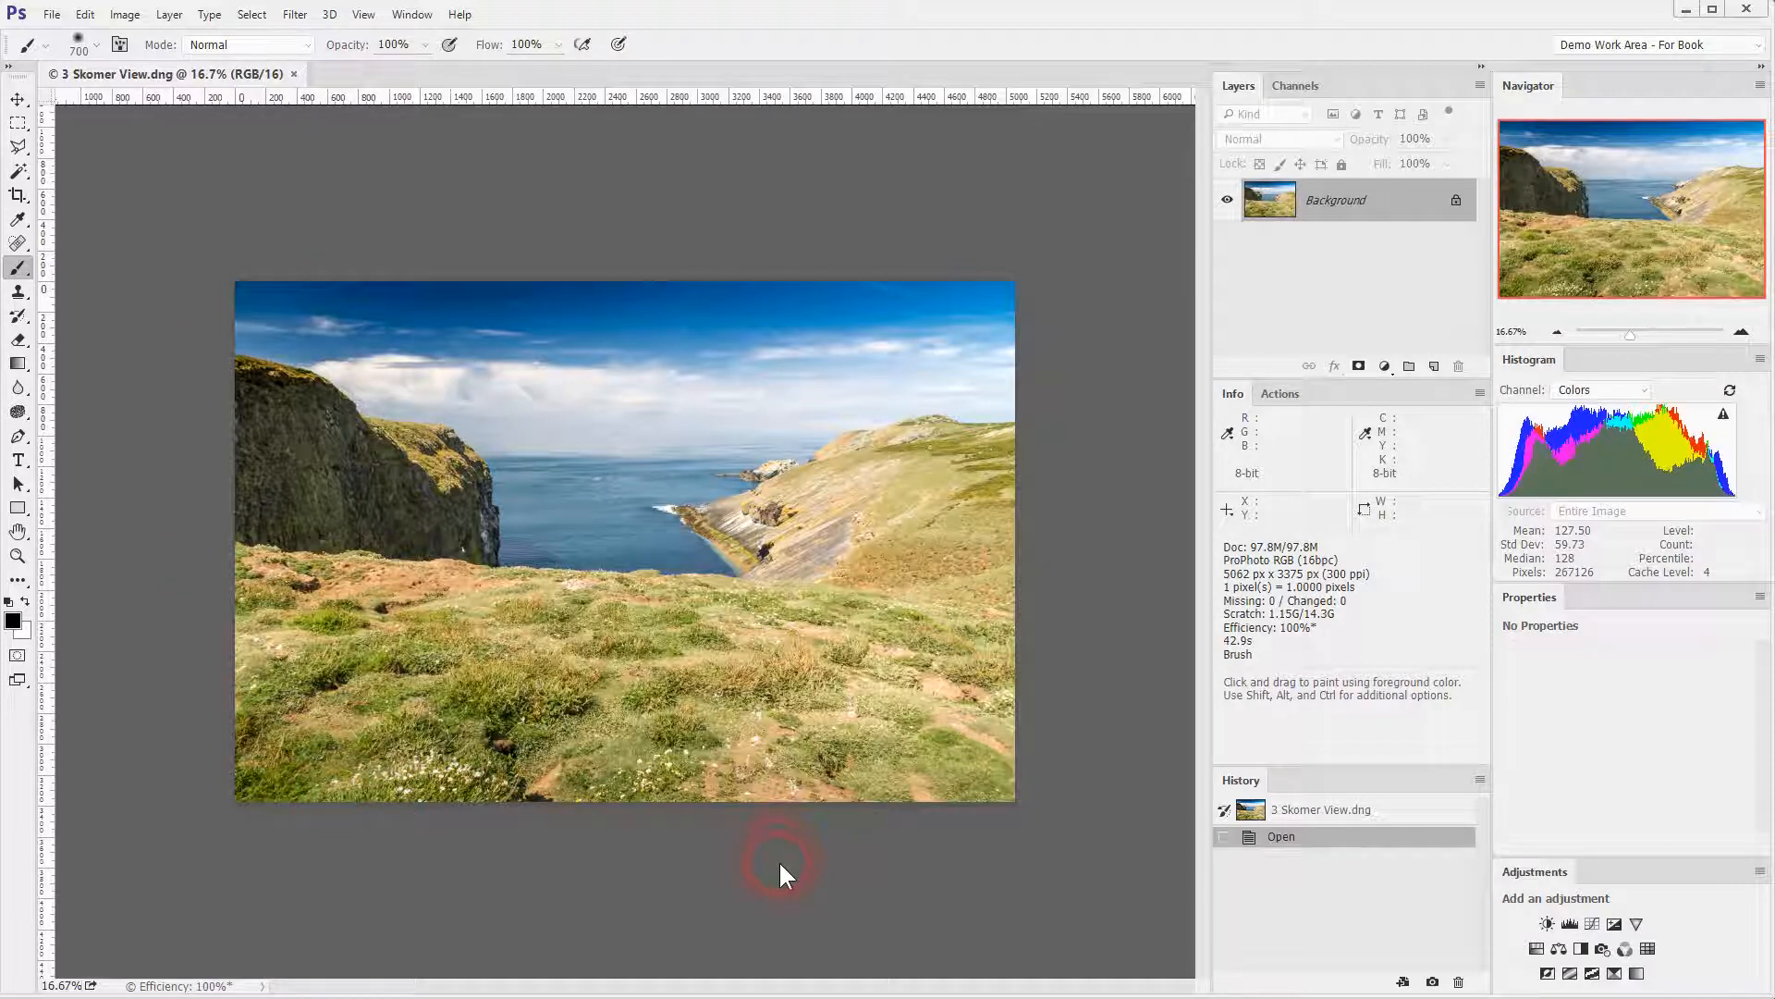
Save the image in Photoshop format as 3 Skomer View.psd in the Resources For Video Demo folder, with the ProPhoto RGB profile embedded.
{"action": "key", "text": "space"}
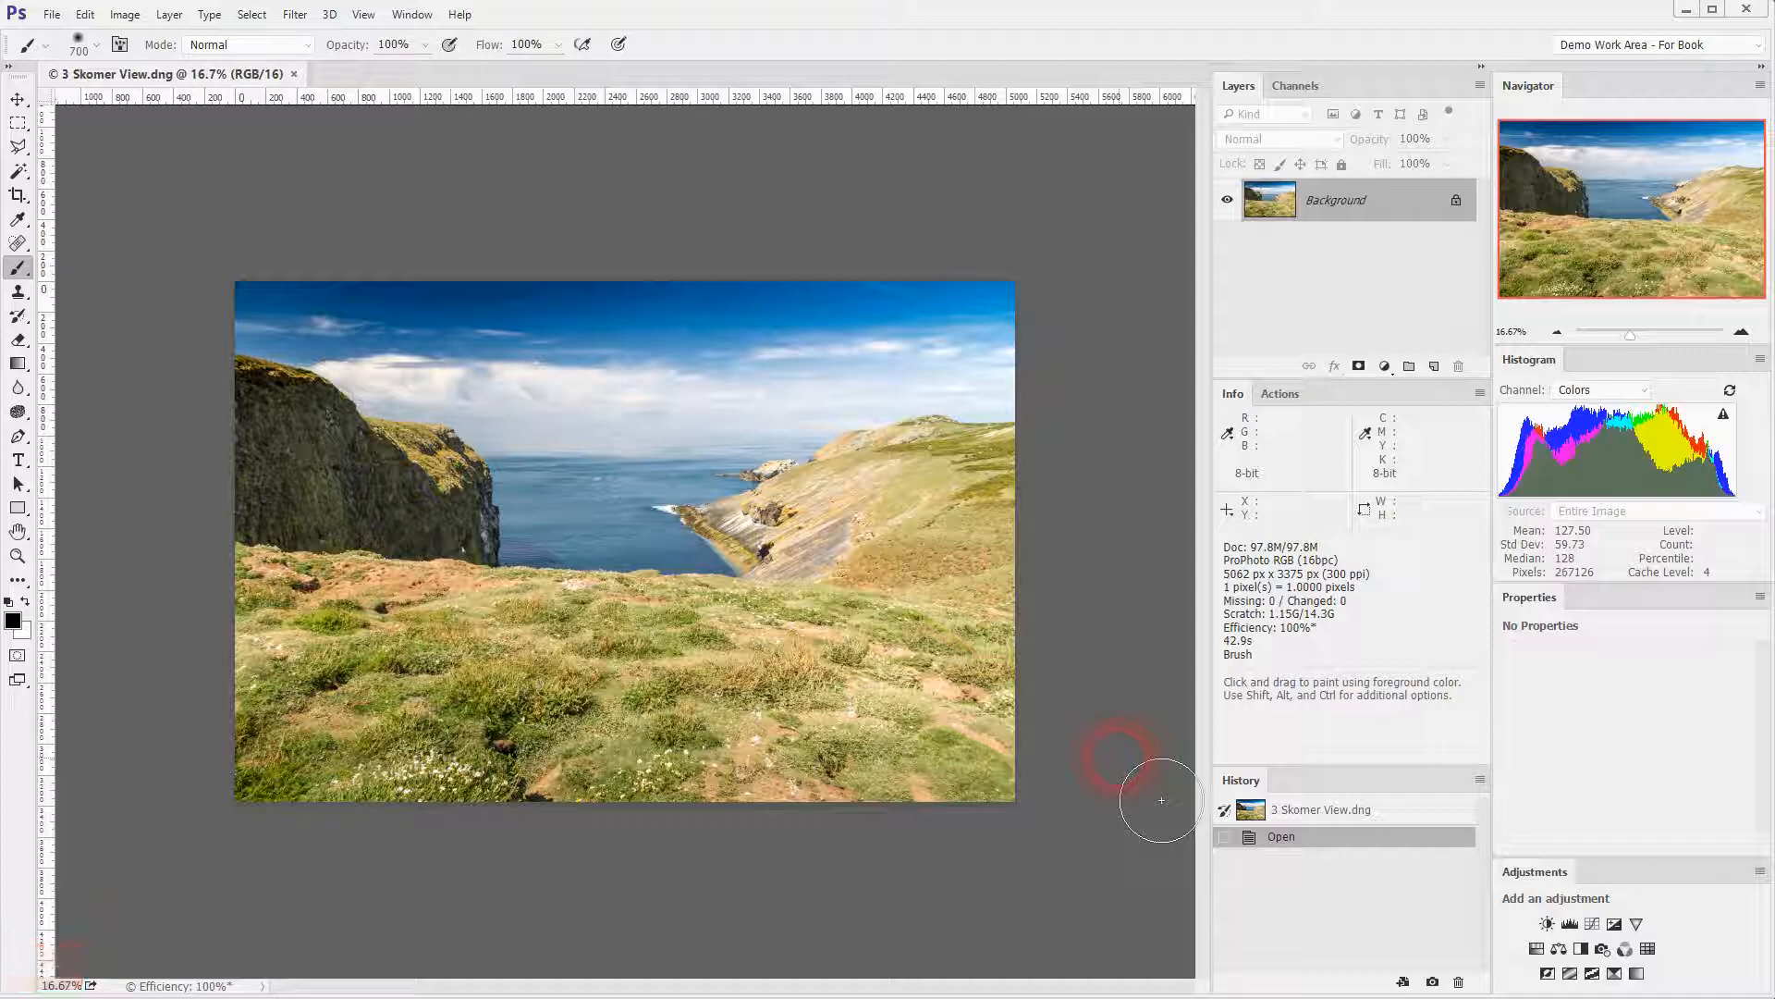
{"action": "key", "text": "ctrl+0"}
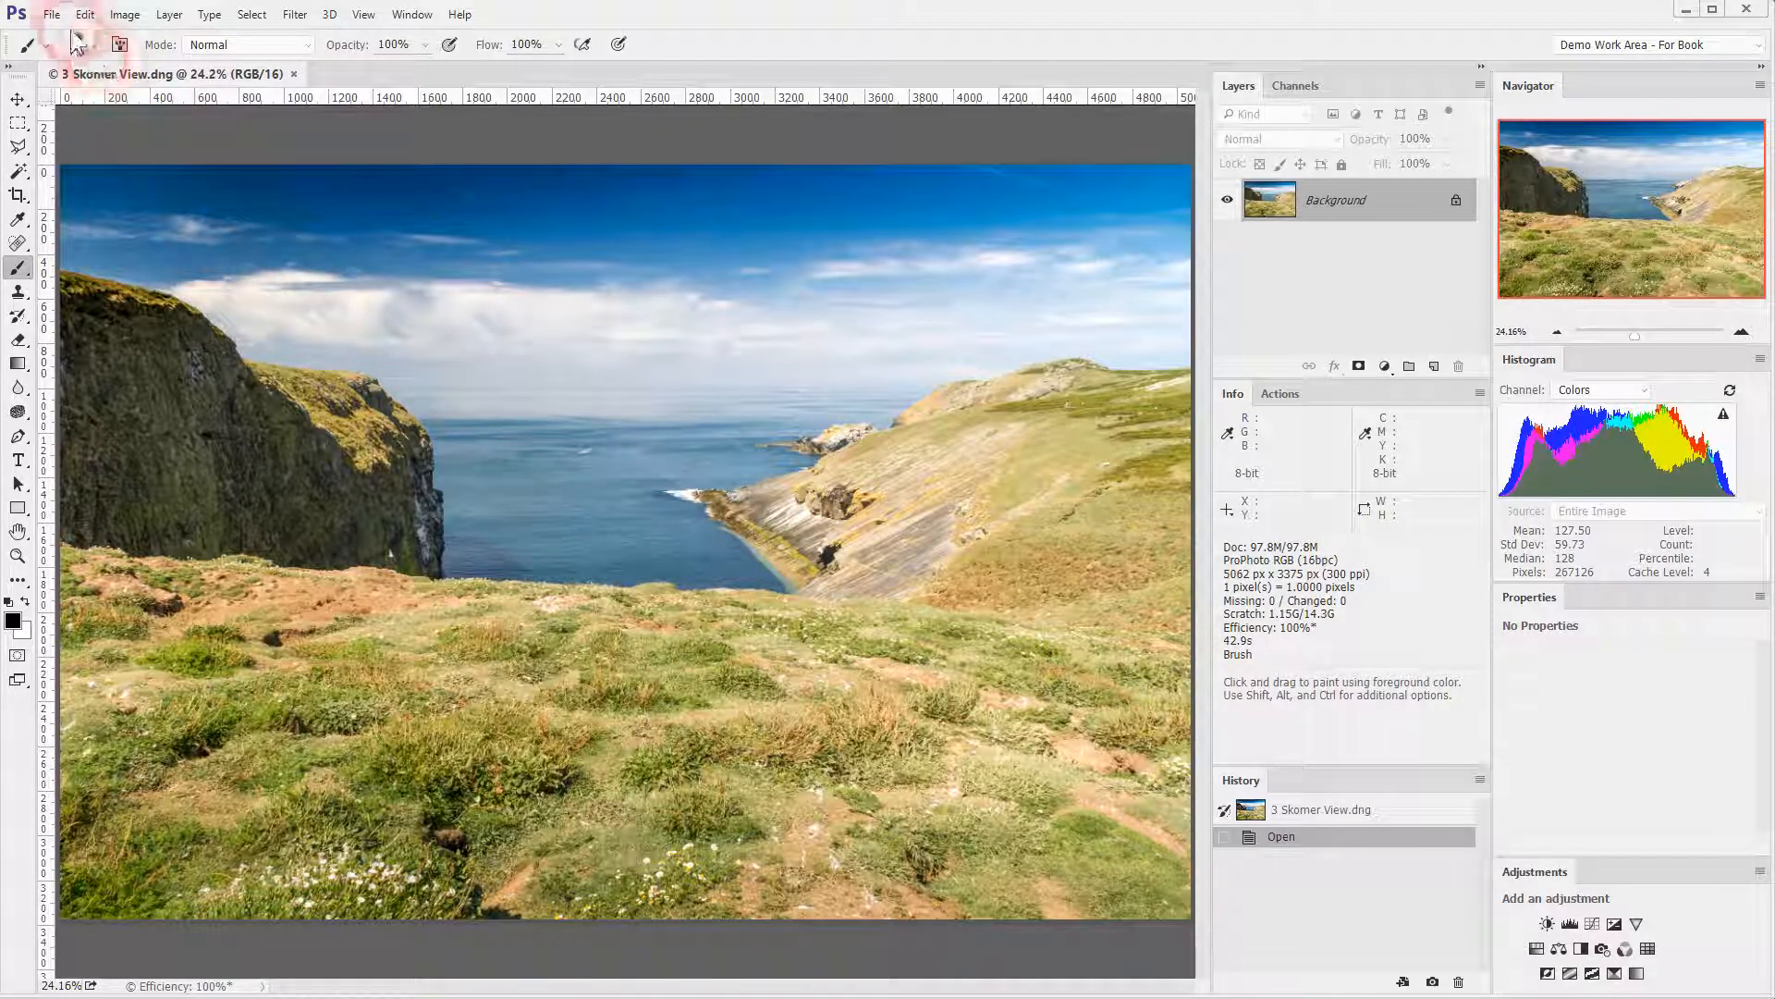
{"action": "left_click", "coordinate": [51, 14]}
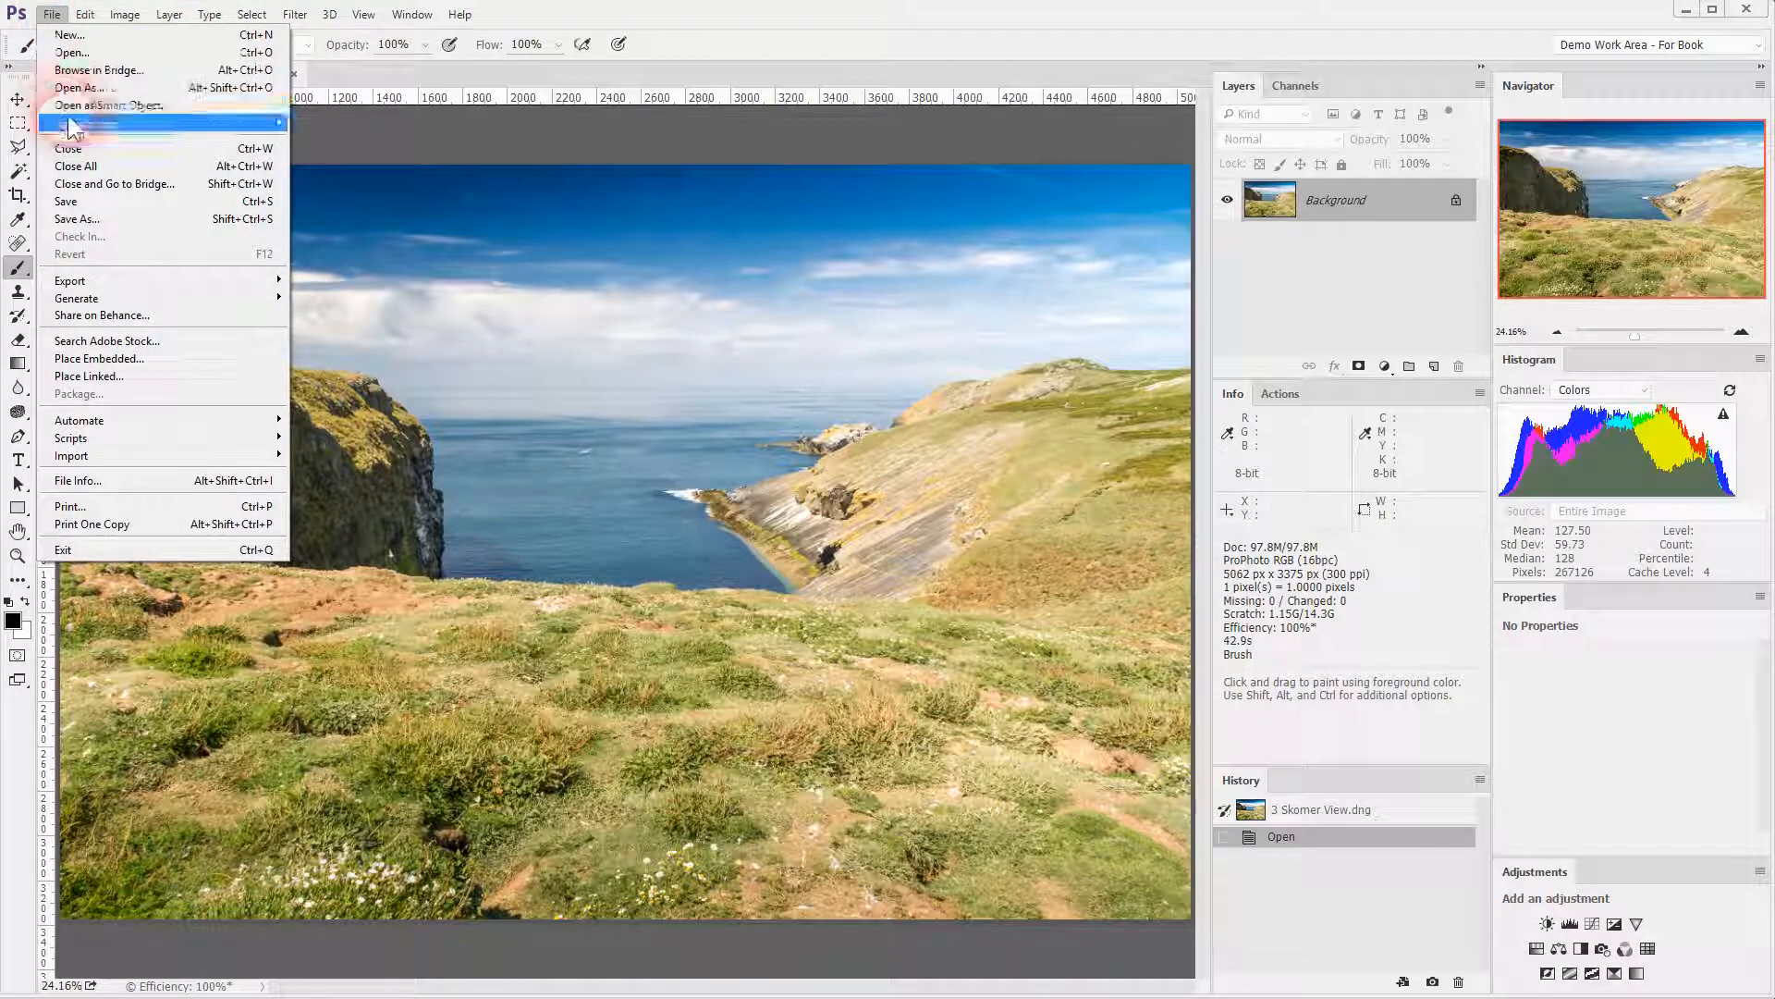
{"action": "left_click", "coordinate": [100, 219]}
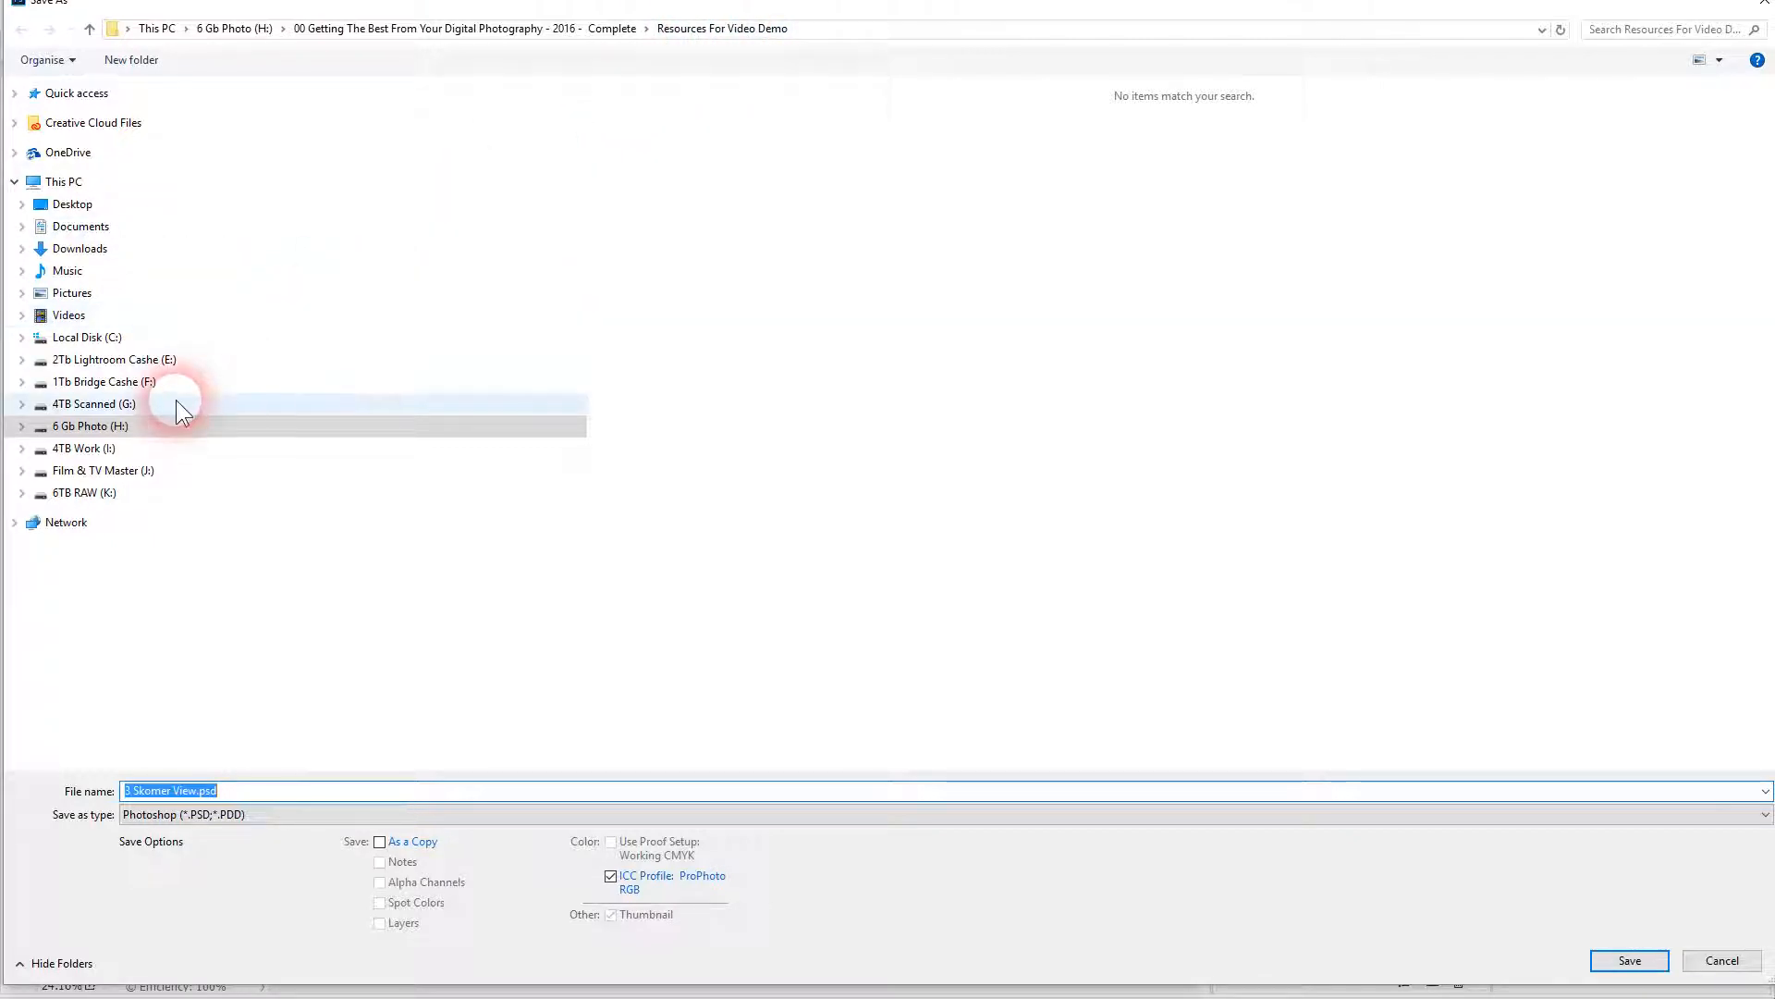
{"action": "left_click", "coordinate": [21, 425]}
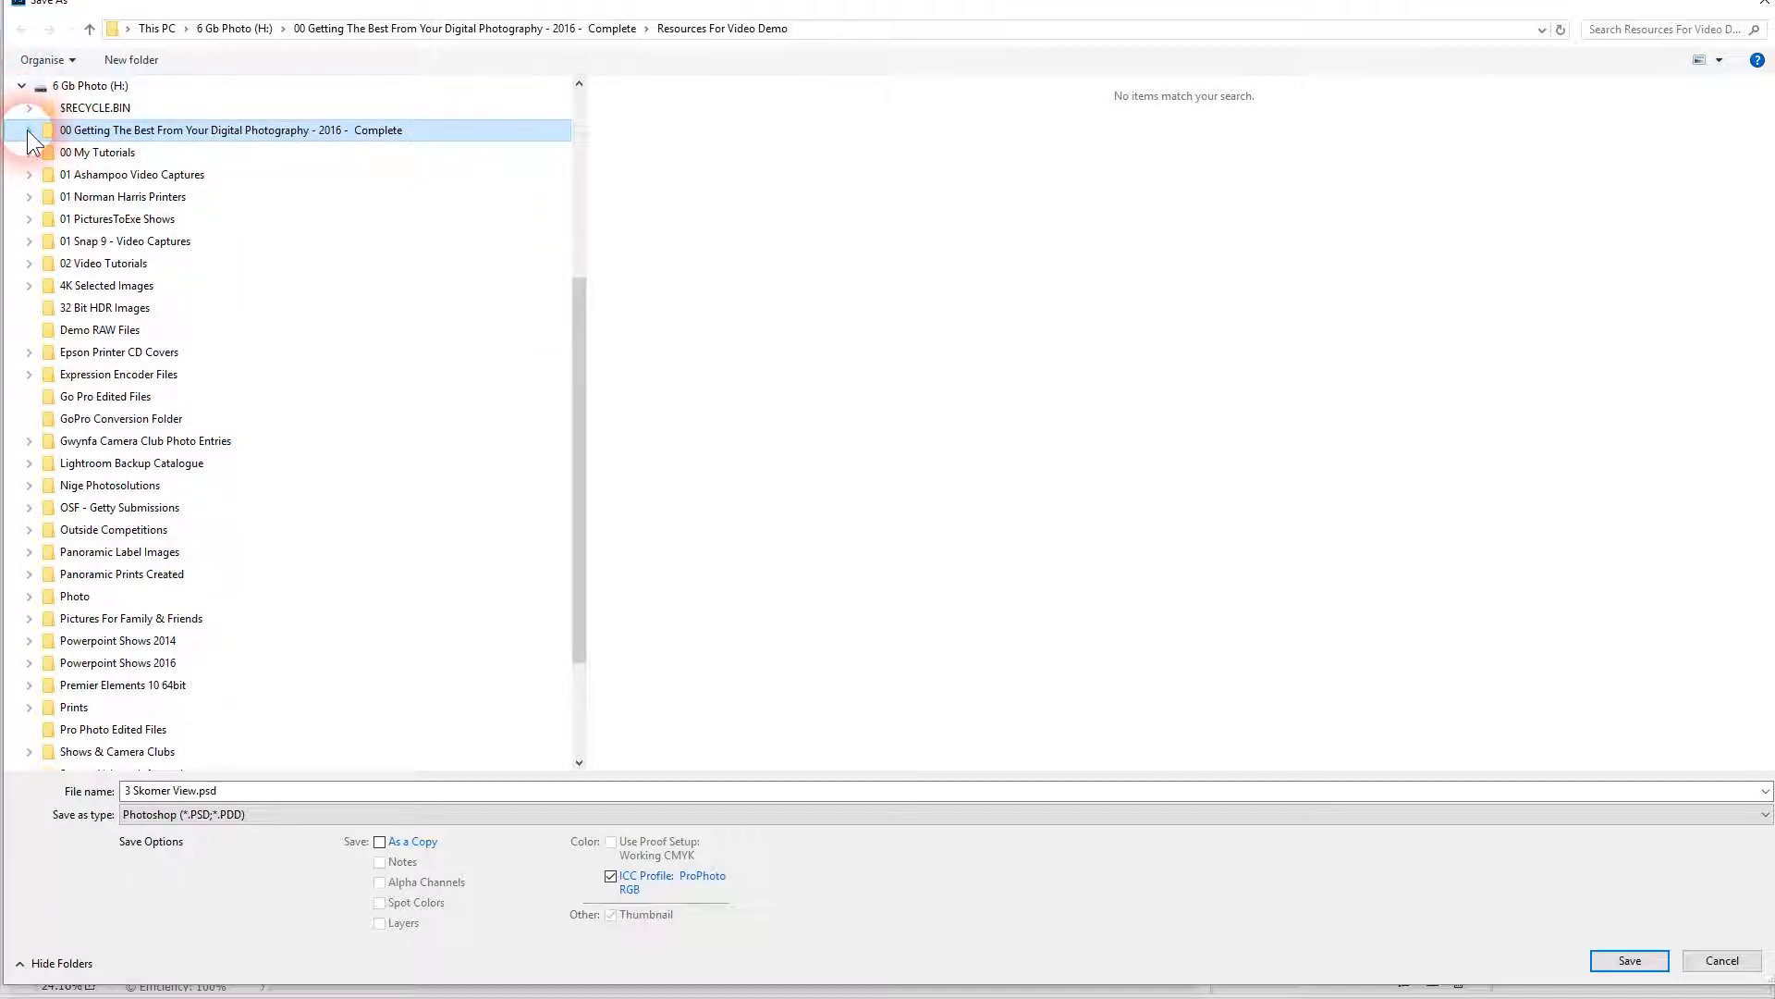
{"action": "left_click", "coordinate": [29, 130]}
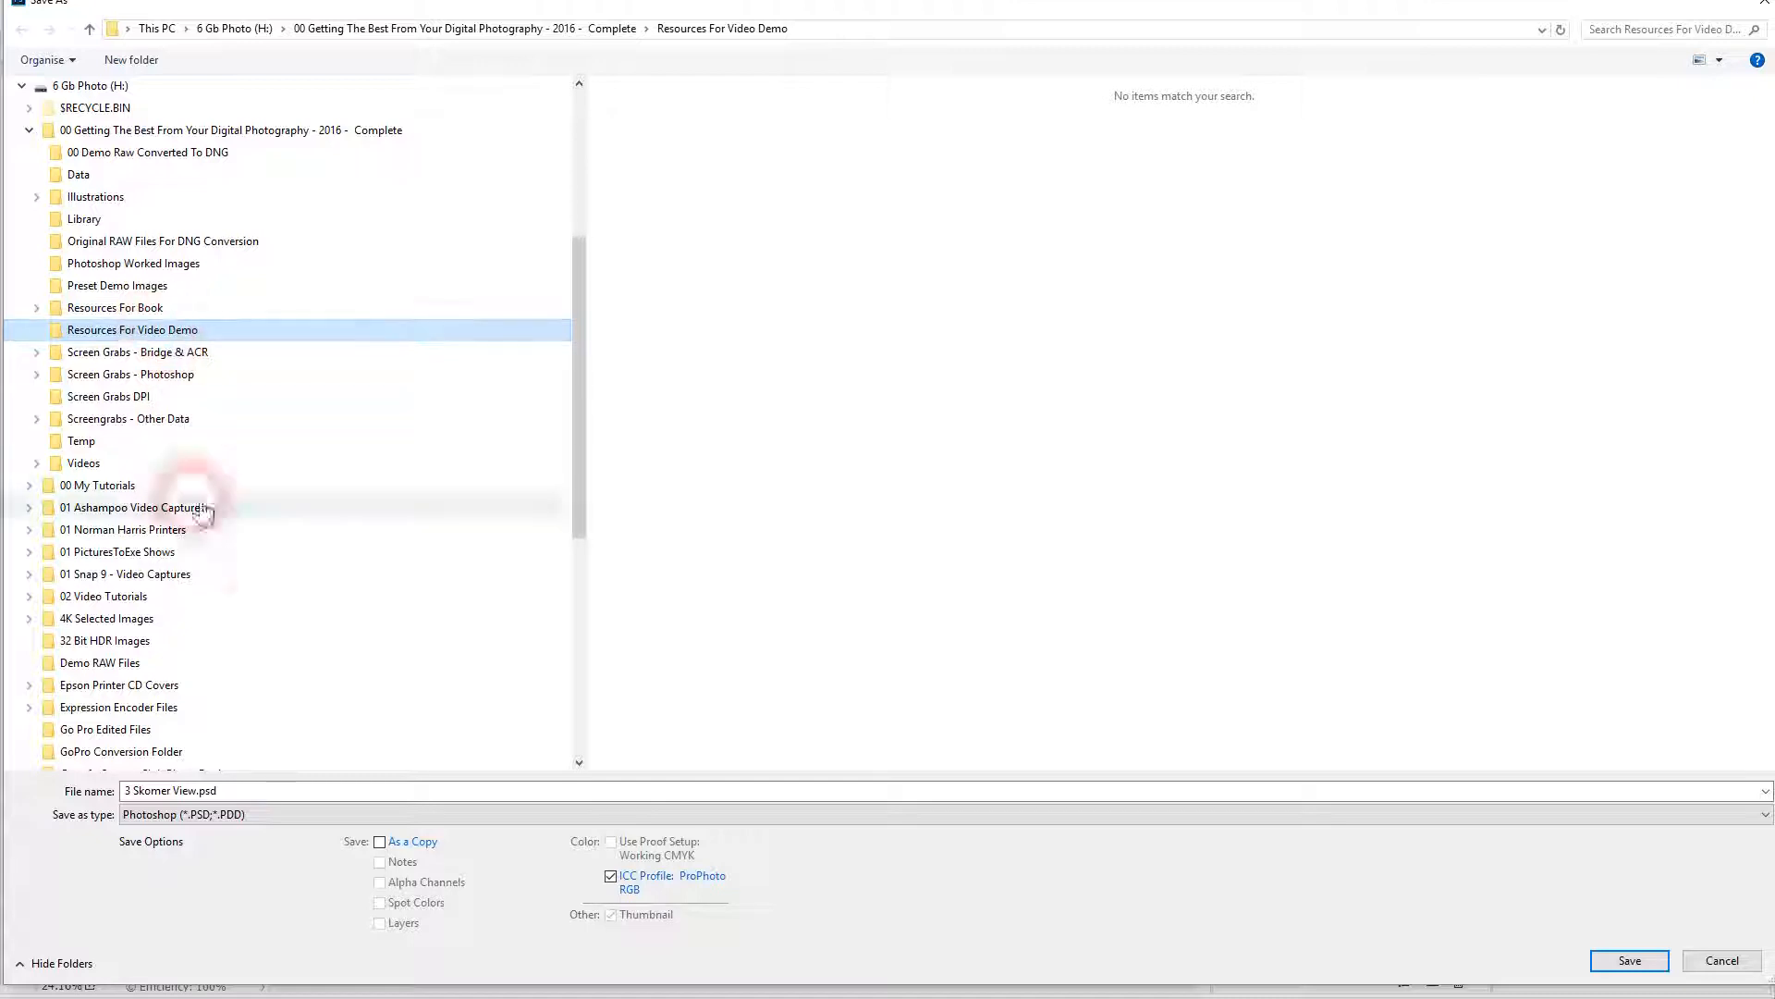
{"action": "left_click", "coordinate": [236, 813]}
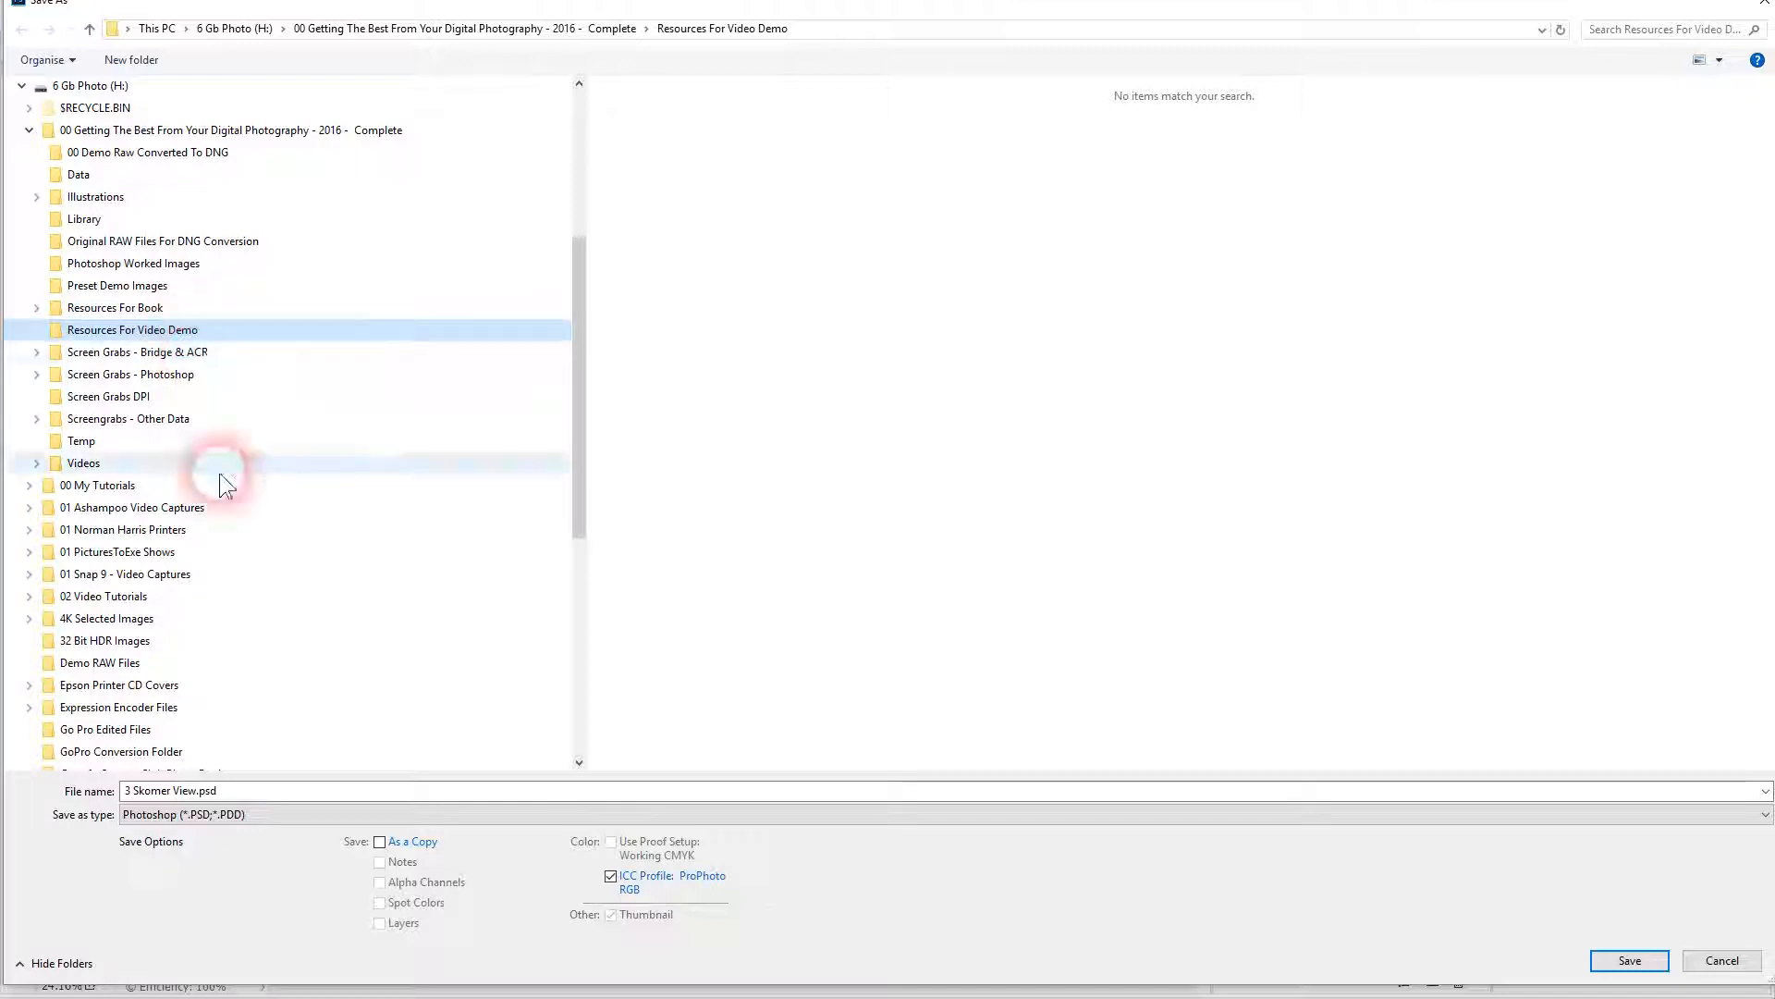
{"action": "left_click", "coordinate": [218, 793]}
{"action": "left_click", "coordinate": [154, 796]}
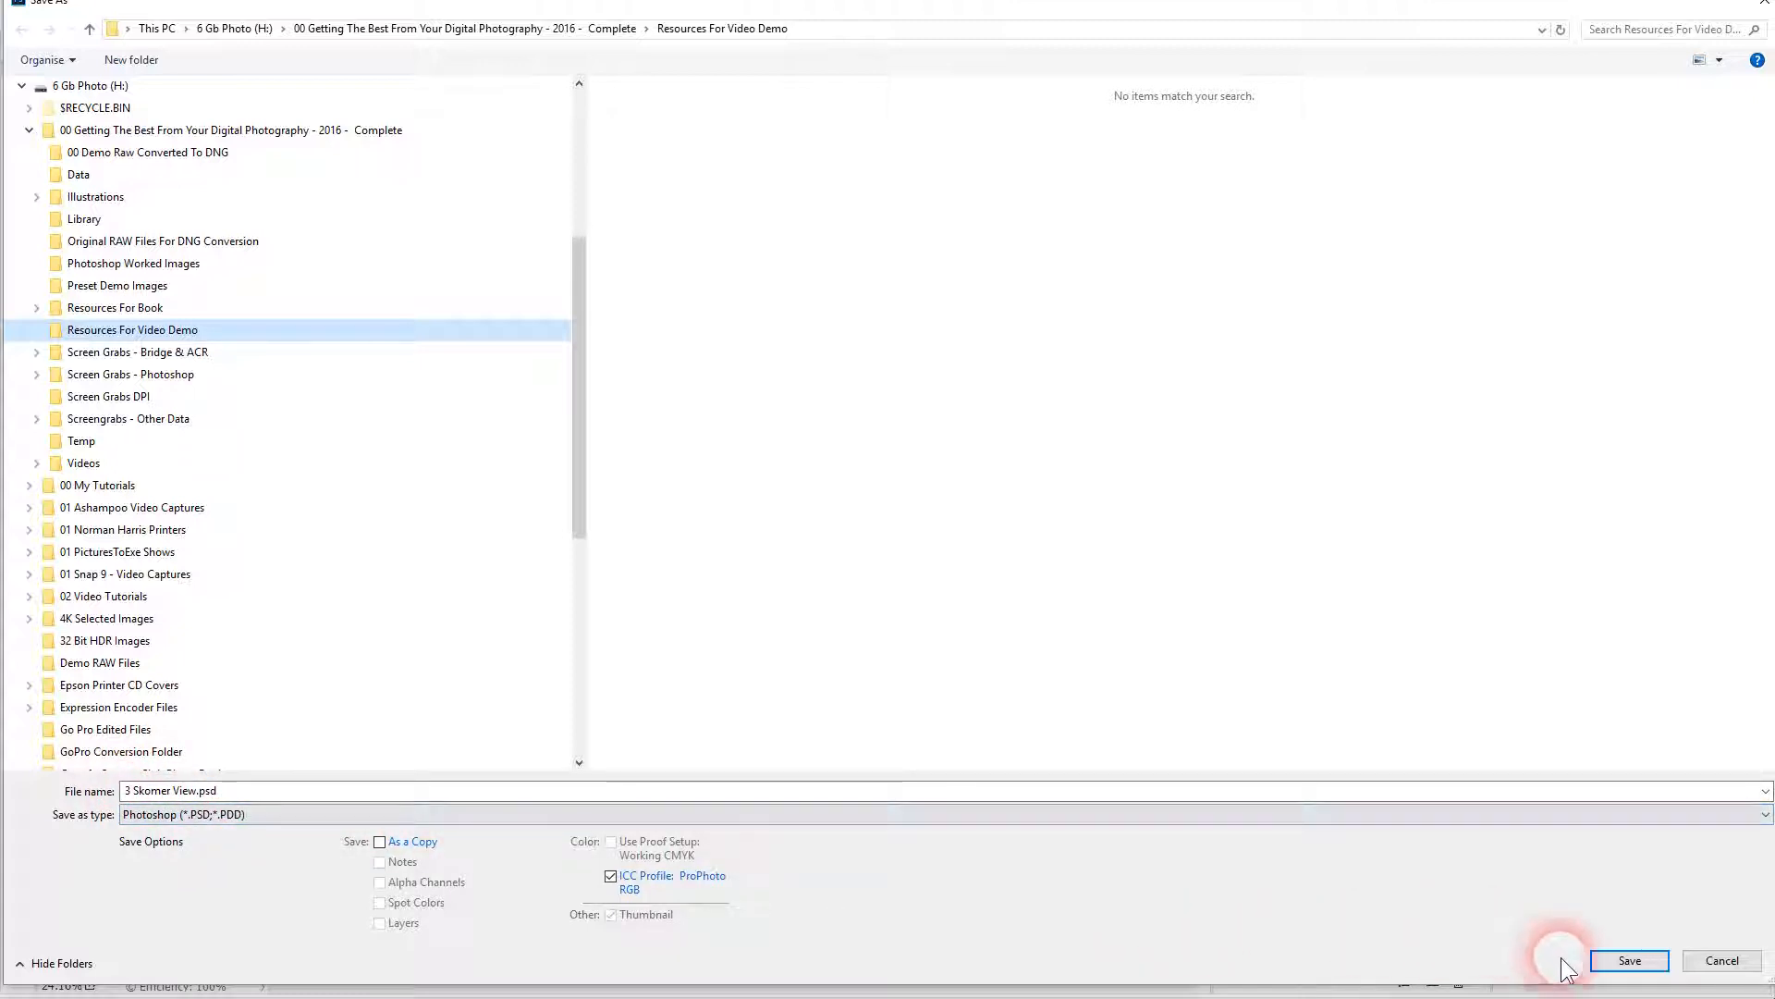
{"action": "left_click", "coordinate": [1629, 961]}
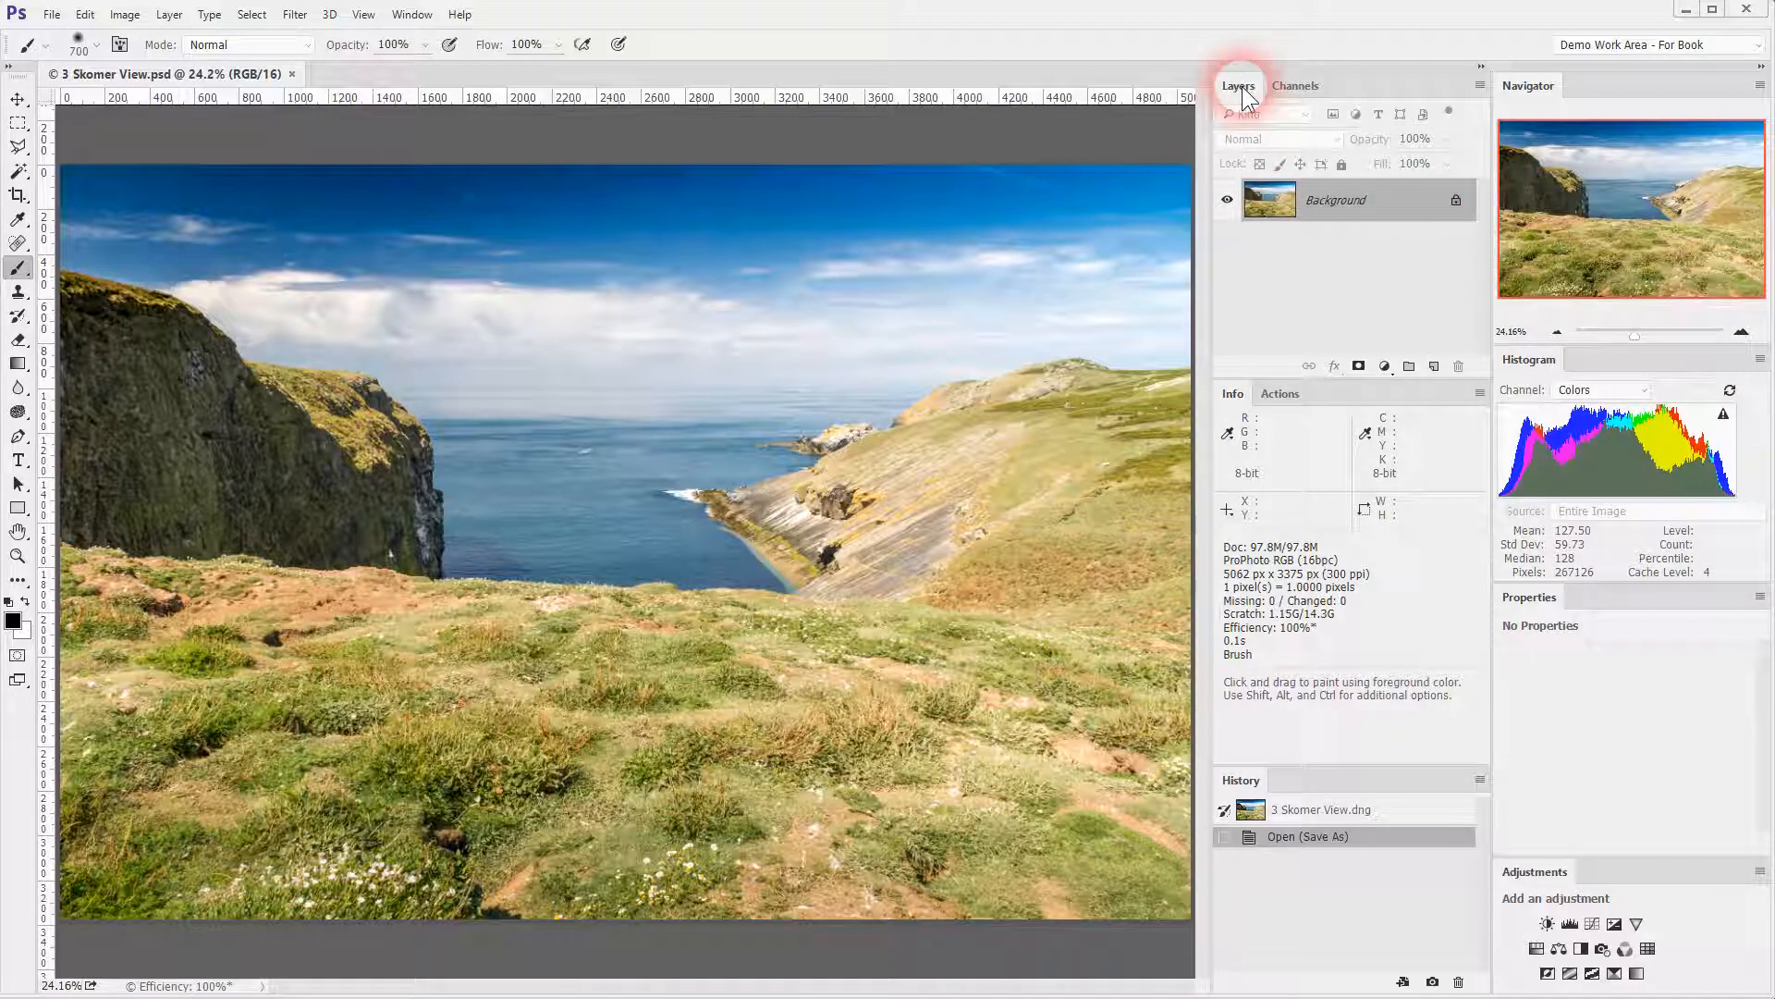
{"action": "left_click", "coordinate": [416, 17]}
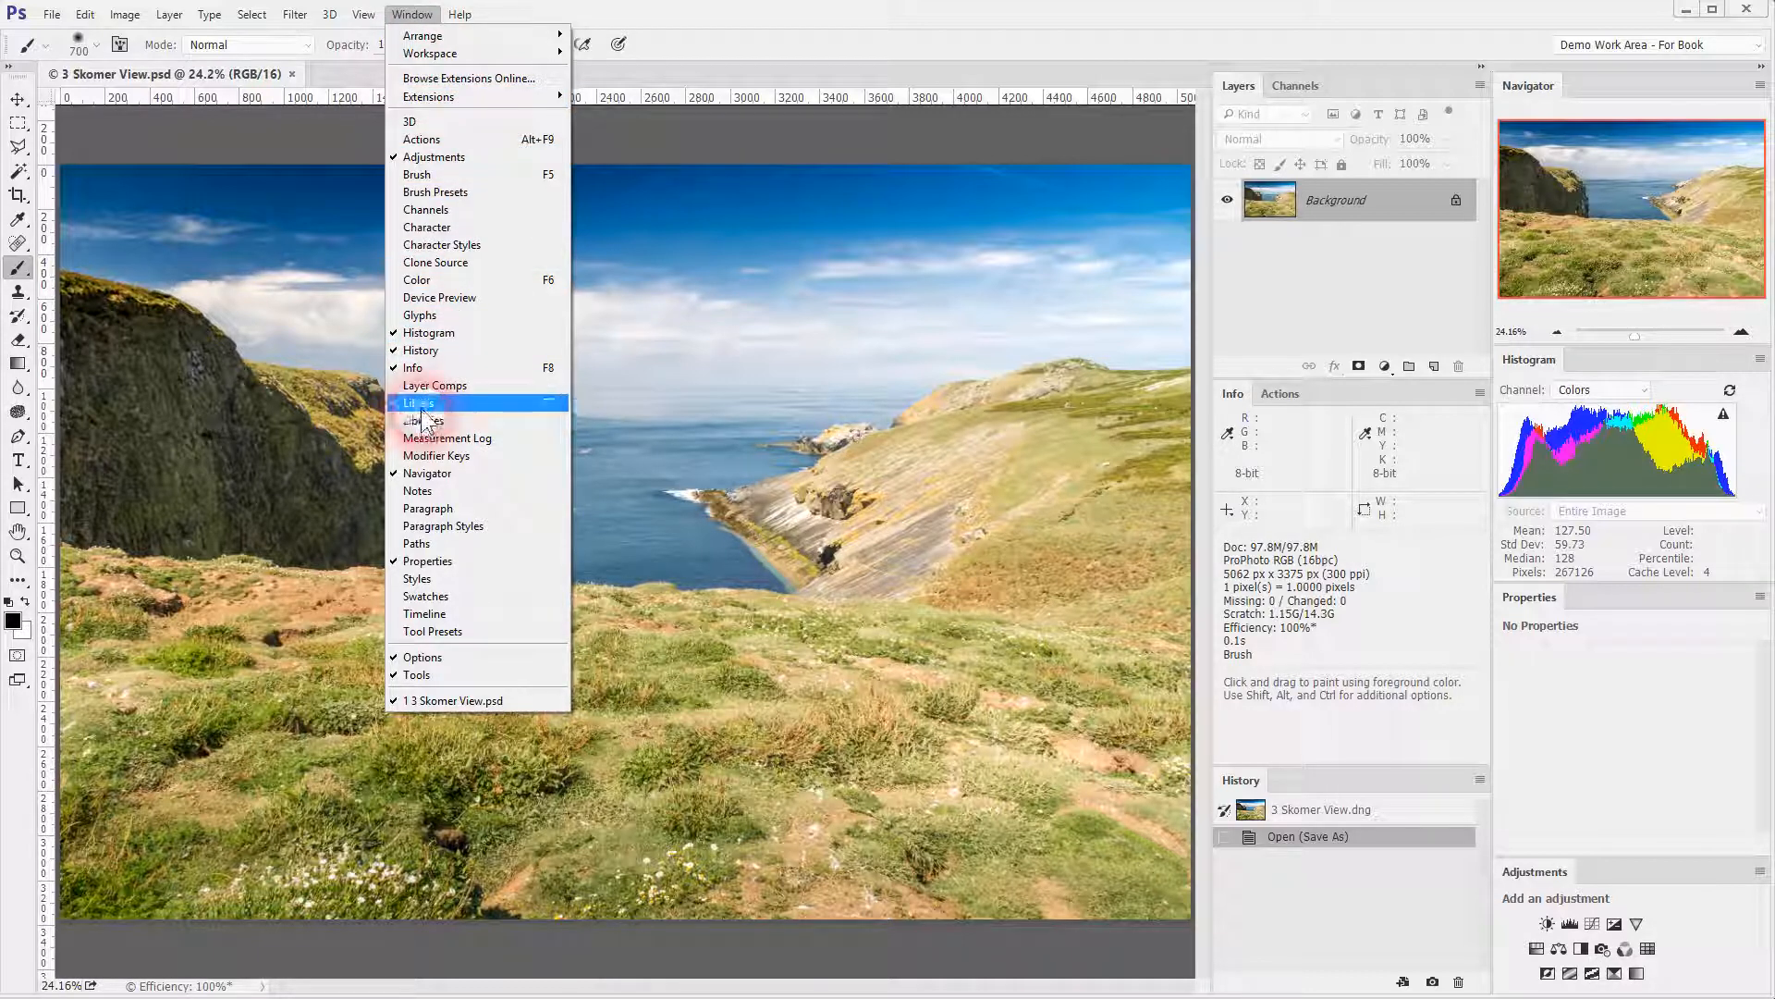
{"action": "left_click", "coordinate": [728, 123]}
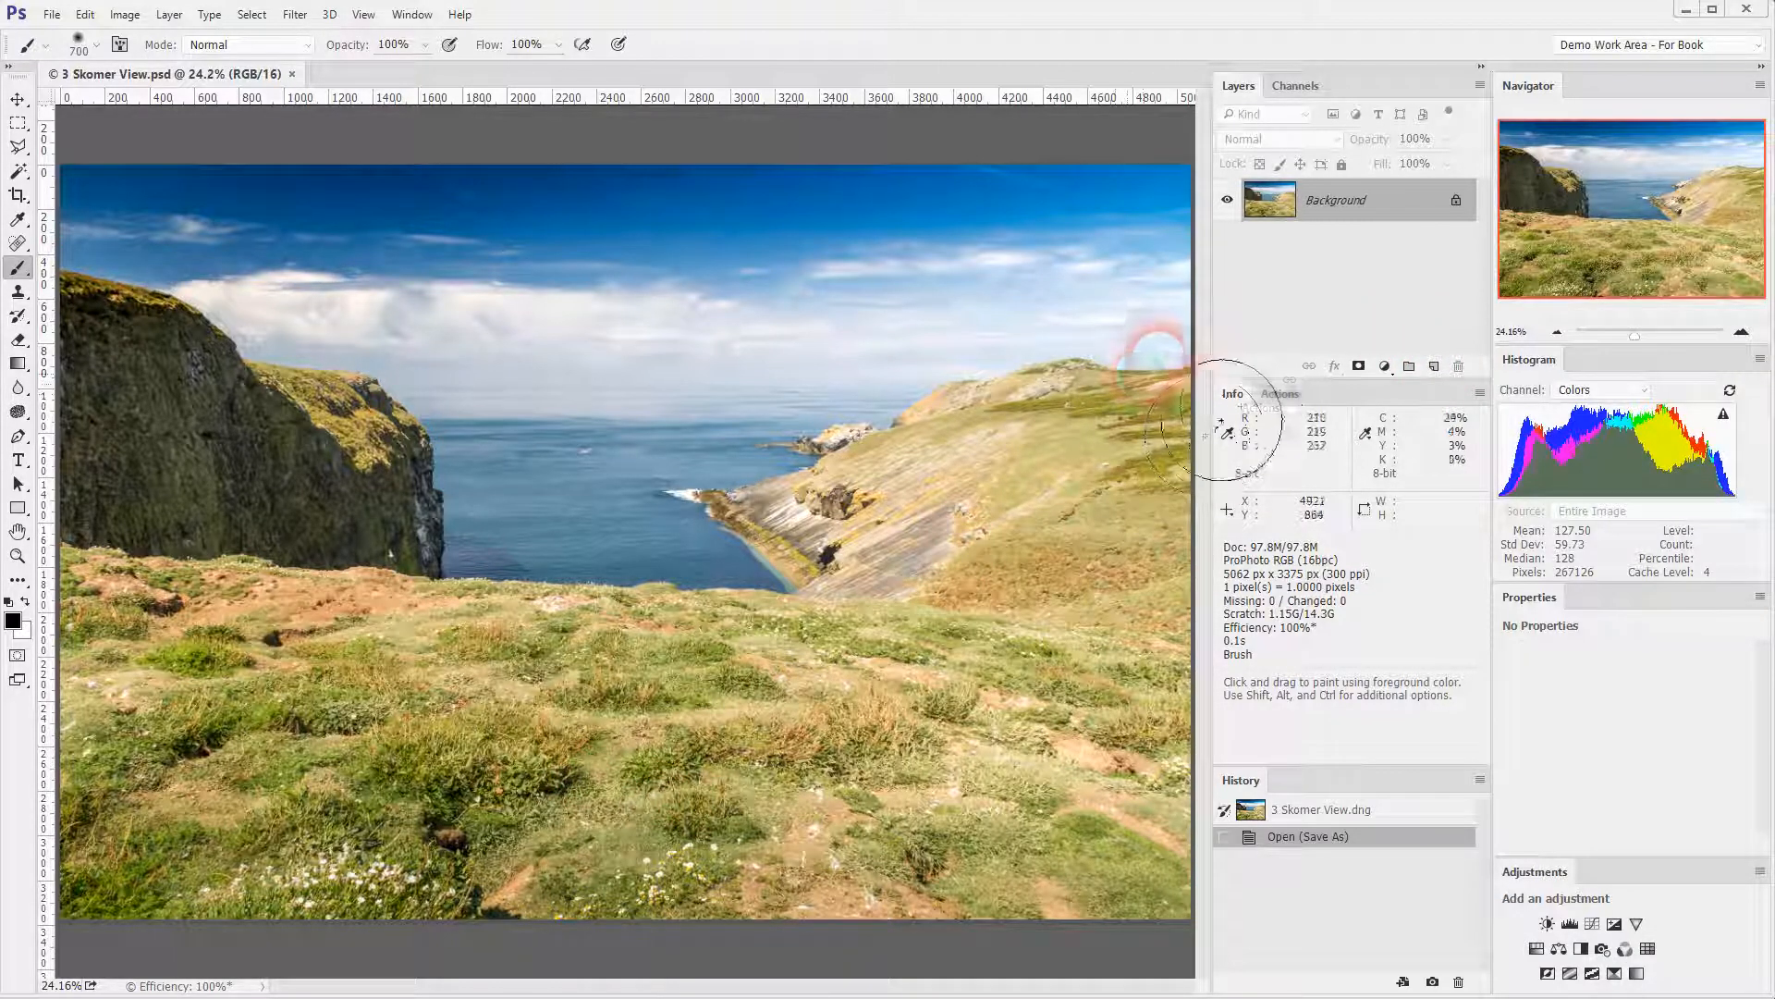
Add a new empty layer above the Background and name it Clones.
{"action": "left_click", "coordinate": [1434, 366]}
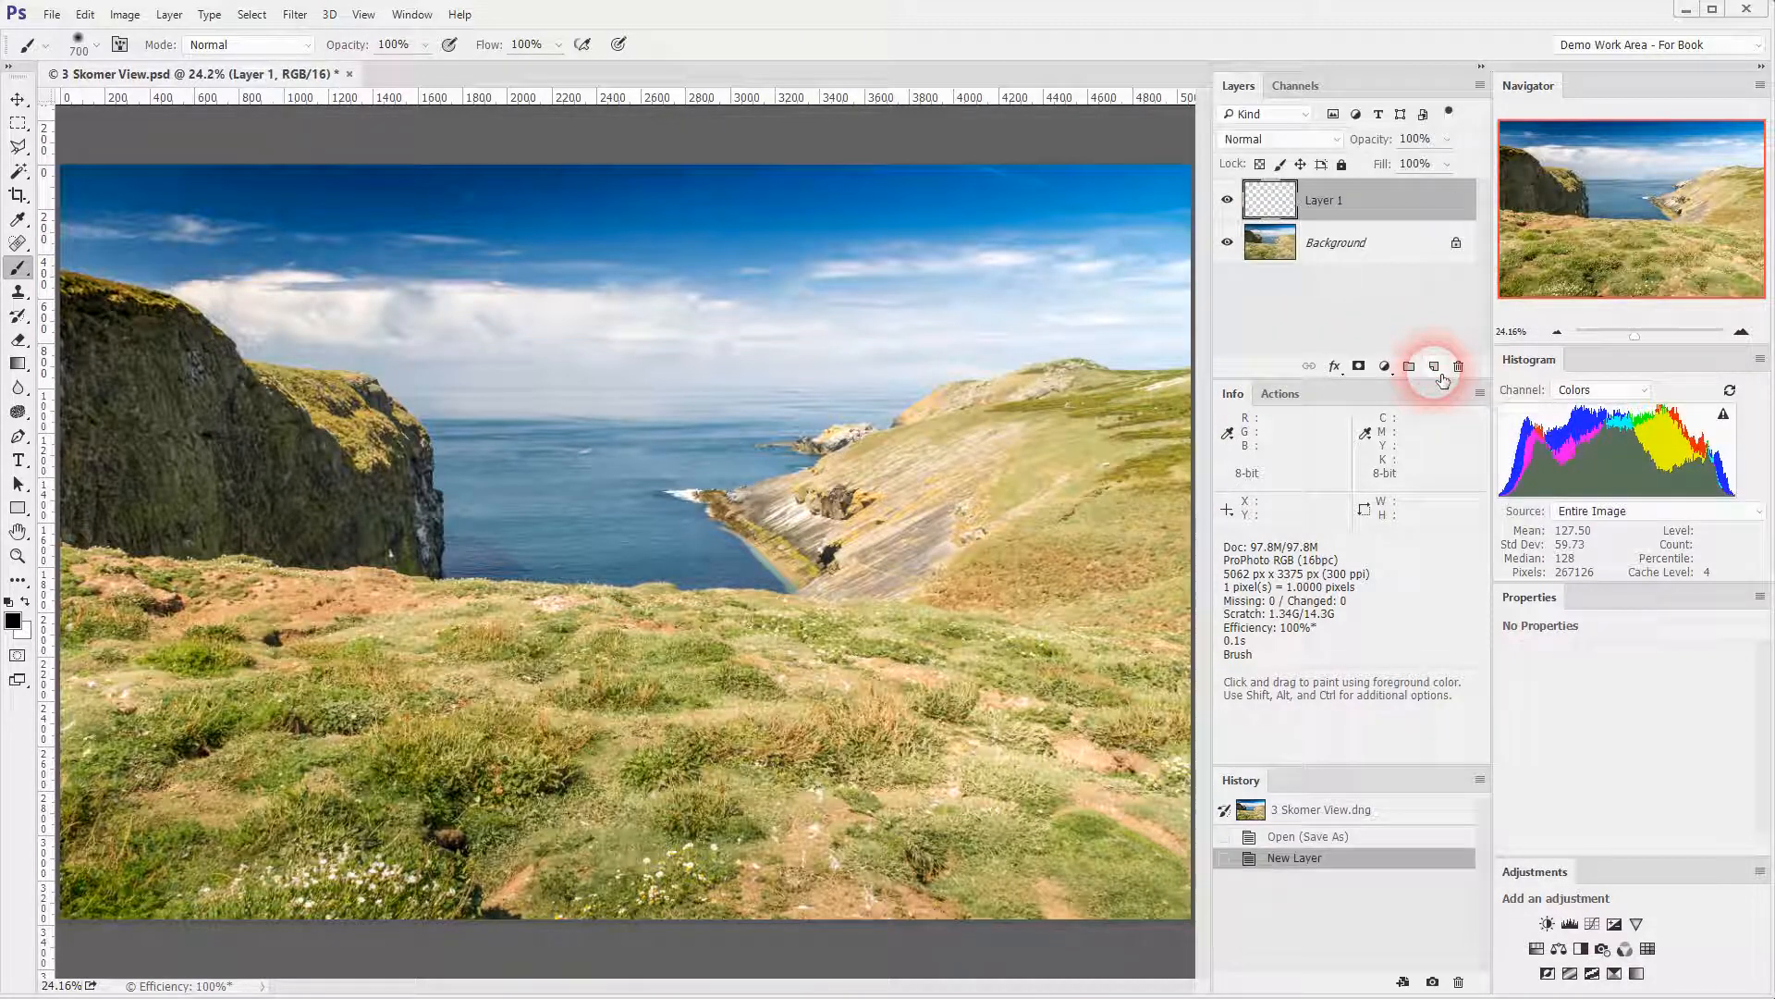
{"action": "double_click", "coordinate": [1329, 207]}
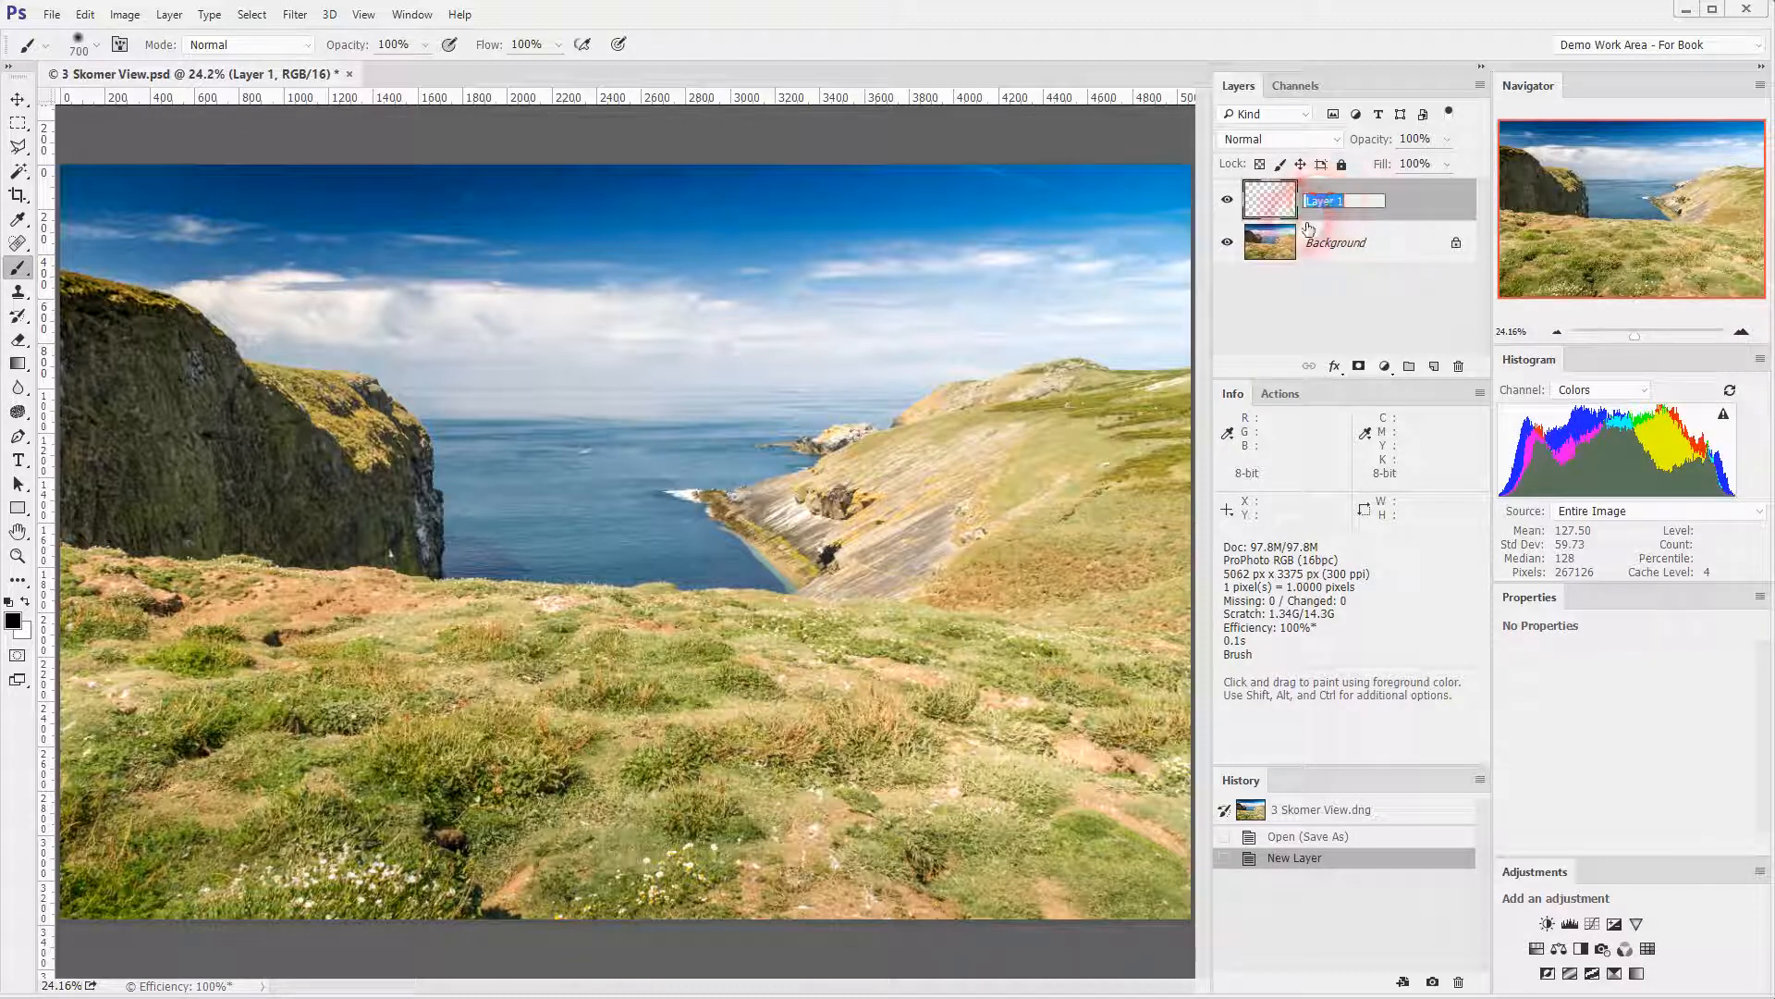
{"action": "type", "text": "Clone"}
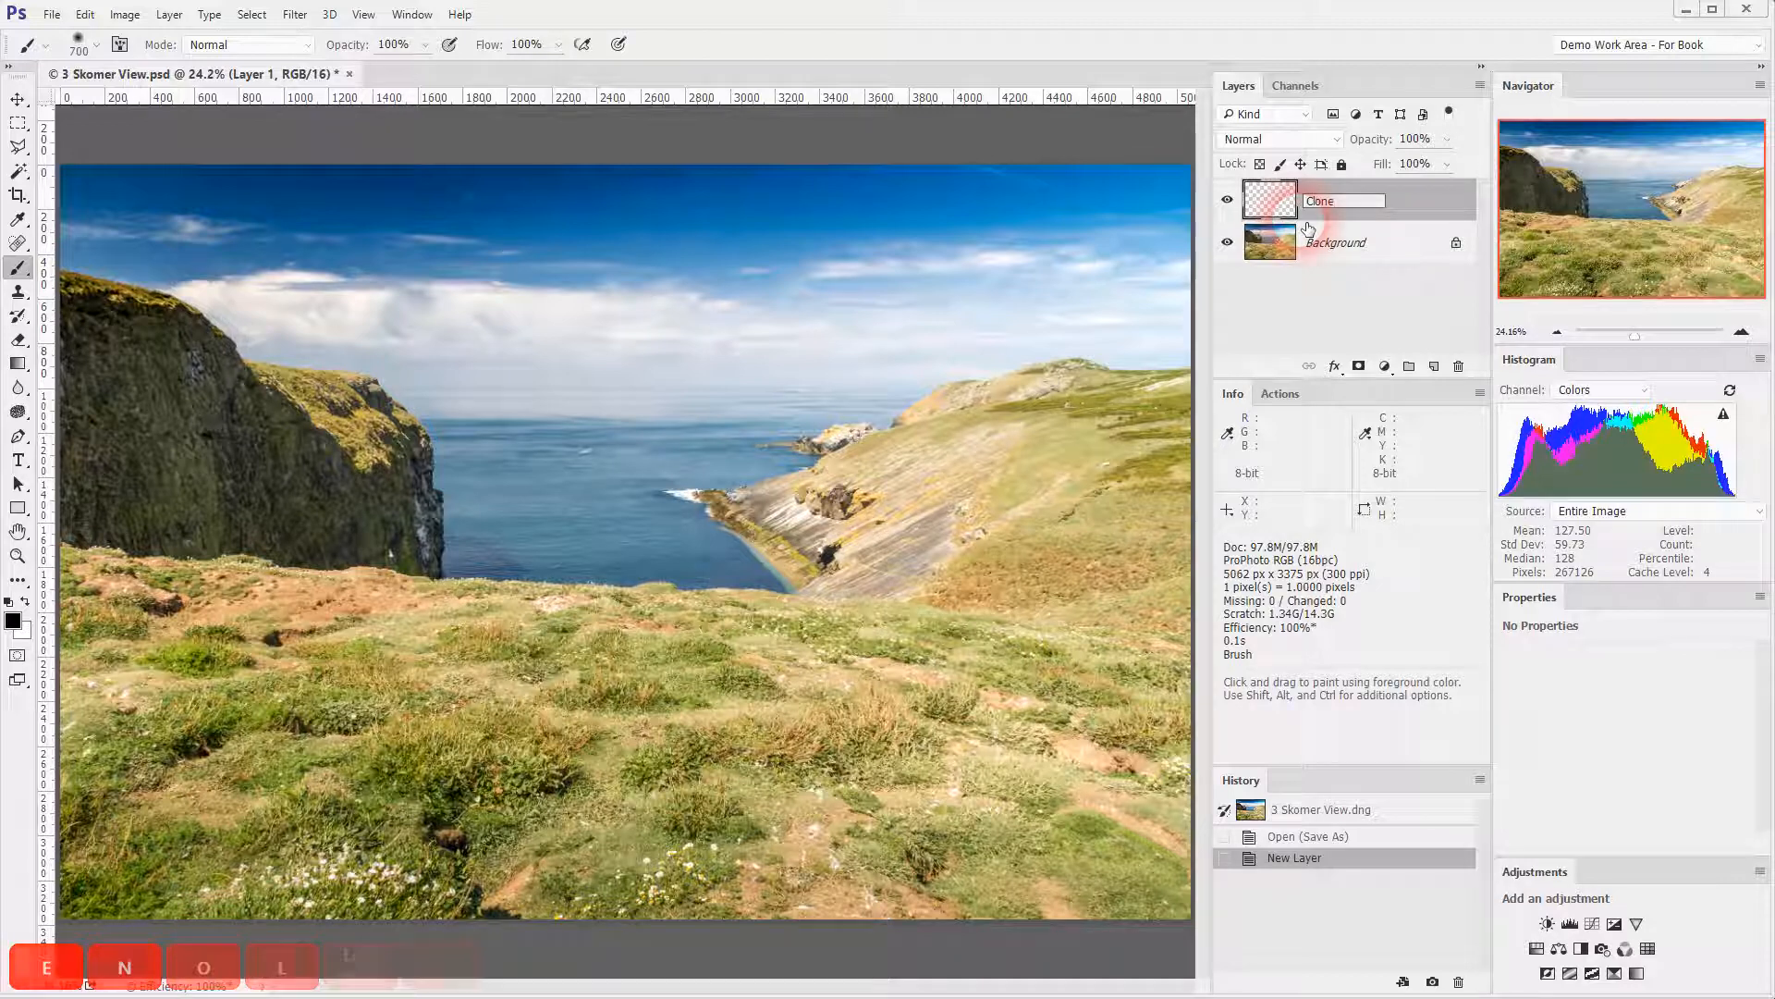
{"action": "type", "text": "s"}
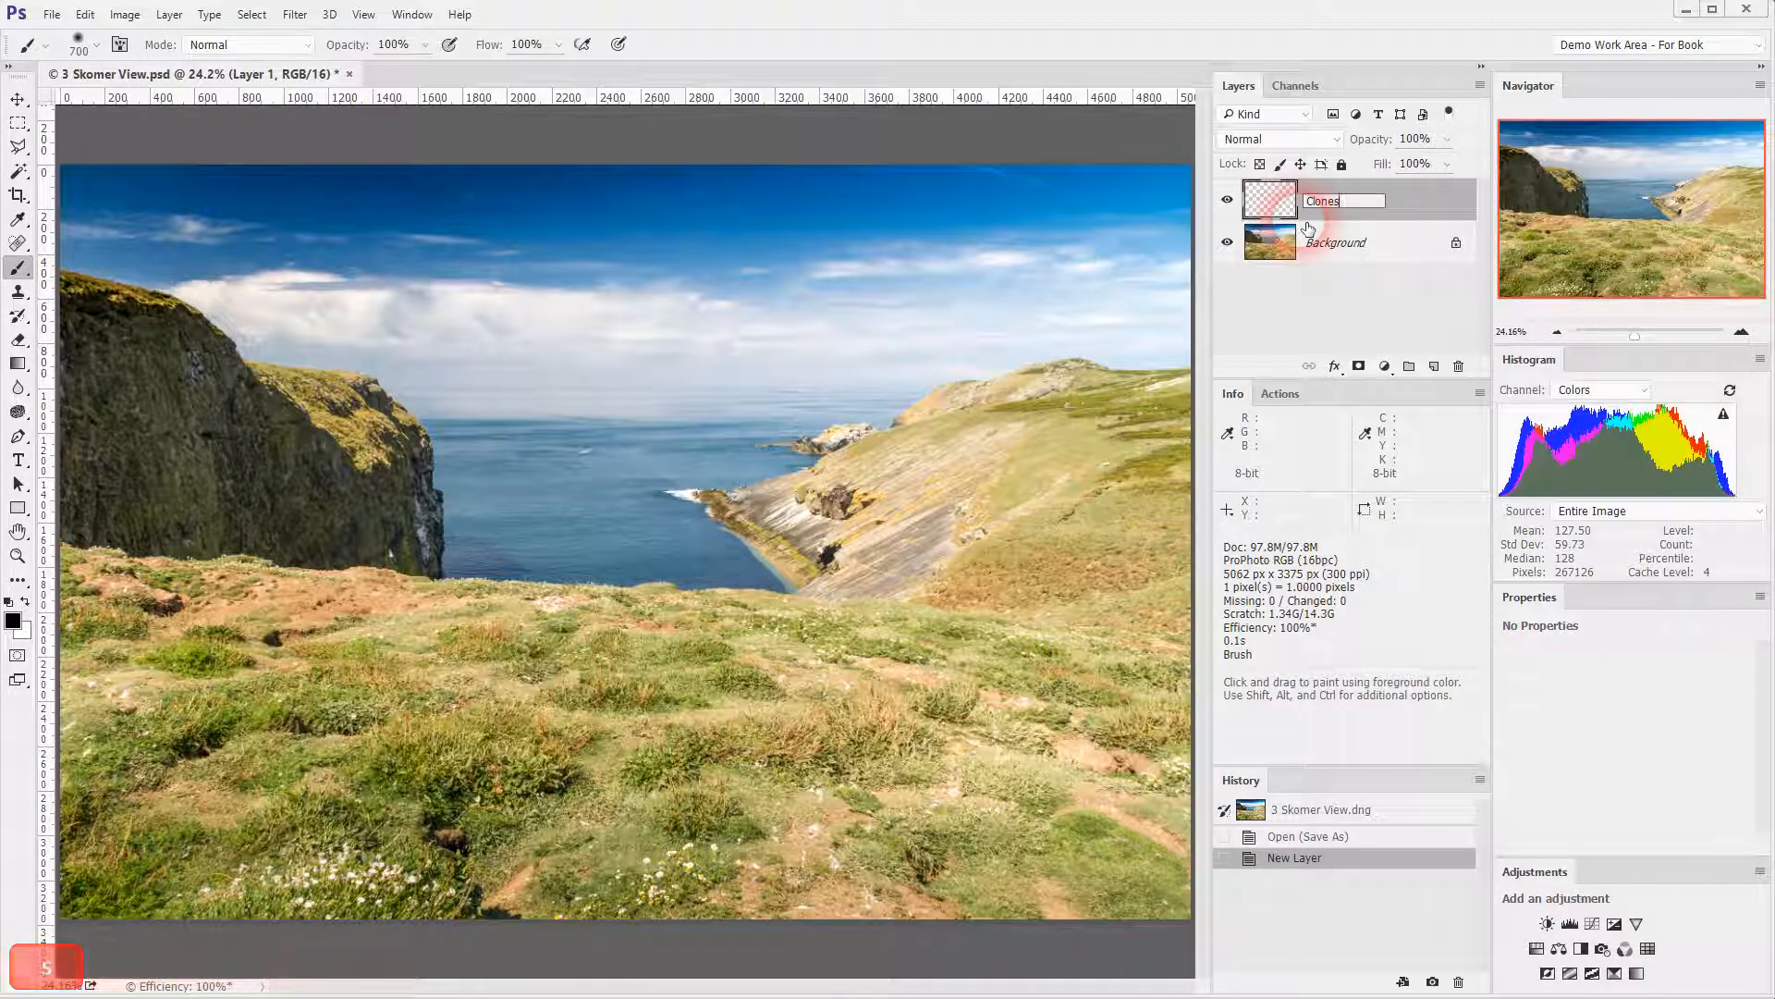
{"action": "key", "text": "Return"}
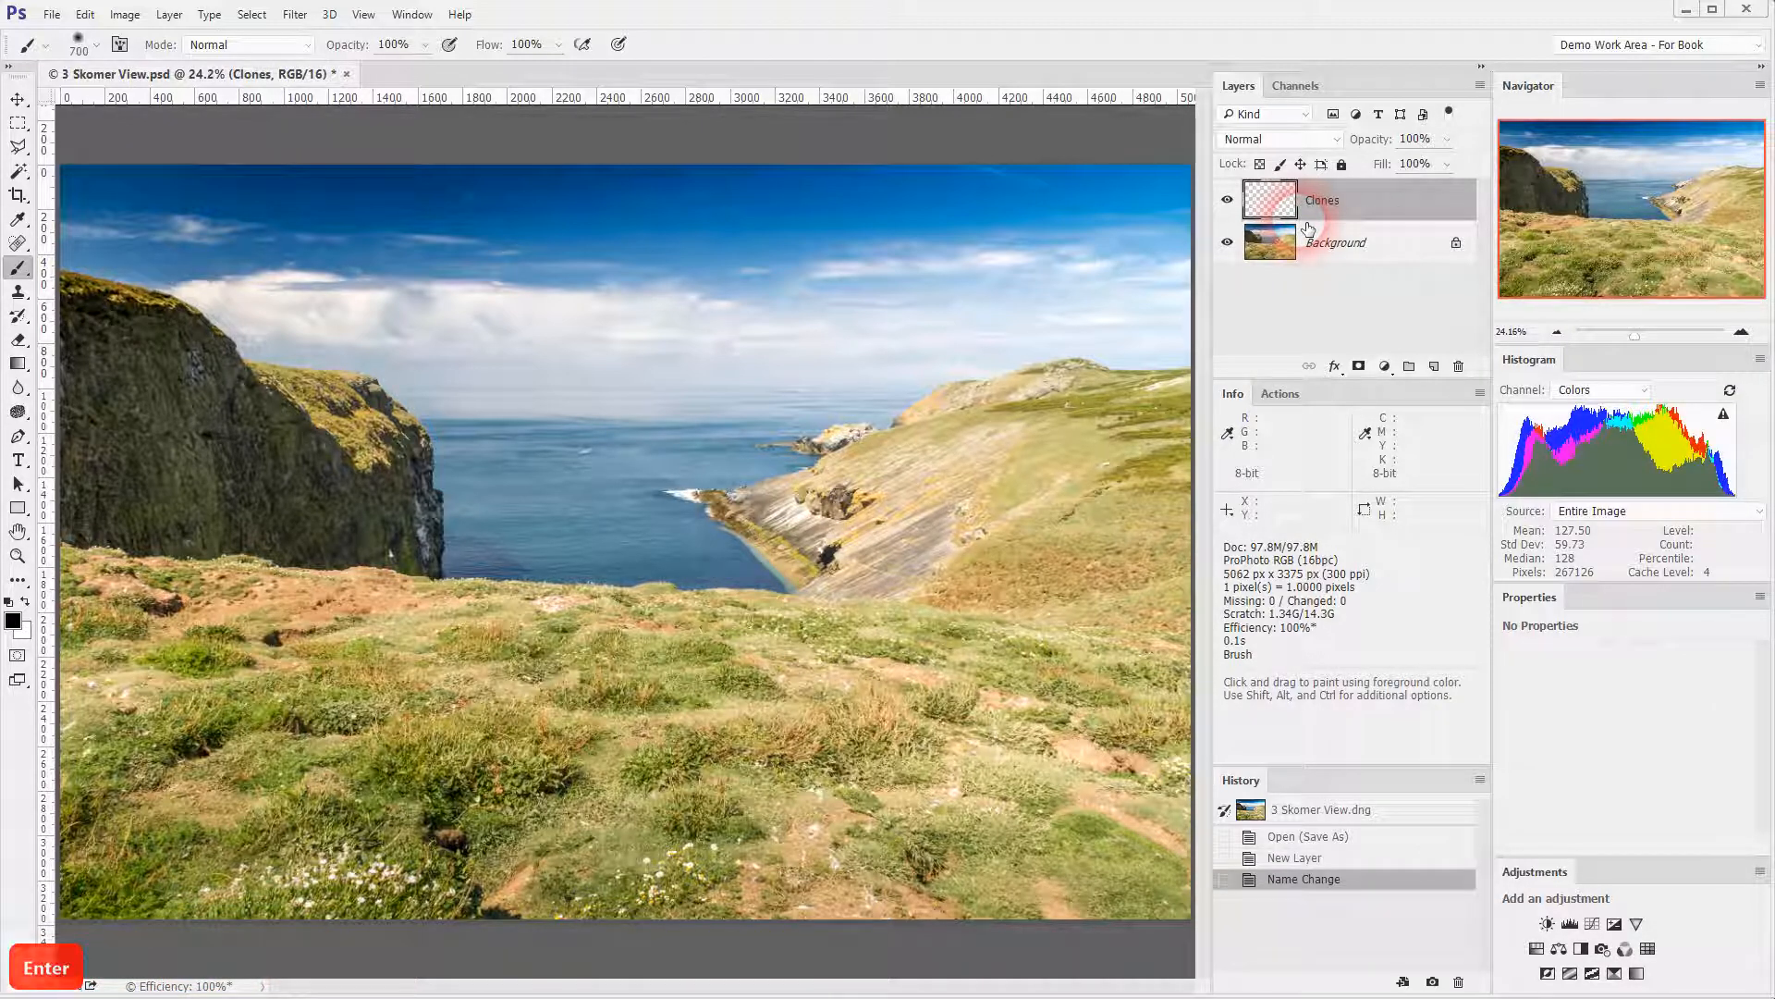
Hide the Background layer to view the Clones layer on its own, and show the Background again.
{"action": "left_click", "coordinate": [1299, 192]}
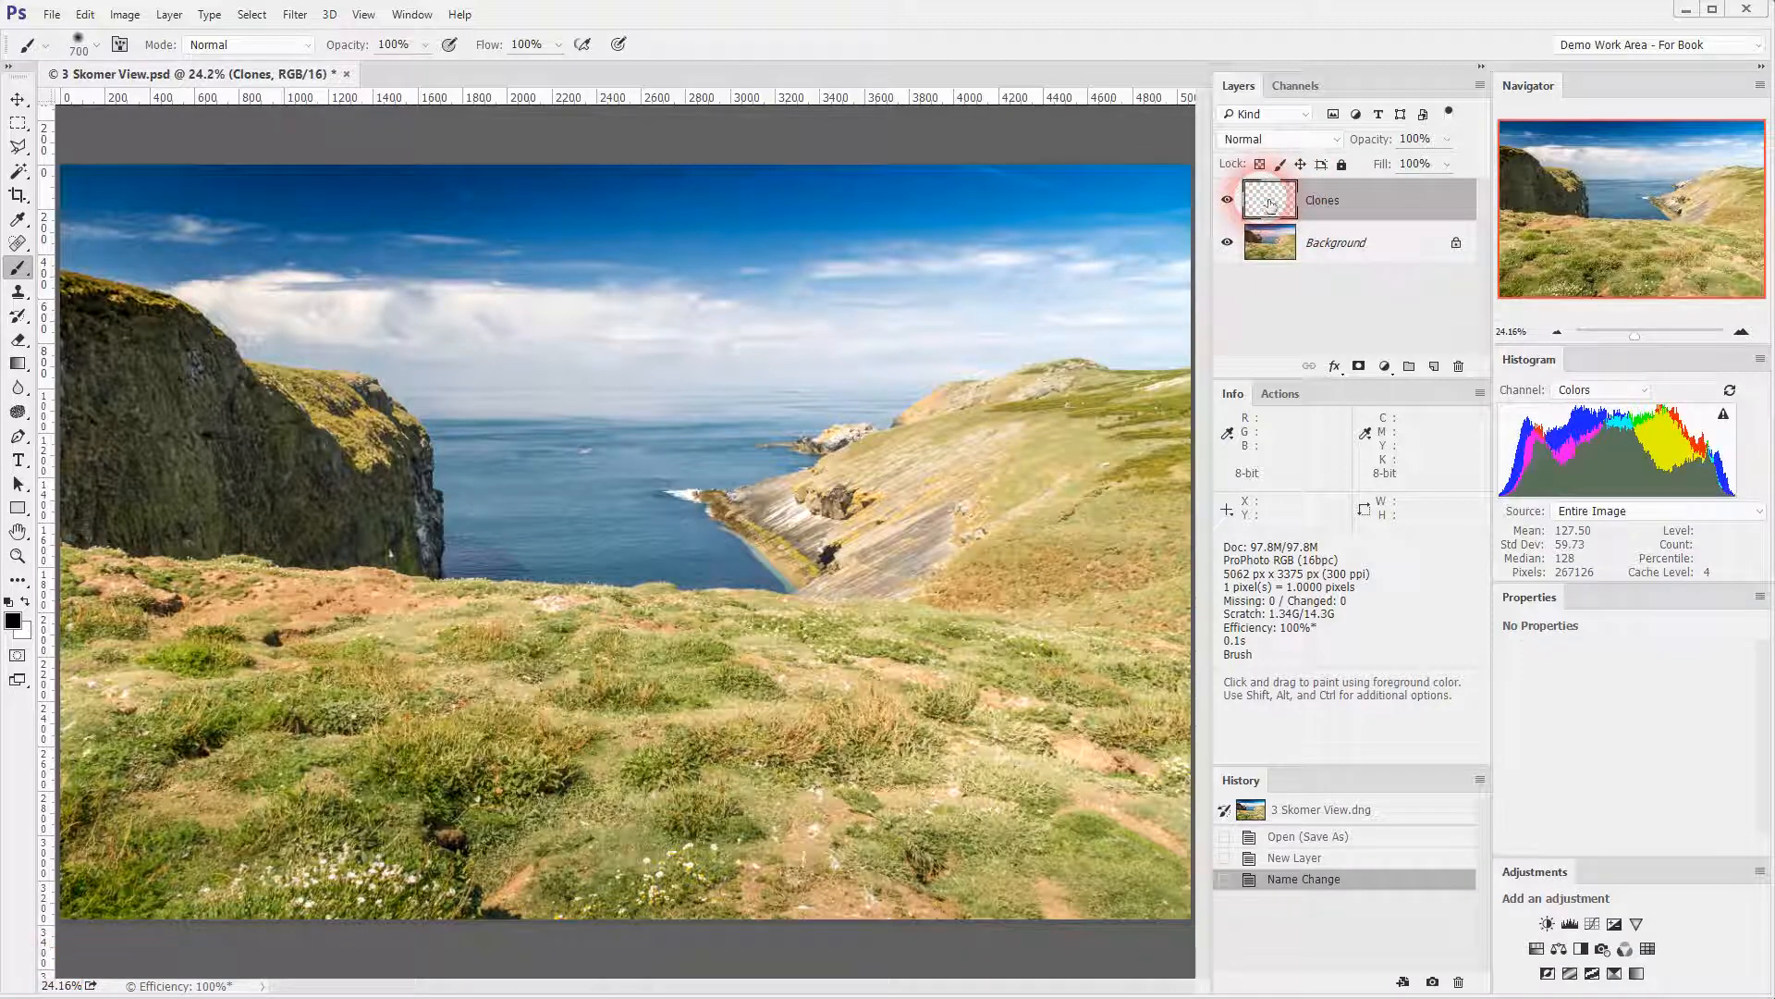
{"action": "left_click", "coordinate": [1241, 244]}
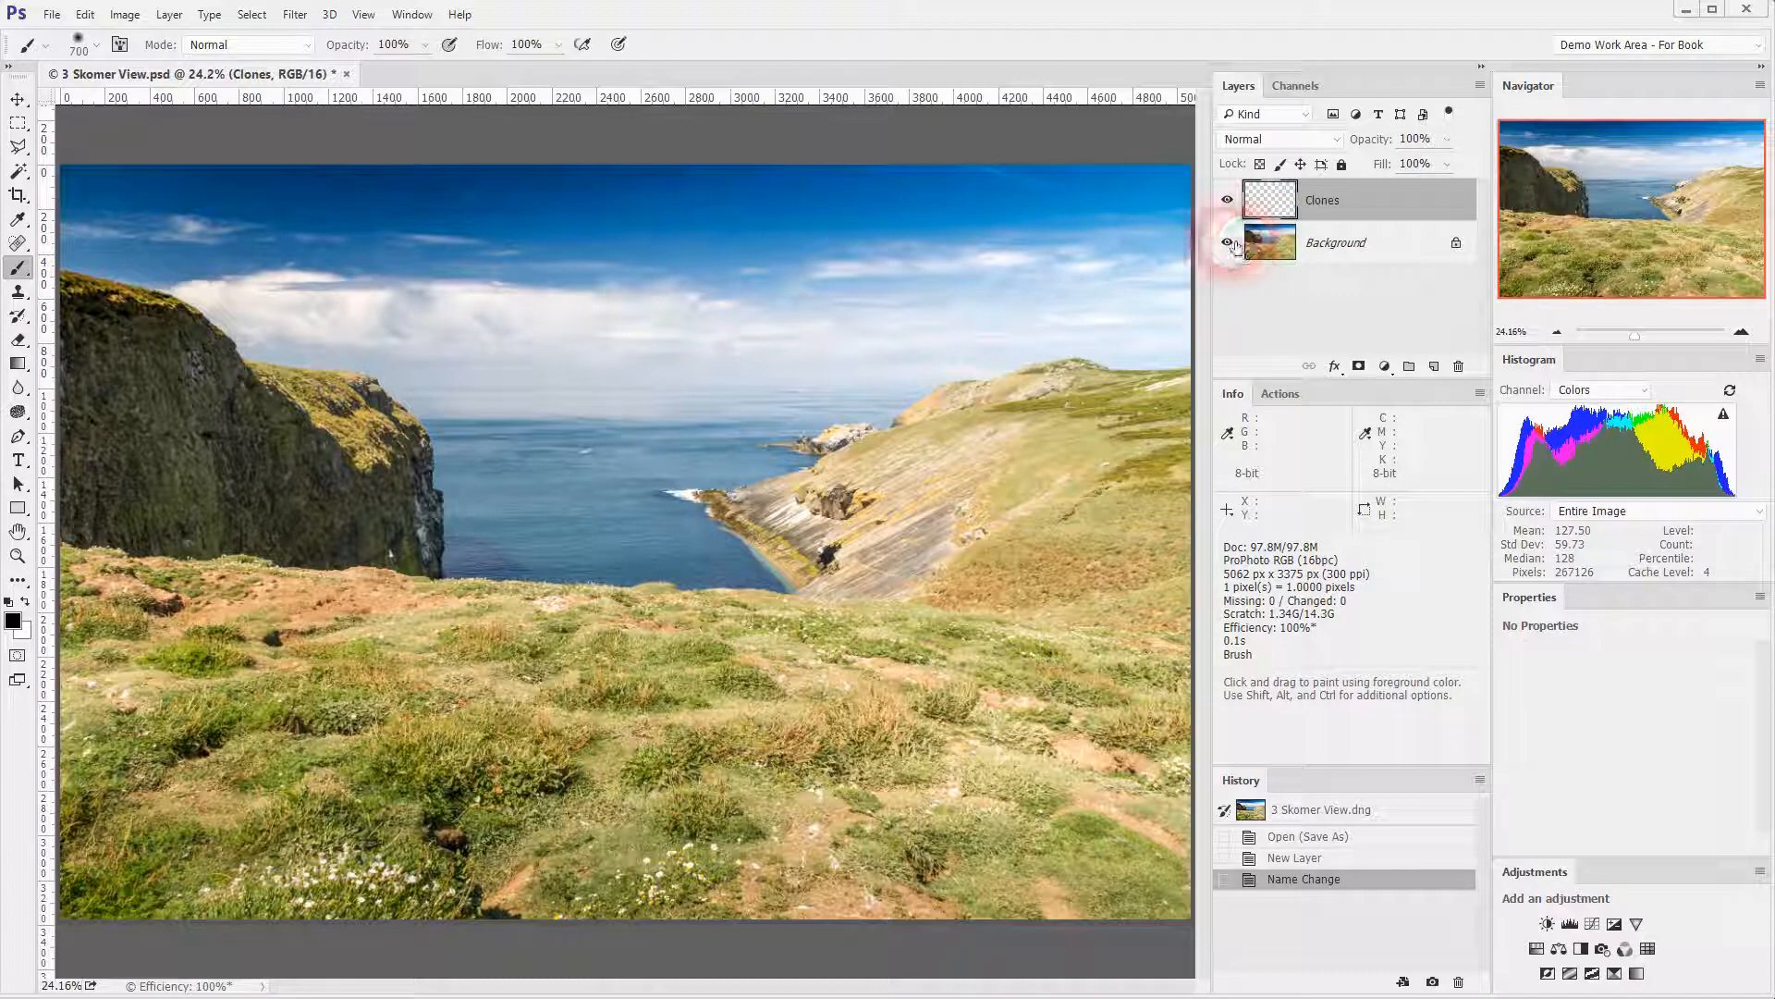
{"action": "left_click", "coordinate": [1228, 243]}
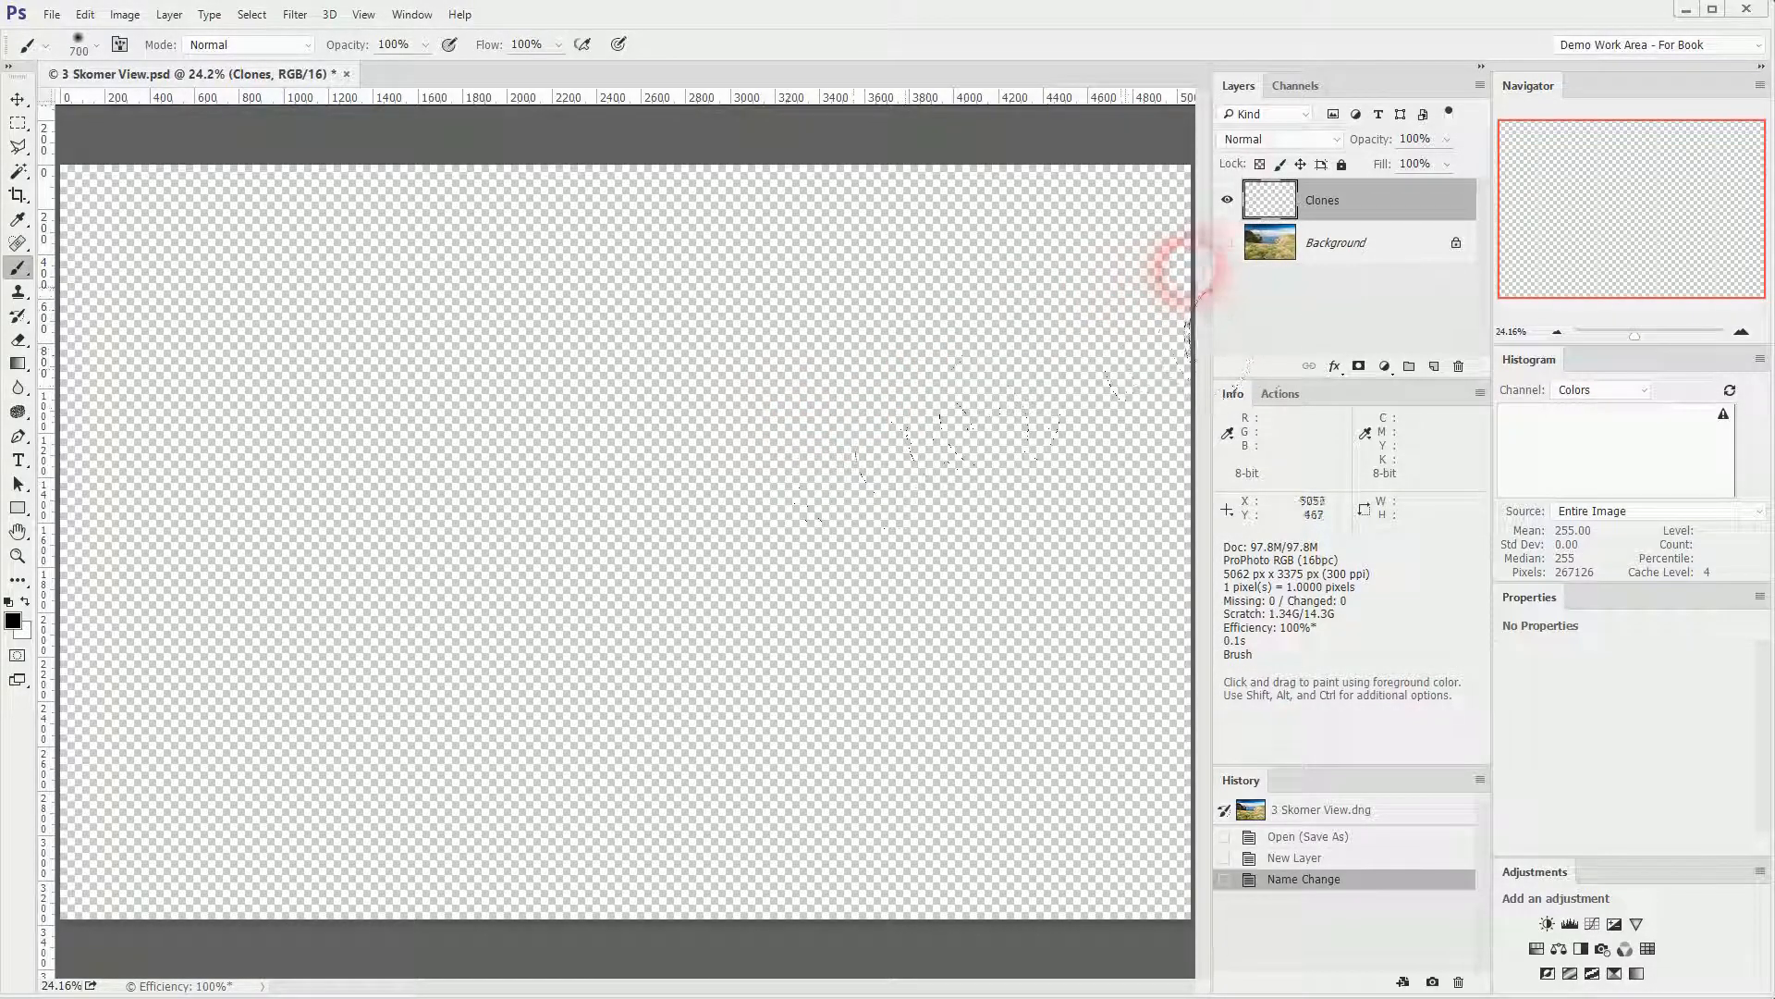
{"action": "left_click", "coordinate": [1228, 243]}
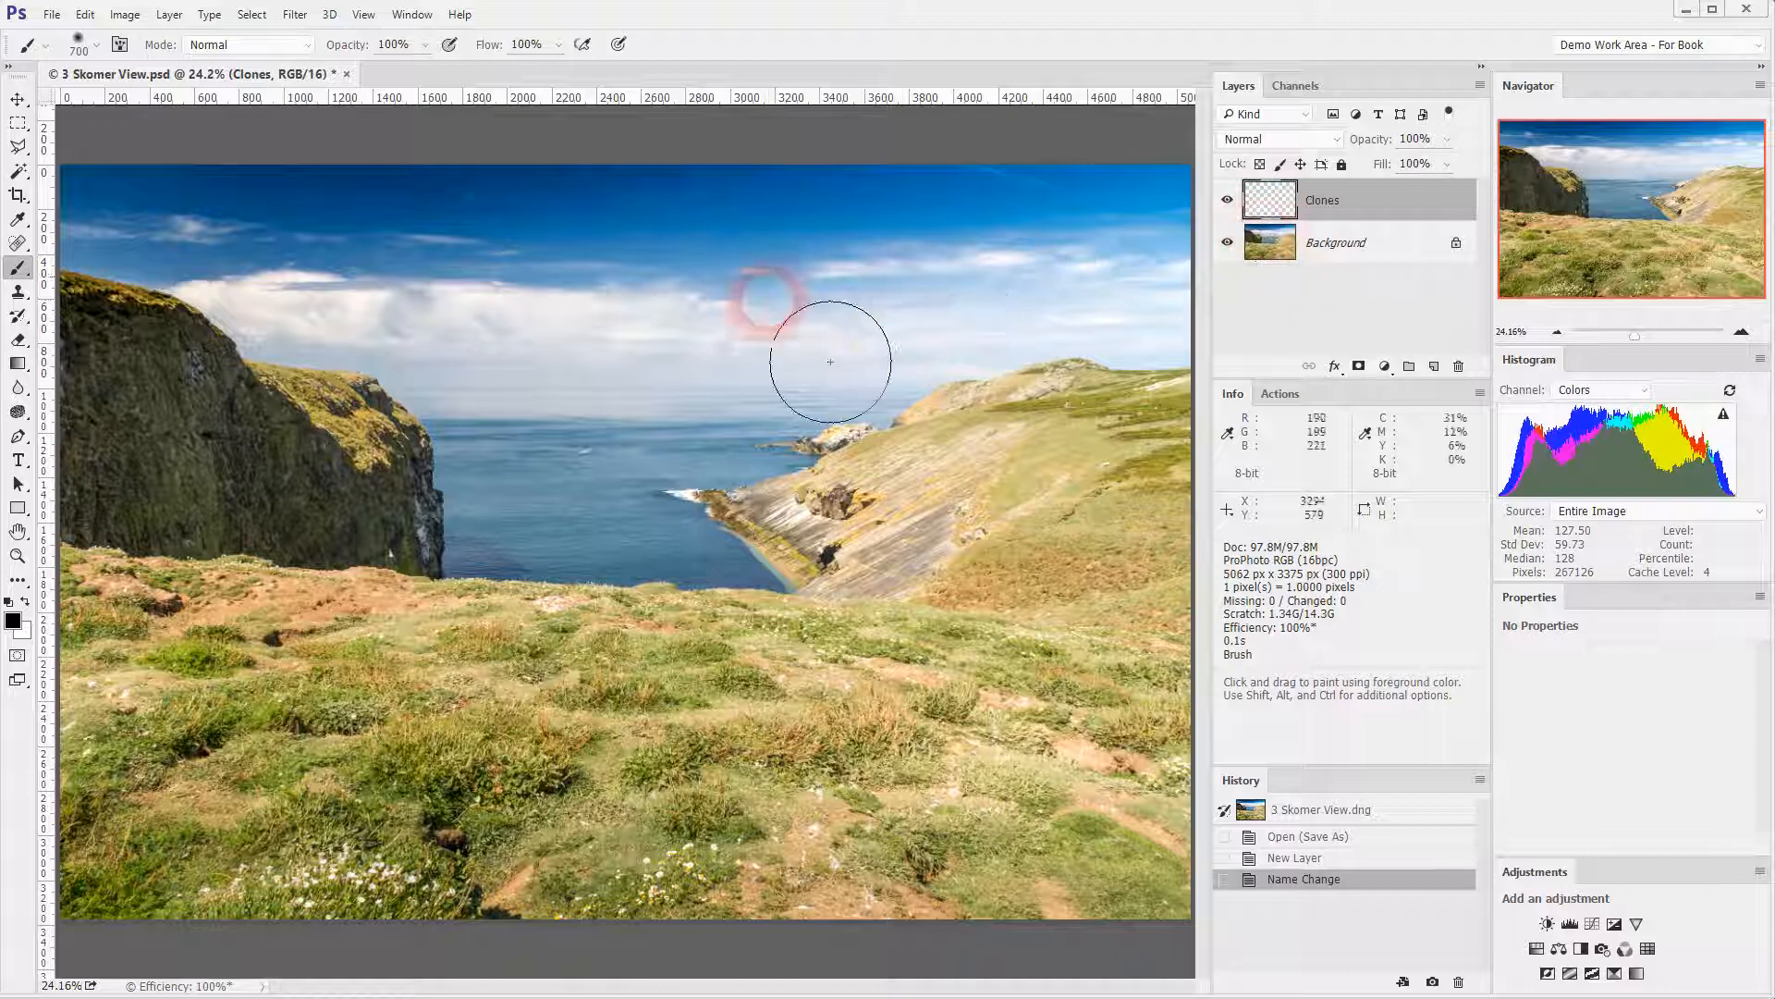
Select the Spot Healing Brush Tool from the group of healing tools.
{"action": "left_click", "coordinate": [17, 244]}
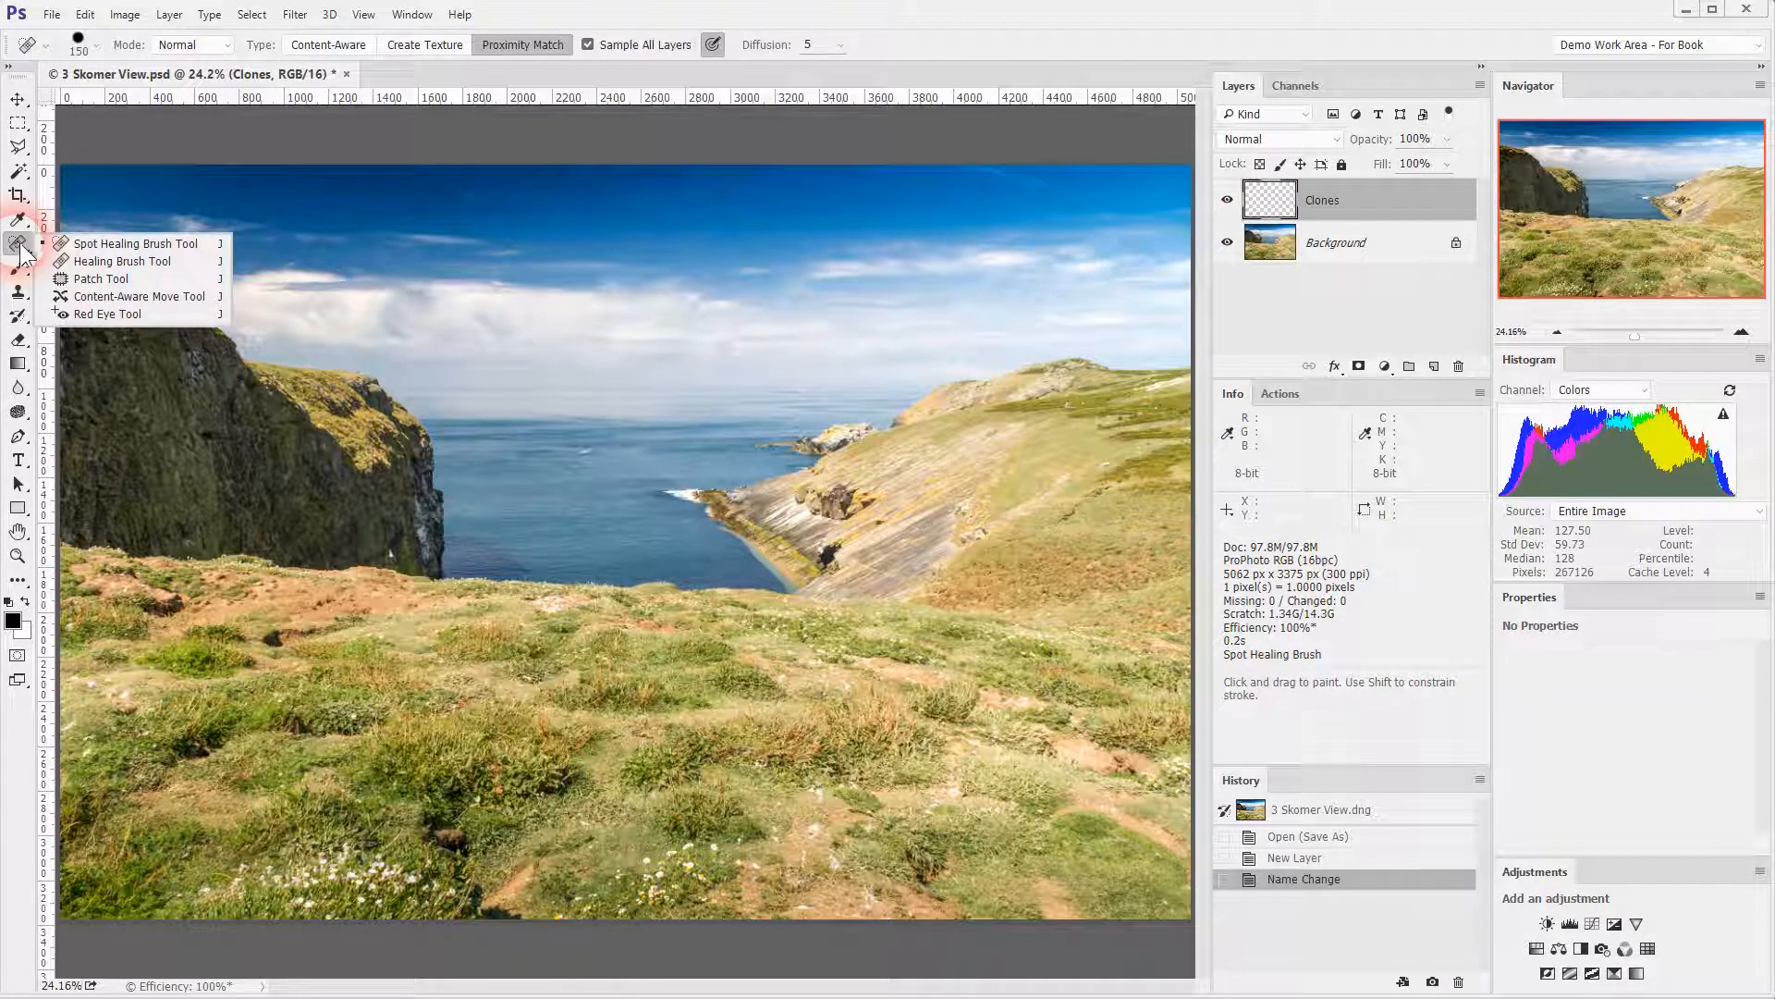
{"action": "left_click", "coordinate": [19, 248]}
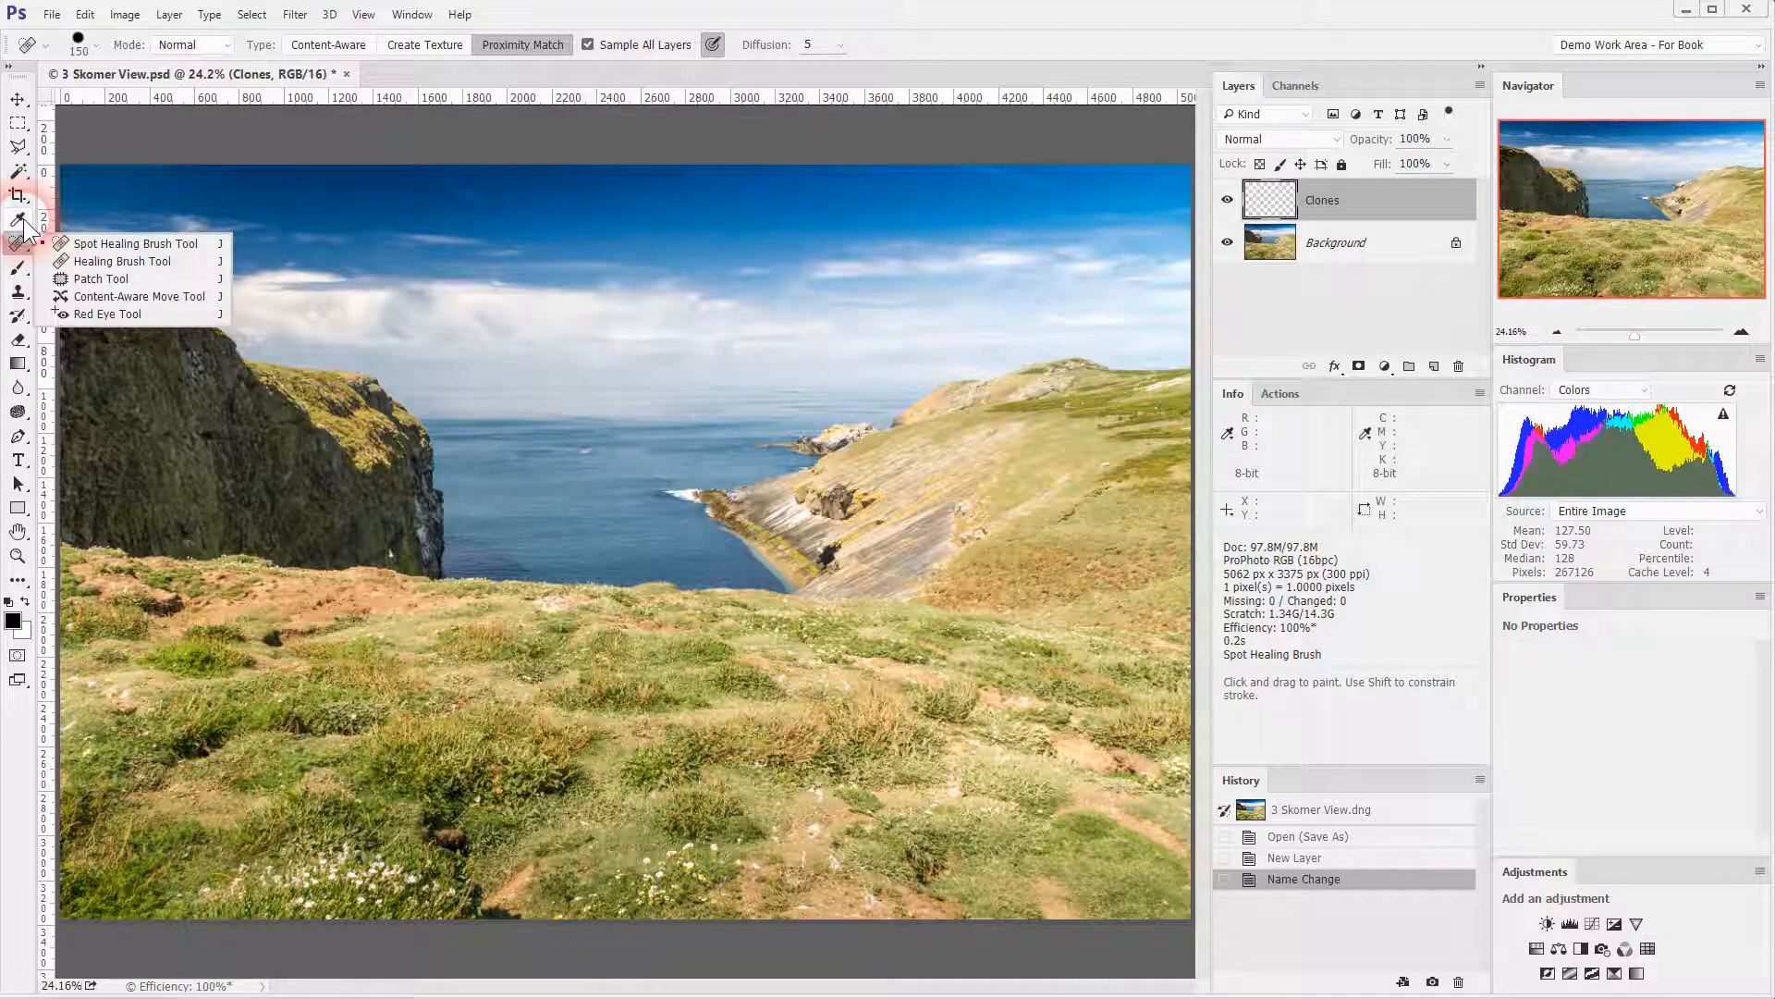
{"action": "left_click", "coordinate": [25, 220]}
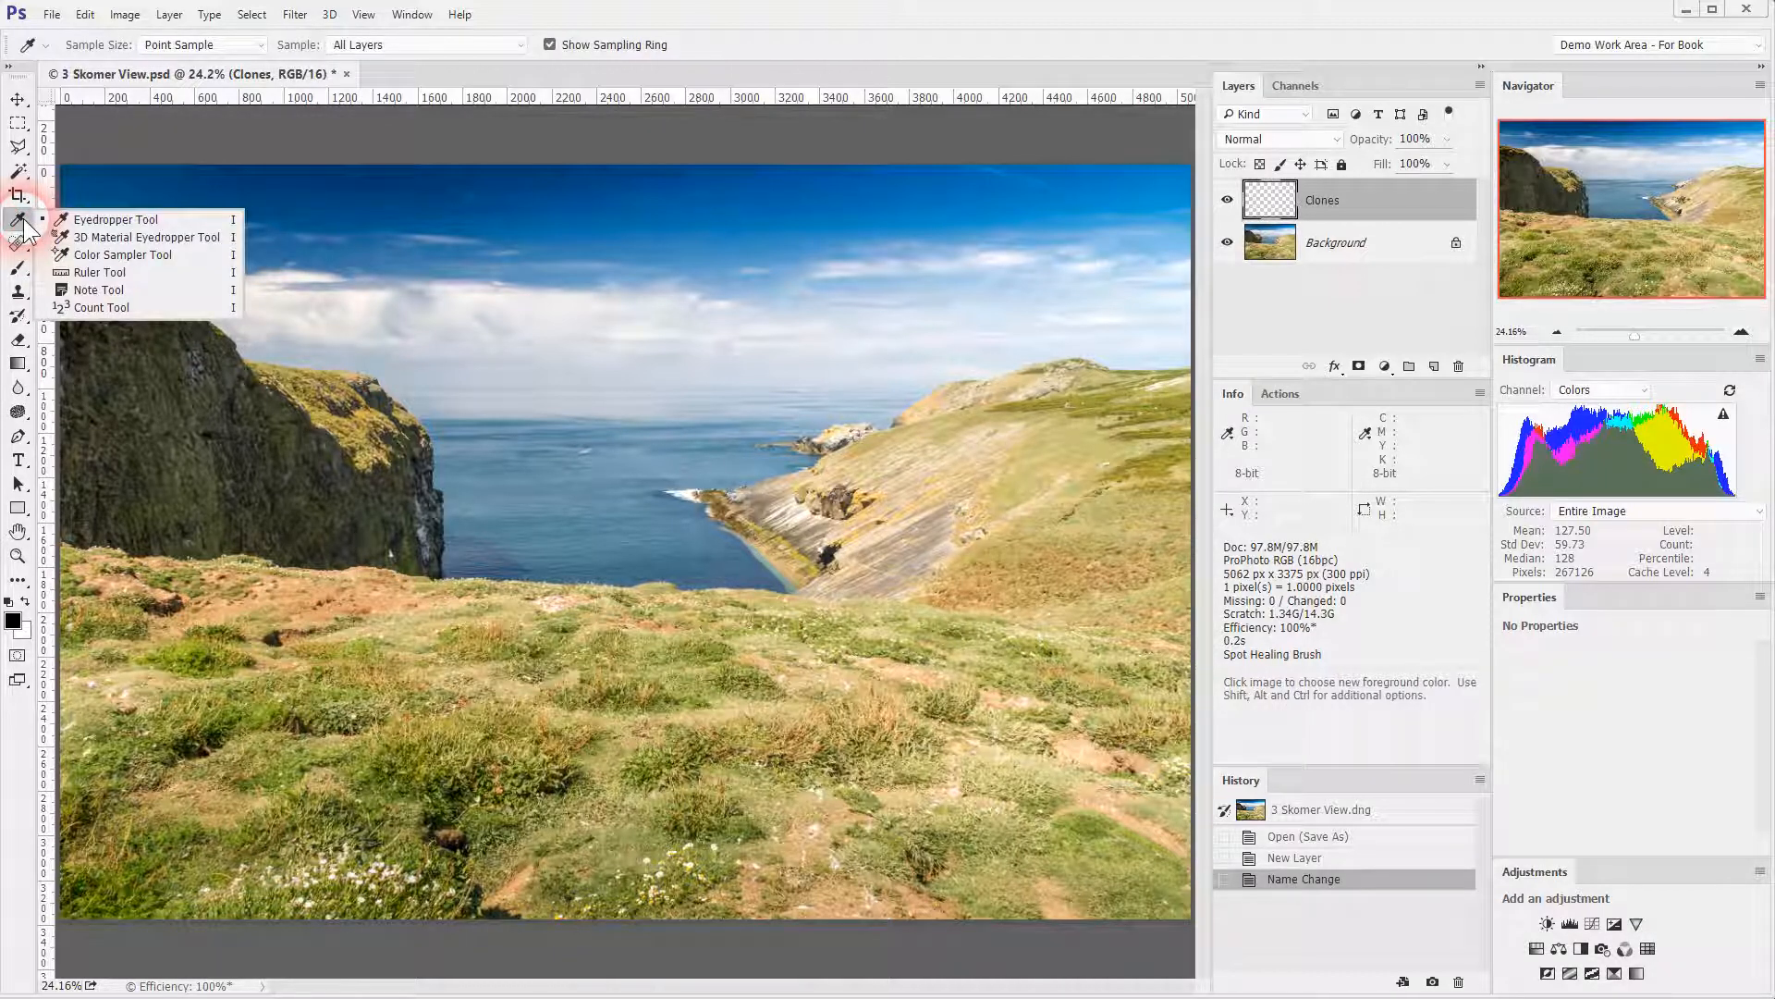
{"action": "left_click", "coordinate": [25, 246]}
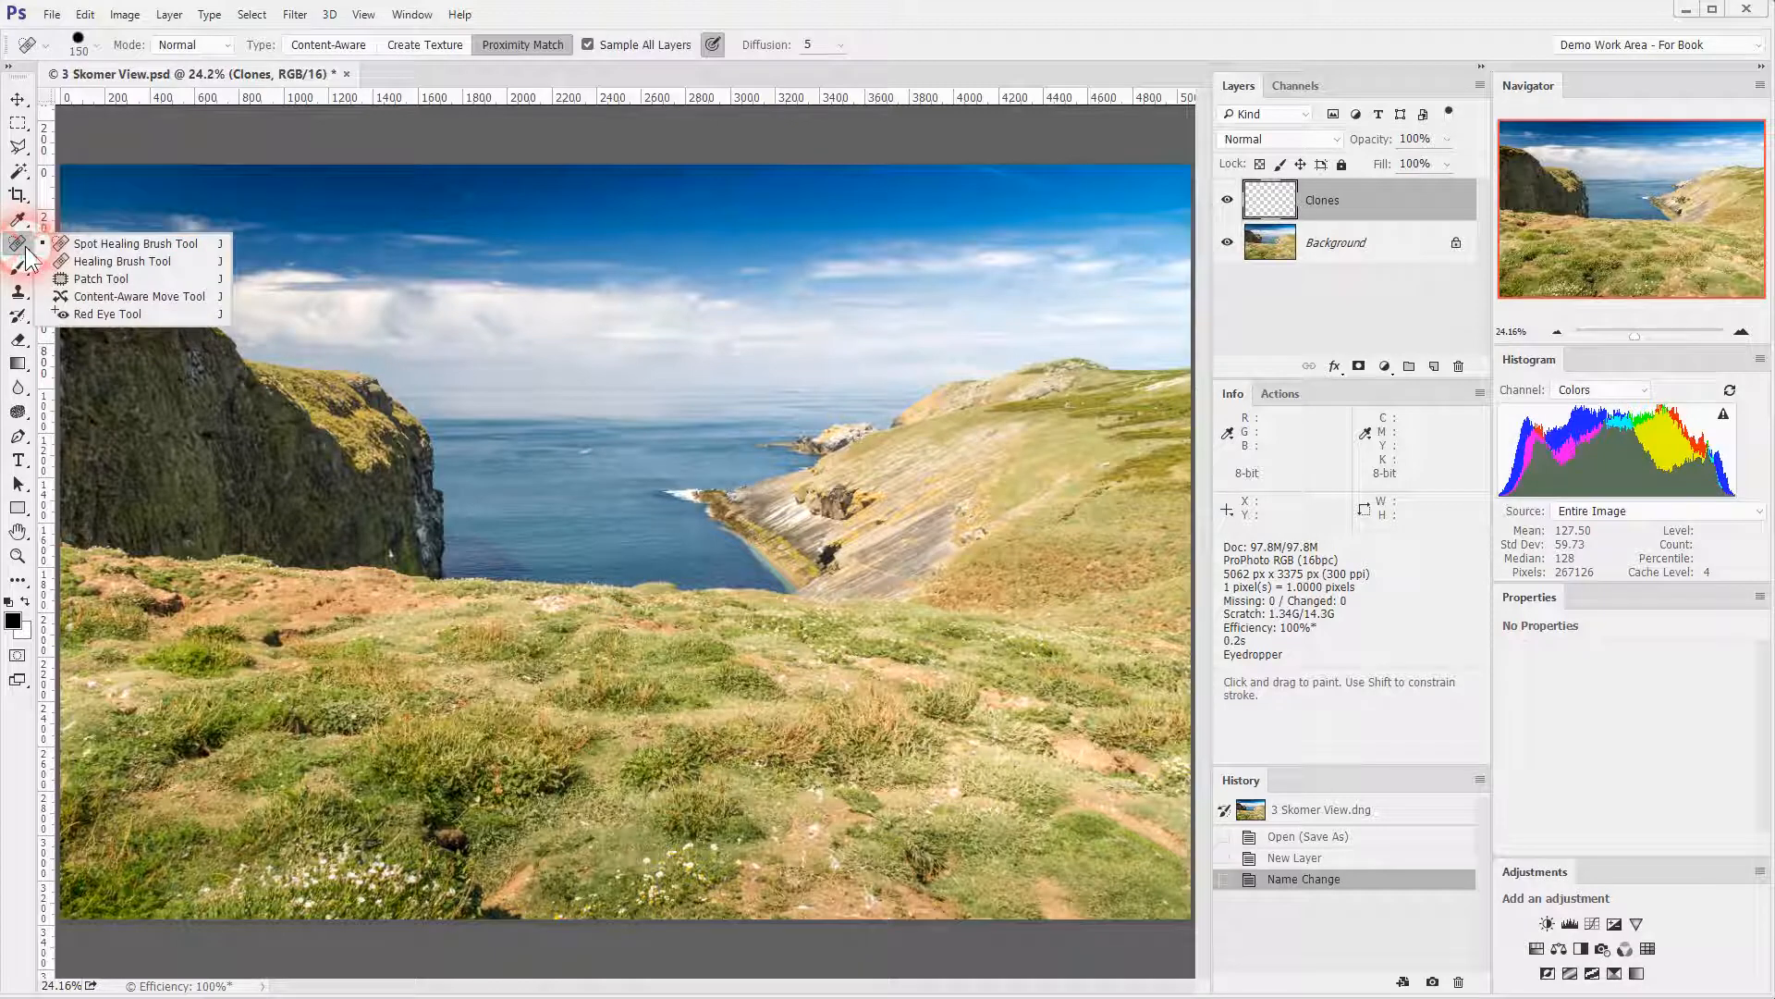
{"action": "left_click", "coordinate": [117, 244]}
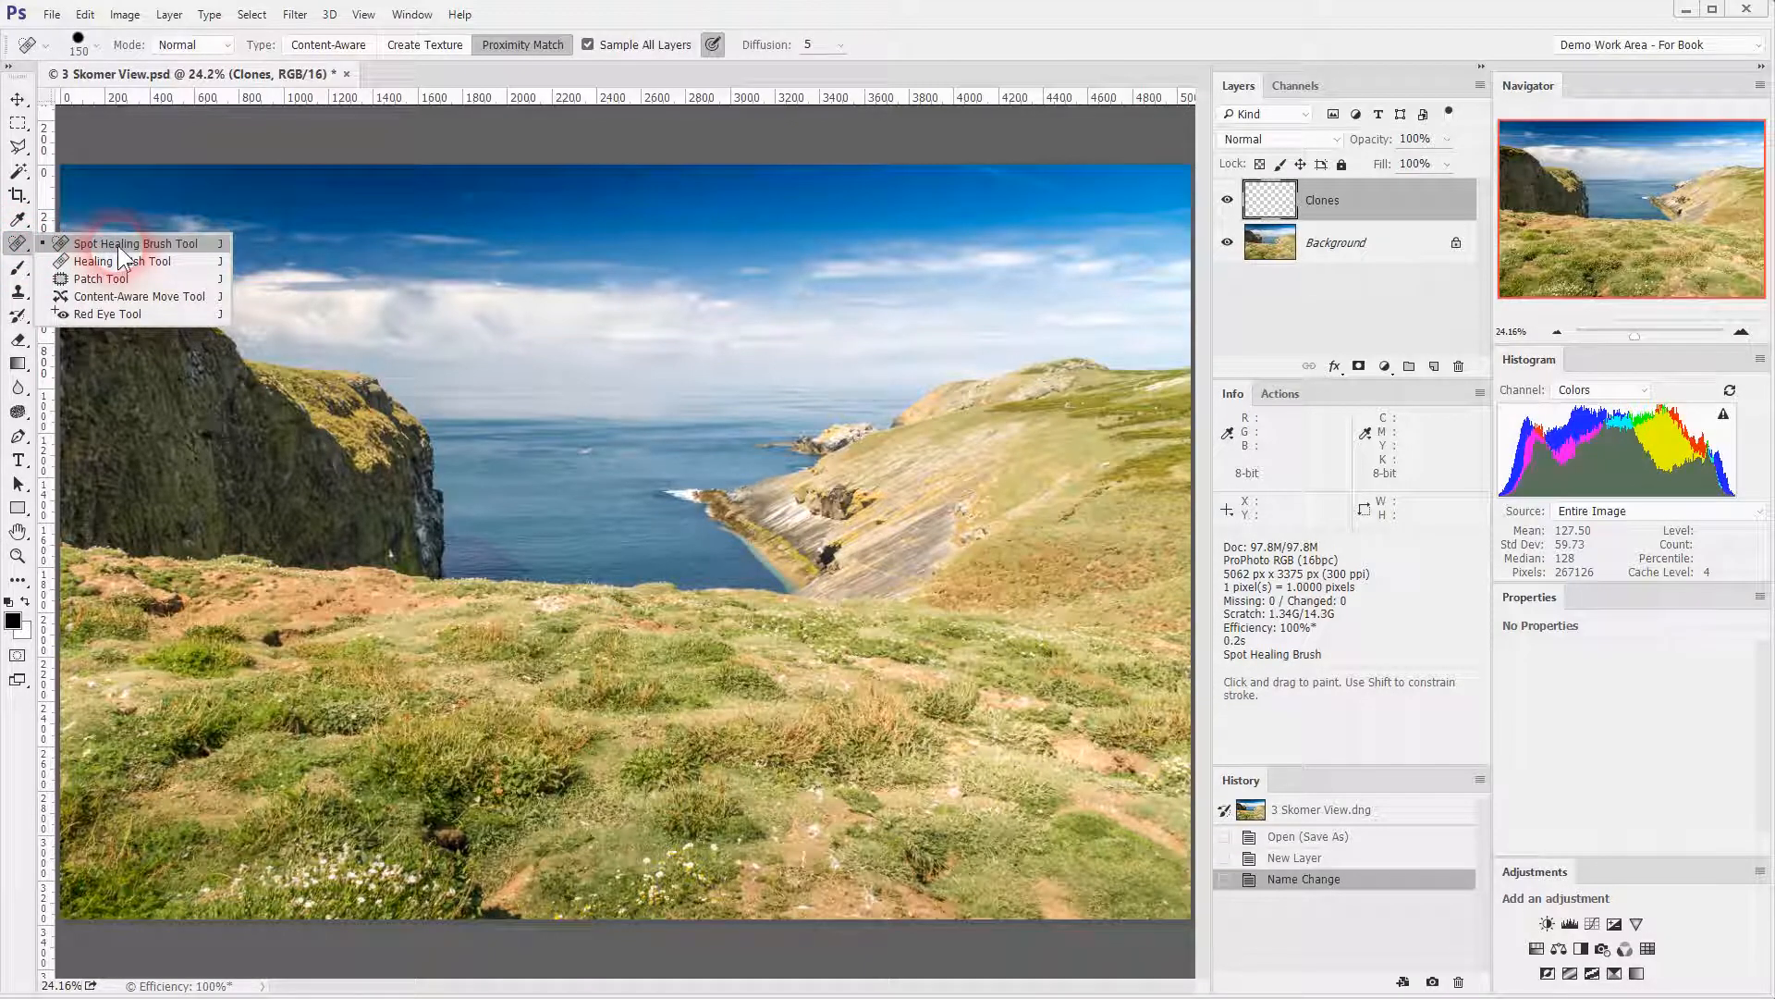
{"action": "left_click", "coordinate": [118, 244]}
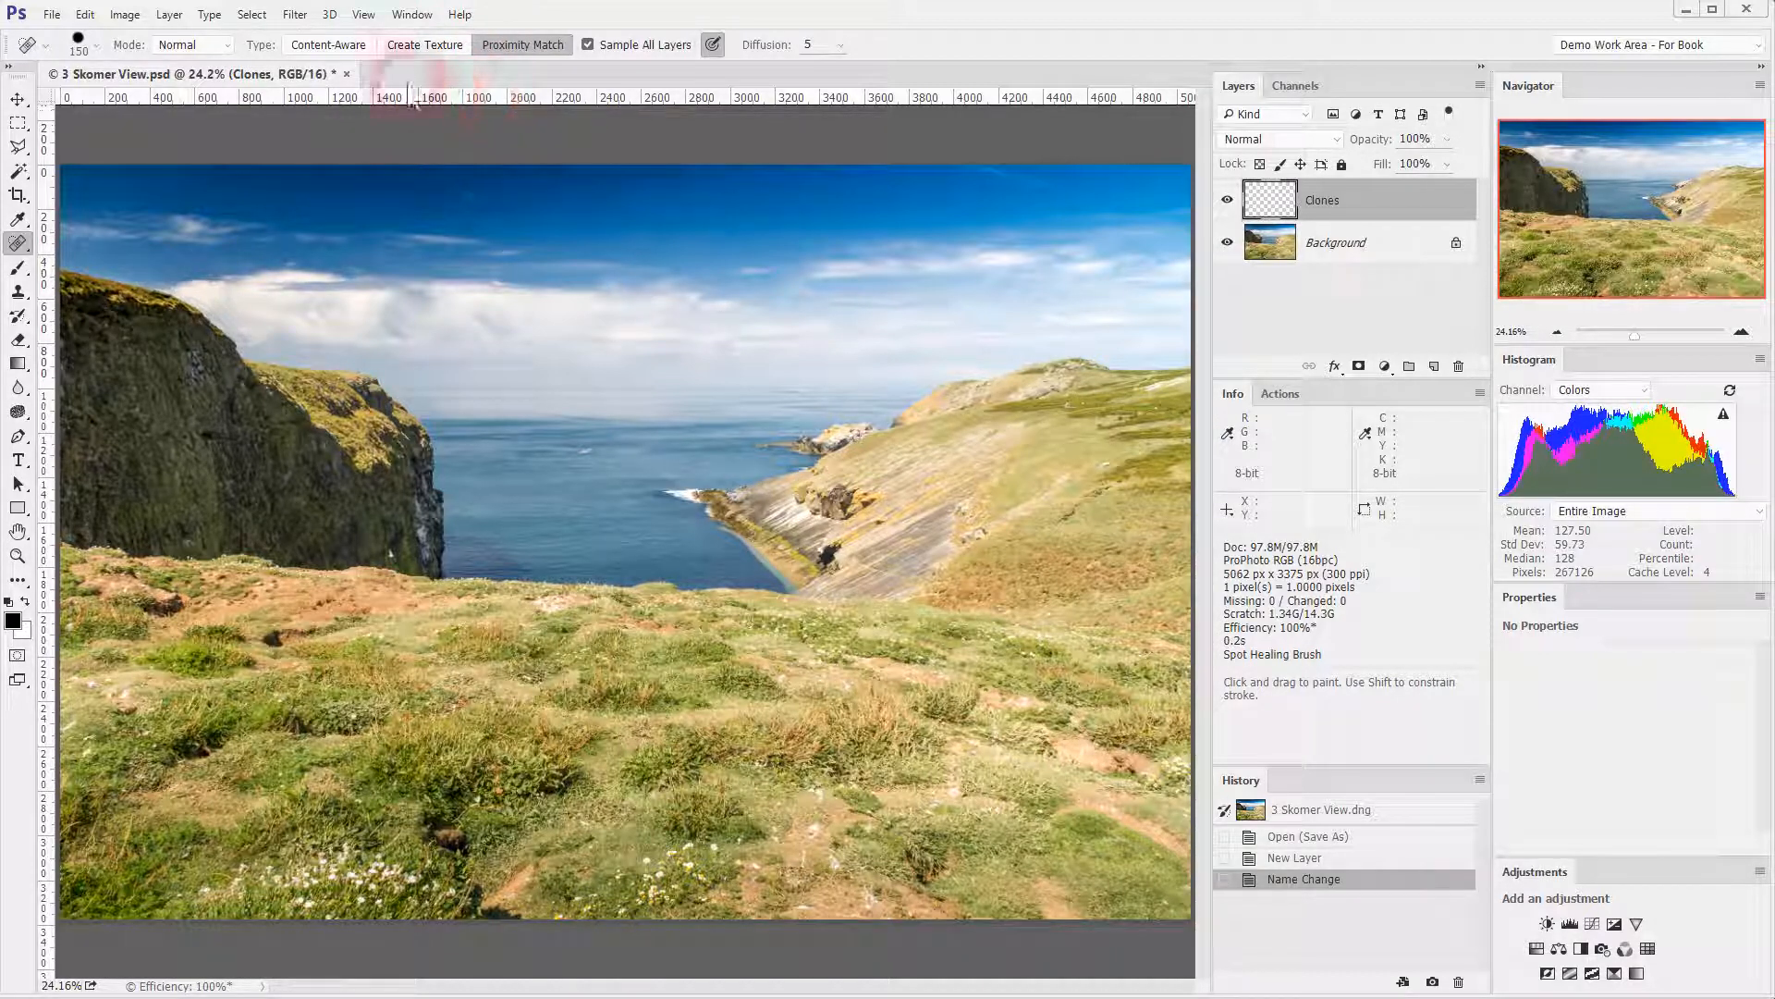
Compare the healing types, set the Spot Healing Brush to Content-Aware and choose Normal as its mode.
{"action": "left_click", "coordinate": [350, 51]}
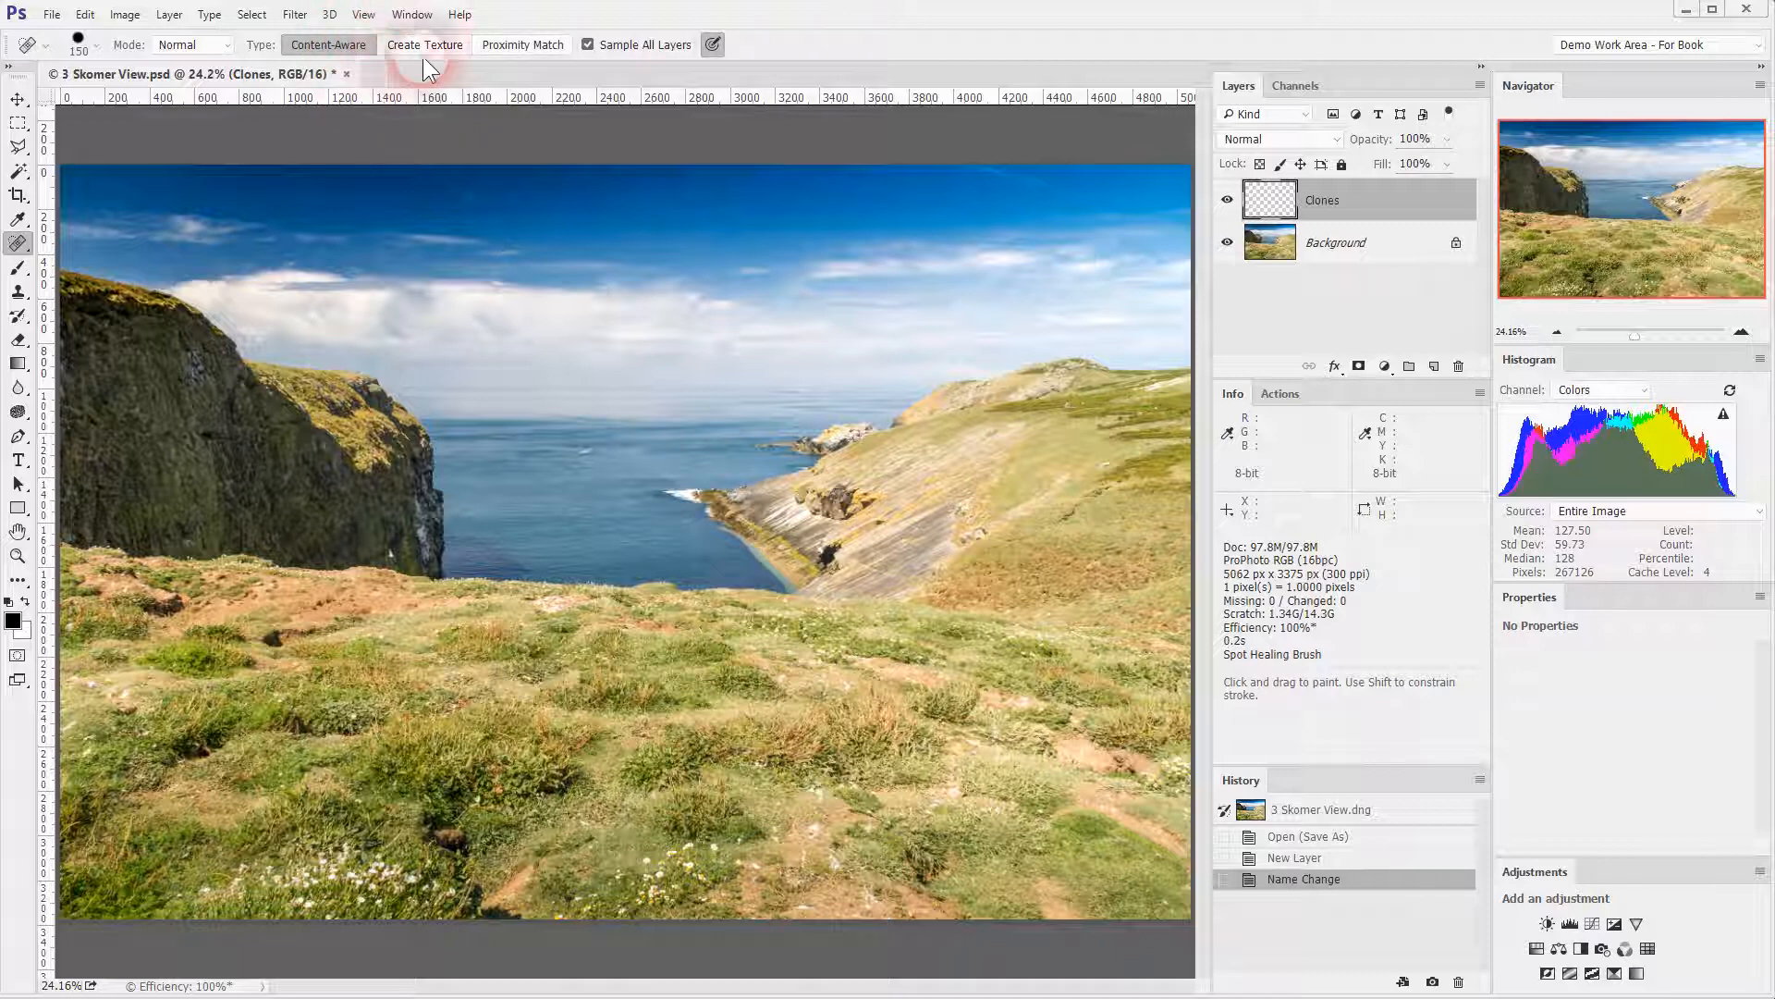
{"action": "left_click", "coordinate": [527, 48]}
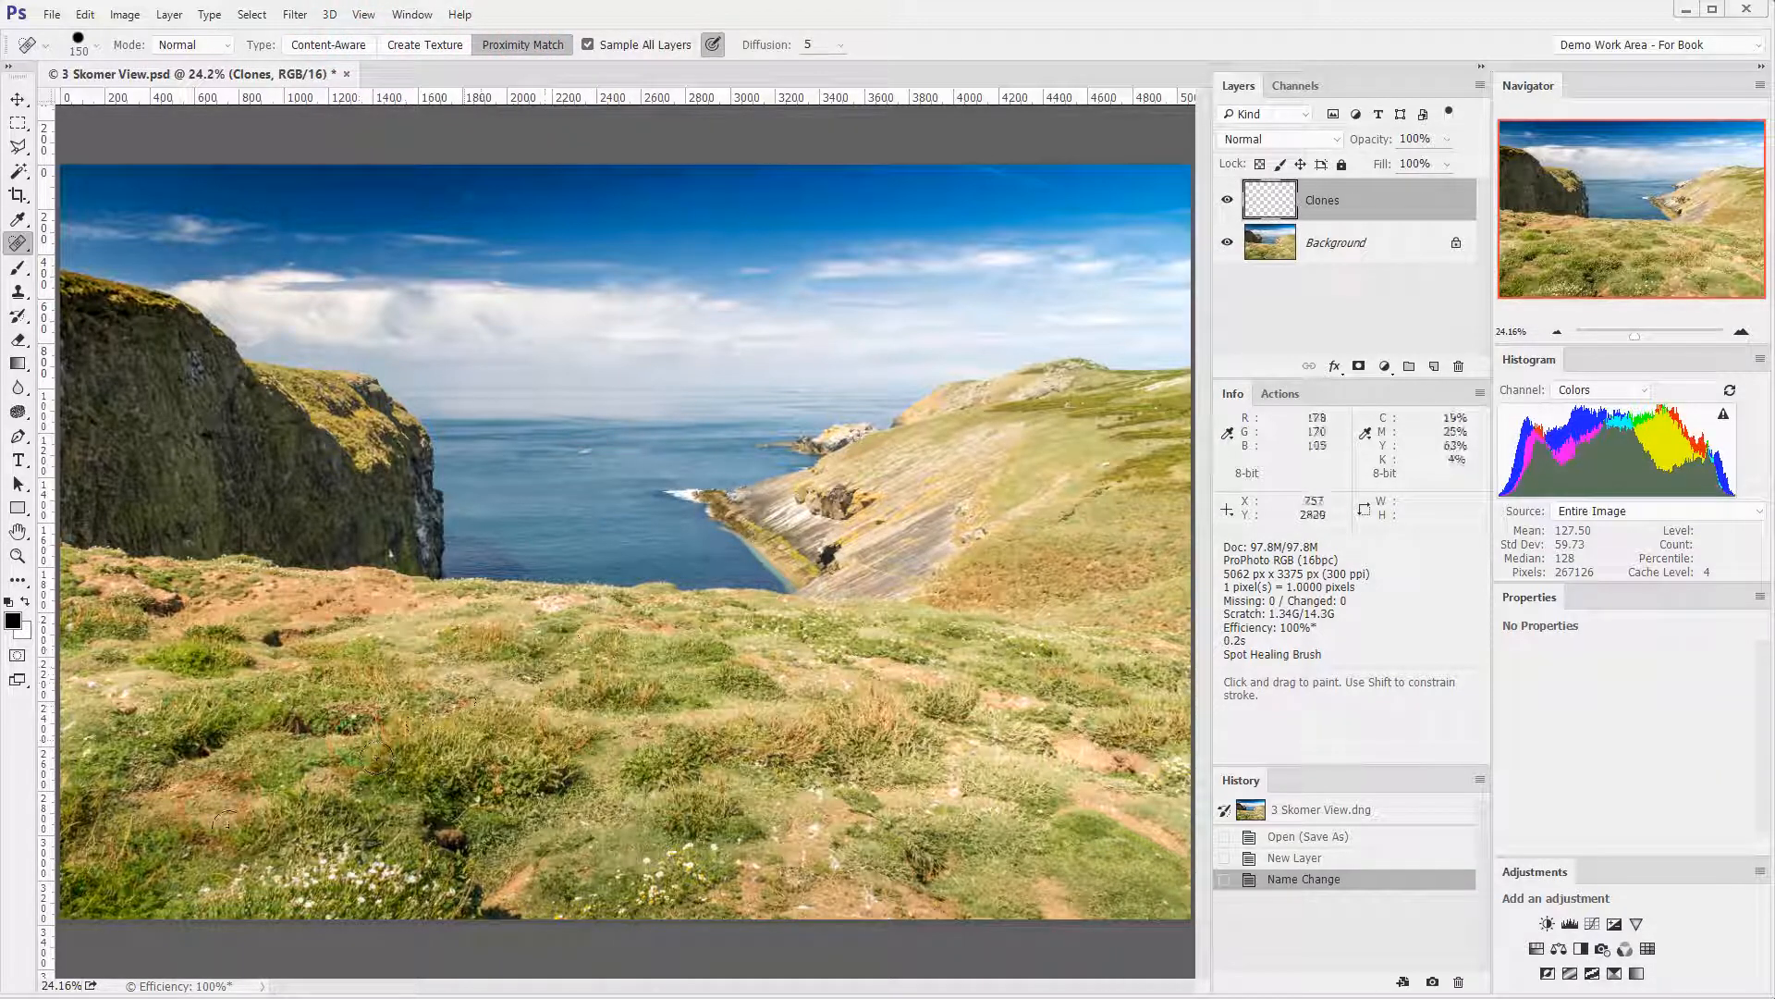
{"action": "left_click", "coordinate": [356, 48]}
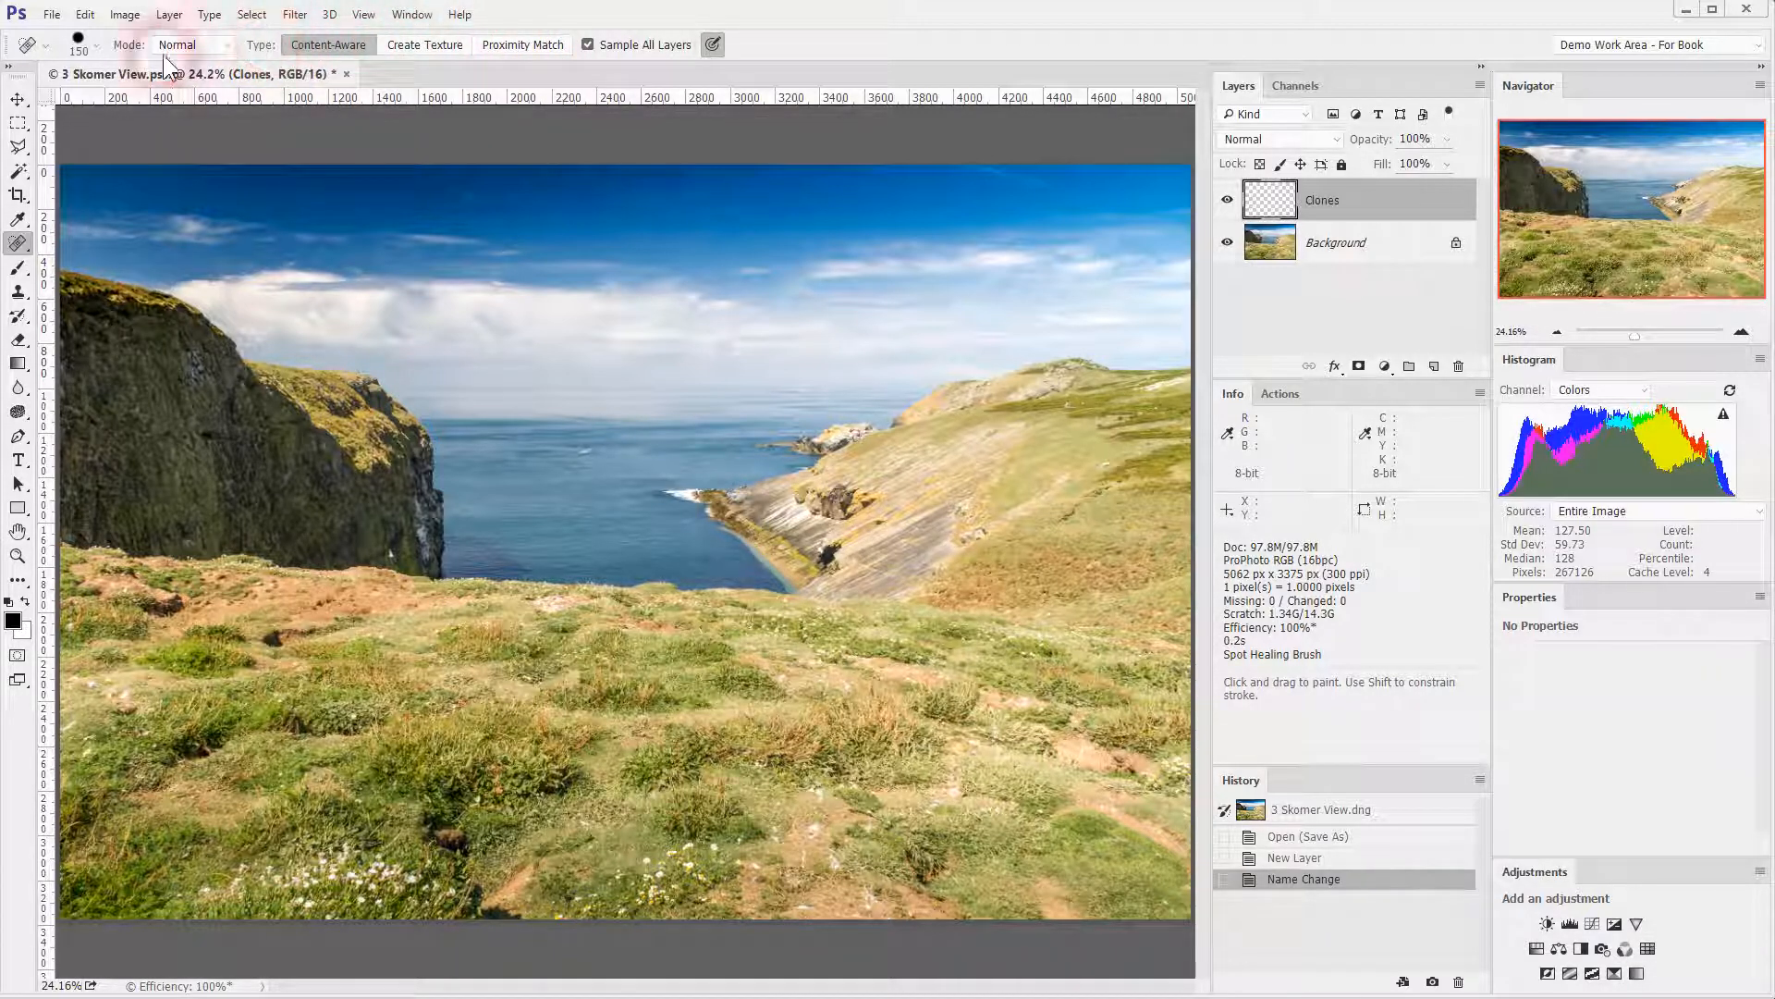
{"action": "left_click", "coordinate": [227, 46]}
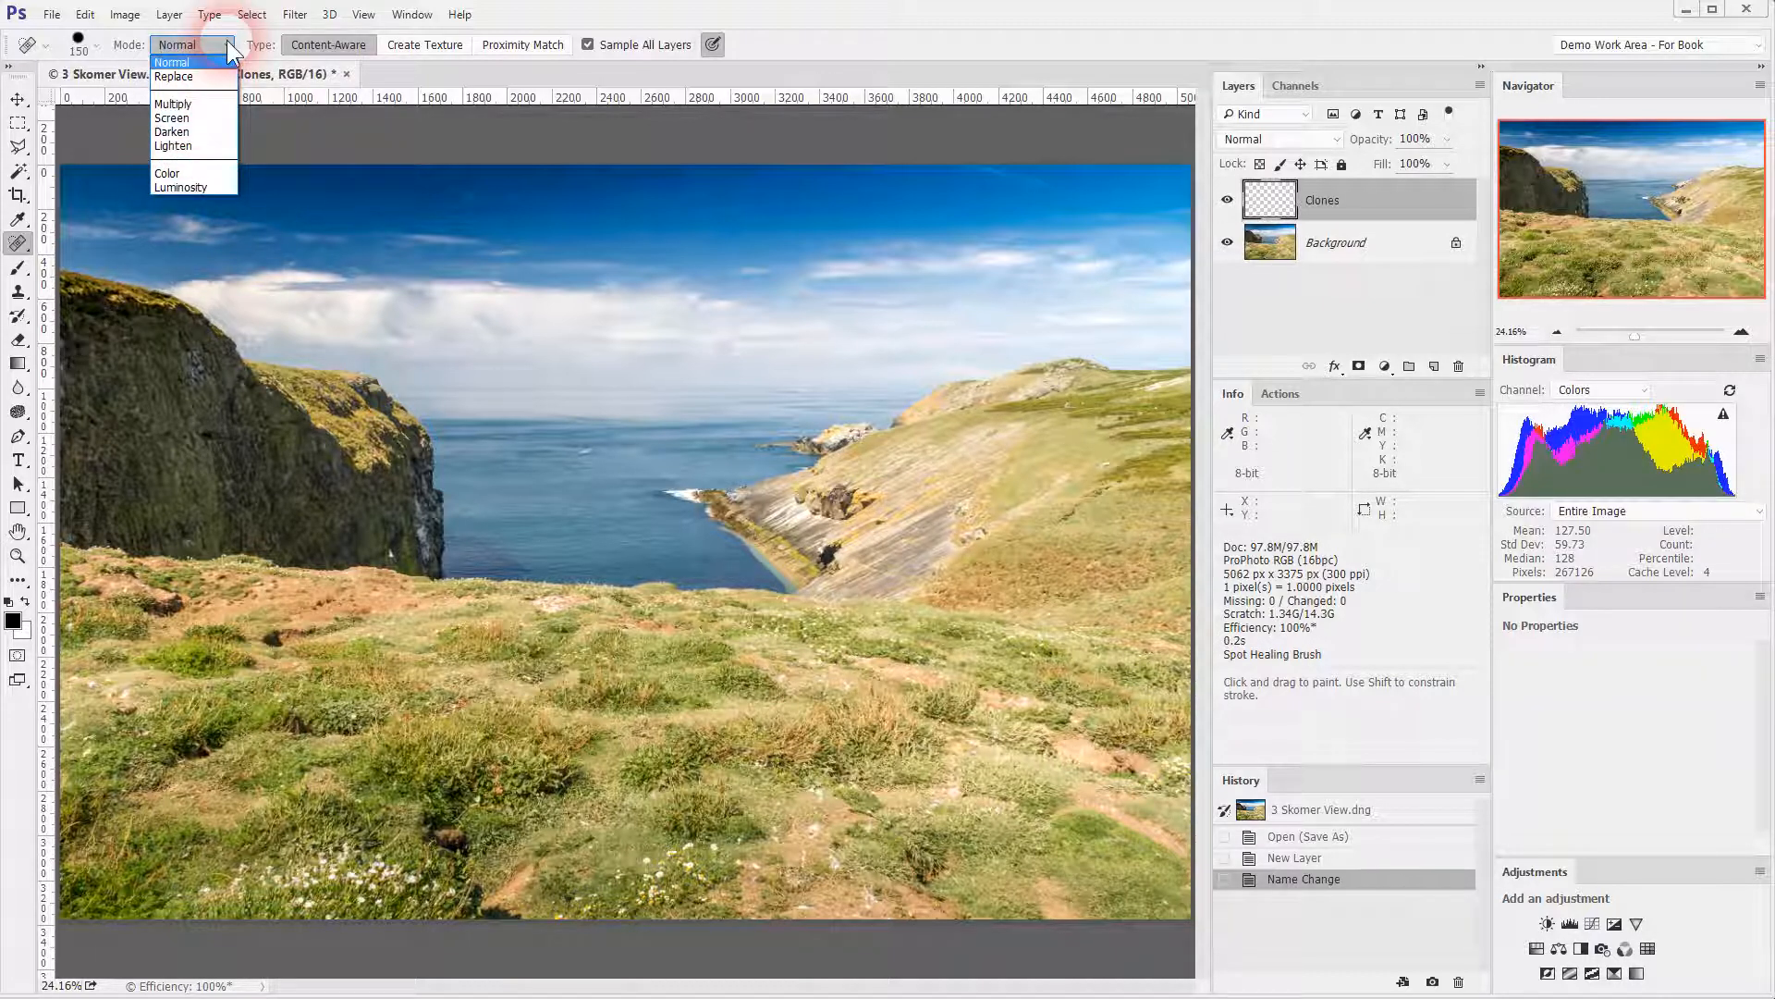
{"action": "left_click", "coordinate": [195, 63]}
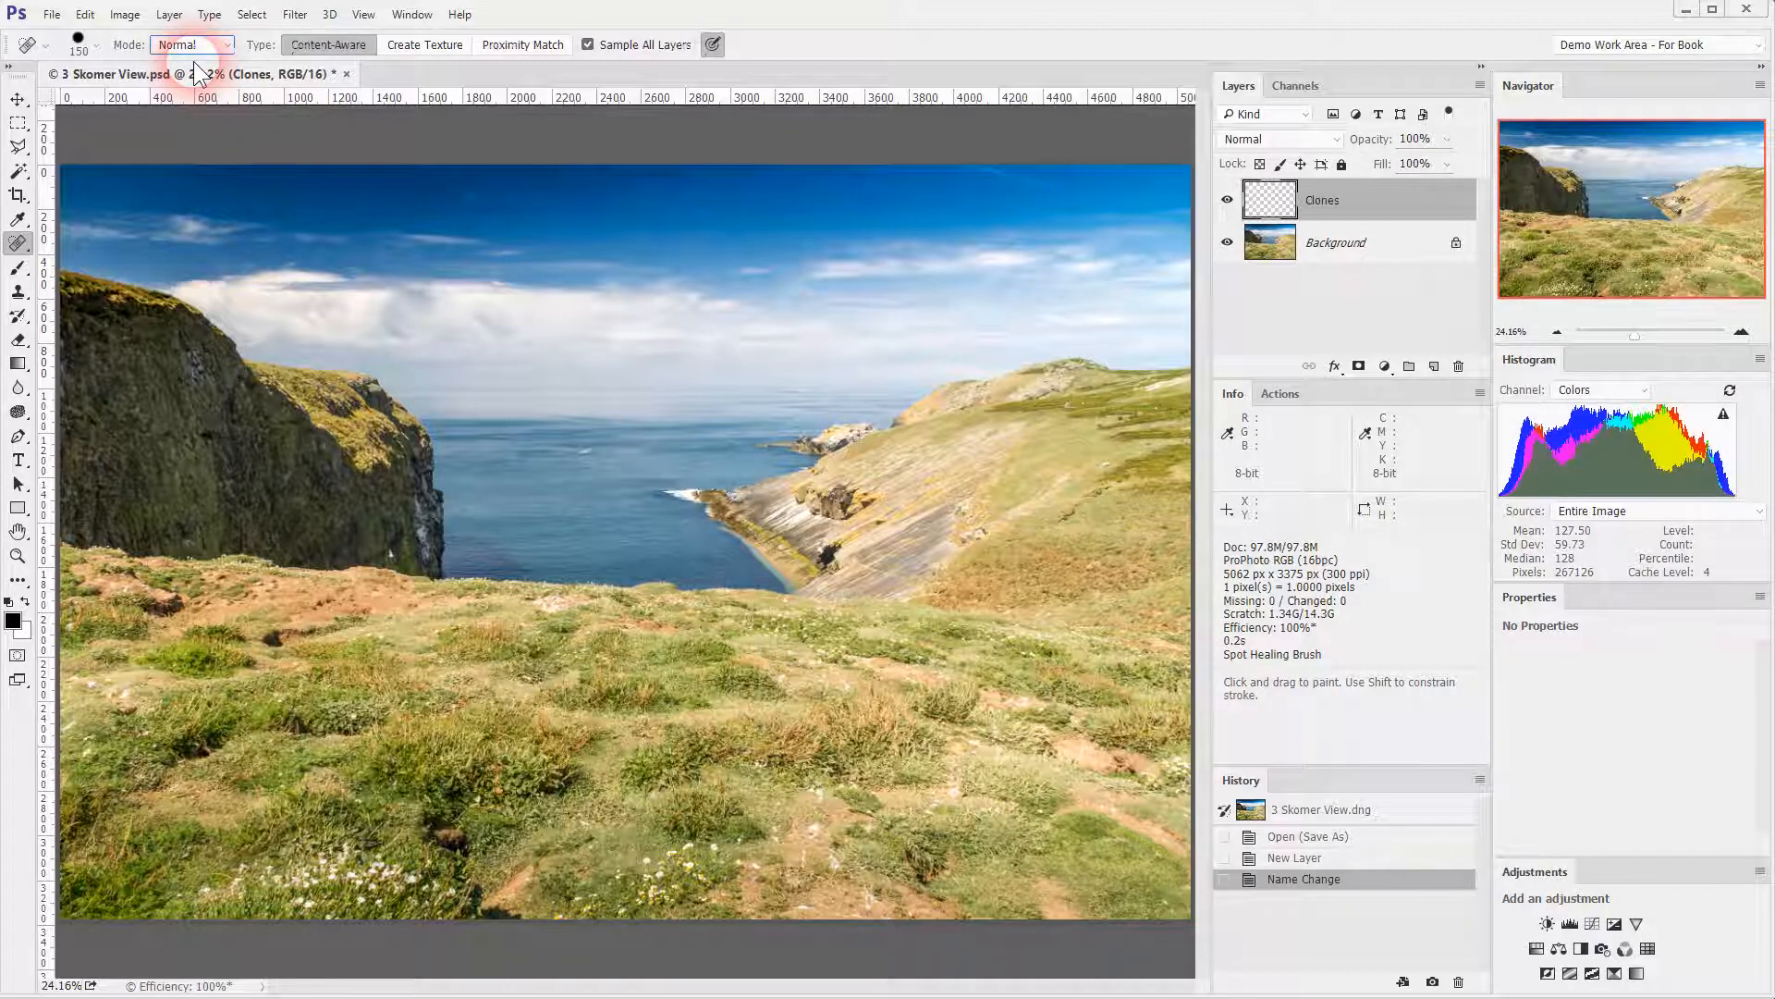
{"action": "left_click_drag", "start_coordinate": [387, 381], "coordinate": [412, 420]}
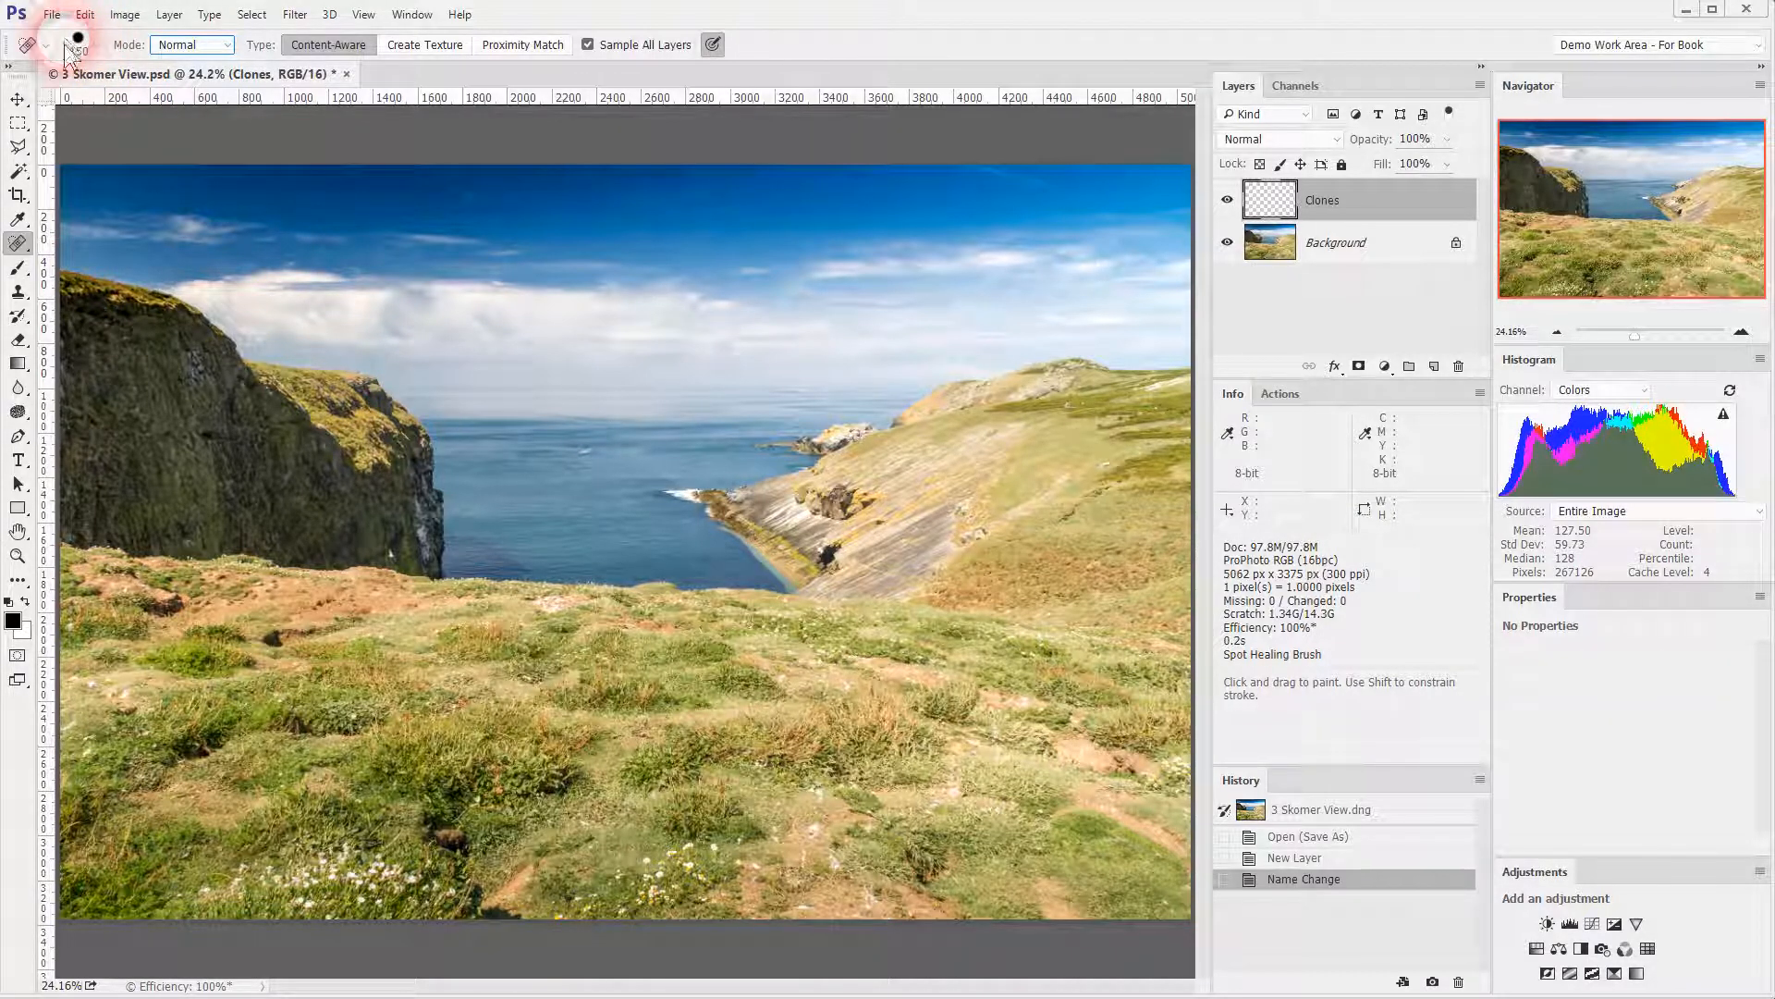
{"action": "left_click_drag", "start_coordinate": [567, 352], "coordinate": [585, 368]}
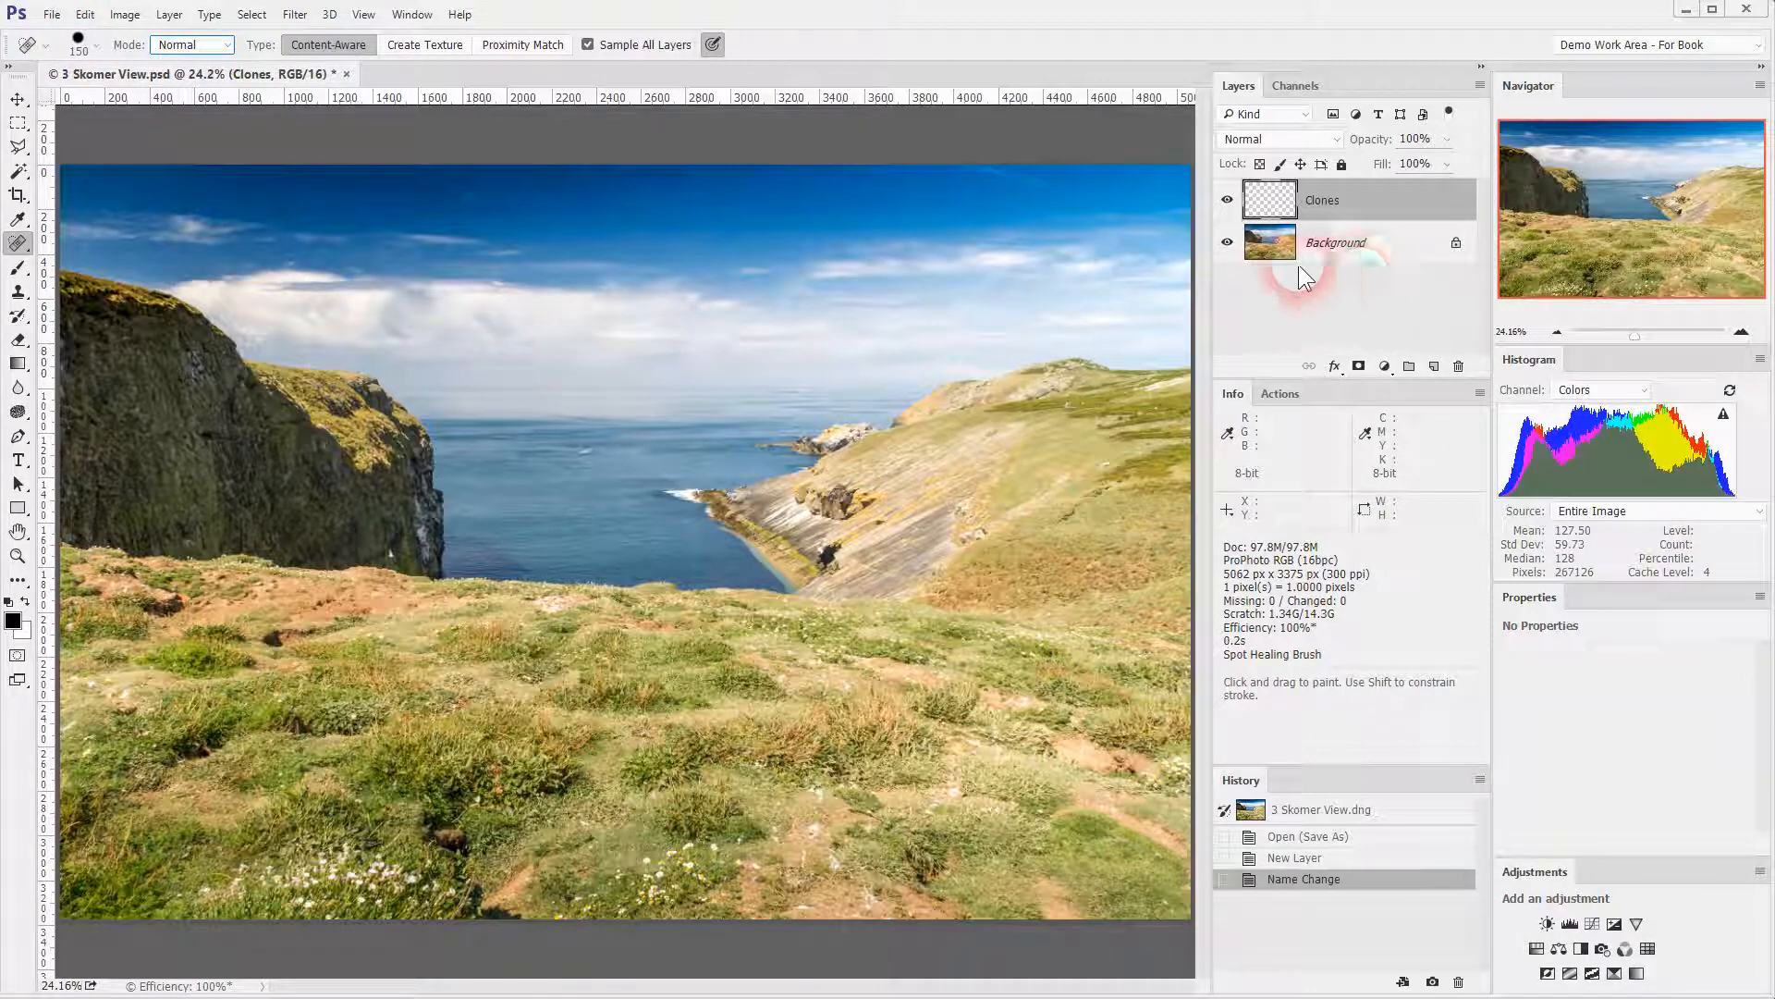
Try healing small white flowers in the foreground grass with Content-Aware Spot Healing Brush dabs on the Clones layer.
{"action": "left_click", "coordinate": [18, 242]}
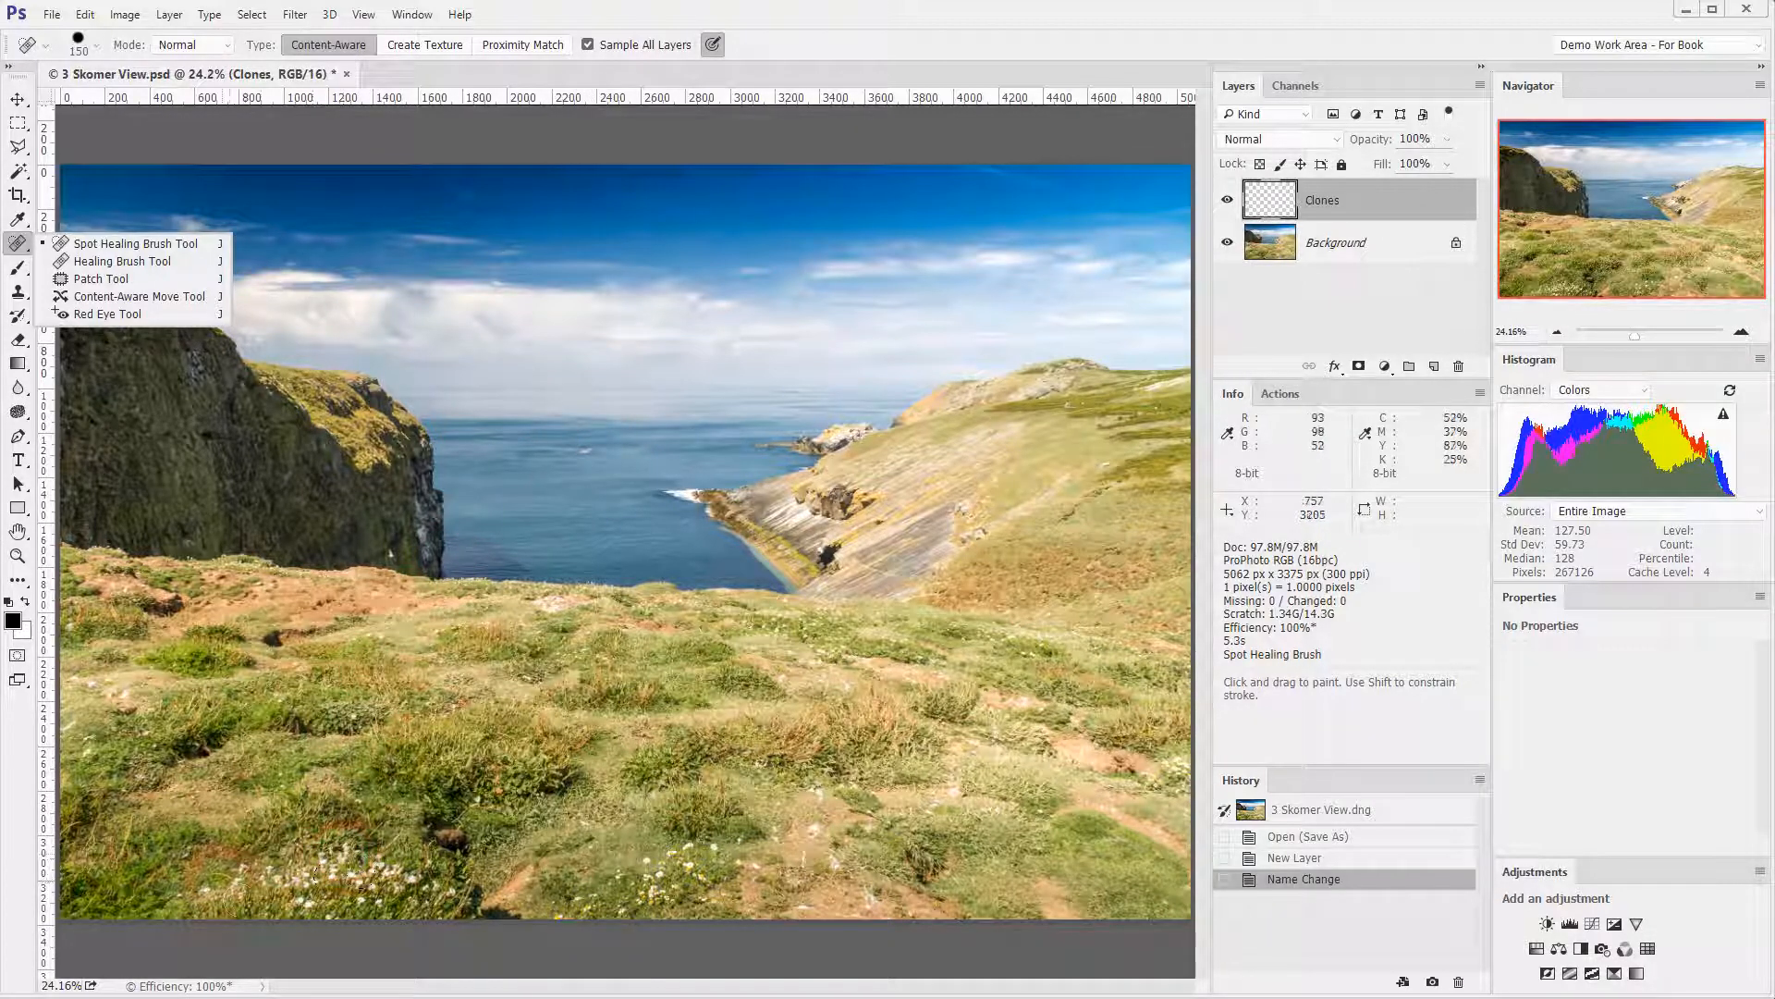
{"action": "left_click", "coordinate": [256, 893]}
{"action": "left_click", "coordinate": [229, 904]}
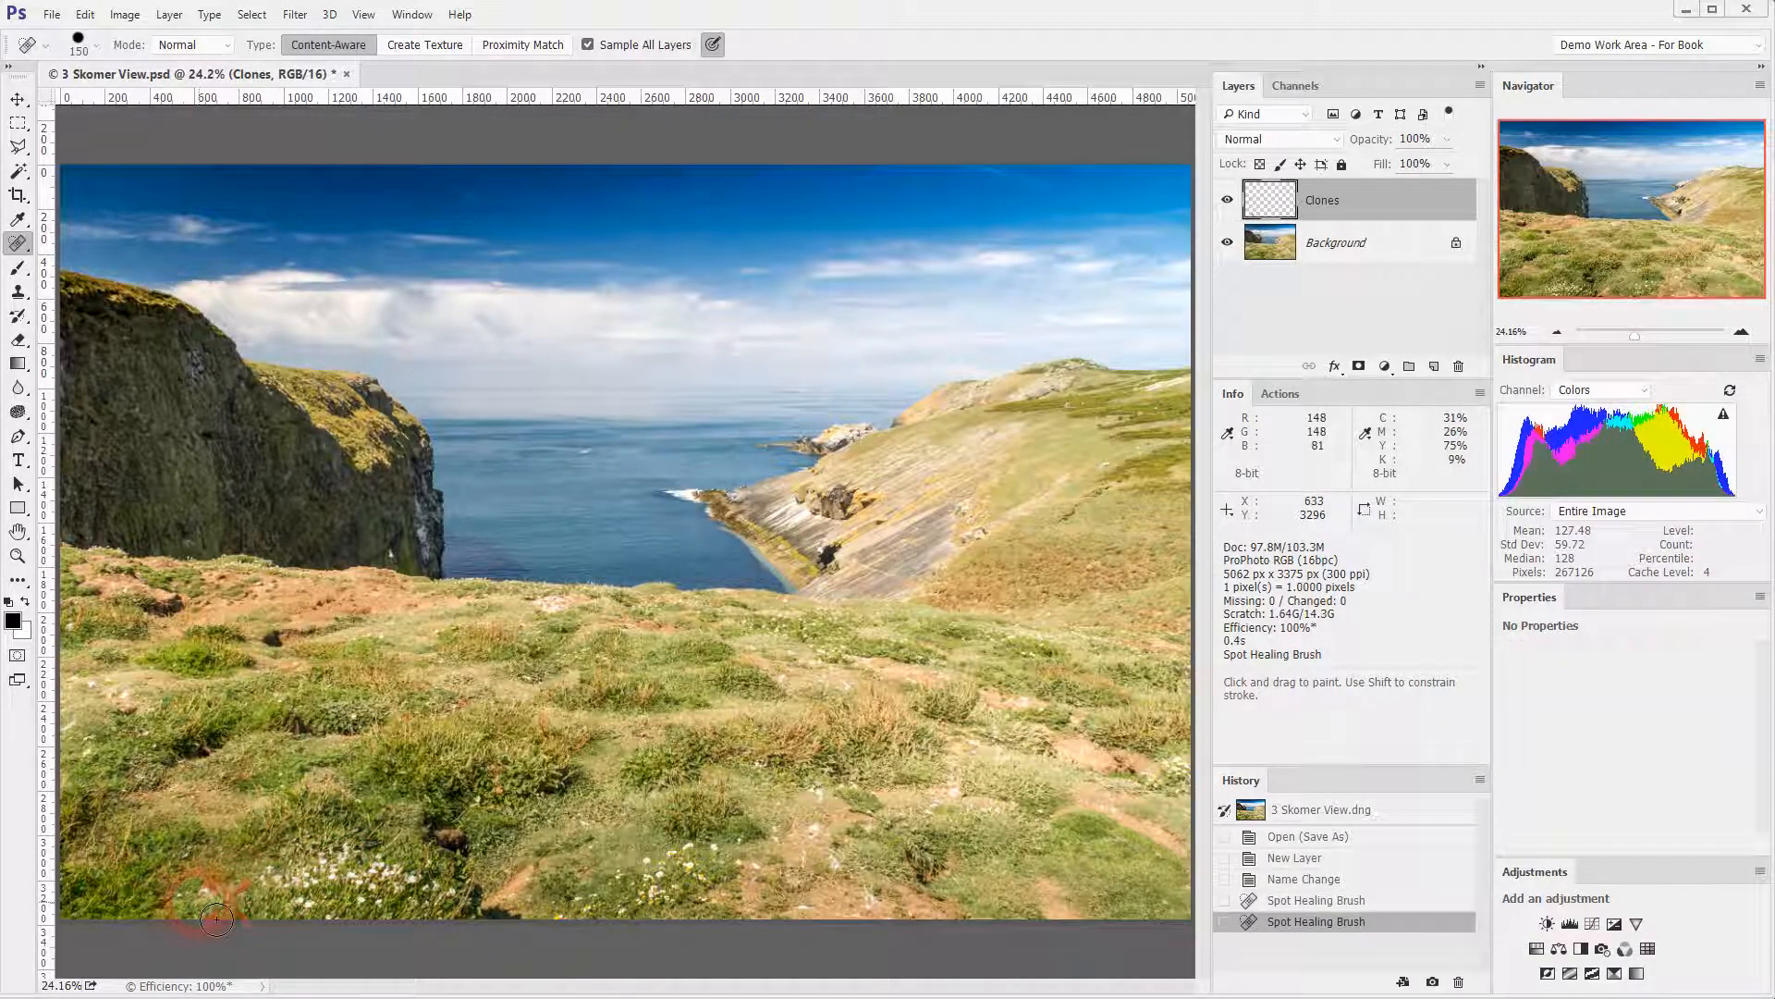
{"action": "left_click", "coordinate": [201, 897]}
{"action": "left_click", "coordinate": [214, 902]}
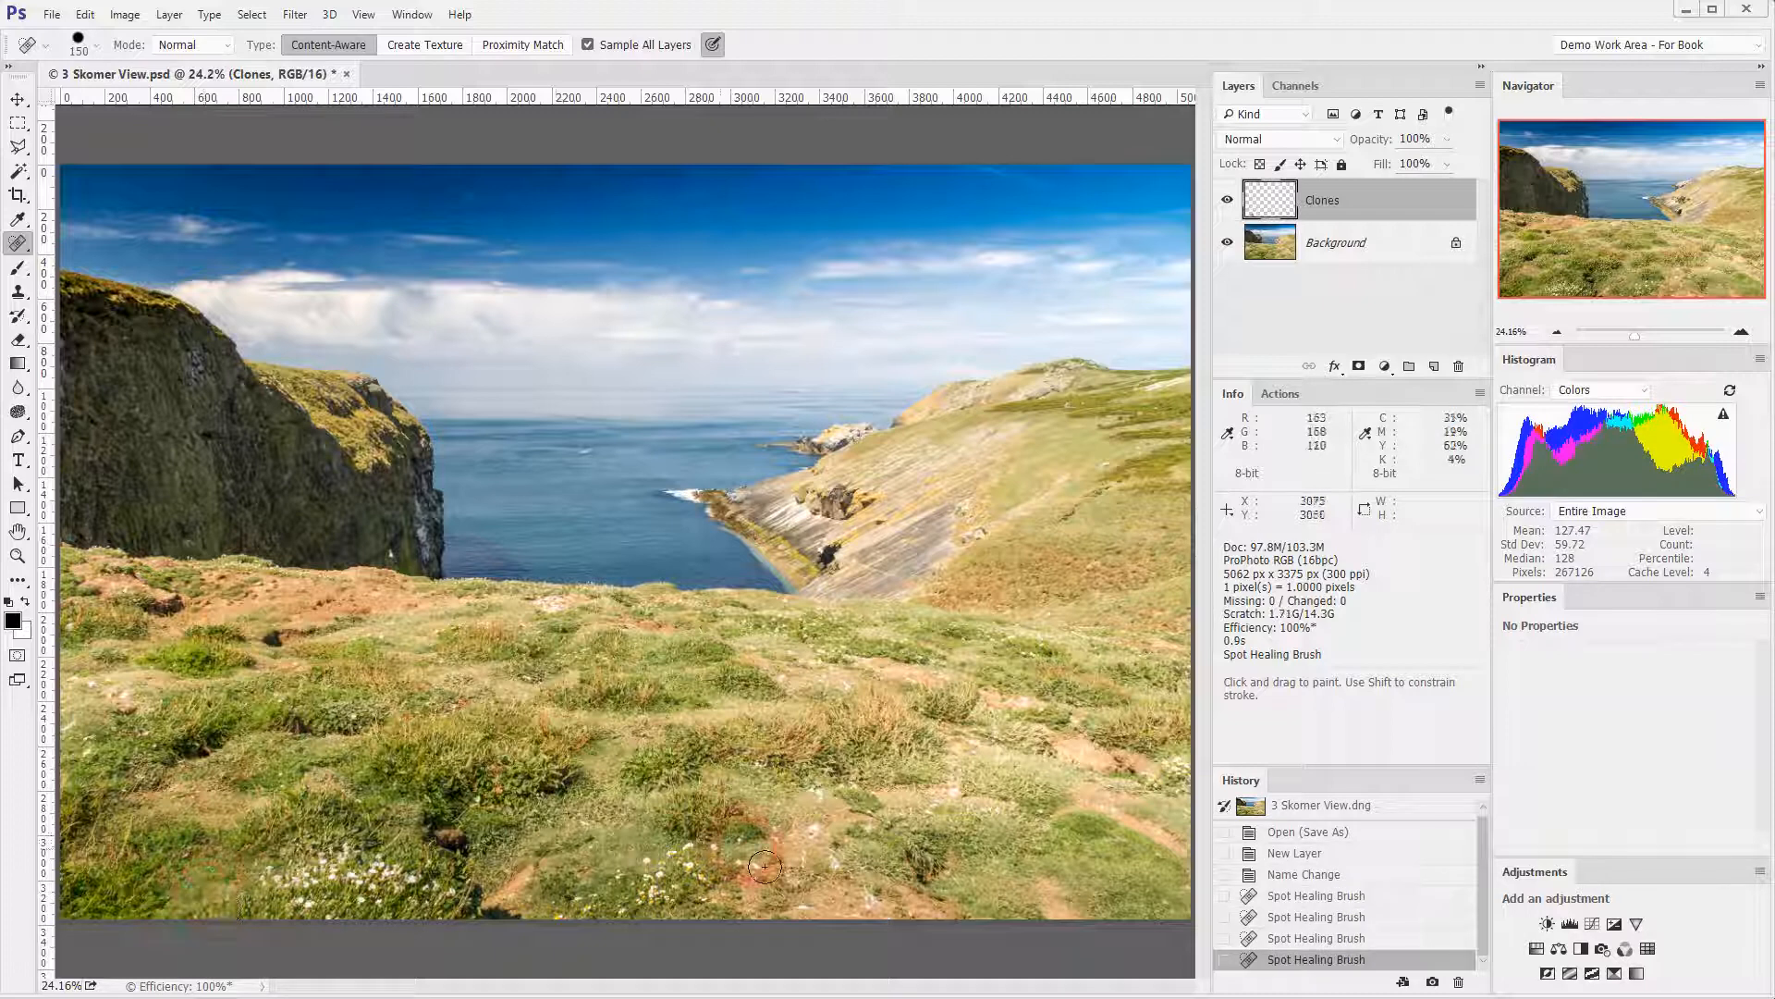
{"action": "left_click", "coordinate": [739, 847]}
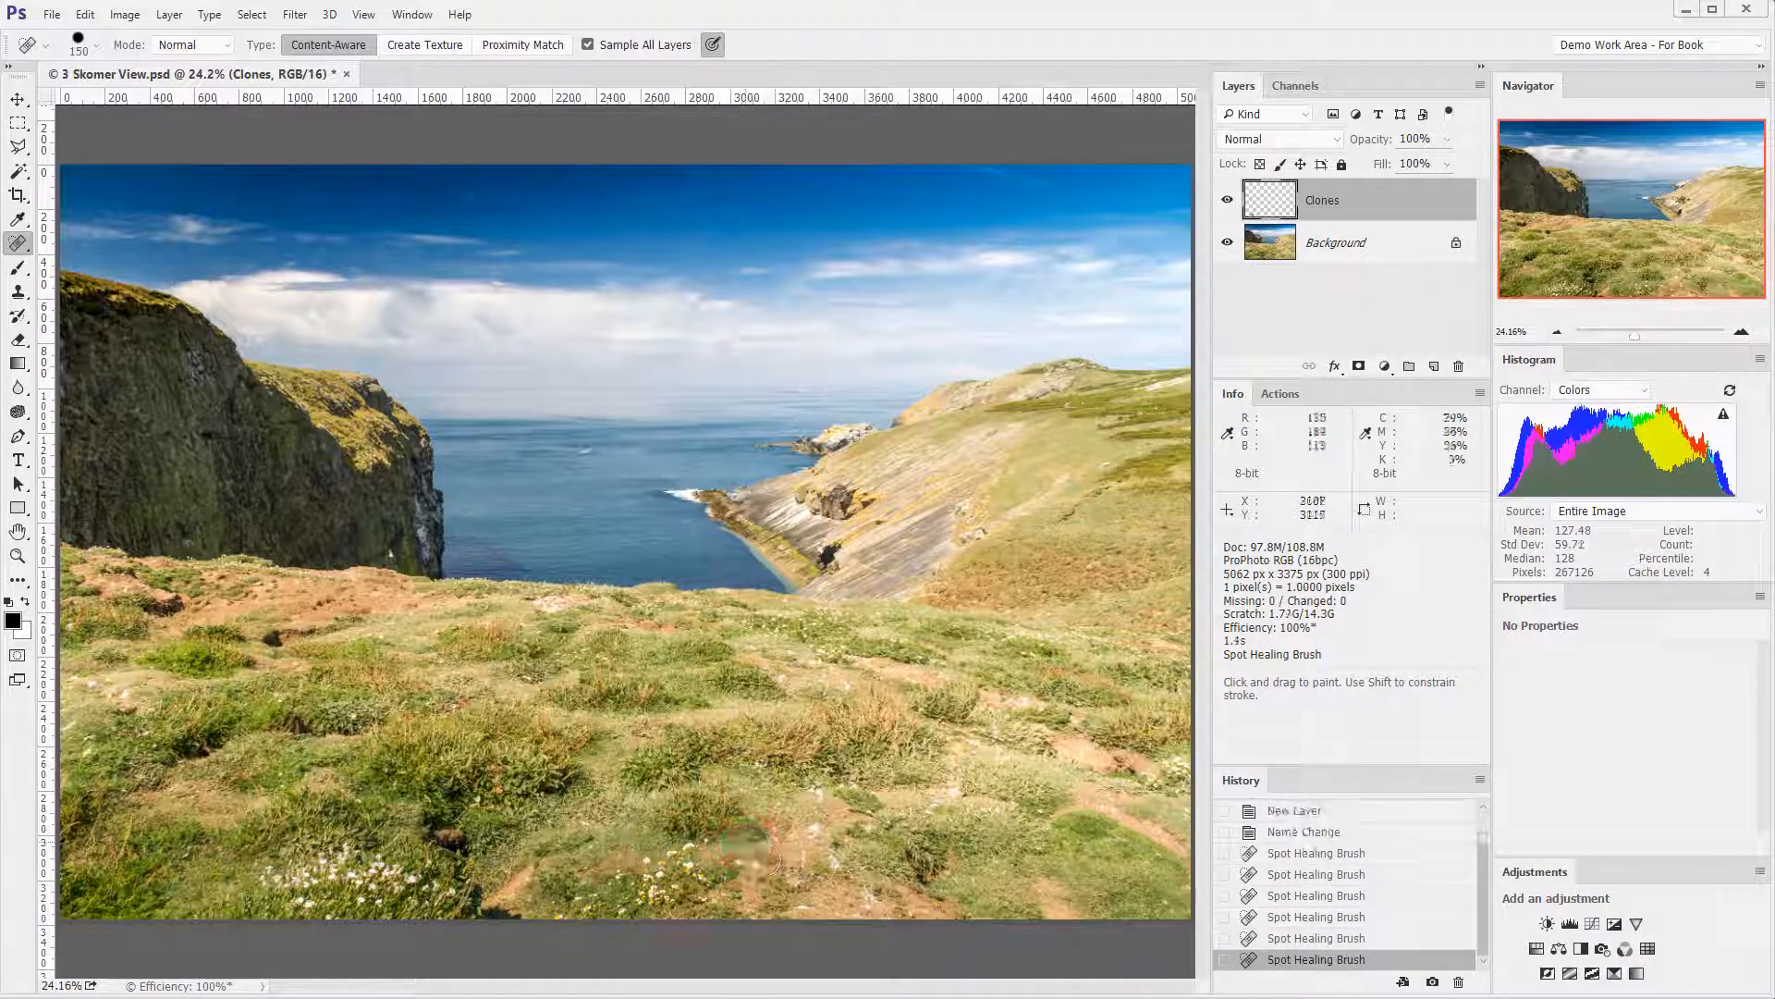
{"action": "left_click", "coordinate": [624, 897]}
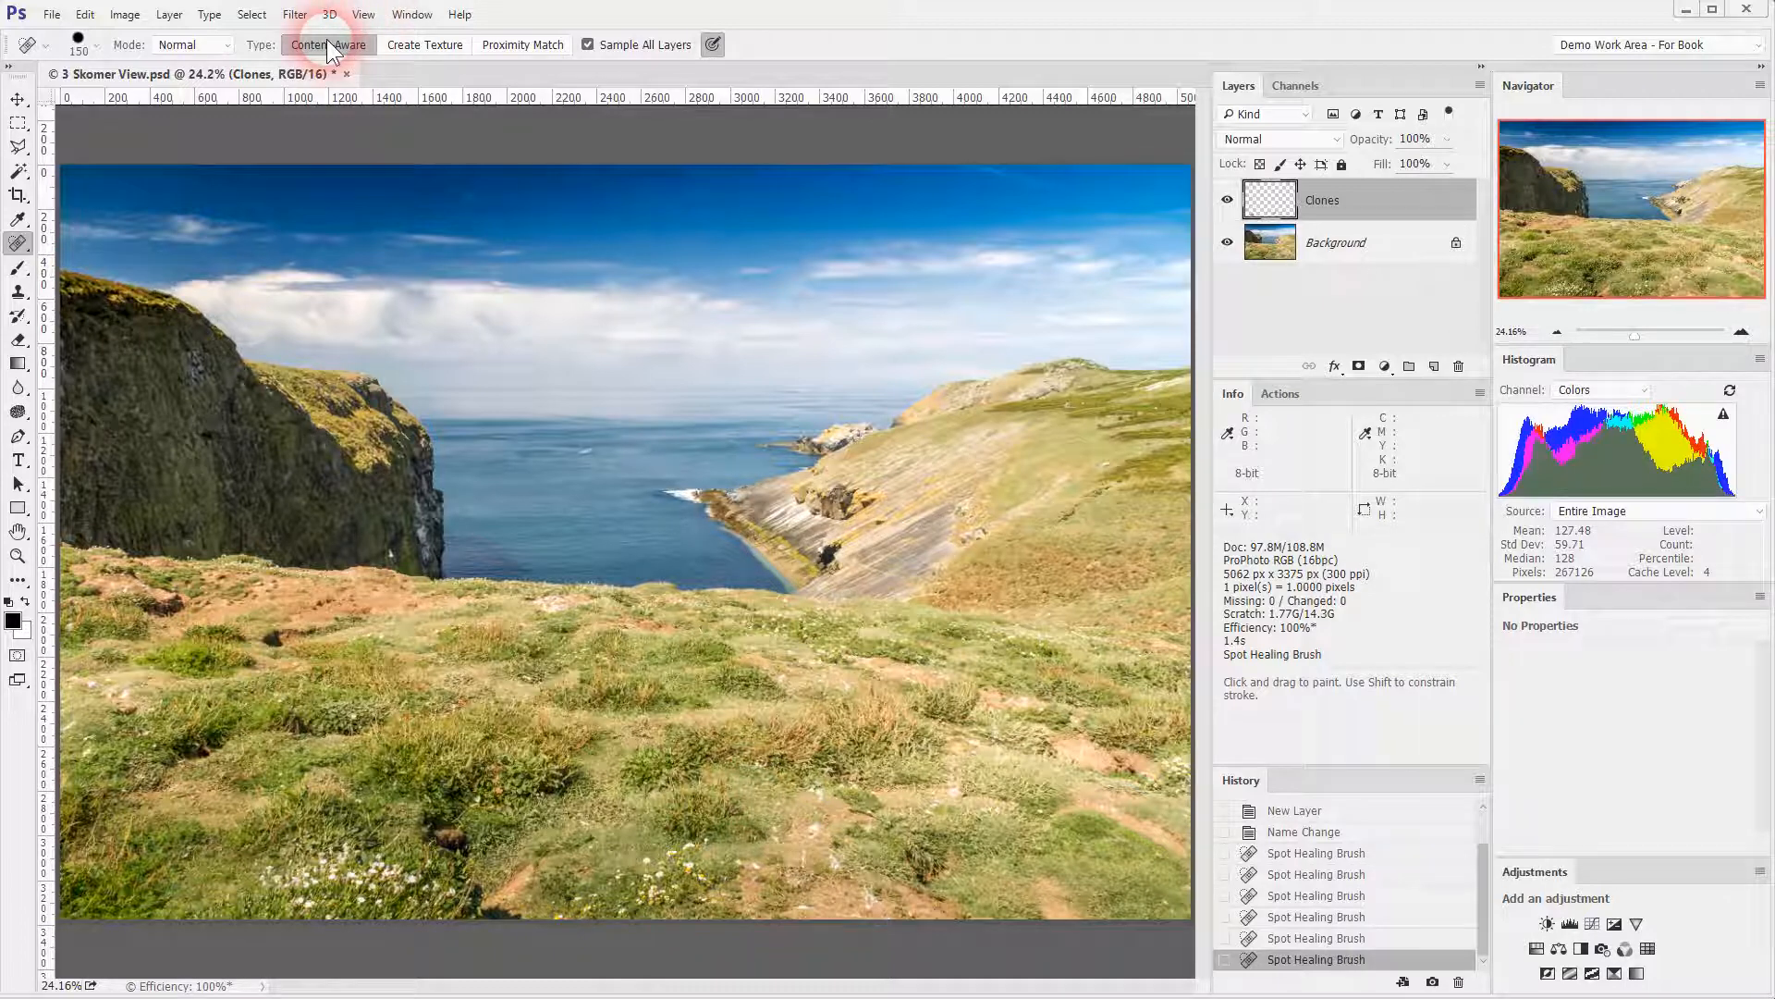
Revert the healing dabs to the Name Change state, and heal the white flower patches in the foreground grass using Proximity Match.
{"action": "left_click", "coordinate": [505, 51]}
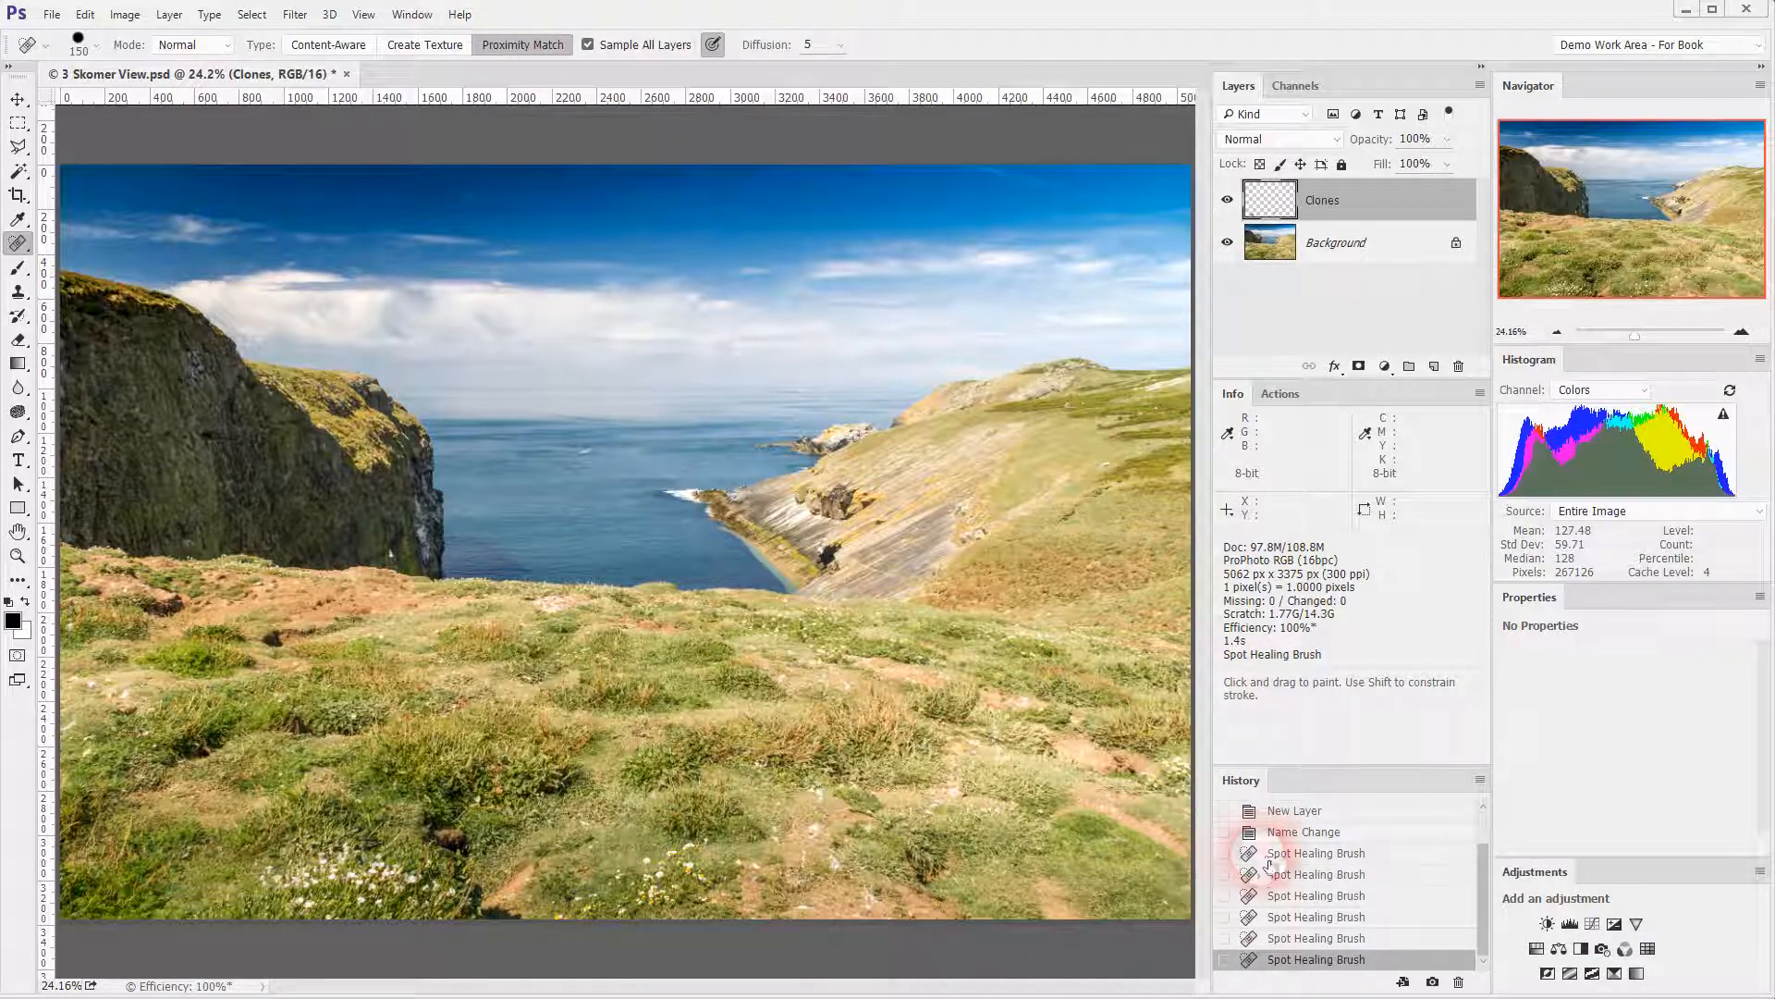
{"action": "left_click", "coordinate": [1302, 831]}
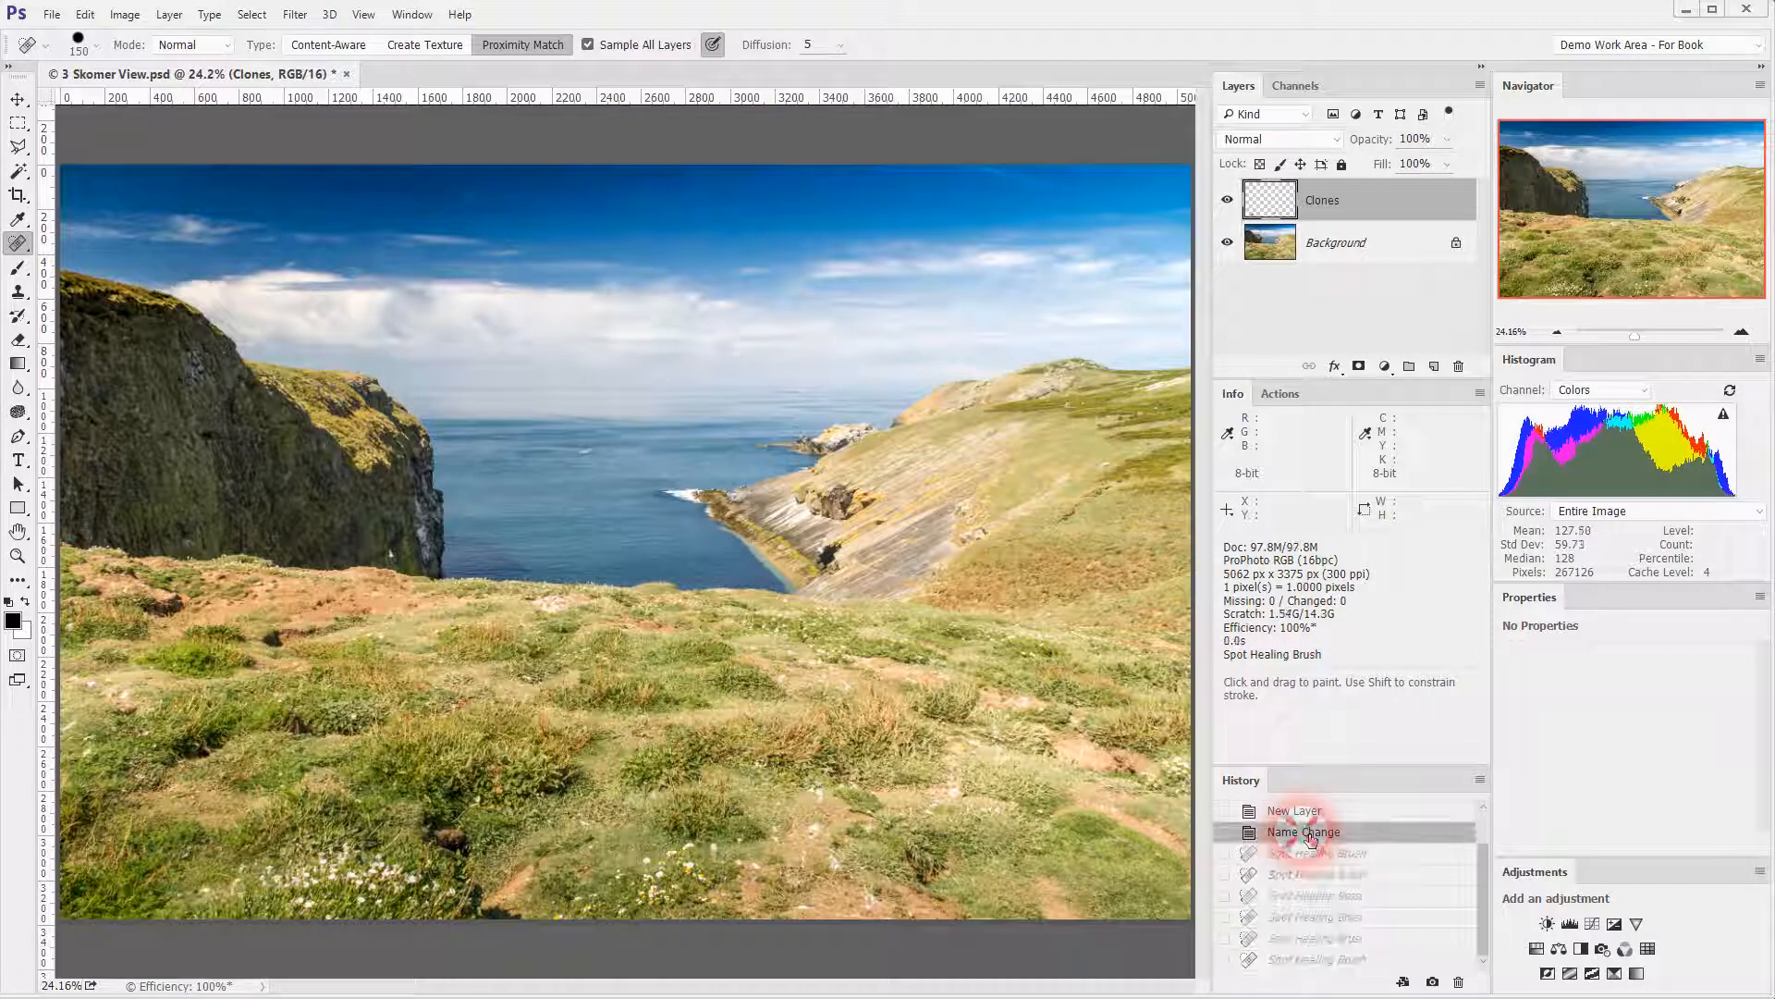
{"action": "mouse_move", "coordinate": [832, 804]}
{"action": "left_mouse_down"}
{"action": "mouse_move", "coordinate": [836, 853]}
{"action": "mouse_move", "coordinate": [837, 810]}
{"action": "mouse_move", "coordinate": [848, 886]}
{"action": "mouse_move", "coordinate": [871, 890]}
{"action": "mouse_move", "coordinate": [846, 884]}
{"action": "mouse_move", "coordinate": [888, 921]}
{"action": "mouse_move", "coordinate": [850, 906]}
{"action": "left_mouse_up"}
{"action": "mouse_move", "coordinate": [749, 869]}
{"action": "left_mouse_down"}
{"action": "mouse_move", "coordinate": [705, 854]}
{"action": "mouse_move", "coordinate": [746, 864]}
{"action": "mouse_move", "coordinate": [711, 890]}
{"action": "left_mouse_up"}
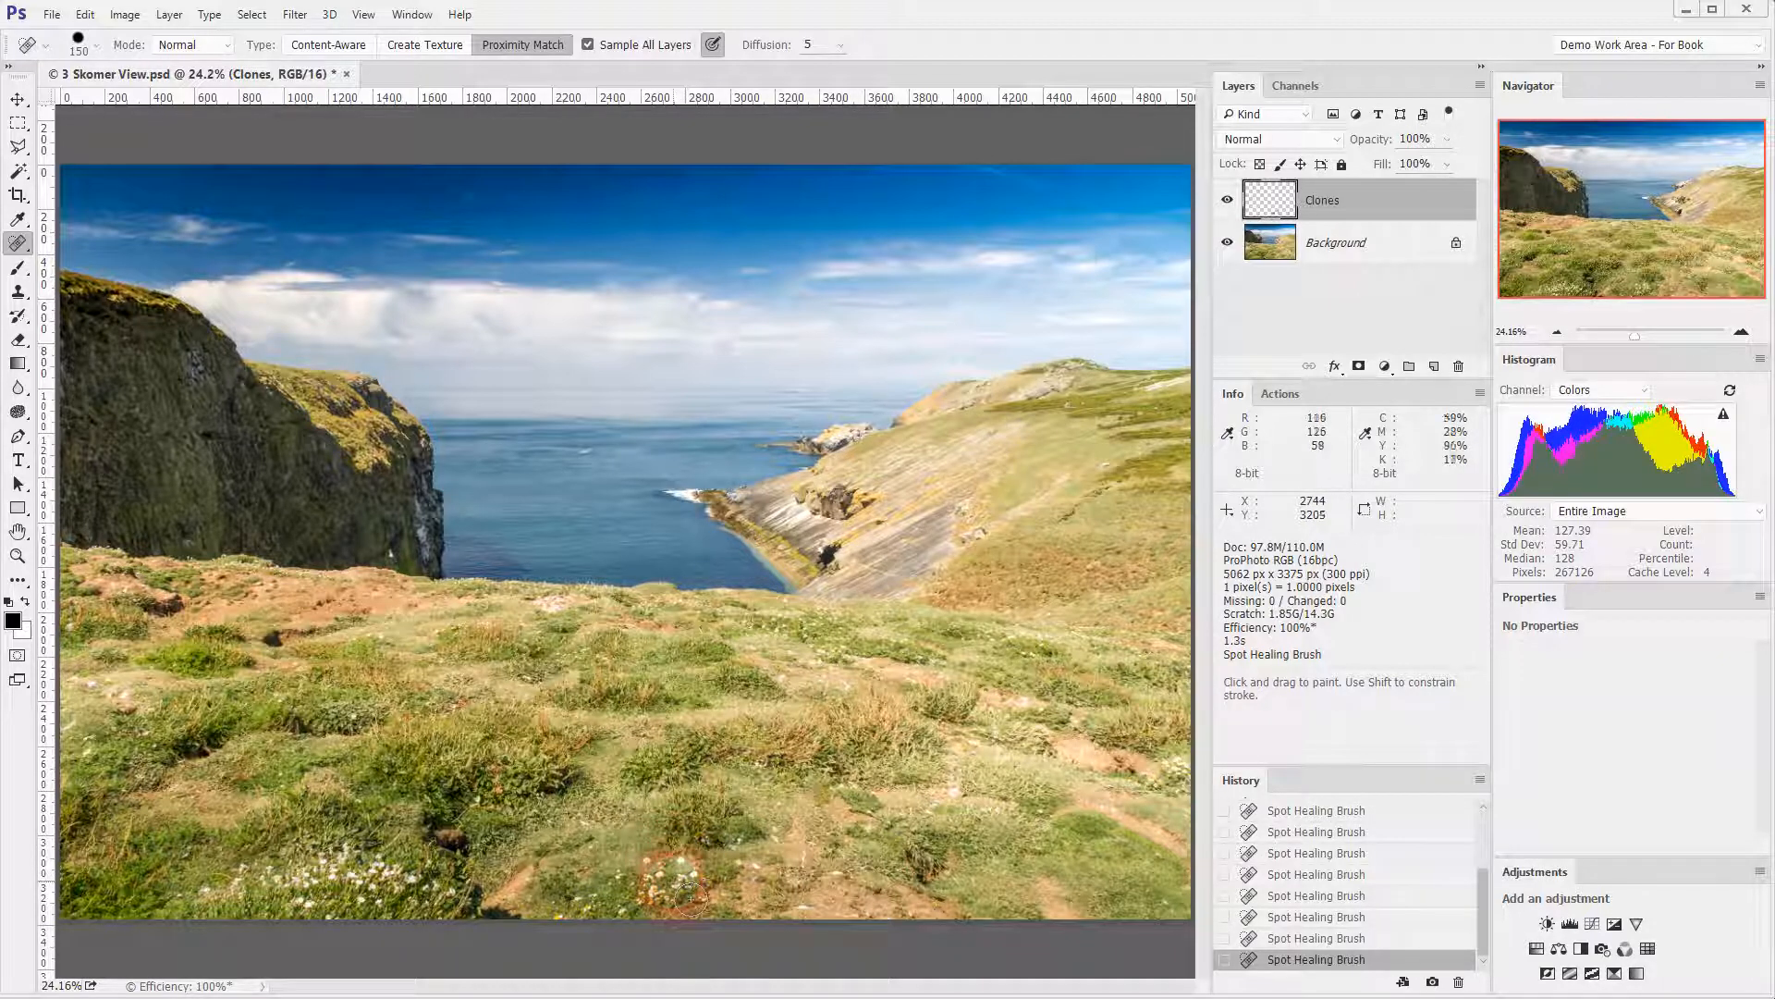
{"action": "mouse_move", "coordinate": [419, 887]}
{"action": "left_mouse_down"}
{"action": "mouse_move", "coordinate": [319, 869]}
{"action": "mouse_move", "coordinate": [231, 888]}
{"action": "mouse_move", "coordinate": [329, 909]}
{"action": "mouse_move", "coordinate": [384, 895]}
{"action": "mouse_move", "coordinate": [361, 888]}
{"action": "mouse_move", "coordinate": [334, 937]}
{"action": "left_mouse_up"}
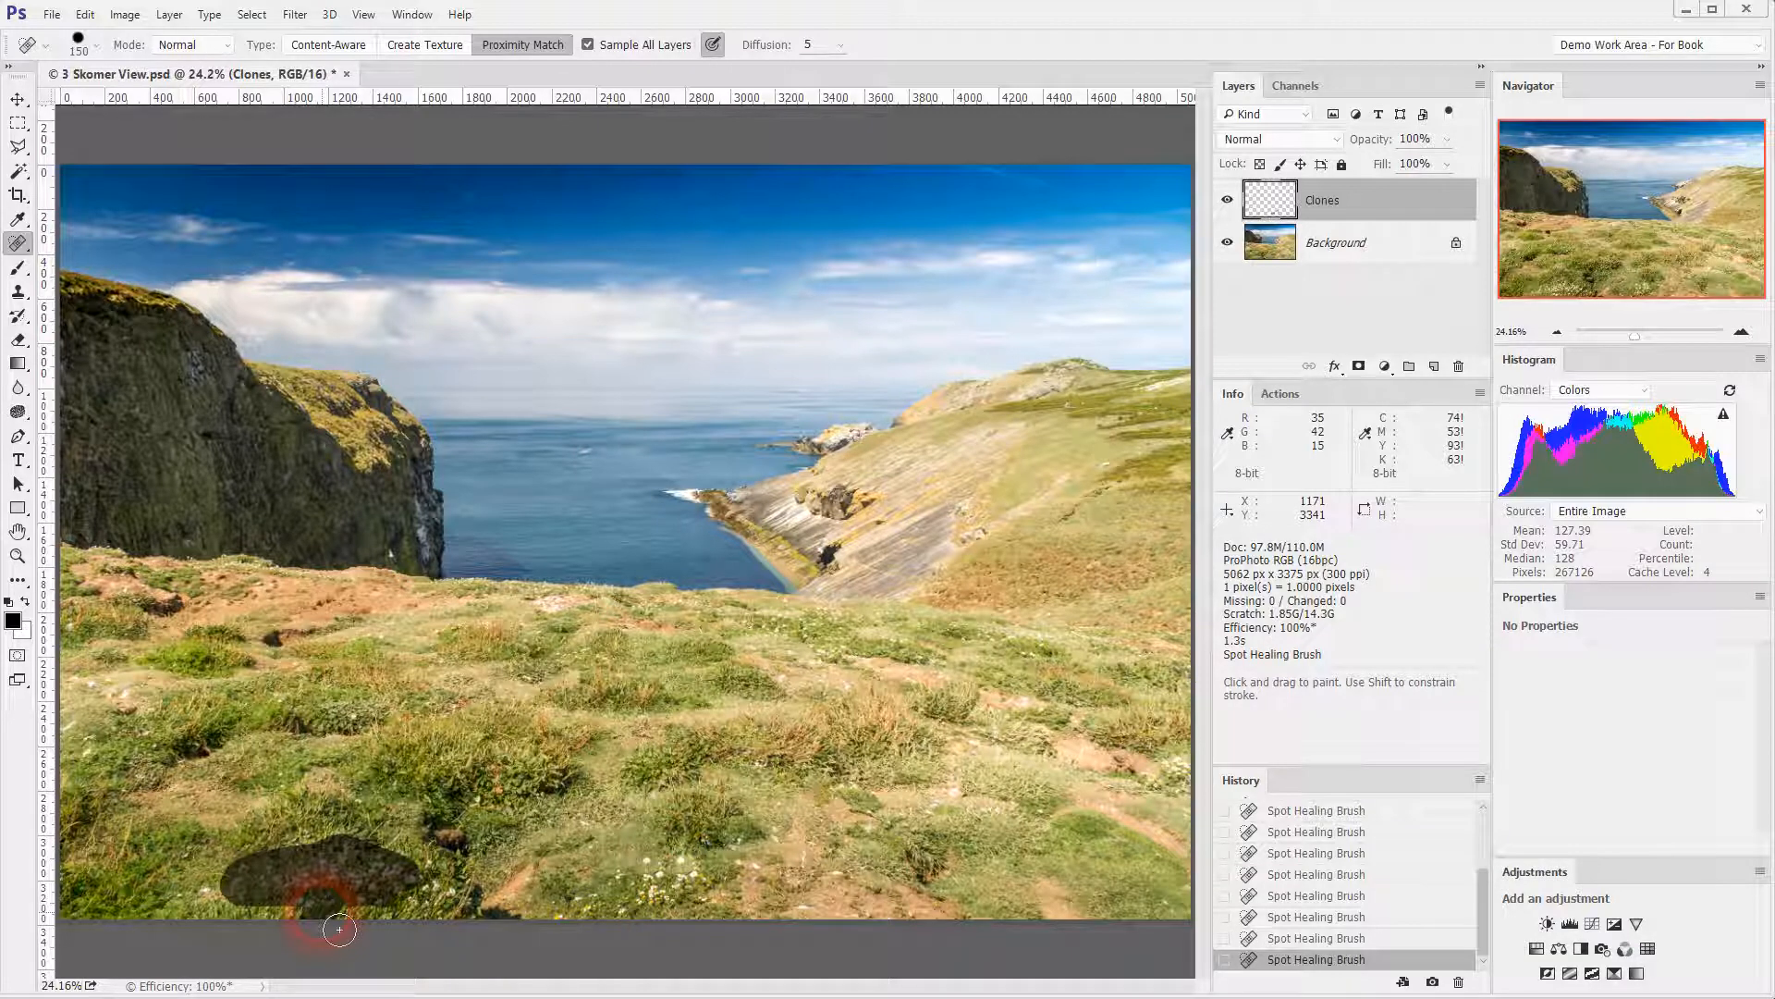
{"action": "left_click_drag", "start_coordinate": [339, 929], "coordinate": [210, 962]}
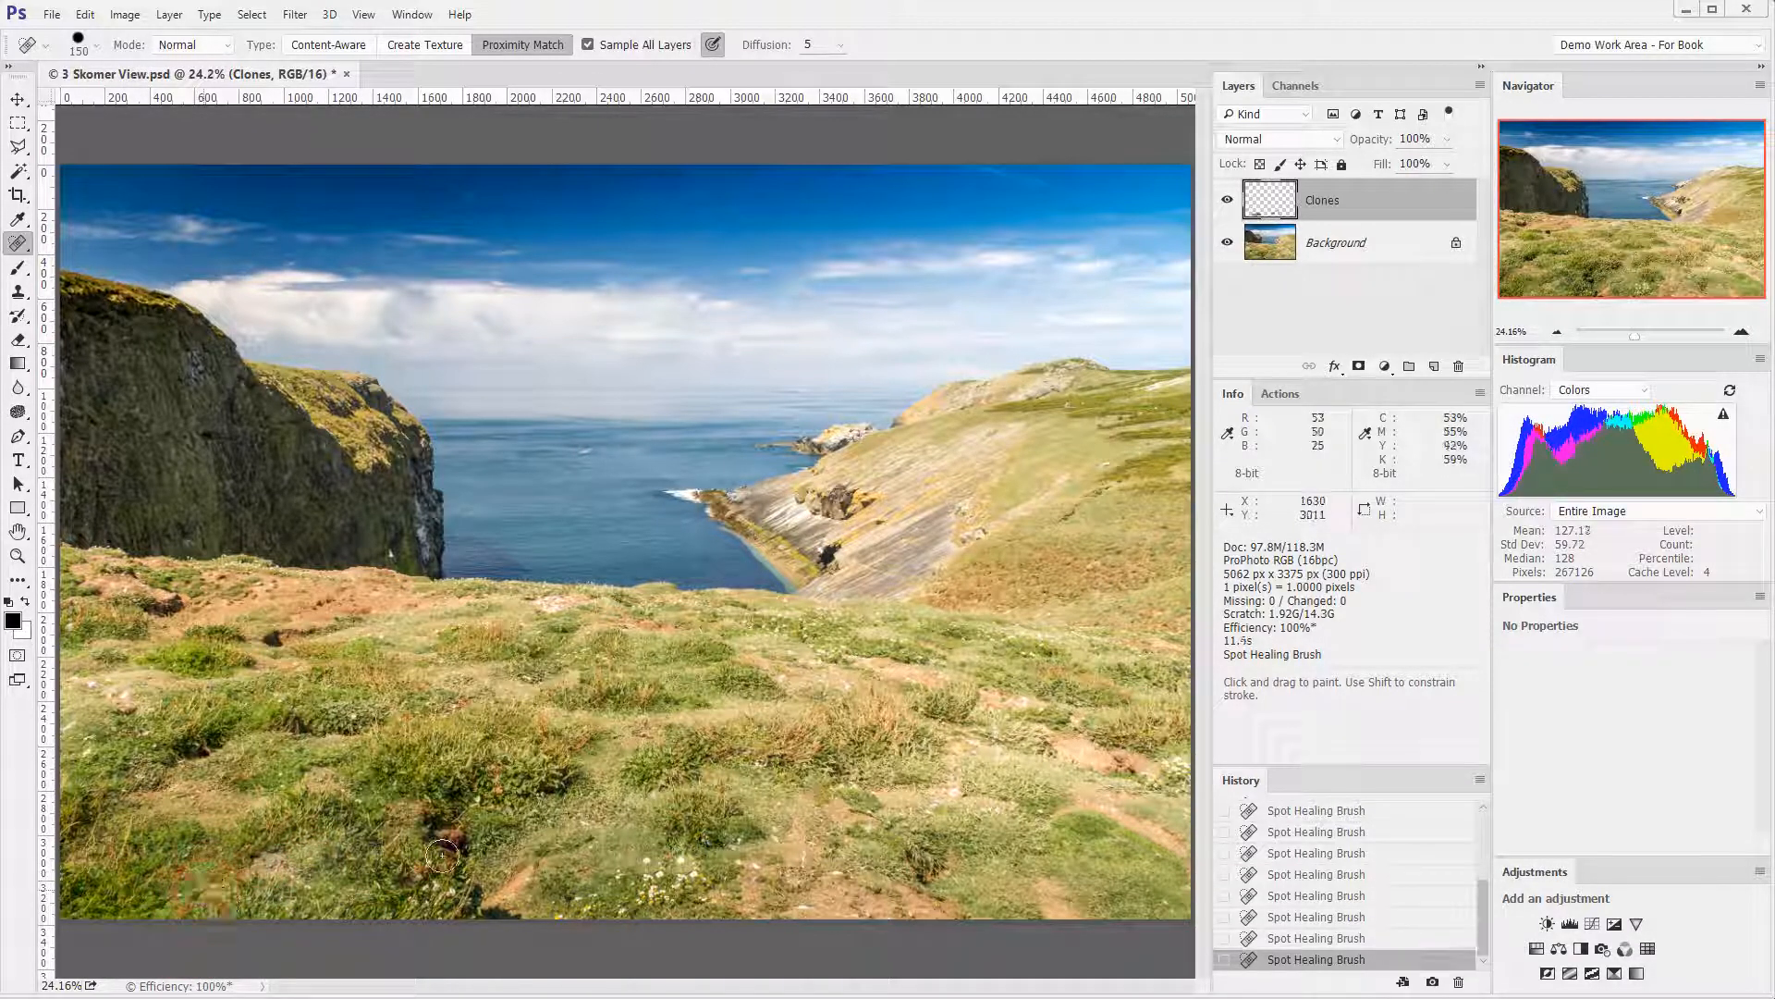
{"action": "mouse_move", "coordinate": [647, 878]}
{"action": "left_mouse_down"}
{"action": "mouse_move", "coordinate": [566, 890]}
{"action": "mouse_move", "coordinate": [547, 910]}
{"action": "mouse_move", "coordinate": [728, 895]}
{"action": "mouse_move", "coordinate": [698, 881]}
{"action": "mouse_move", "coordinate": [606, 905]}
{"action": "mouse_move", "coordinate": [652, 890]}
{"action": "mouse_move", "coordinate": [624, 861]}
{"action": "mouse_move", "coordinate": [695, 878]}
{"action": "left_mouse_up"}
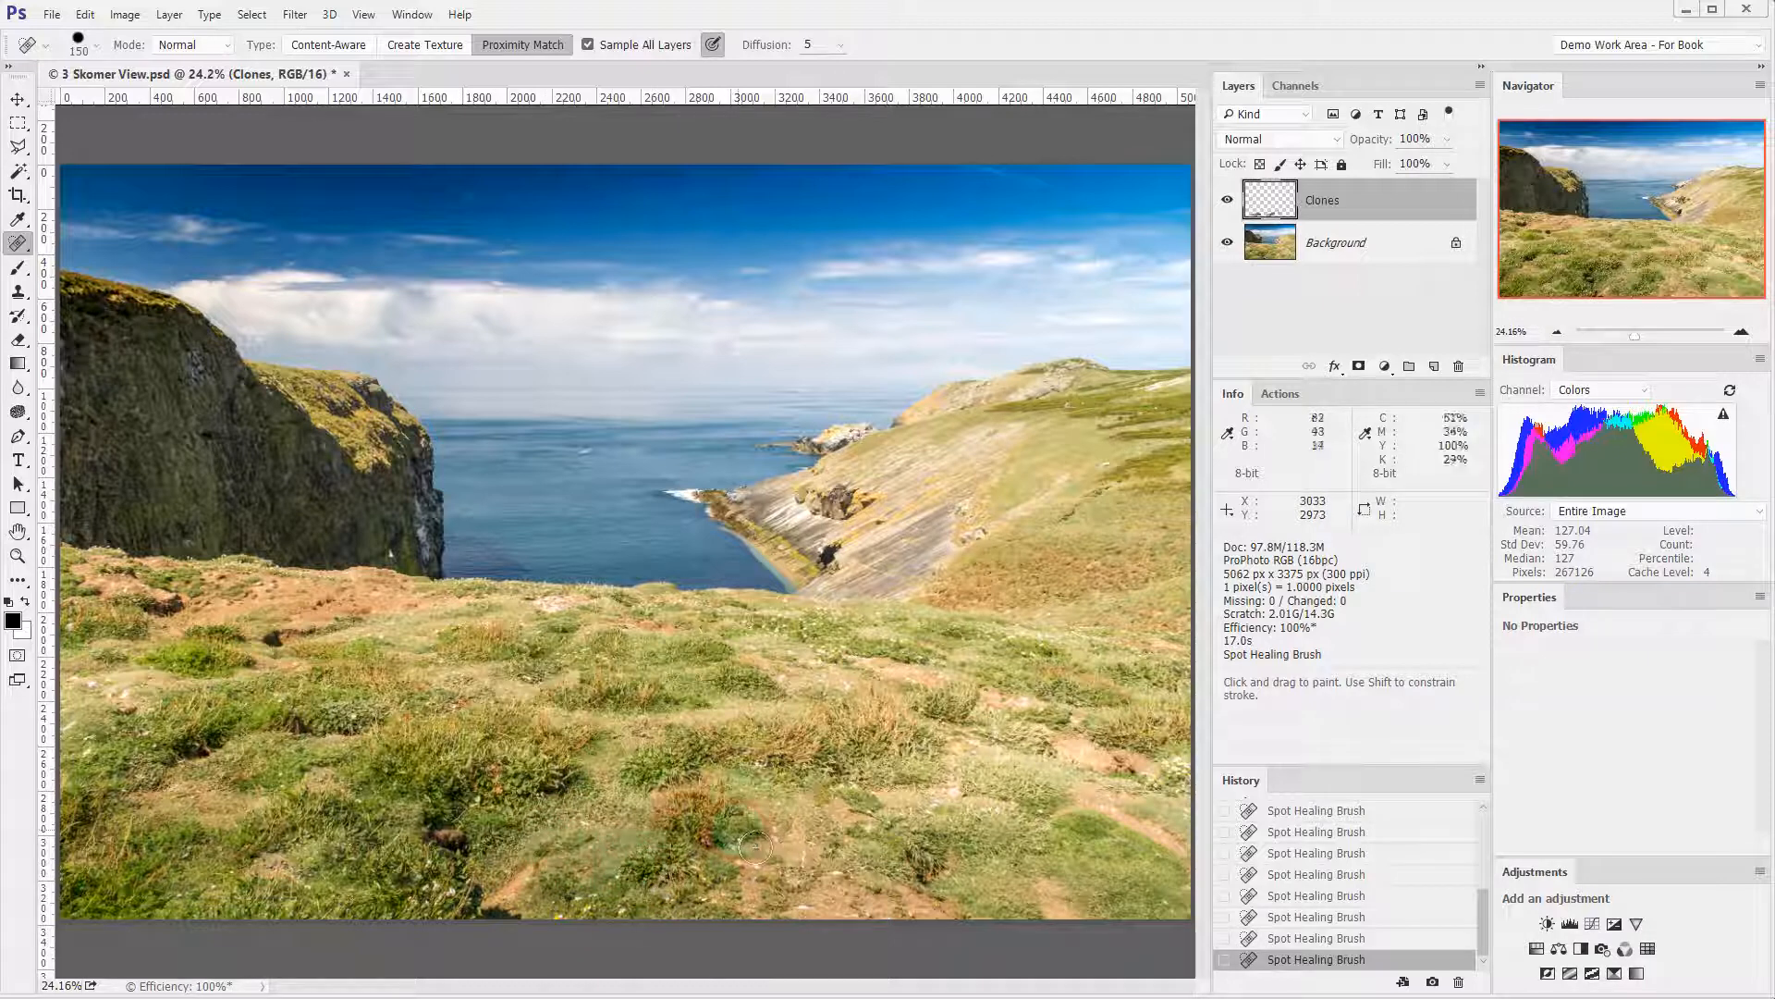
Heal more white flower patches in the foreground grass with Proximity Match on the Clones layer, and undo the last healing change.
{"action": "left_click_drag", "start_coordinate": [612, 856], "coordinate": [642, 884]}
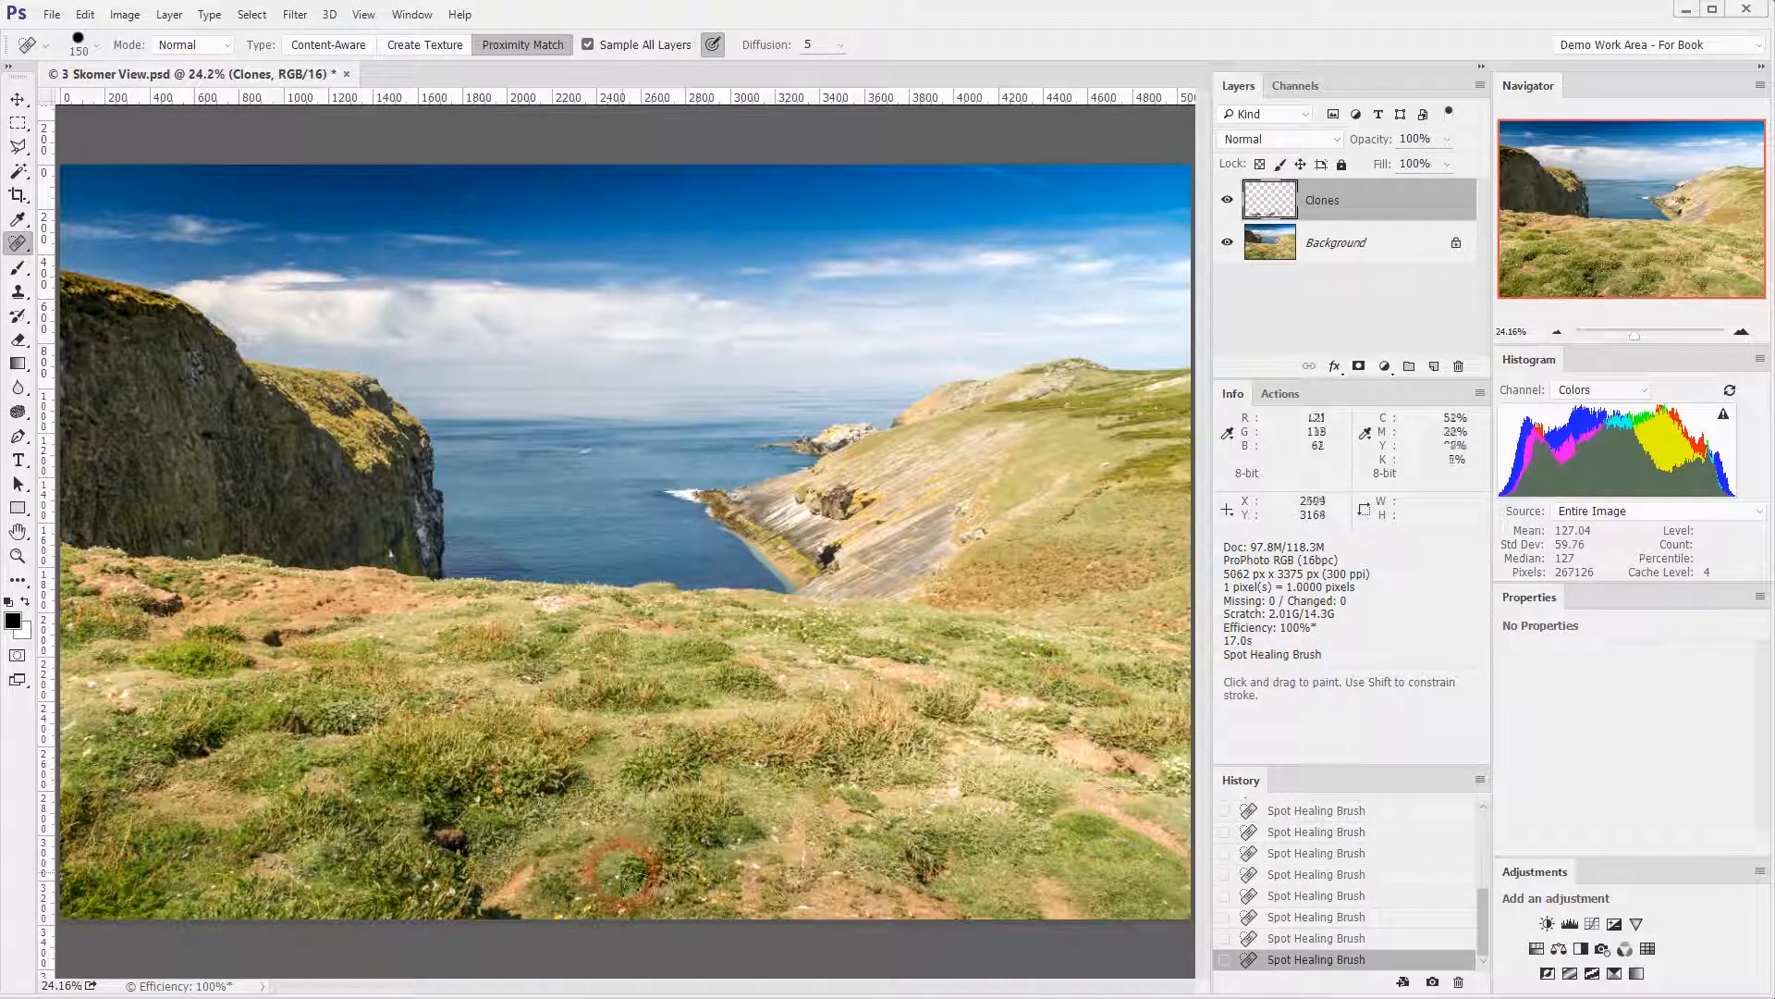
{"action": "mouse_move", "coordinate": [627, 895]}
{"action": "left_mouse_down"}
{"action": "mouse_move", "coordinate": [648, 874]}
{"action": "mouse_move", "coordinate": [751, 865]}
{"action": "mouse_move", "coordinate": [780, 890]}
{"action": "mouse_move", "coordinate": [744, 860]}
{"action": "mouse_move", "coordinate": [731, 874]}
{"action": "left_mouse_up"}
{"action": "left_click_drag", "start_coordinate": [911, 730], "coordinate": [936, 751]}
{"action": "left_click_drag", "start_coordinate": [680, 828], "coordinate": [695, 870]}
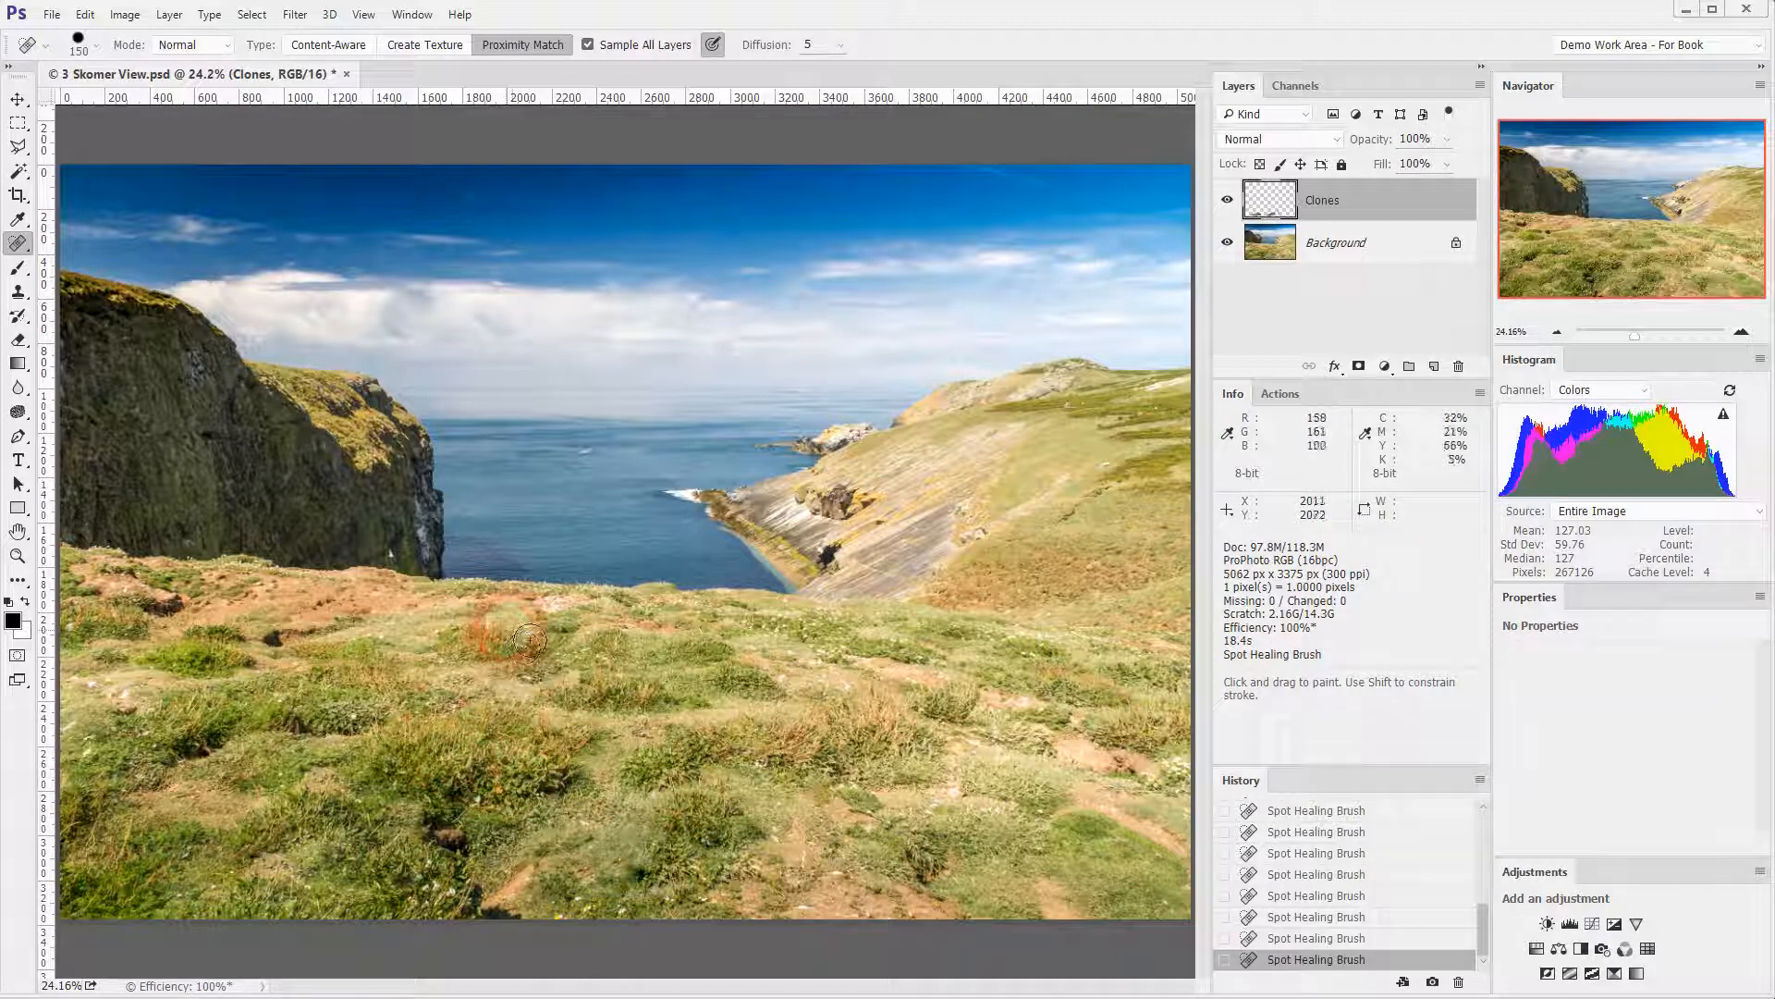
{"action": "mouse_move", "coordinate": [562, 488]}
{"action": "left_mouse_down"}
{"action": "mouse_move", "coordinate": [601, 475]}
{"action": "mouse_move", "coordinate": [453, 555]}
{"action": "mouse_move", "coordinate": [572, 475]}
{"action": "mouse_move", "coordinate": [625, 479]}
{"action": "mouse_move", "coordinate": [619, 465]}
{"action": "left_mouse_up"}
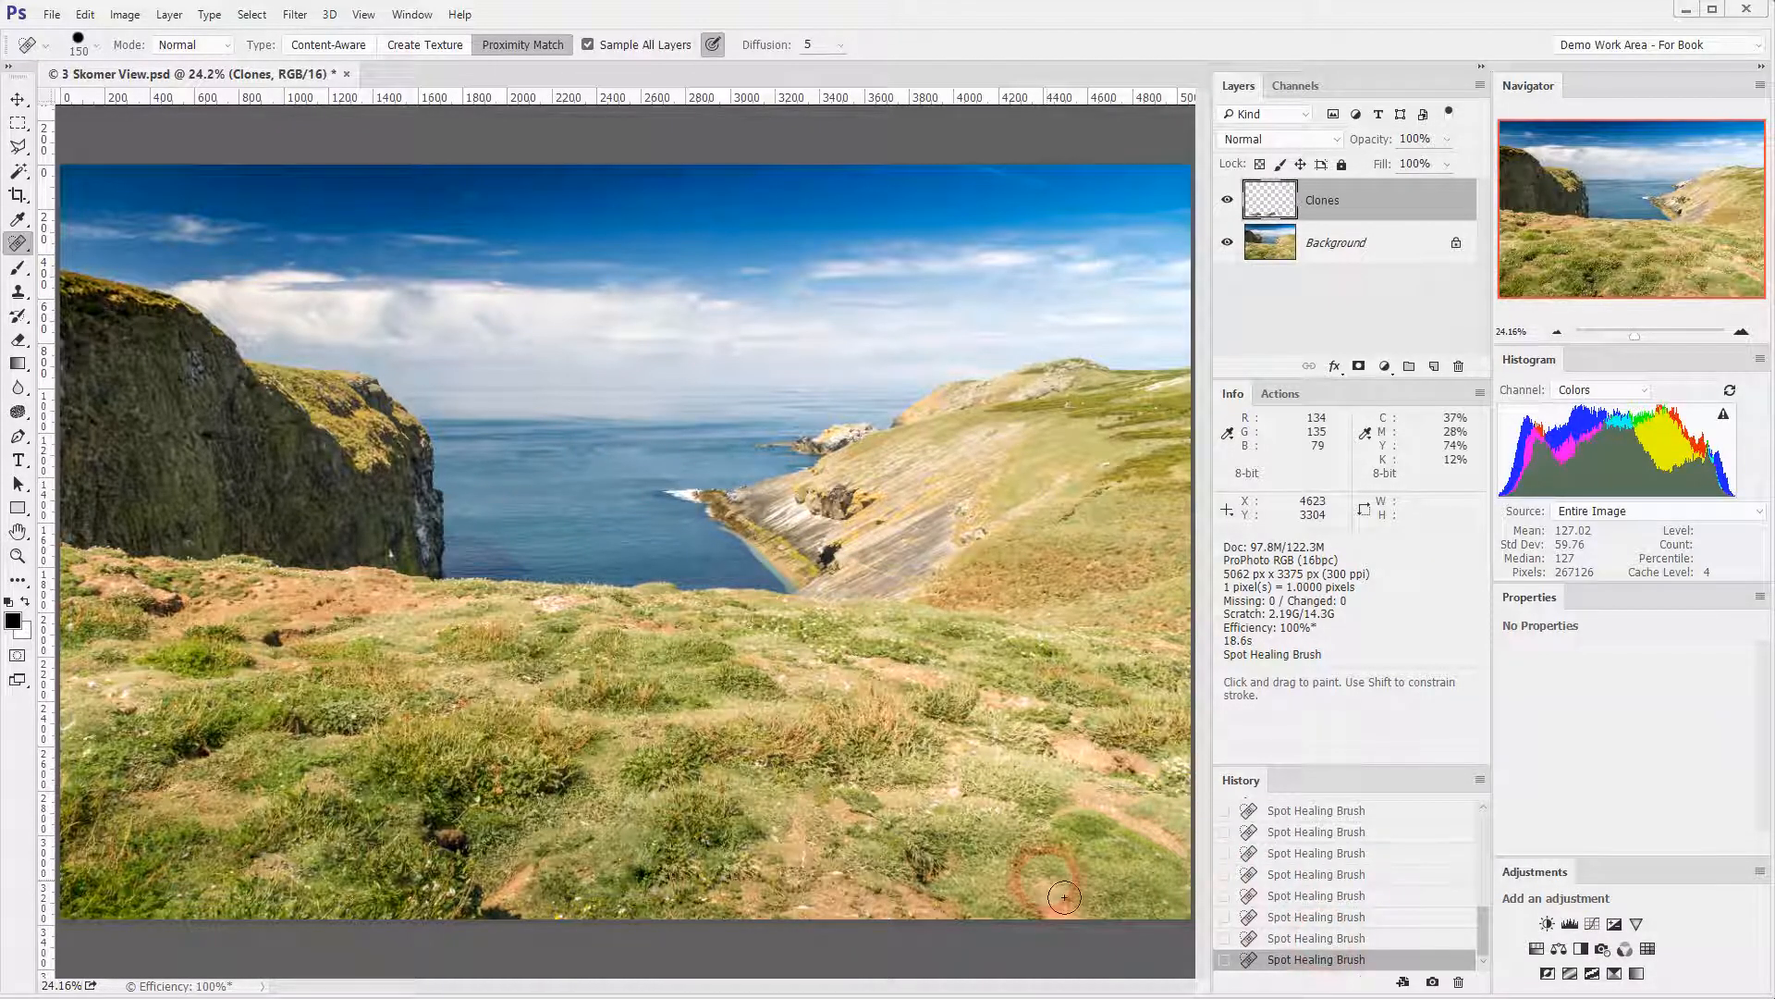
{"action": "key", "text": "ctrl+z"}
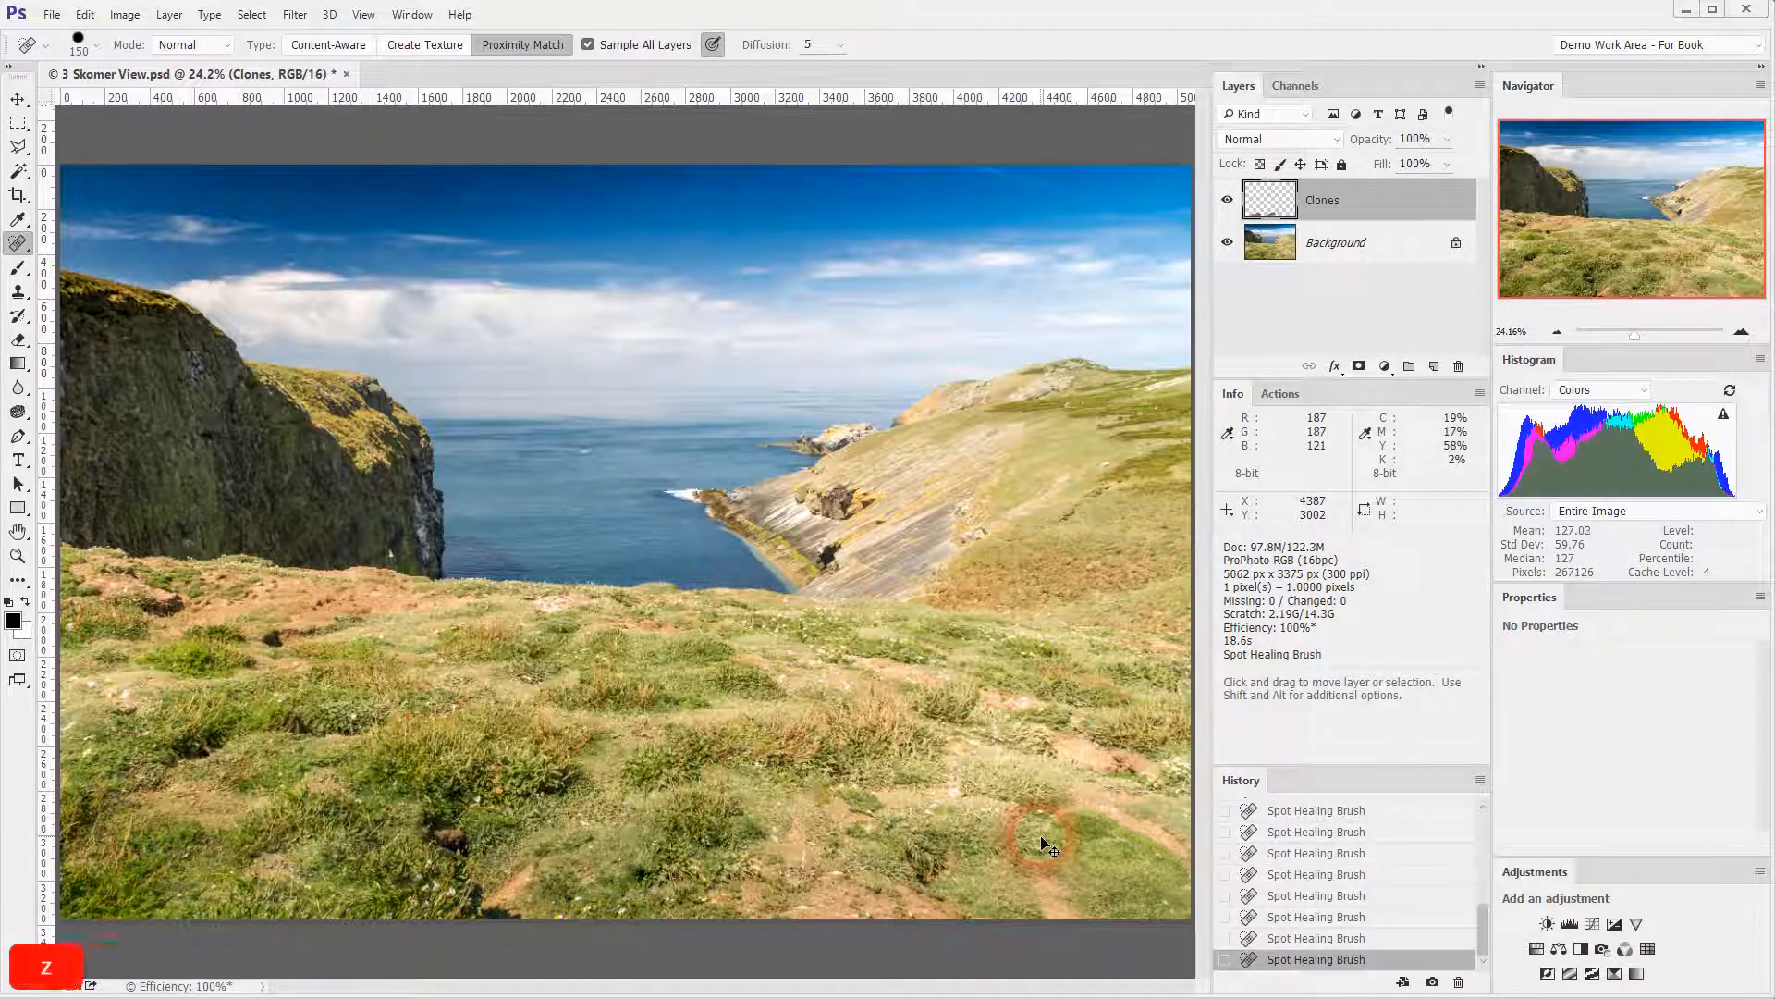
Set the healing type to Content-Aware and heal the white speck on the sea and a strip of the upper-right sky.
{"action": "left_click", "coordinate": [331, 45]}
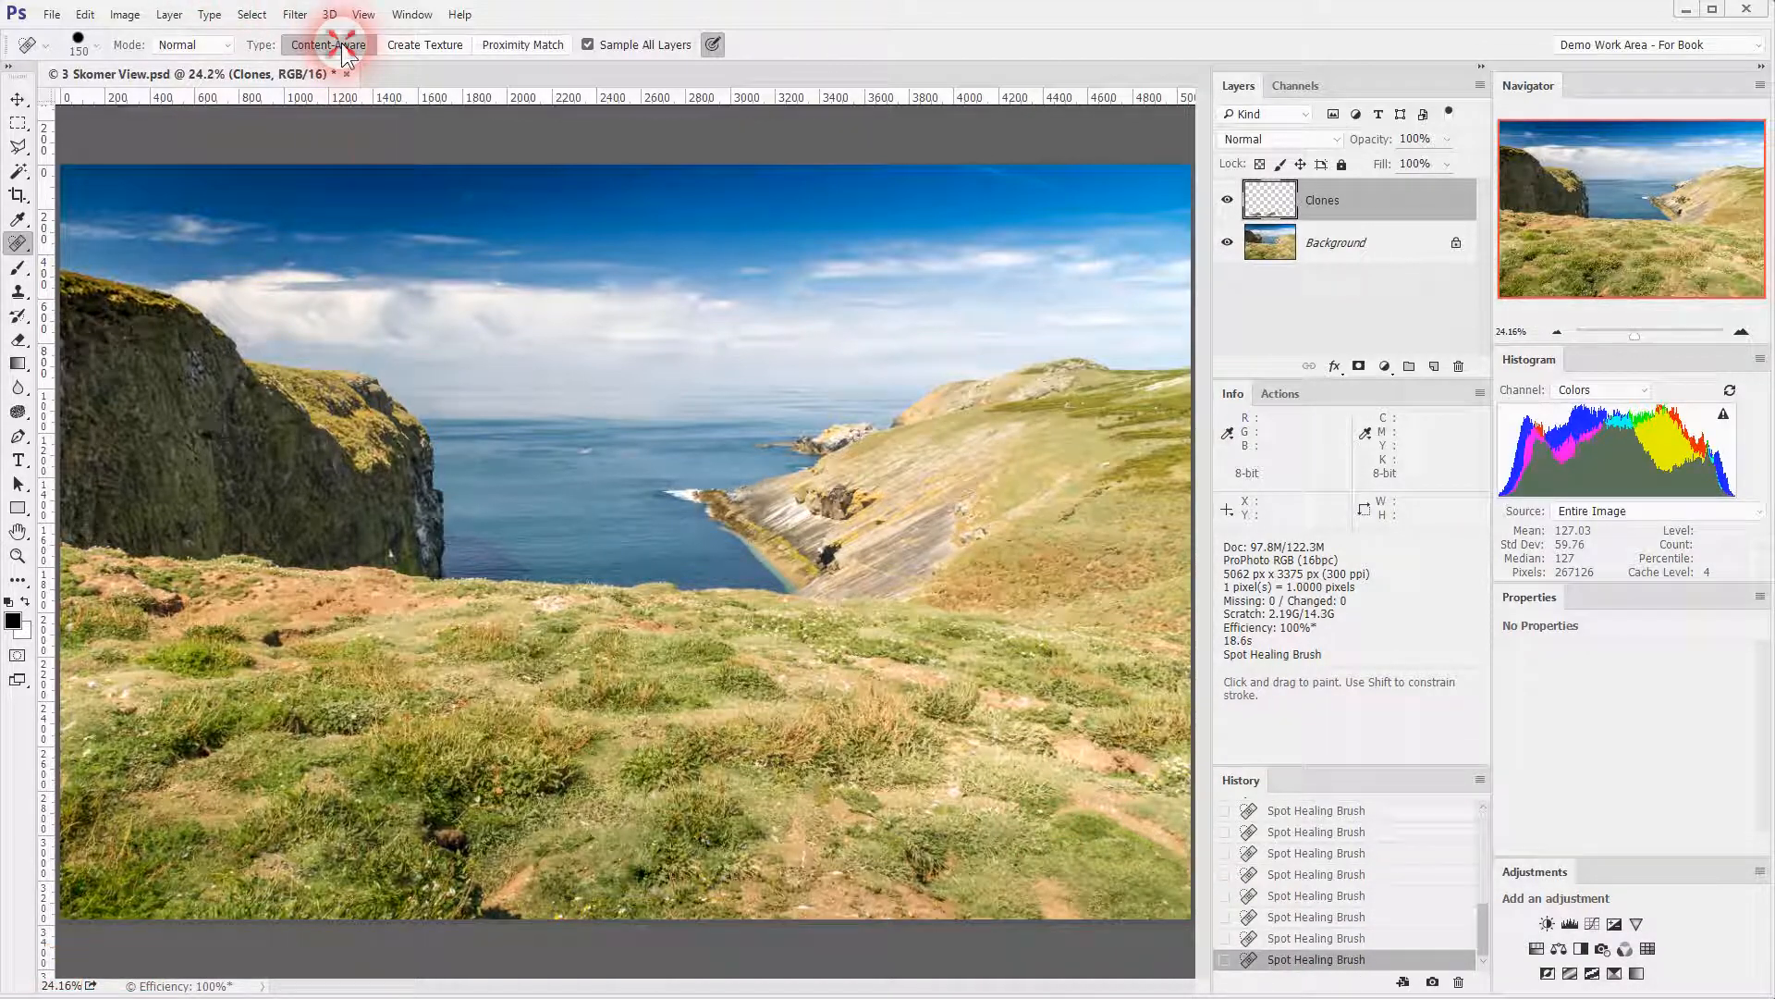
{"action": "left_click", "coordinate": [599, 465]}
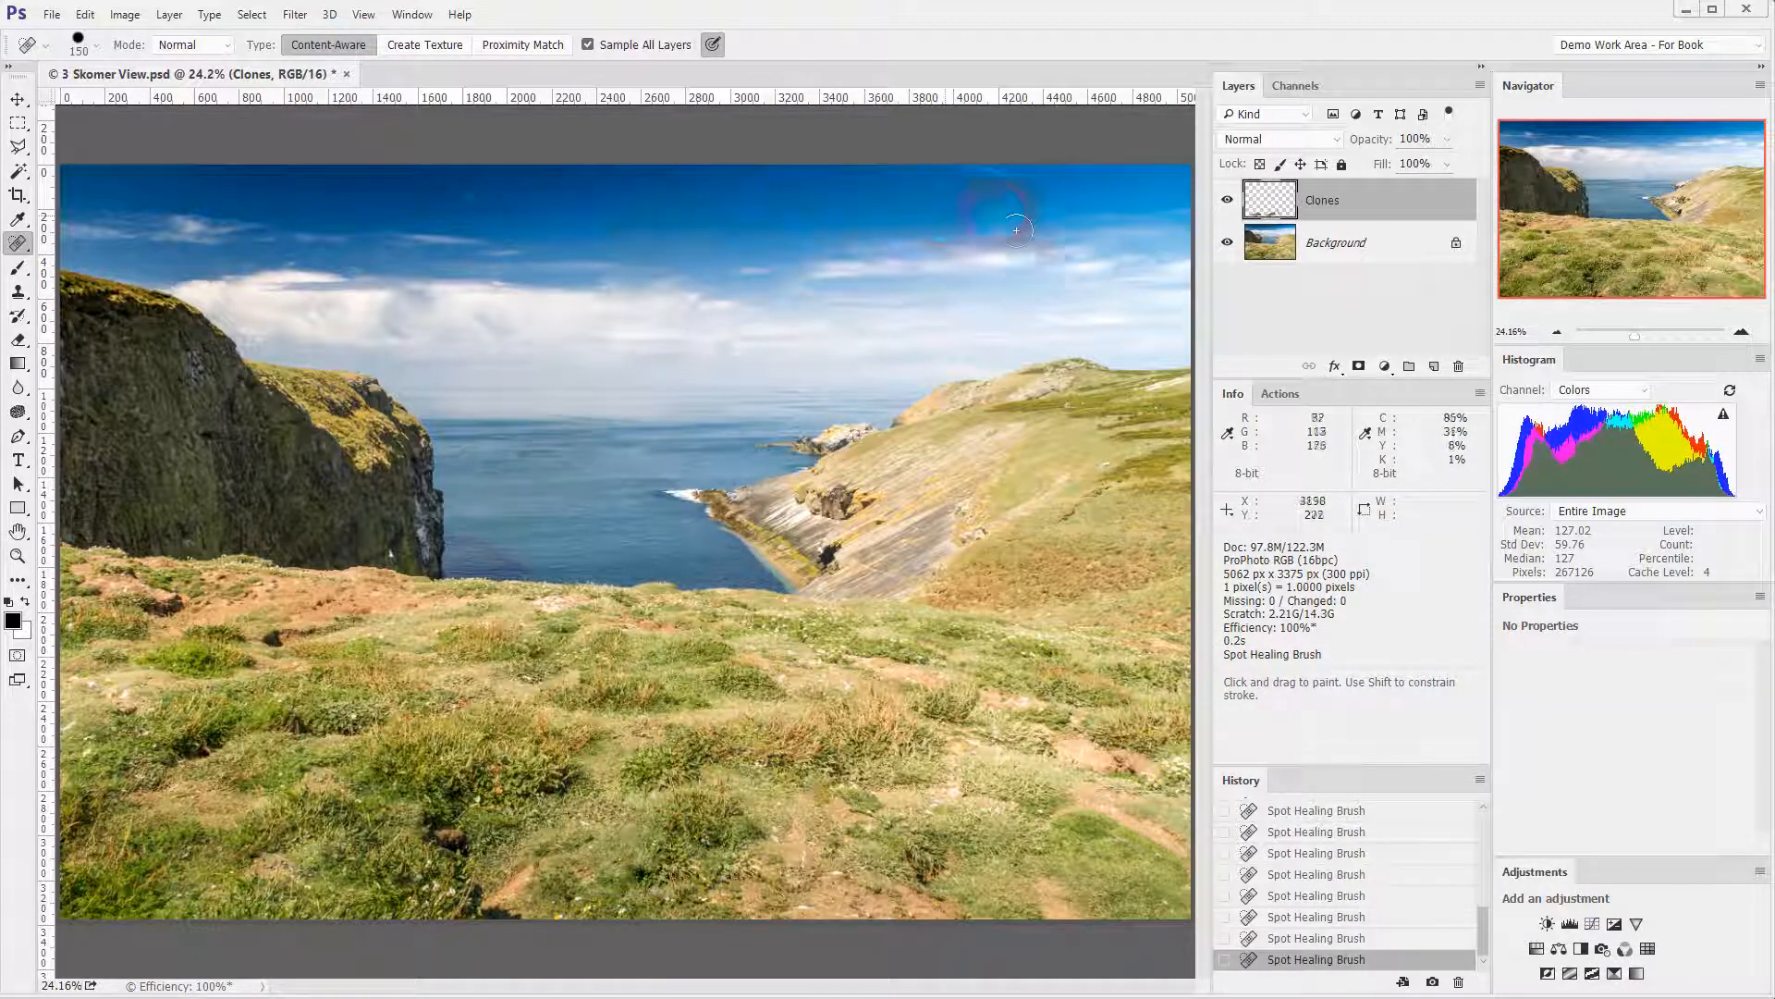
{"action": "mouse_move", "coordinate": [1079, 213]}
{"action": "left_mouse_down"}
{"action": "mouse_move", "coordinate": [1063, 190]}
{"action": "mouse_move", "coordinate": [952, 166]}
{"action": "left_mouse_up"}
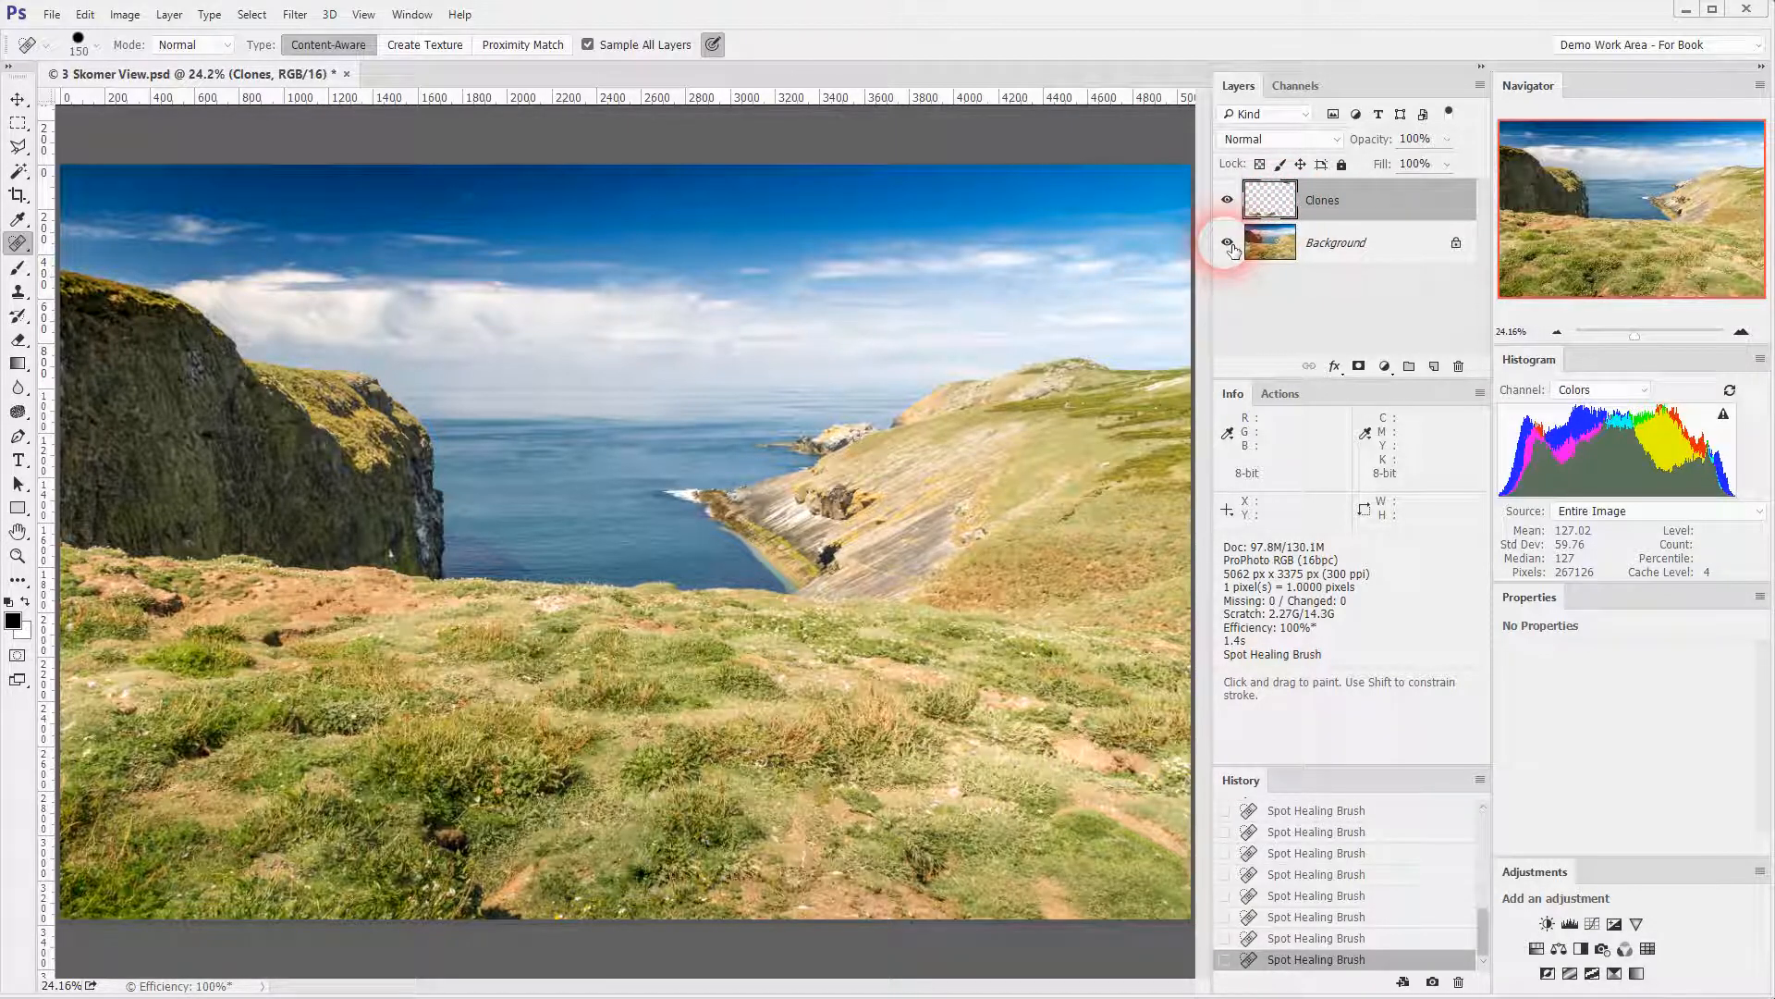
Toggle the Background layer's visibility, leaving it hidden, to examine the healed patches on the Clones layer alone.
{"action": "left_click", "coordinate": [1228, 243]}
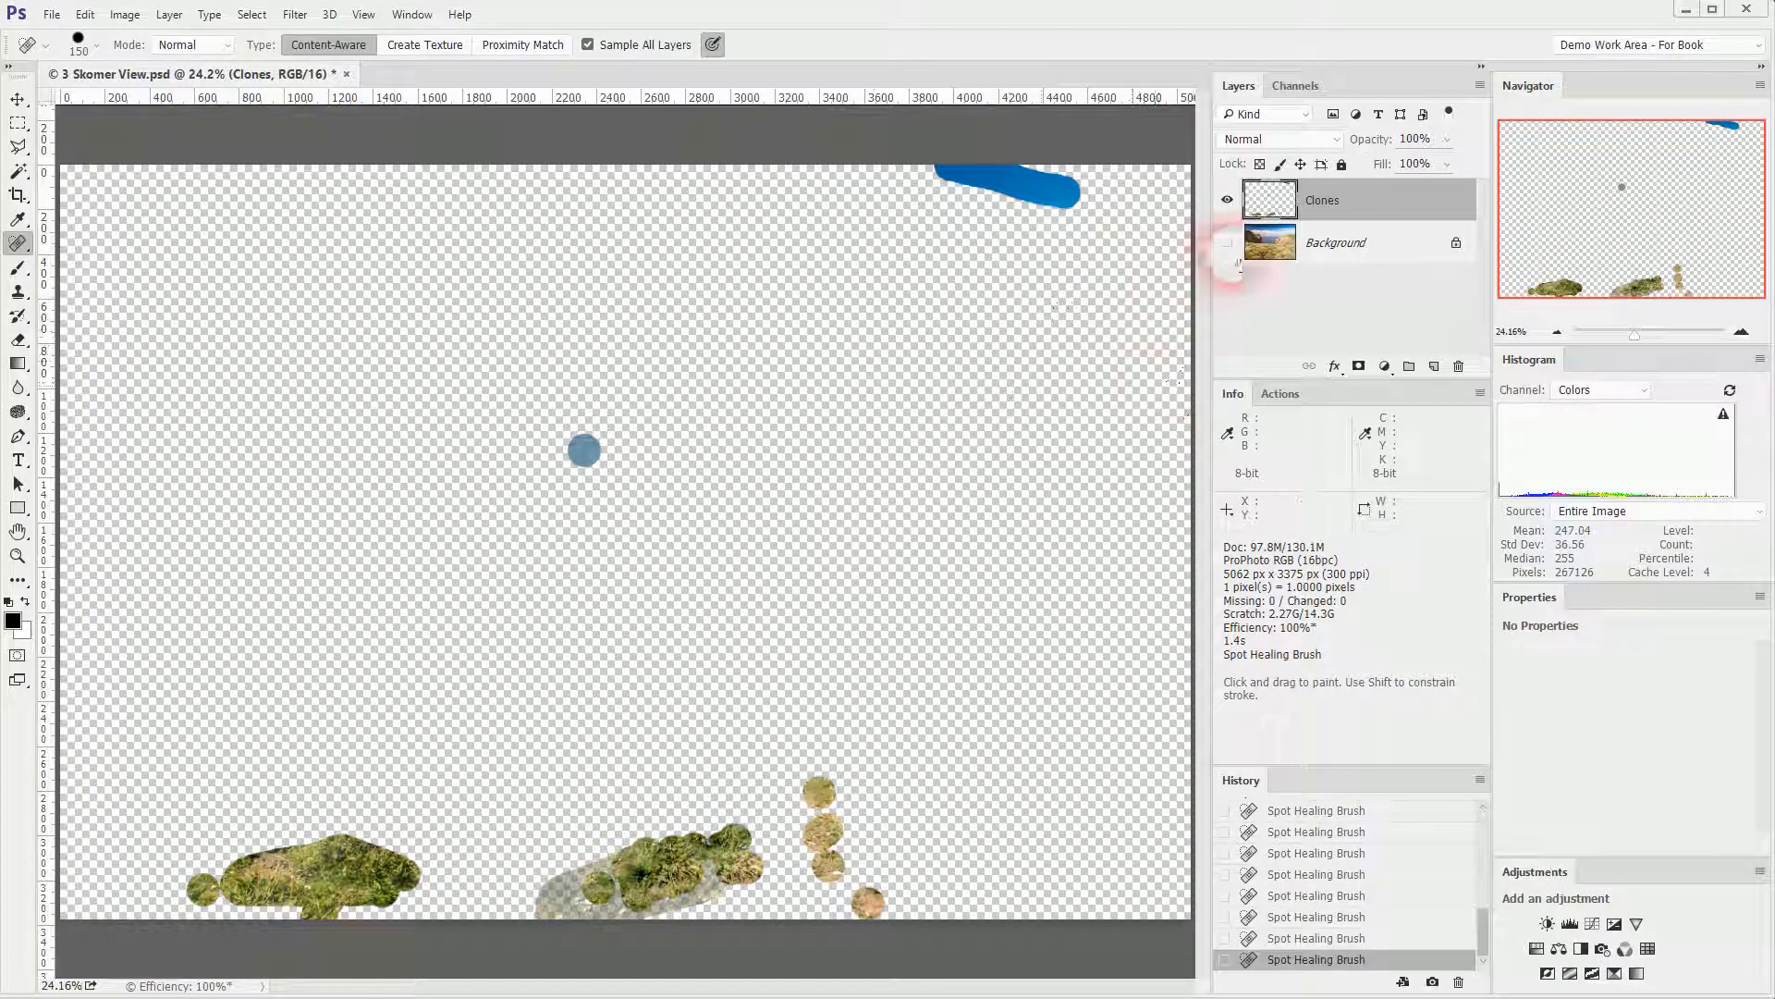
{"action": "left_click", "coordinate": [1227, 242]}
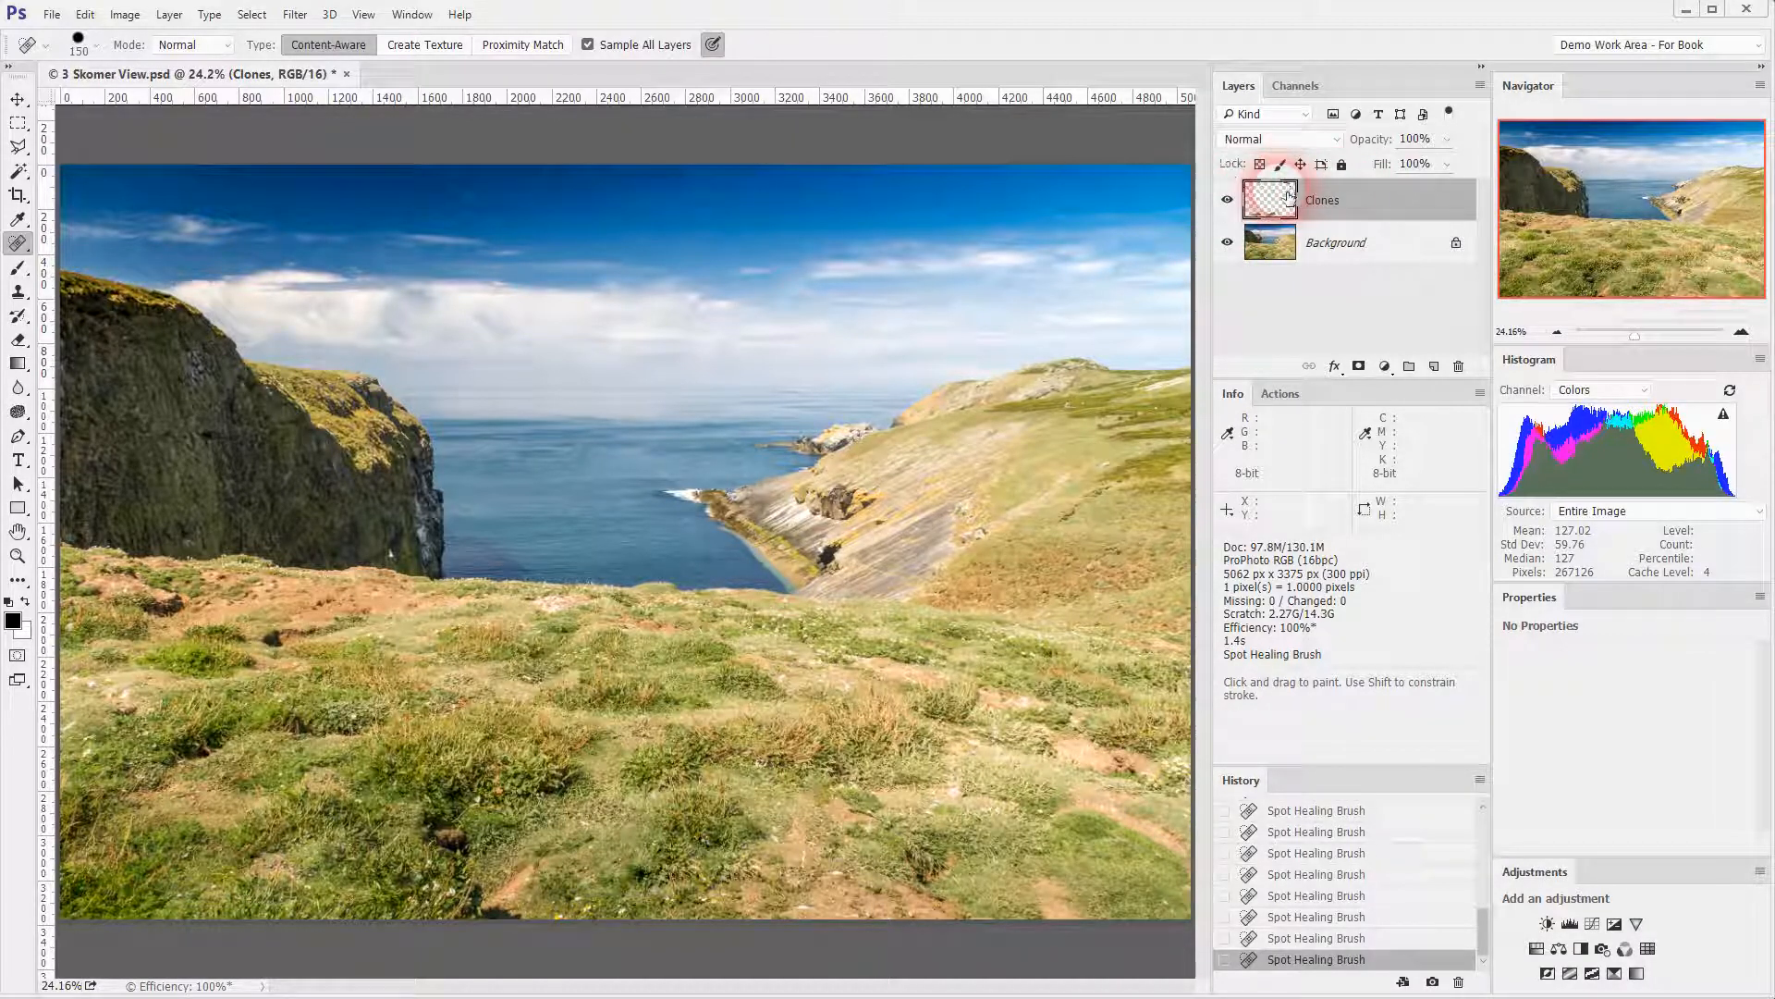
{"action": "left_click", "coordinate": [1227, 242]}
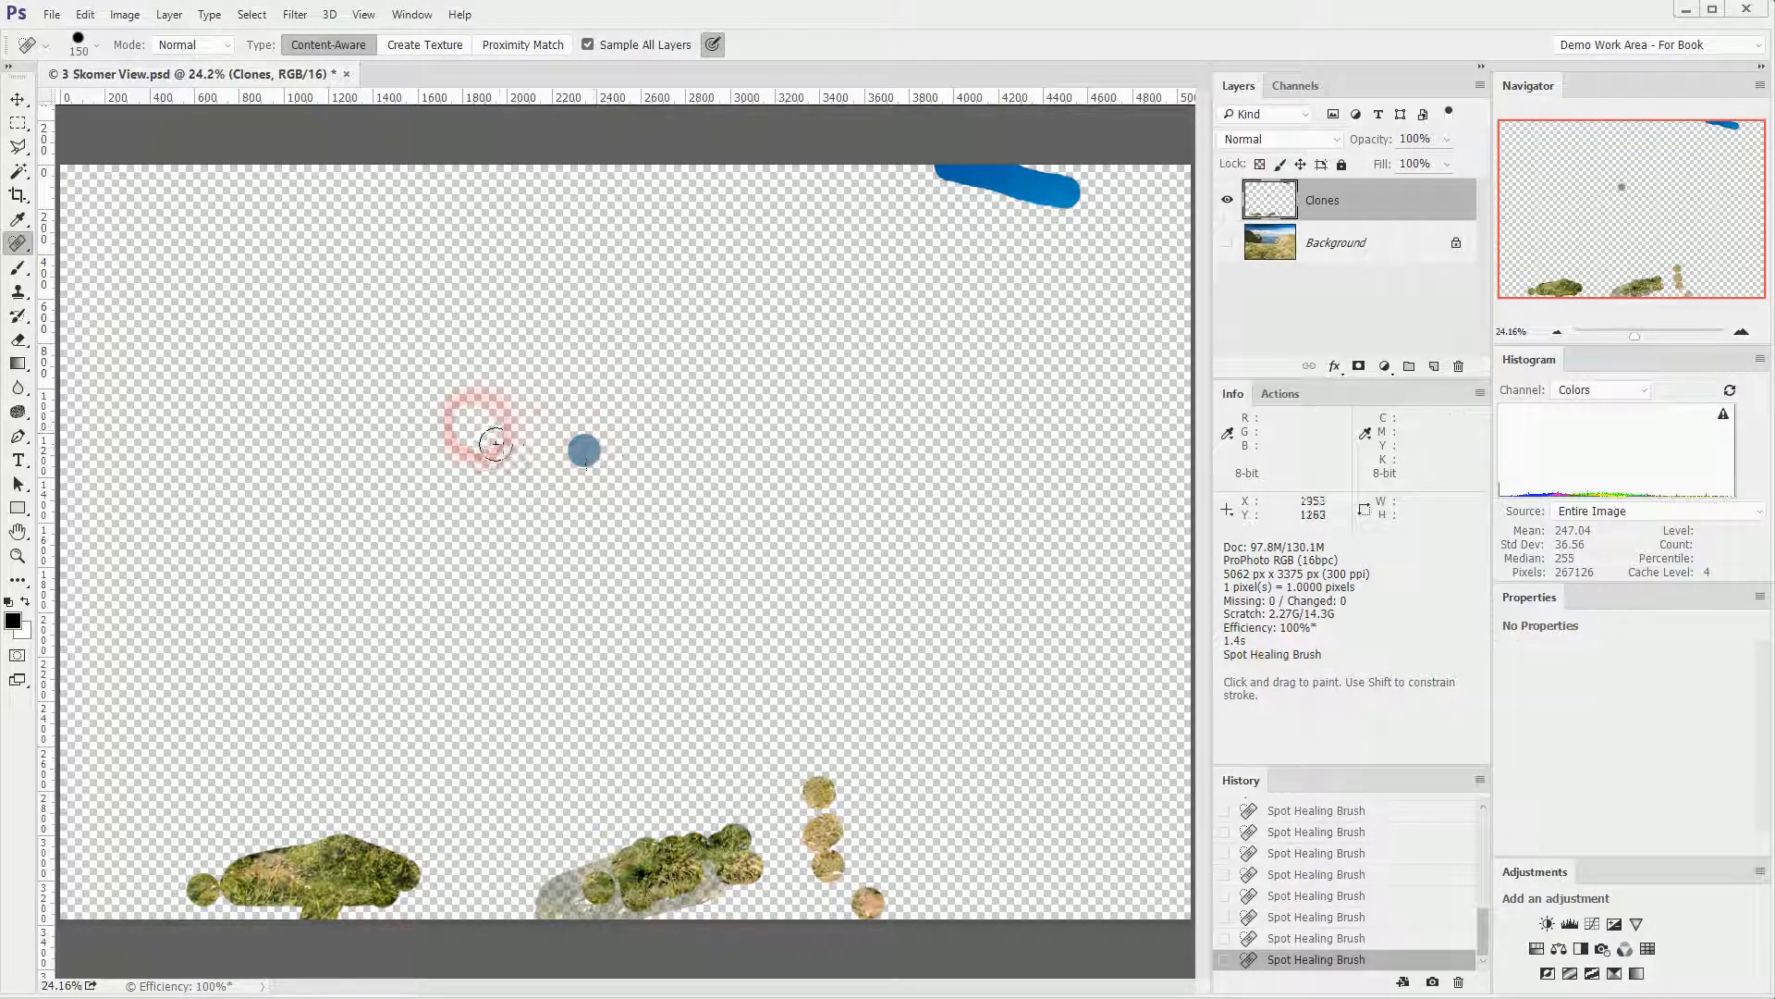
Erase the healed sea patch from the Clones layer with the Eraser Tool at size 300, and show the Background layer again.
{"action": "left_click", "coordinate": [20, 340]}
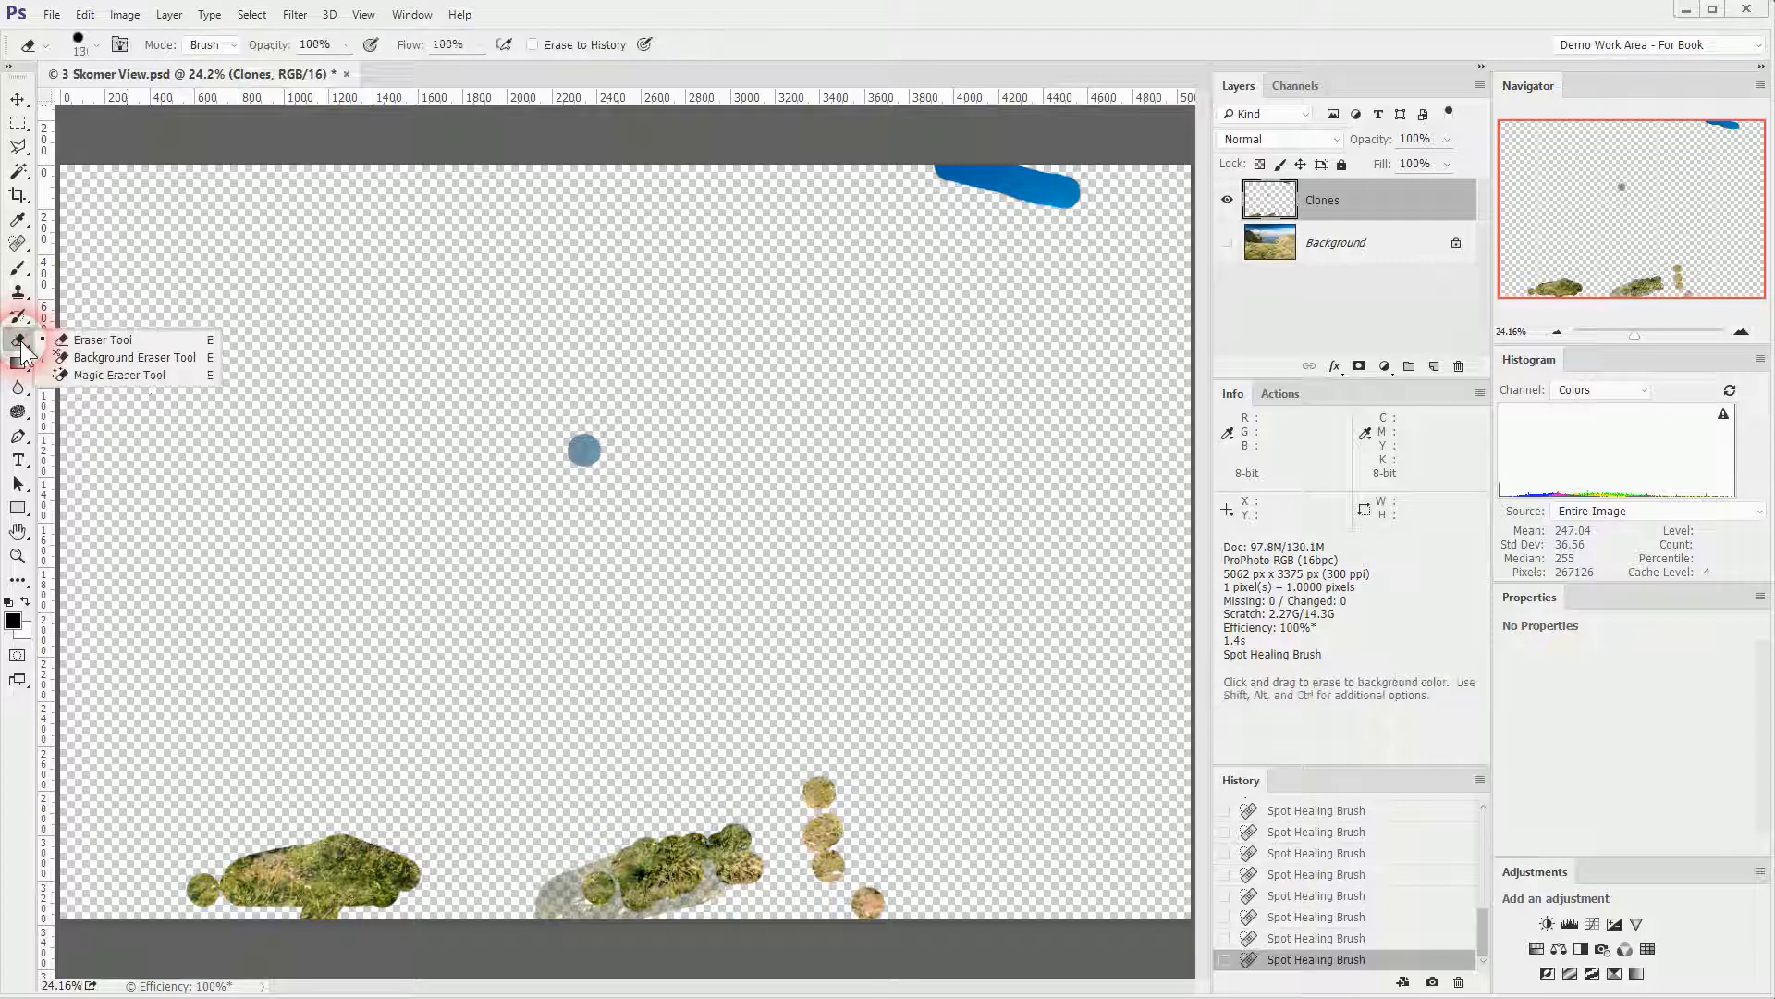
{"action": "left_click", "coordinate": [75, 340]}
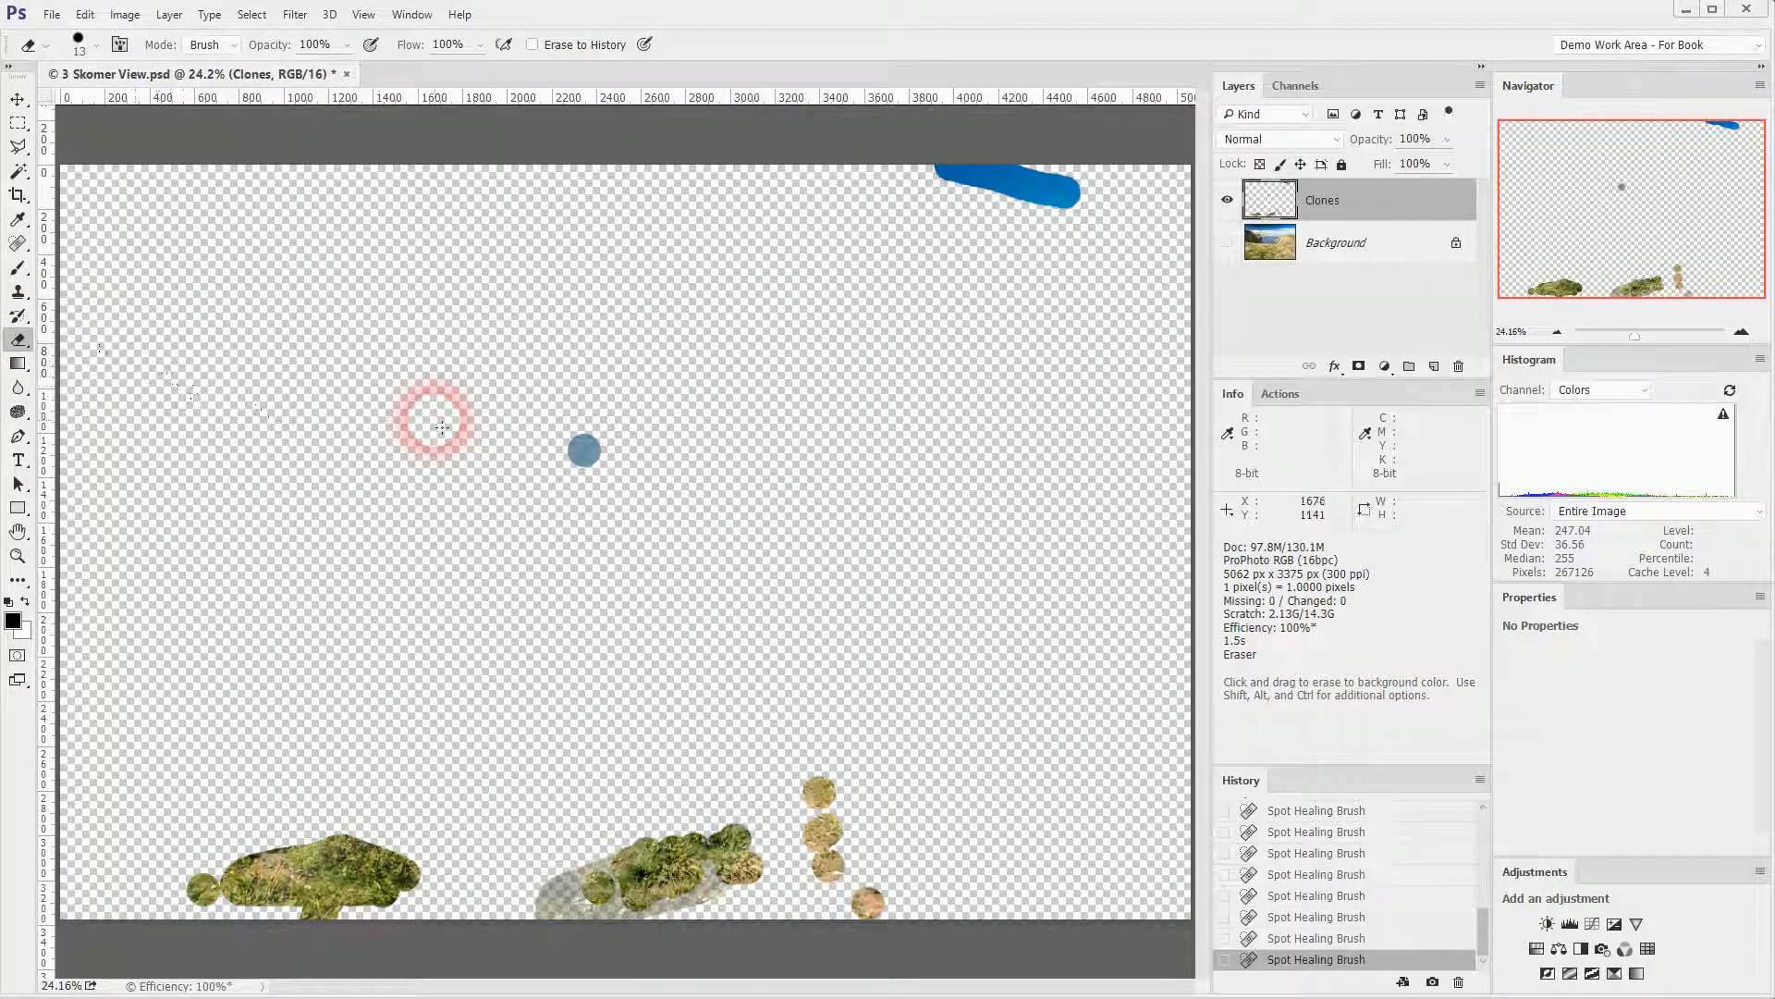
{"action": "key", "text": "bracketright"}
{"action": "key", "text": "bracketright"}
{"action": "key", "text": "bracketright"}
{"action": "key", "text": "bracketright"}
{"action": "key", "text": "bracketright"}
{"action": "key", "text": "bracketright"}
{"action": "key", "text": "bracketright"}
{"action": "key", "text": "bracketright"}
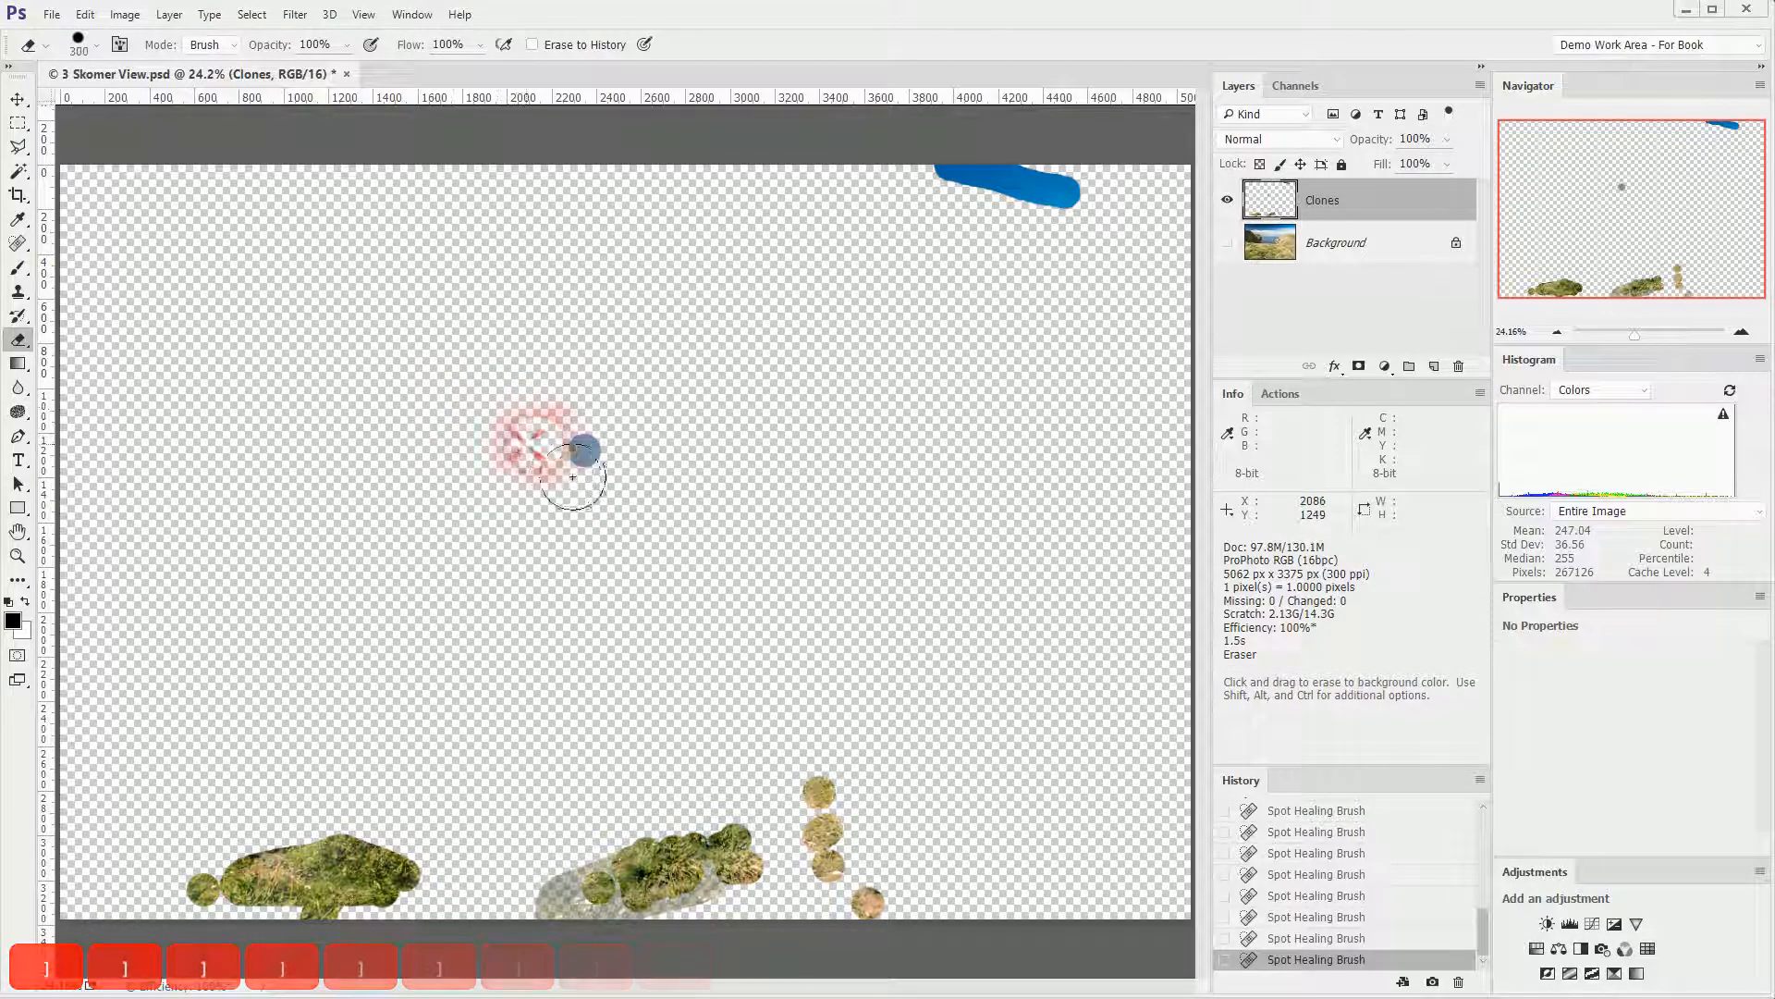
{"action": "mouse_move", "coordinate": [541, 443]}
{"action": "left_mouse_down"}
{"action": "mouse_move", "coordinate": [626, 456]}
{"action": "mouse_move", "coordinate": [493, 477]}
{"action": "left_mouse_up"}
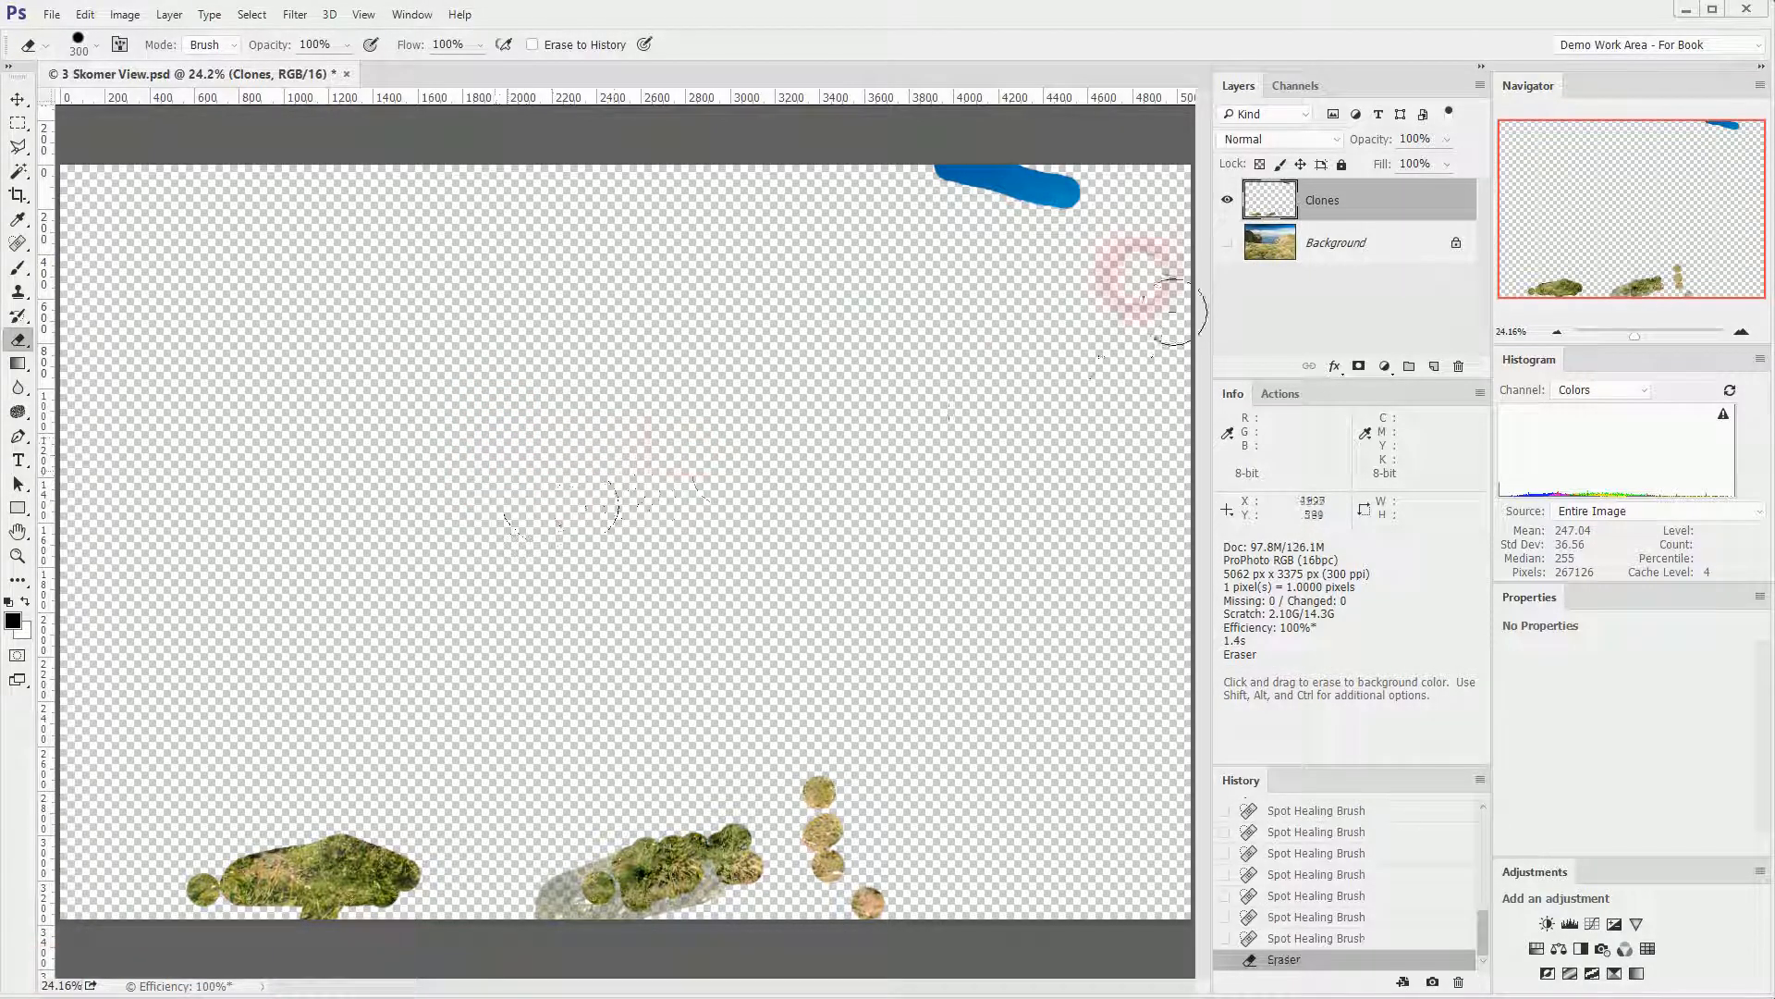
{"action": "left_click", "coordinate": [1230, 244]}
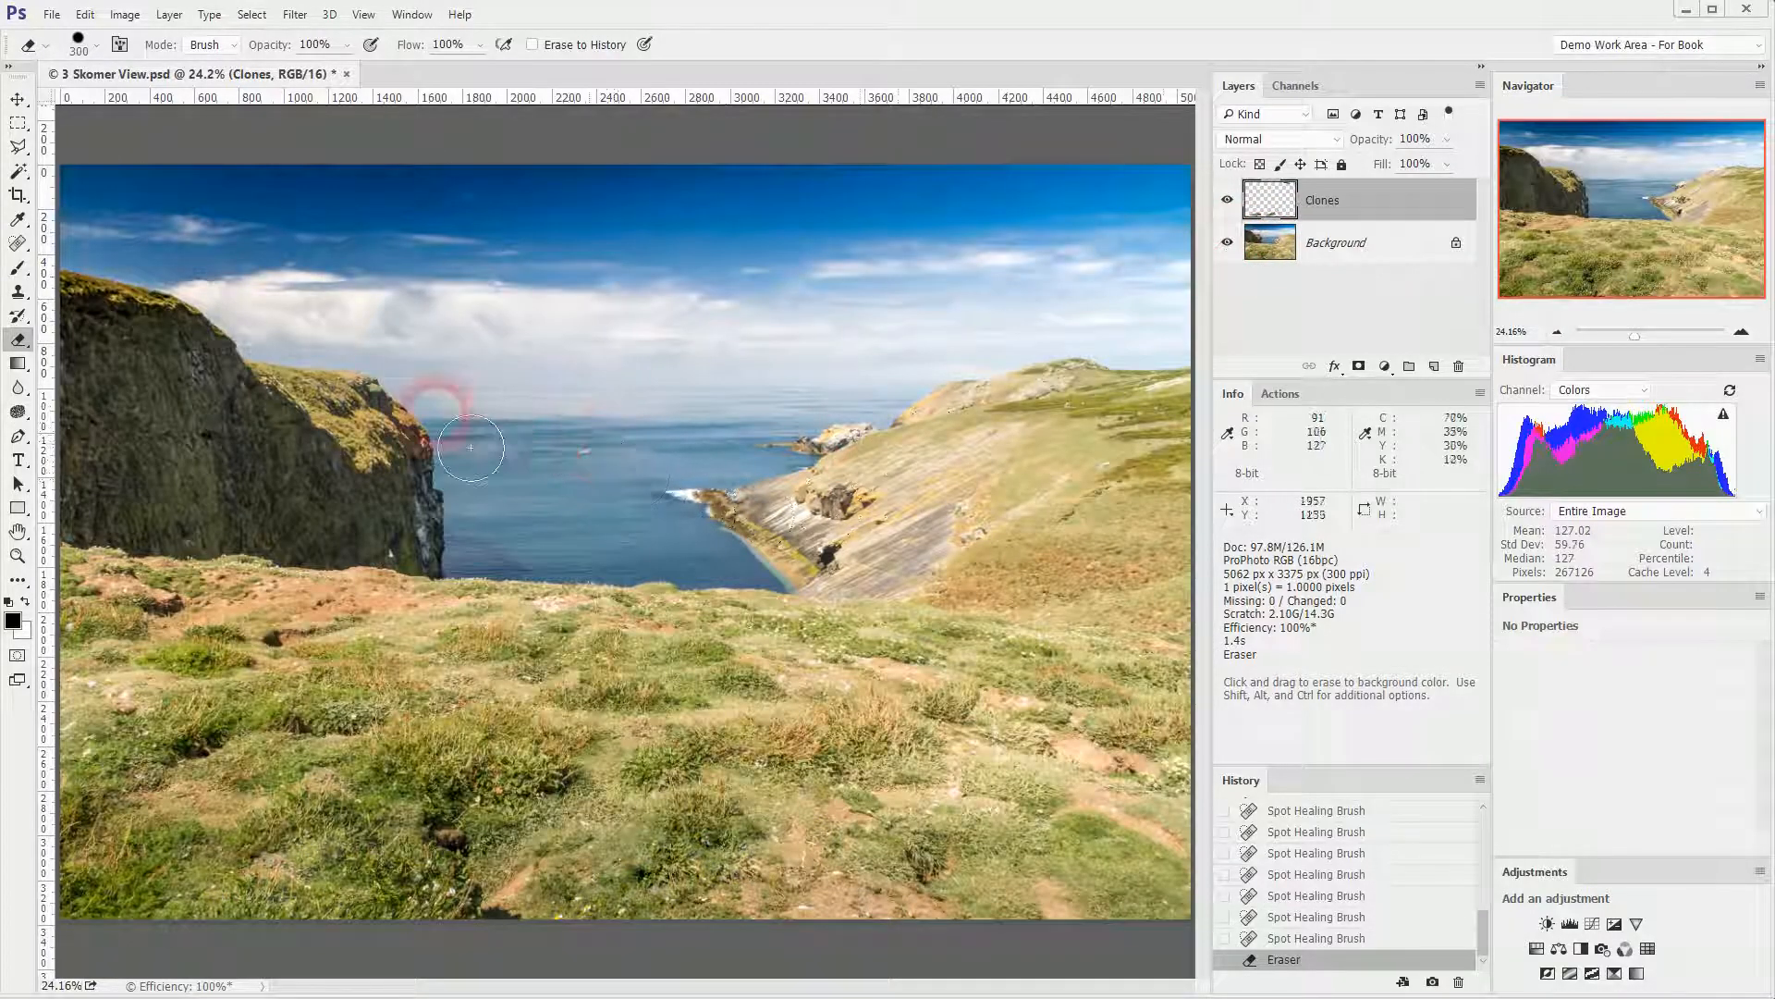
Heal the white speck on the sea again with the Content-Aware Spot Healing Brush on the Clones layer.
{"action": "left_click", "coordinate": [21, 246]}
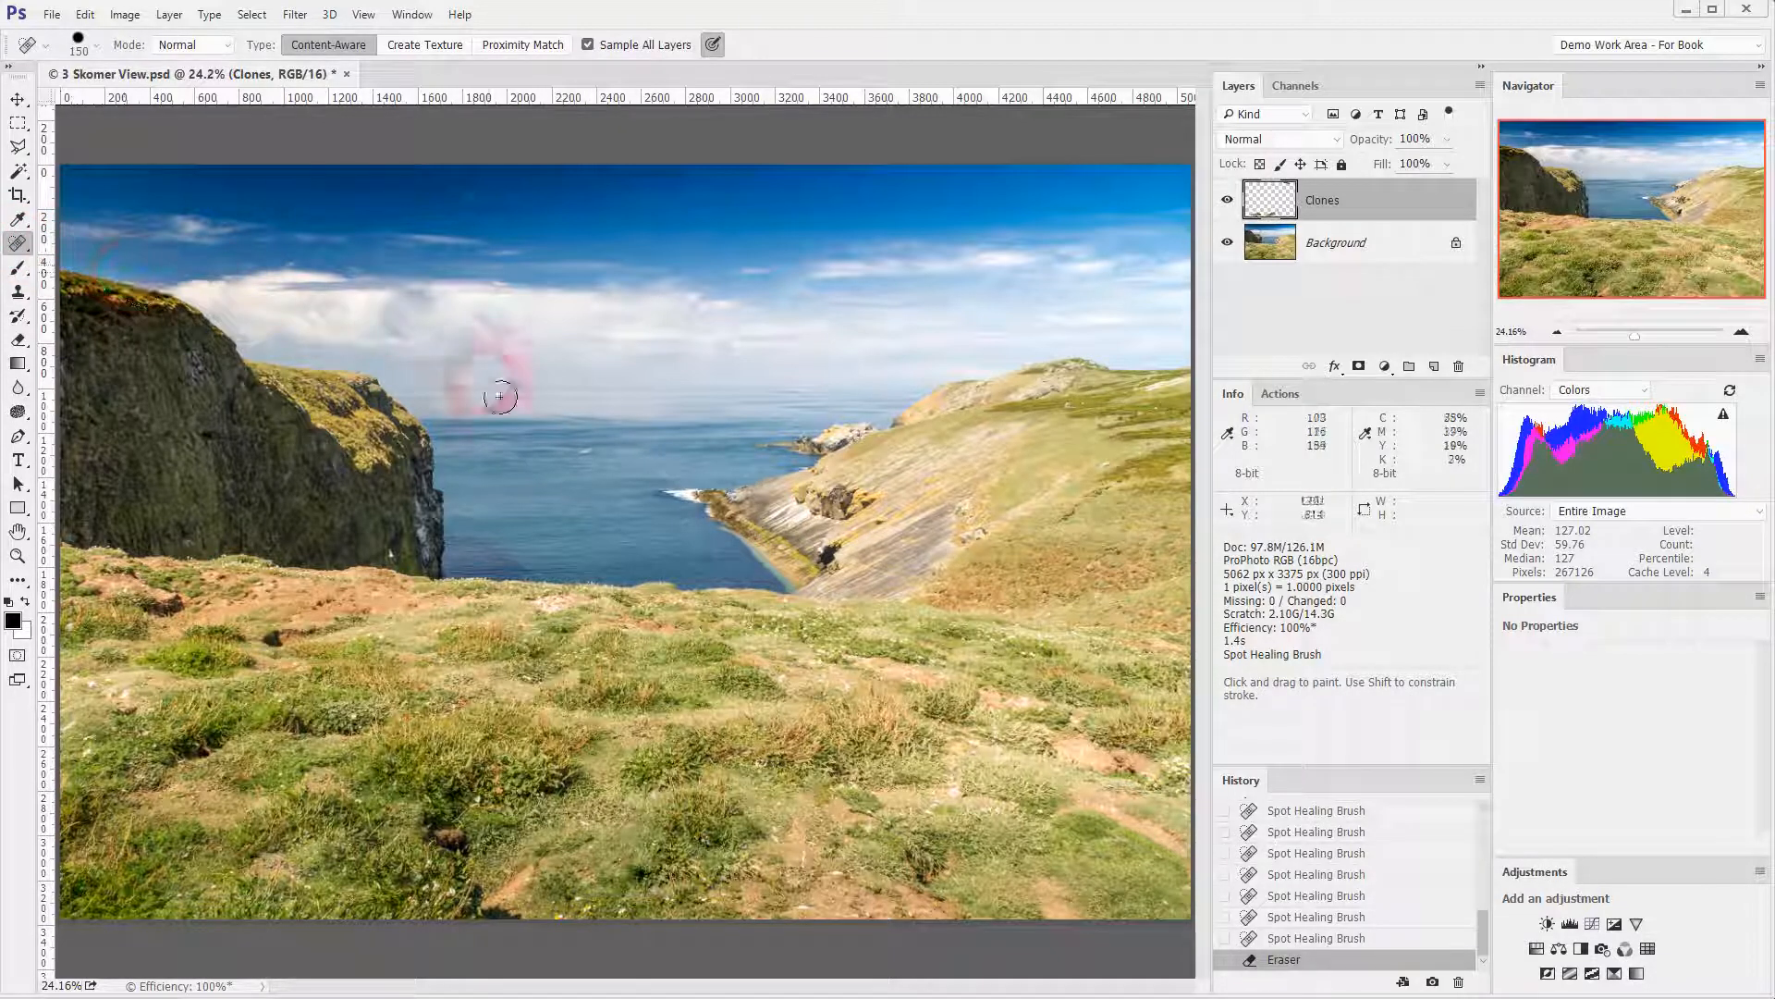
{"action": "left_click", "coordinate": [504, 518]}
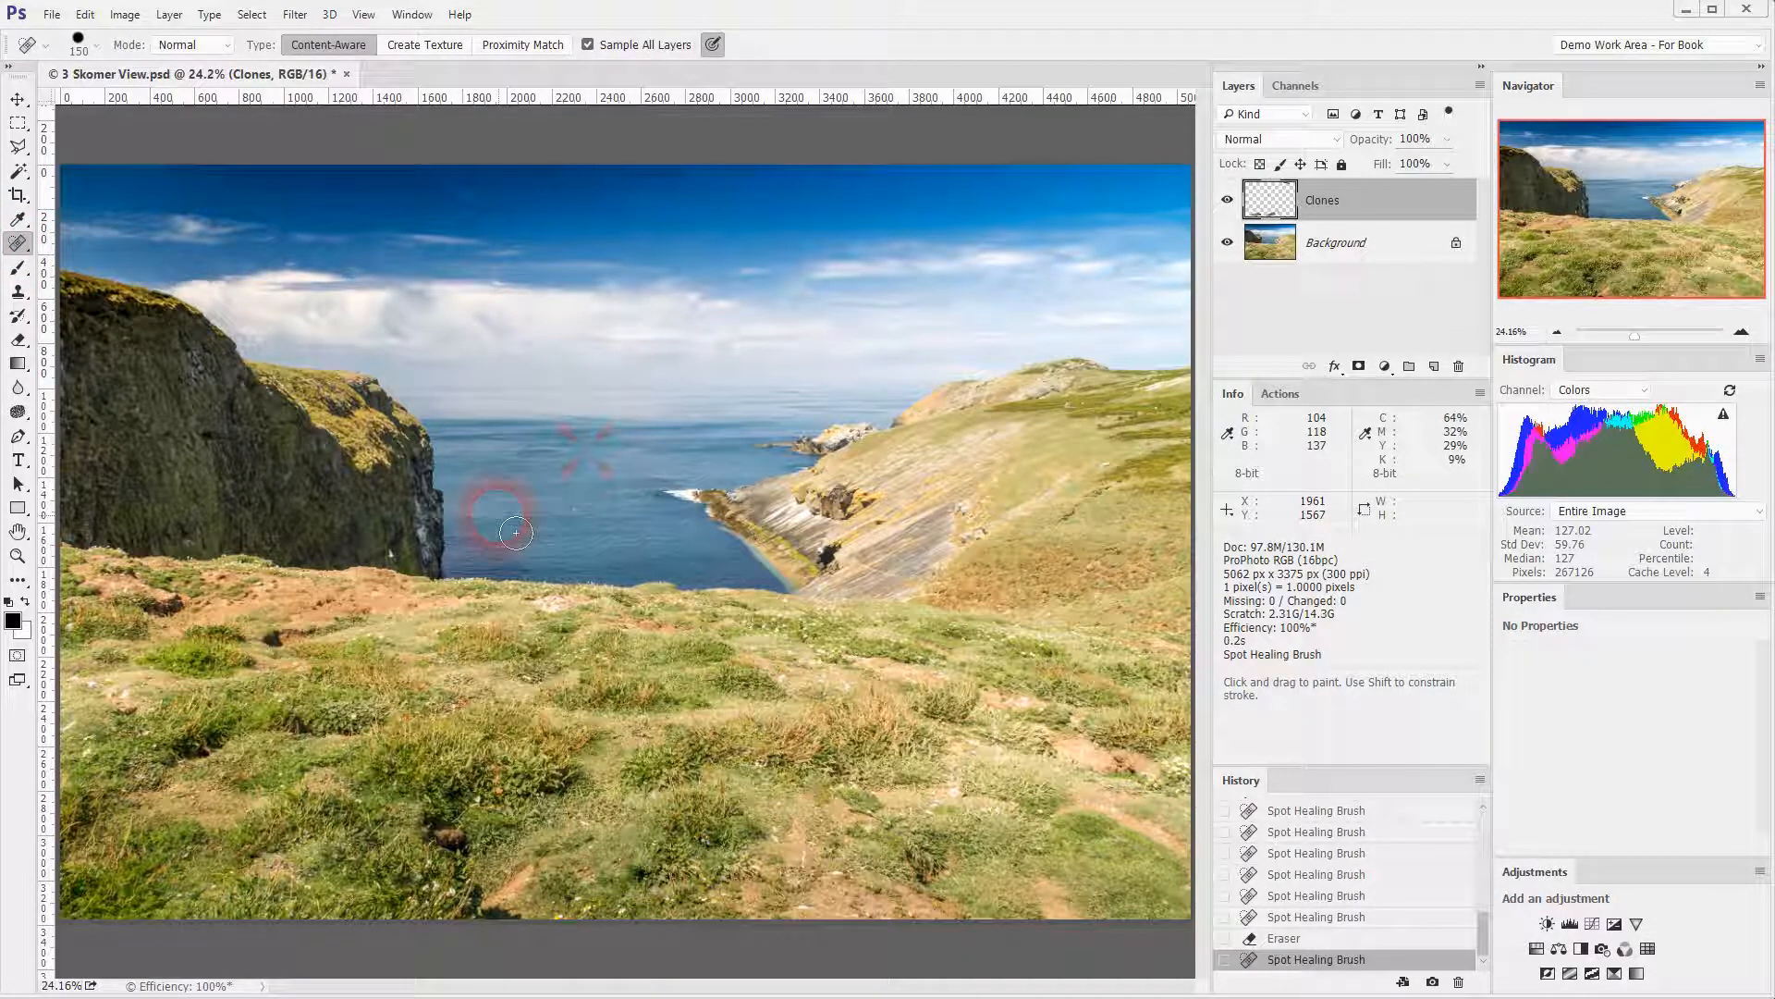
Add a Black & White adjustment layer above the Clones layer.
{"action": "left_click", "coordinate": [1307, 209]}
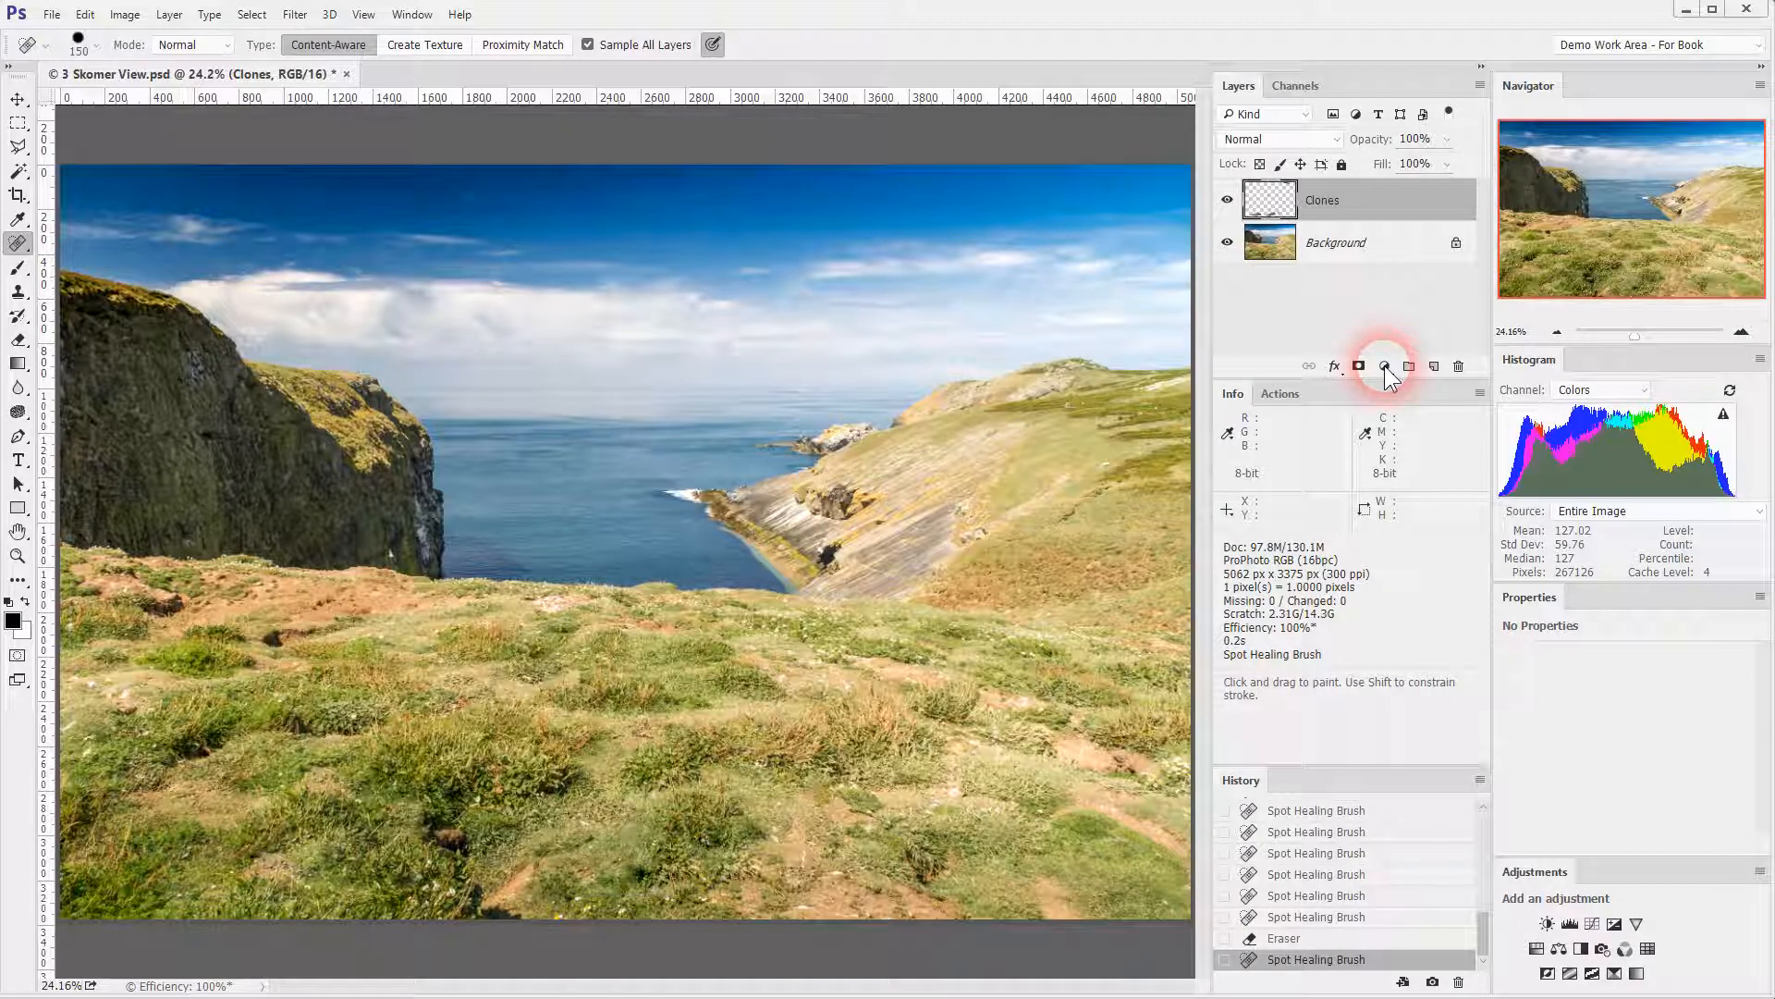
{"action": "key", "text": "space"}
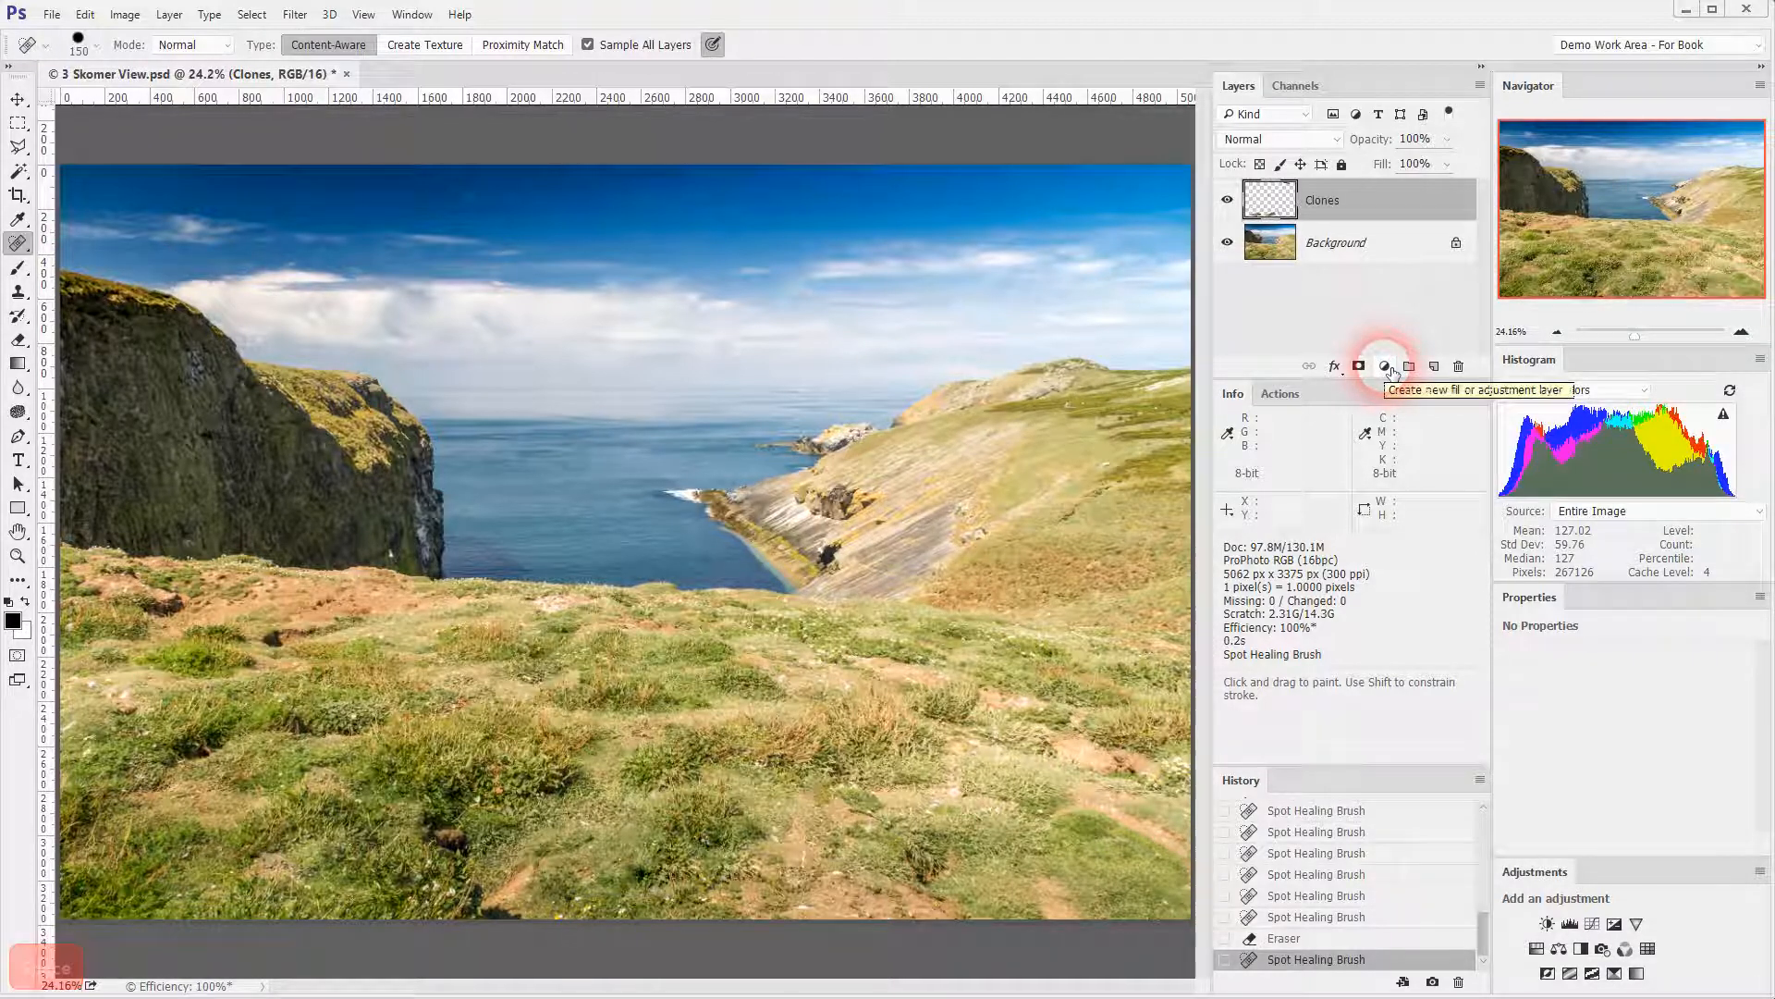
{"action": "left_click", "coordinate": [1384, 367]}
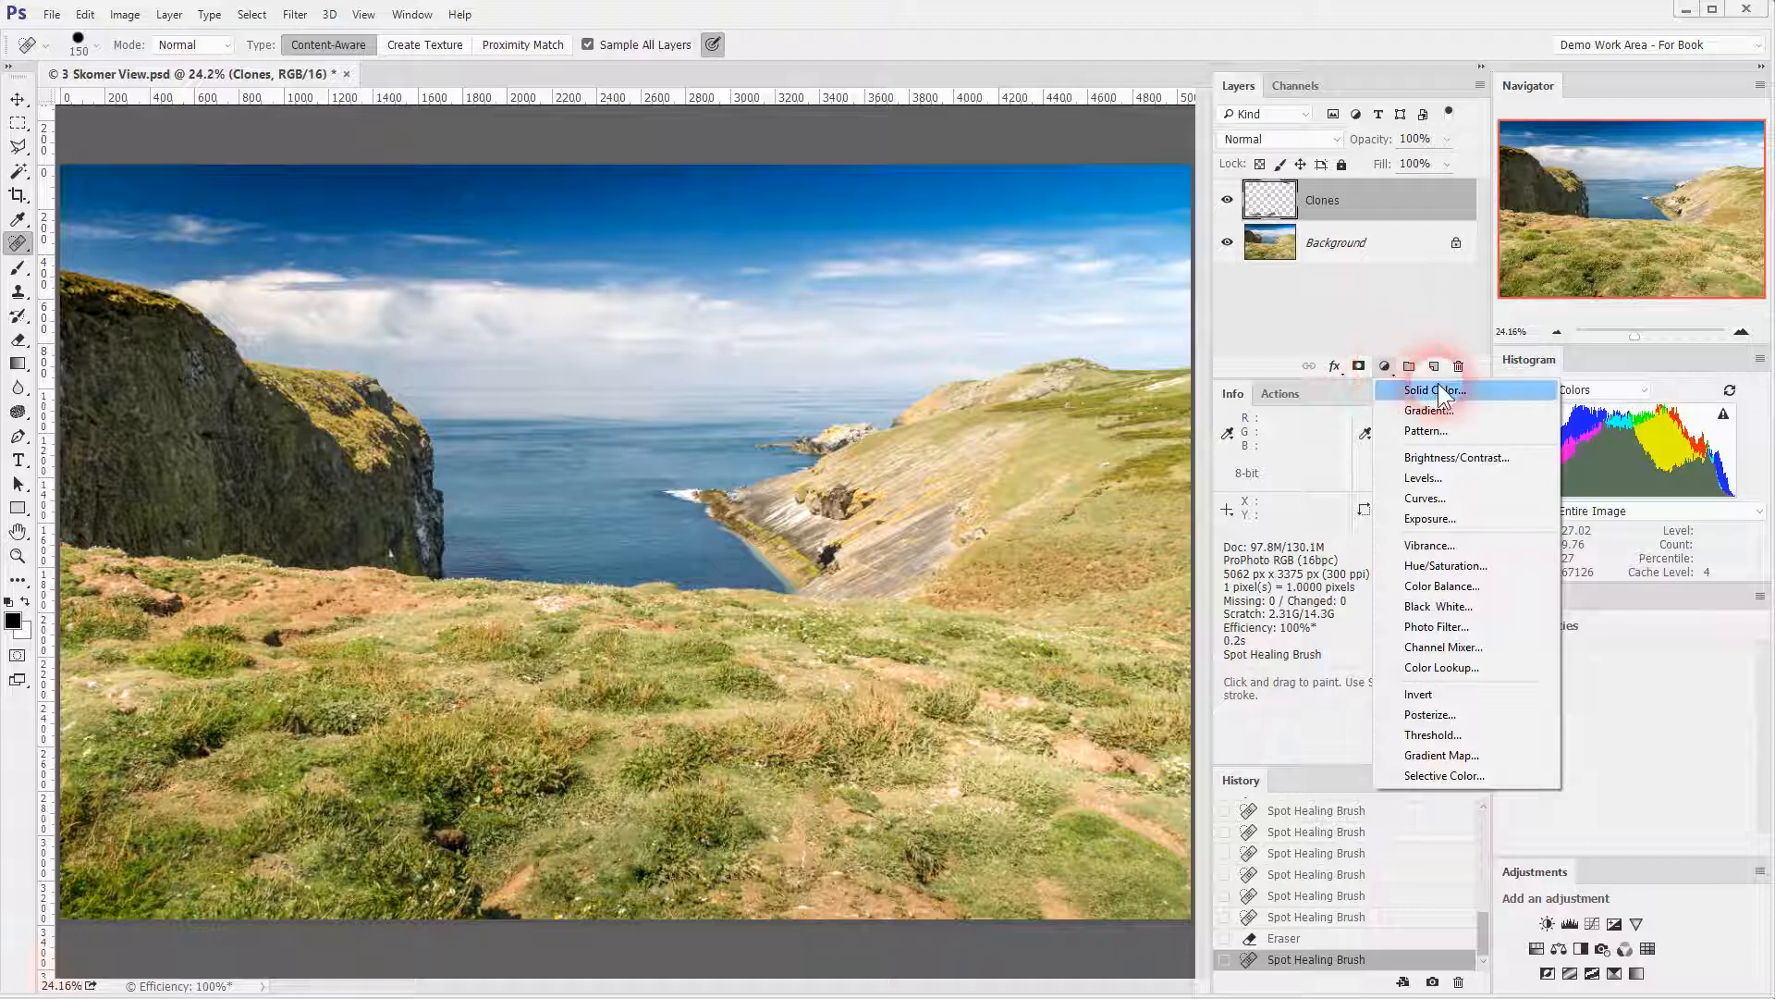
{"action": "left_click", "coordinate": [1446, 414]}
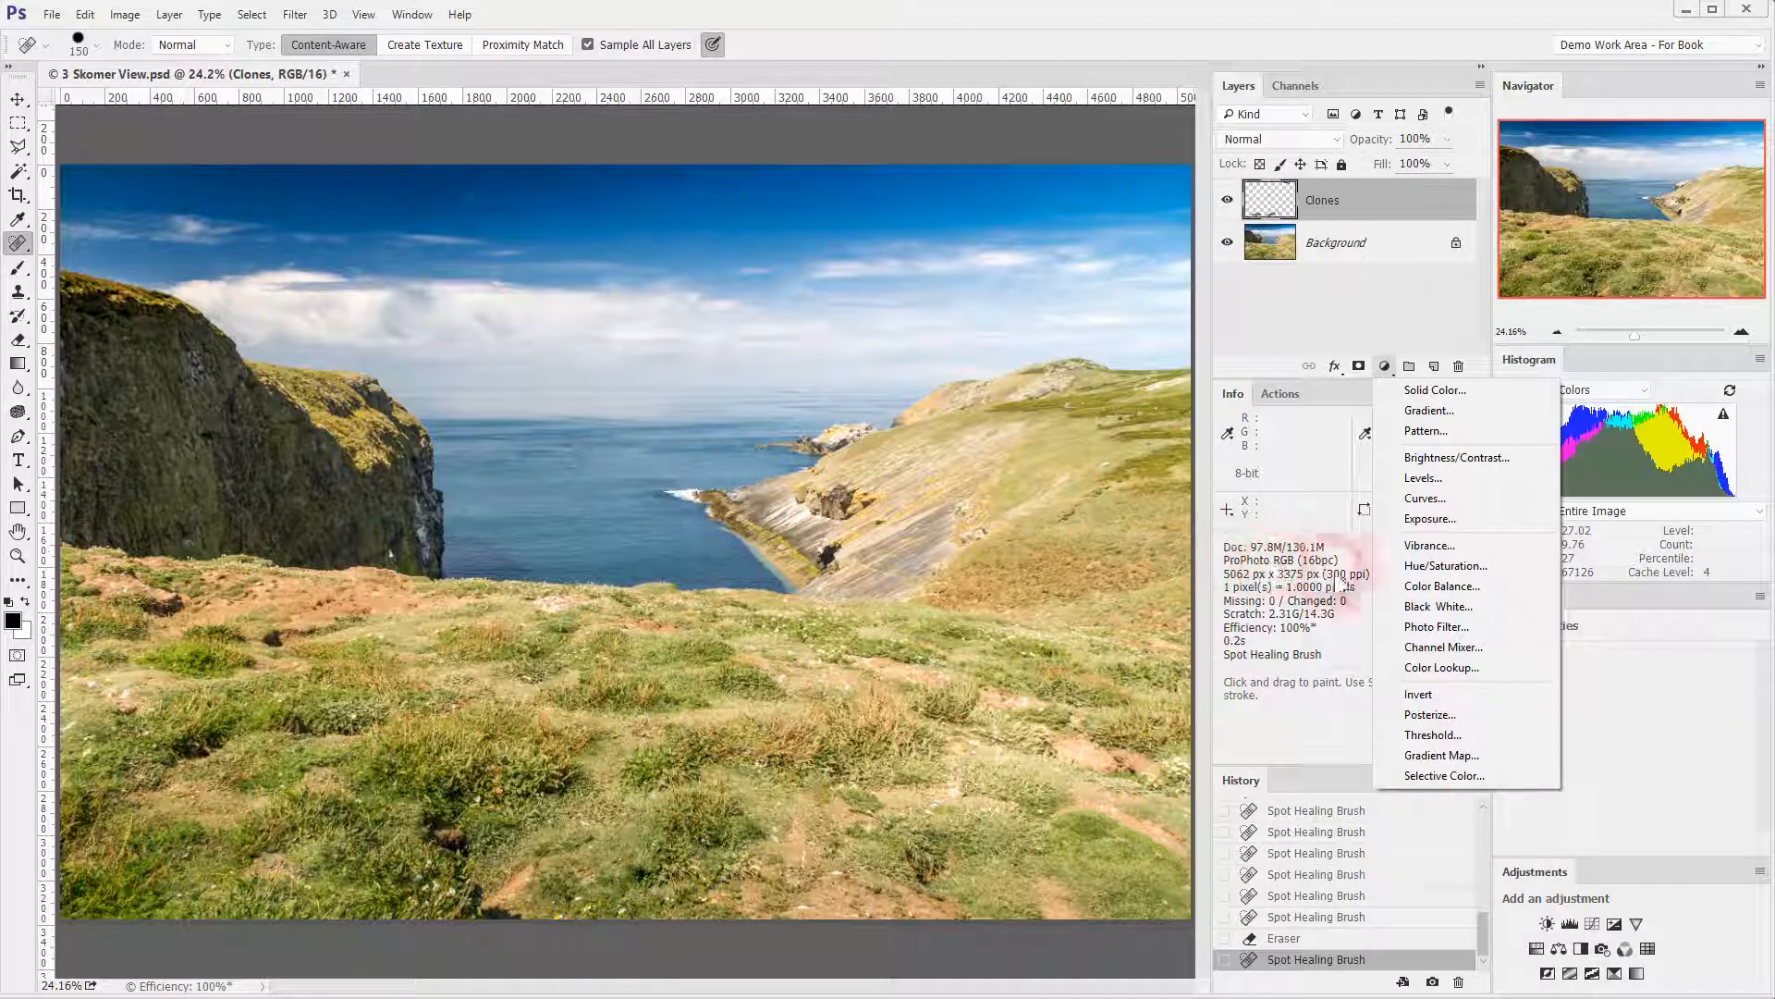
{"action": "left_click", "coordinate": [1429, 614]}
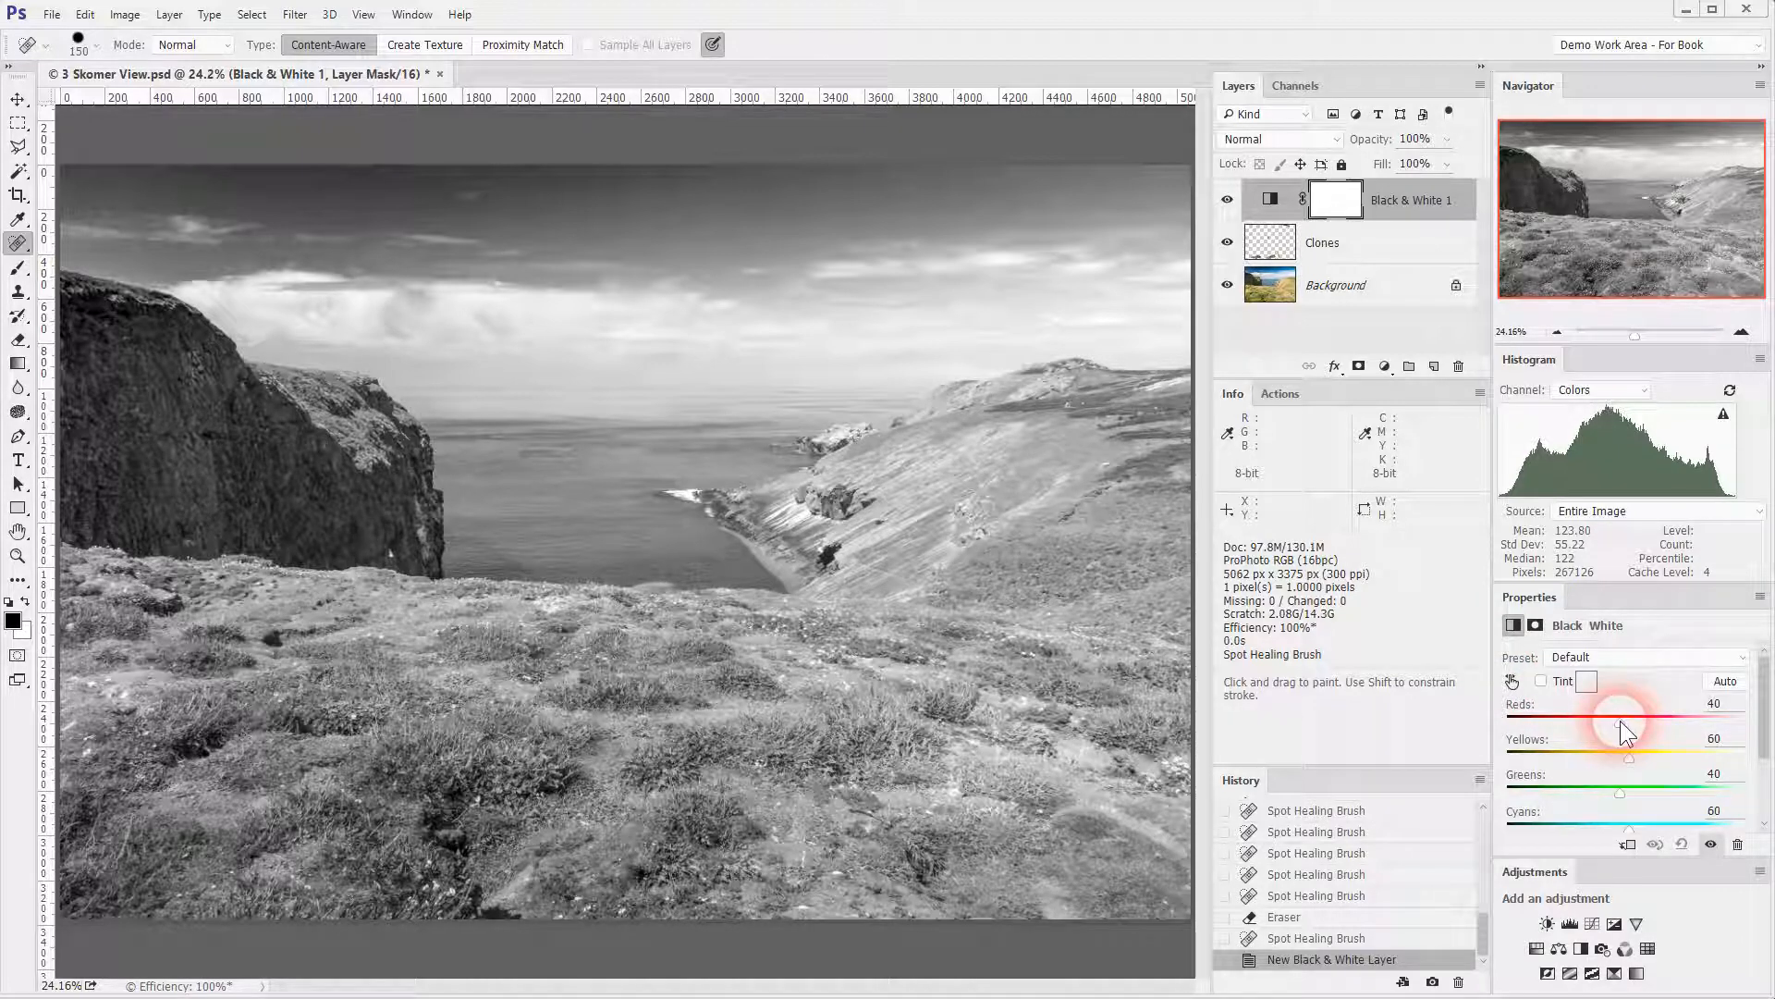
Set the Black & White adjustment's Reds to 146 and Blues to -20.
{"action": "left_click_drag", "start_coordinate": [1620, 720], "coordinate": [1670, 721]}
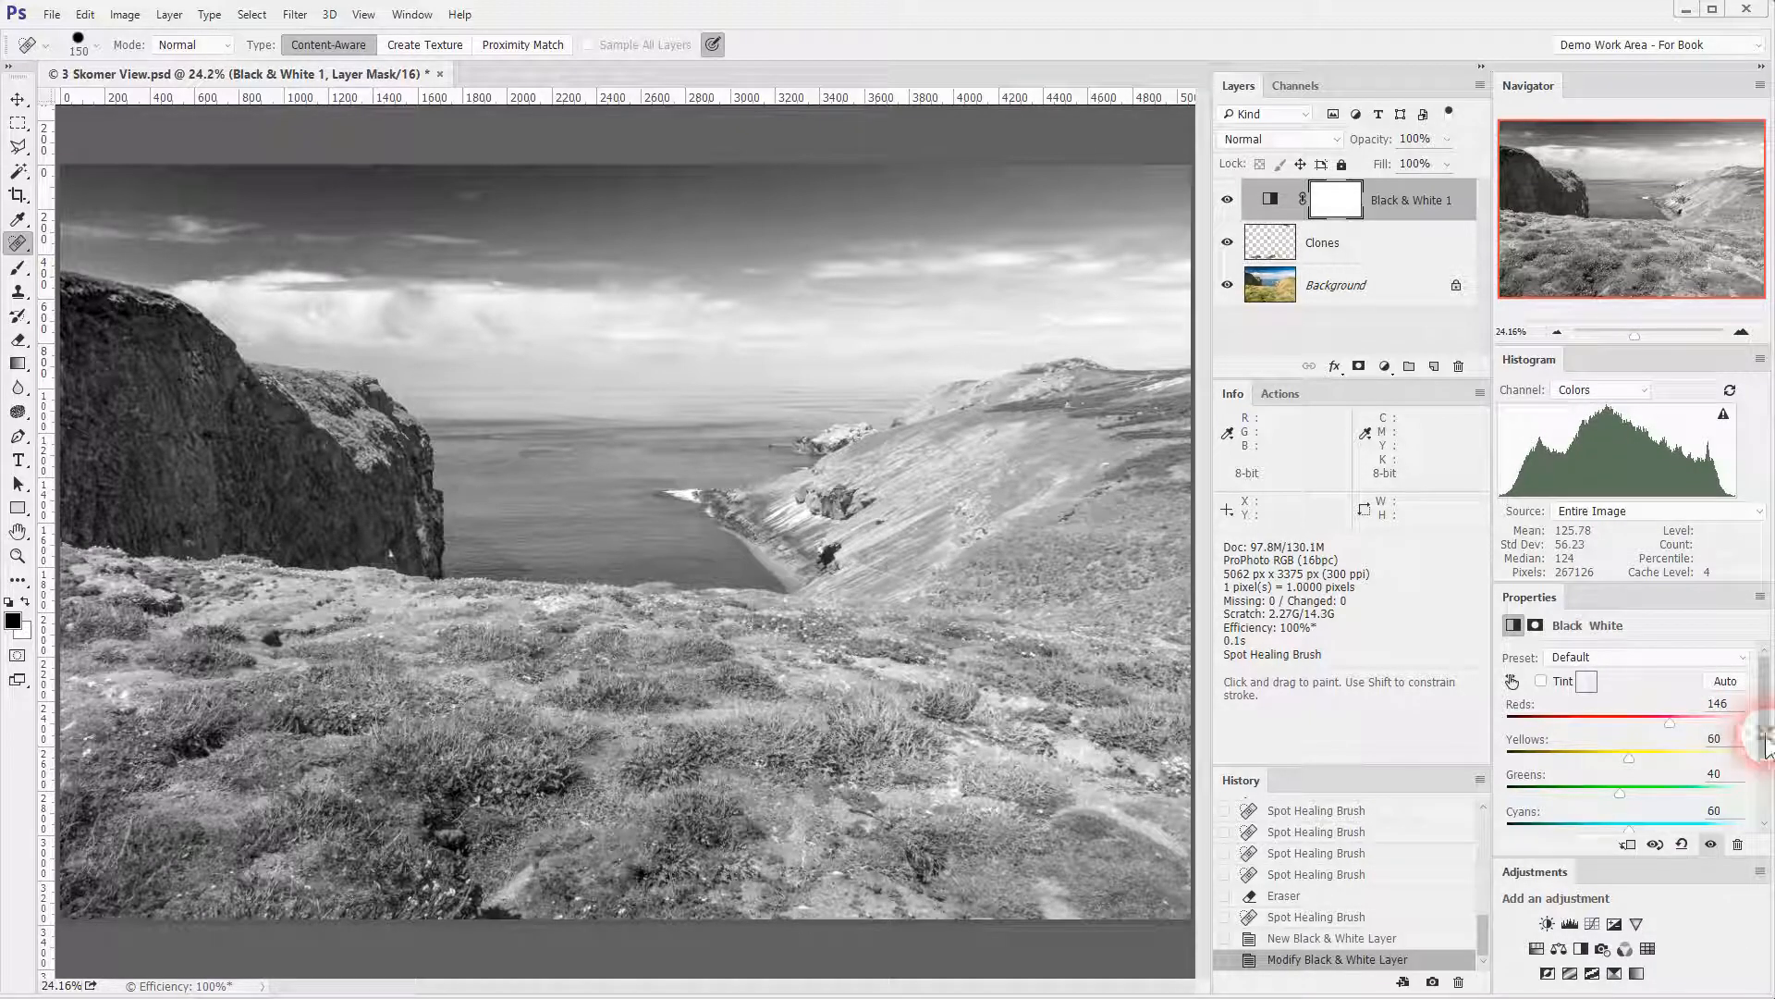
{"action": "scroll", "coordinate": [1747, 735], "scroll_direction": "down", "scroll_amount": 3}
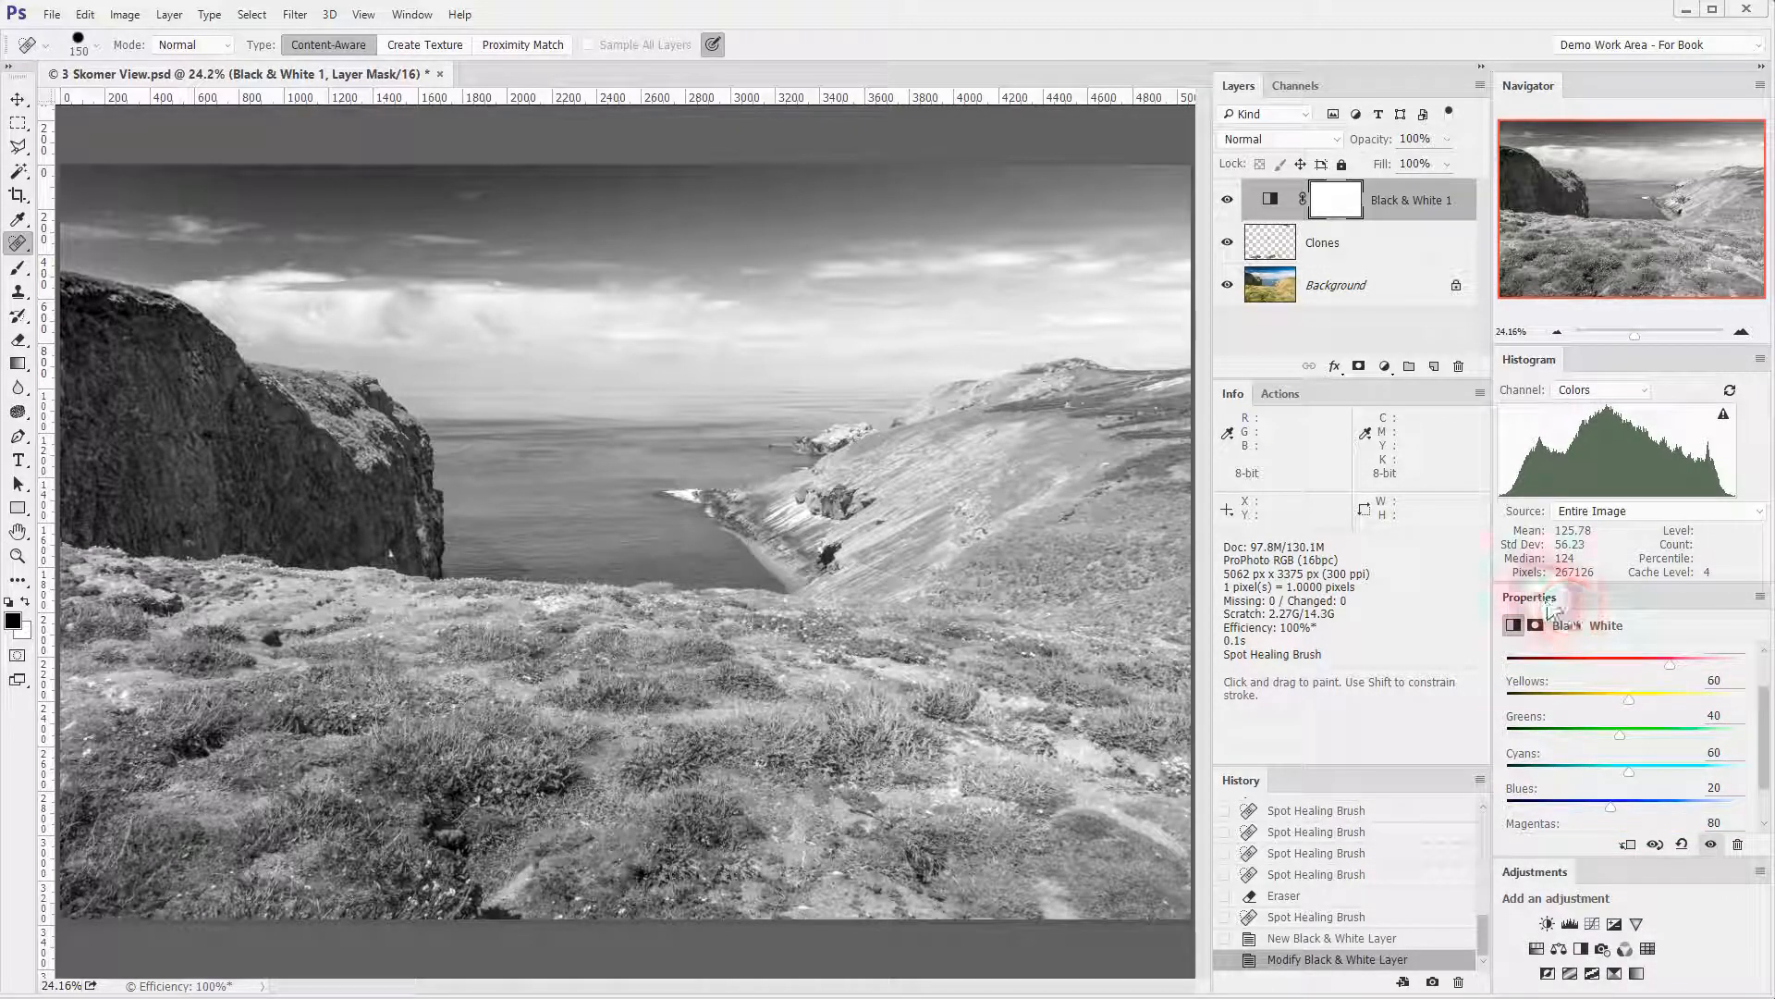
{"action": "left_click_drag", "start_coordinate": [1761, 727], "coordinate": [1762, 739]}
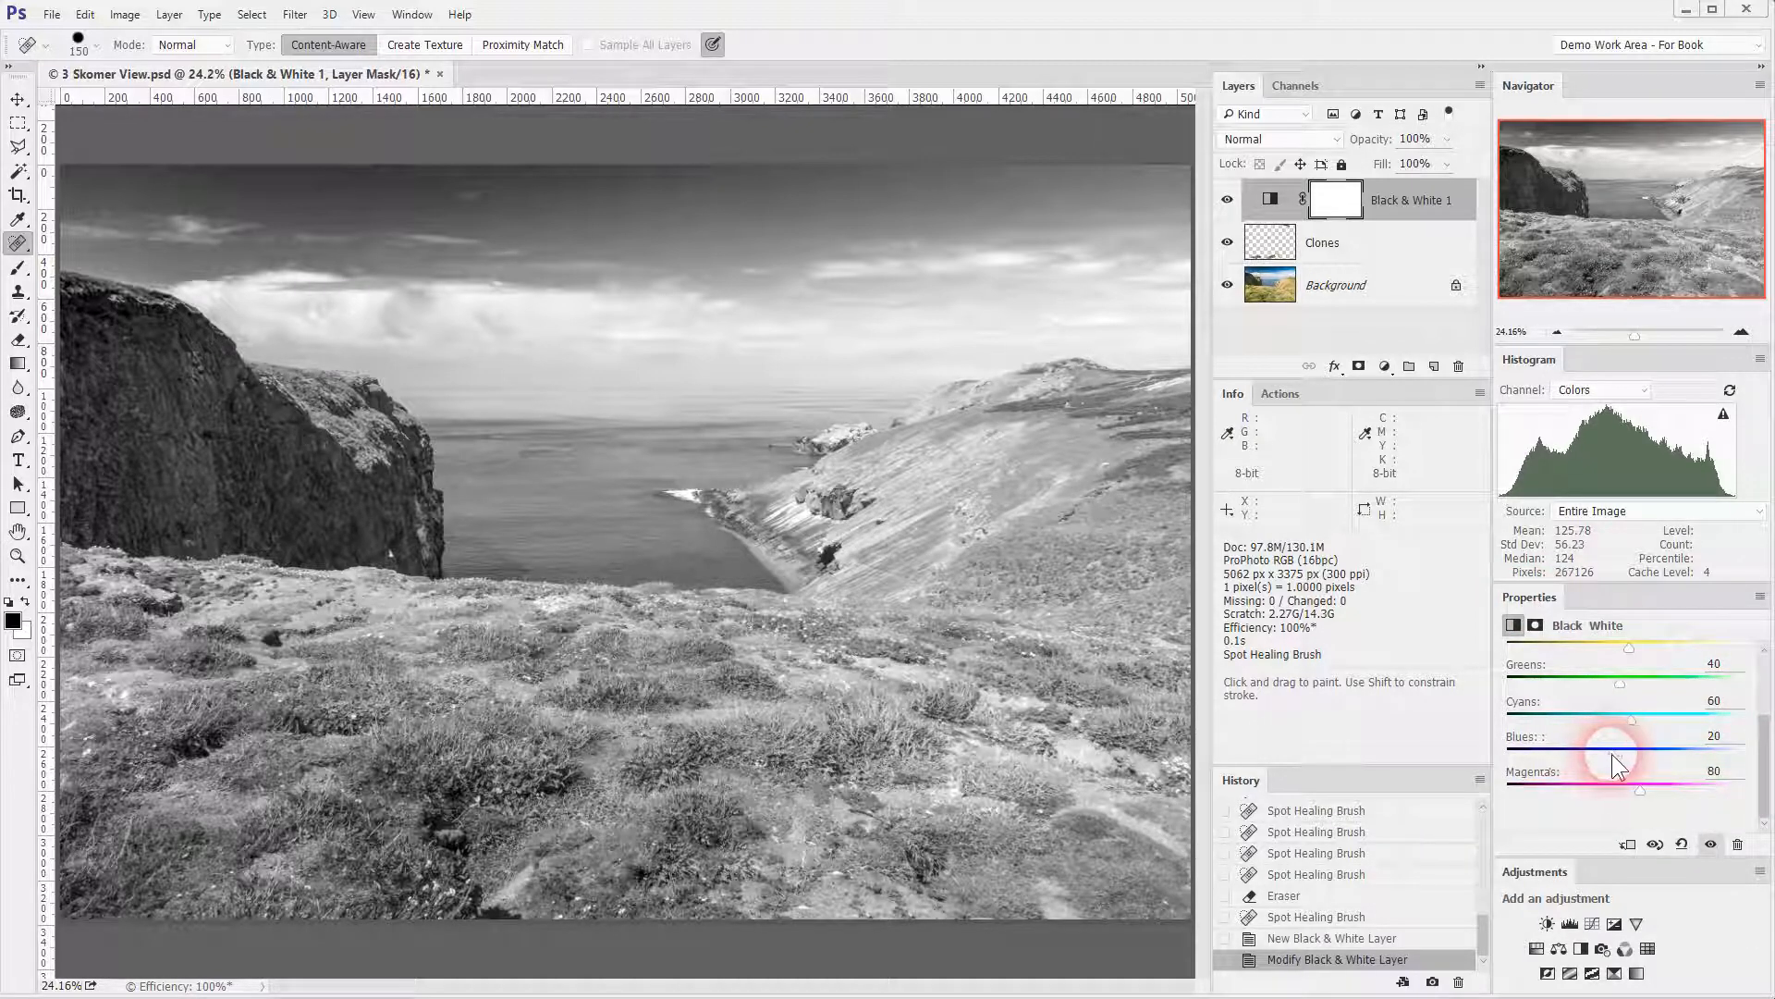
{"action": "mouse_move", "coordinate": [1611, 753]}
{"action": "left_mouse_down"}
{"action": "mouse_move", "coordinate": [1567, 754]}
{"action": "mouse_move", "coordinate": [1618, 753]}
{"action": "mouse_move", "coordinate": [1569, 753]}
{"action": "mouse_move", "coordinate": [1592, 755]}
{"action": "left_mouse_up"}
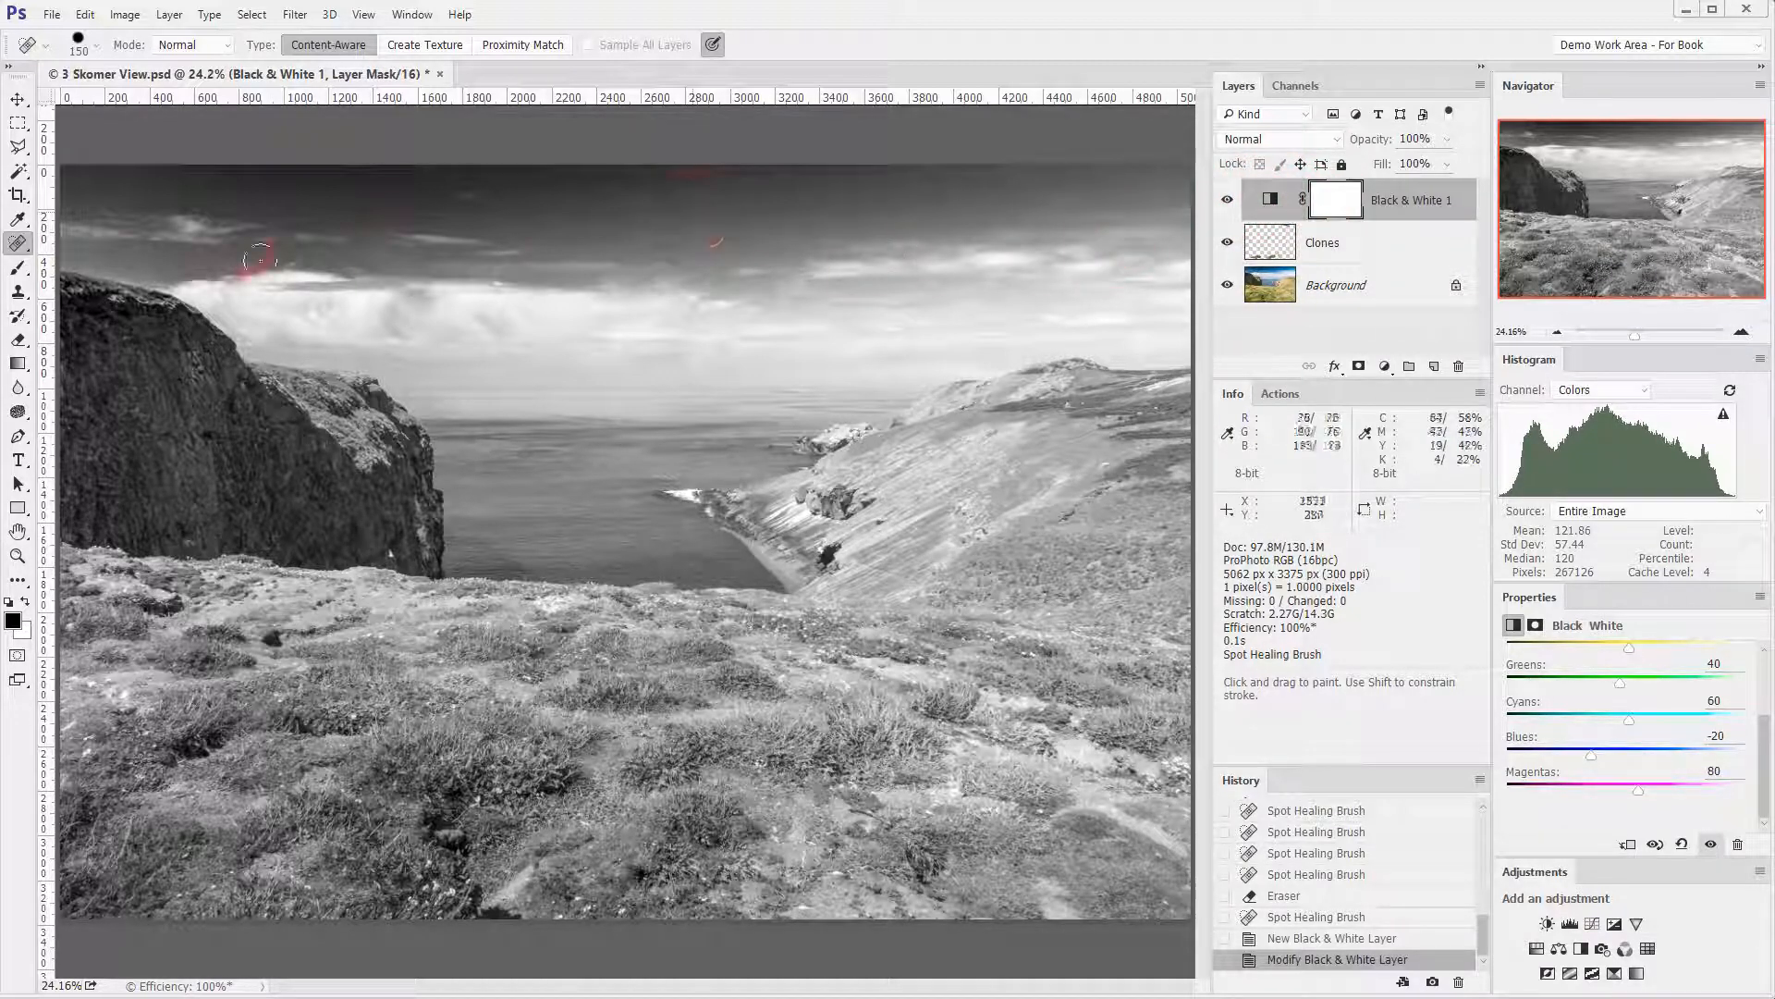
Paint black on the Black & White layer mask with a size 700 brush over the right-hand headland and foreground grass to reveal their colour.
{"action": "left_click", "coordinate": [19, 268]}
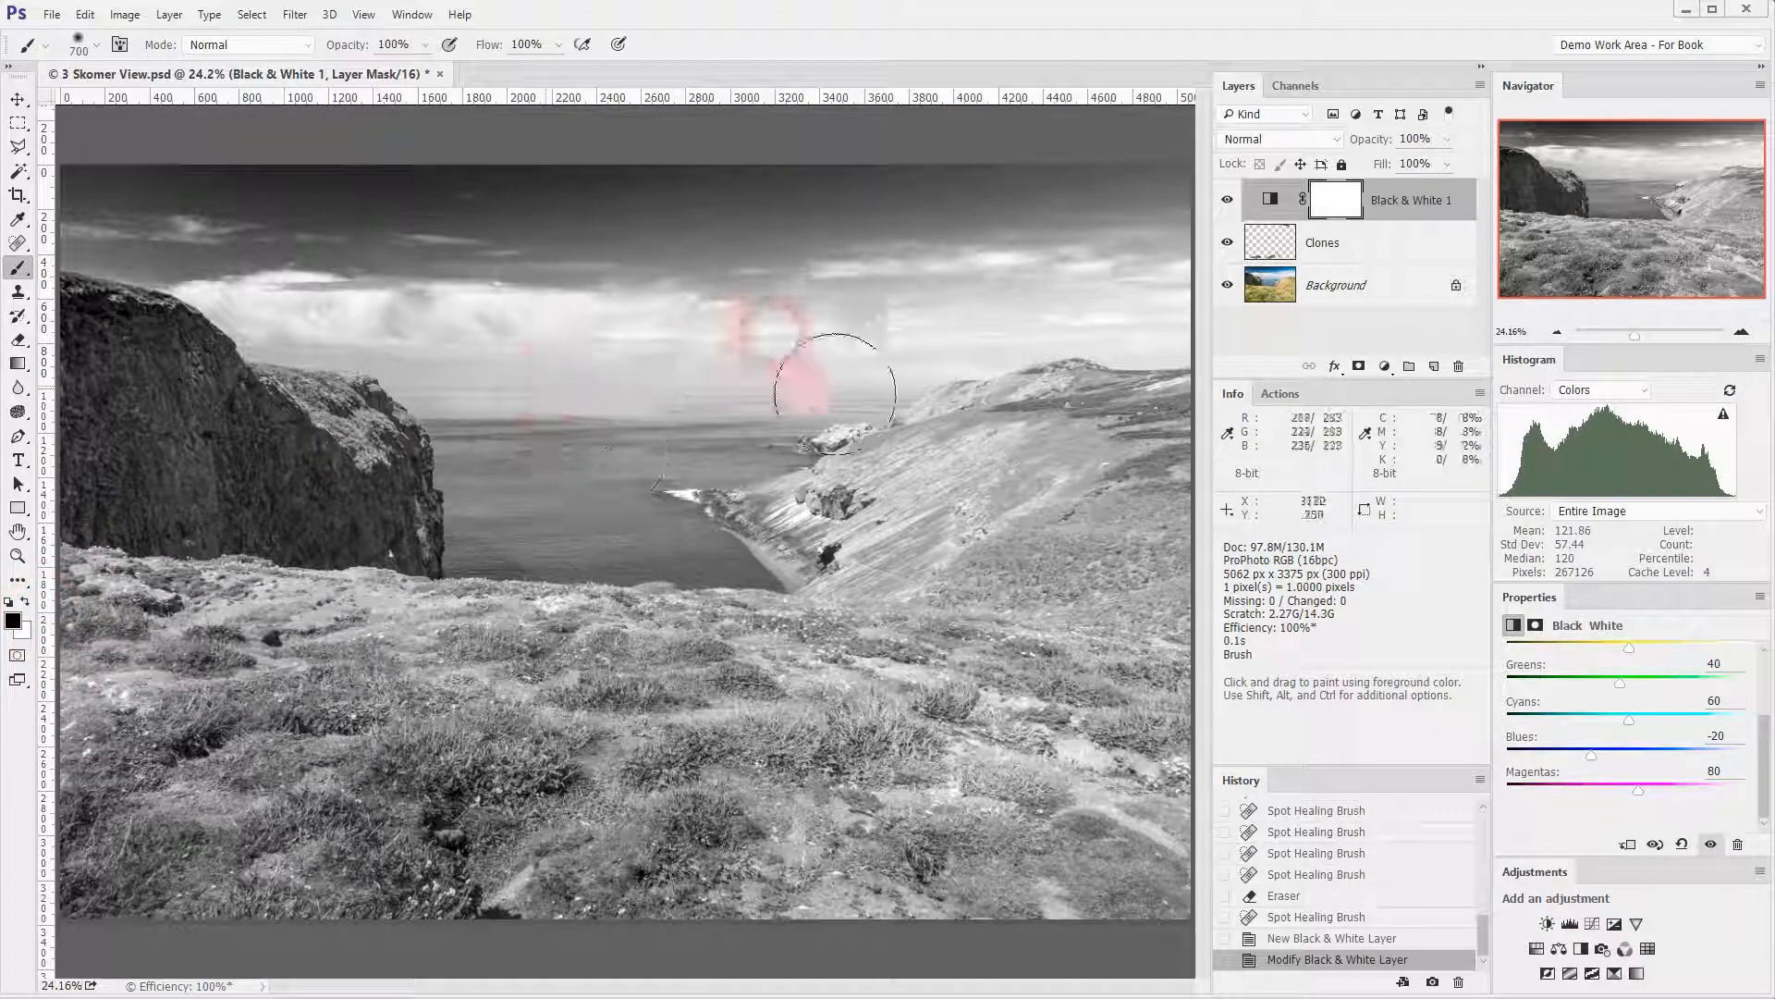
{"action": "left_click", "coordinate": [1352, 208]}
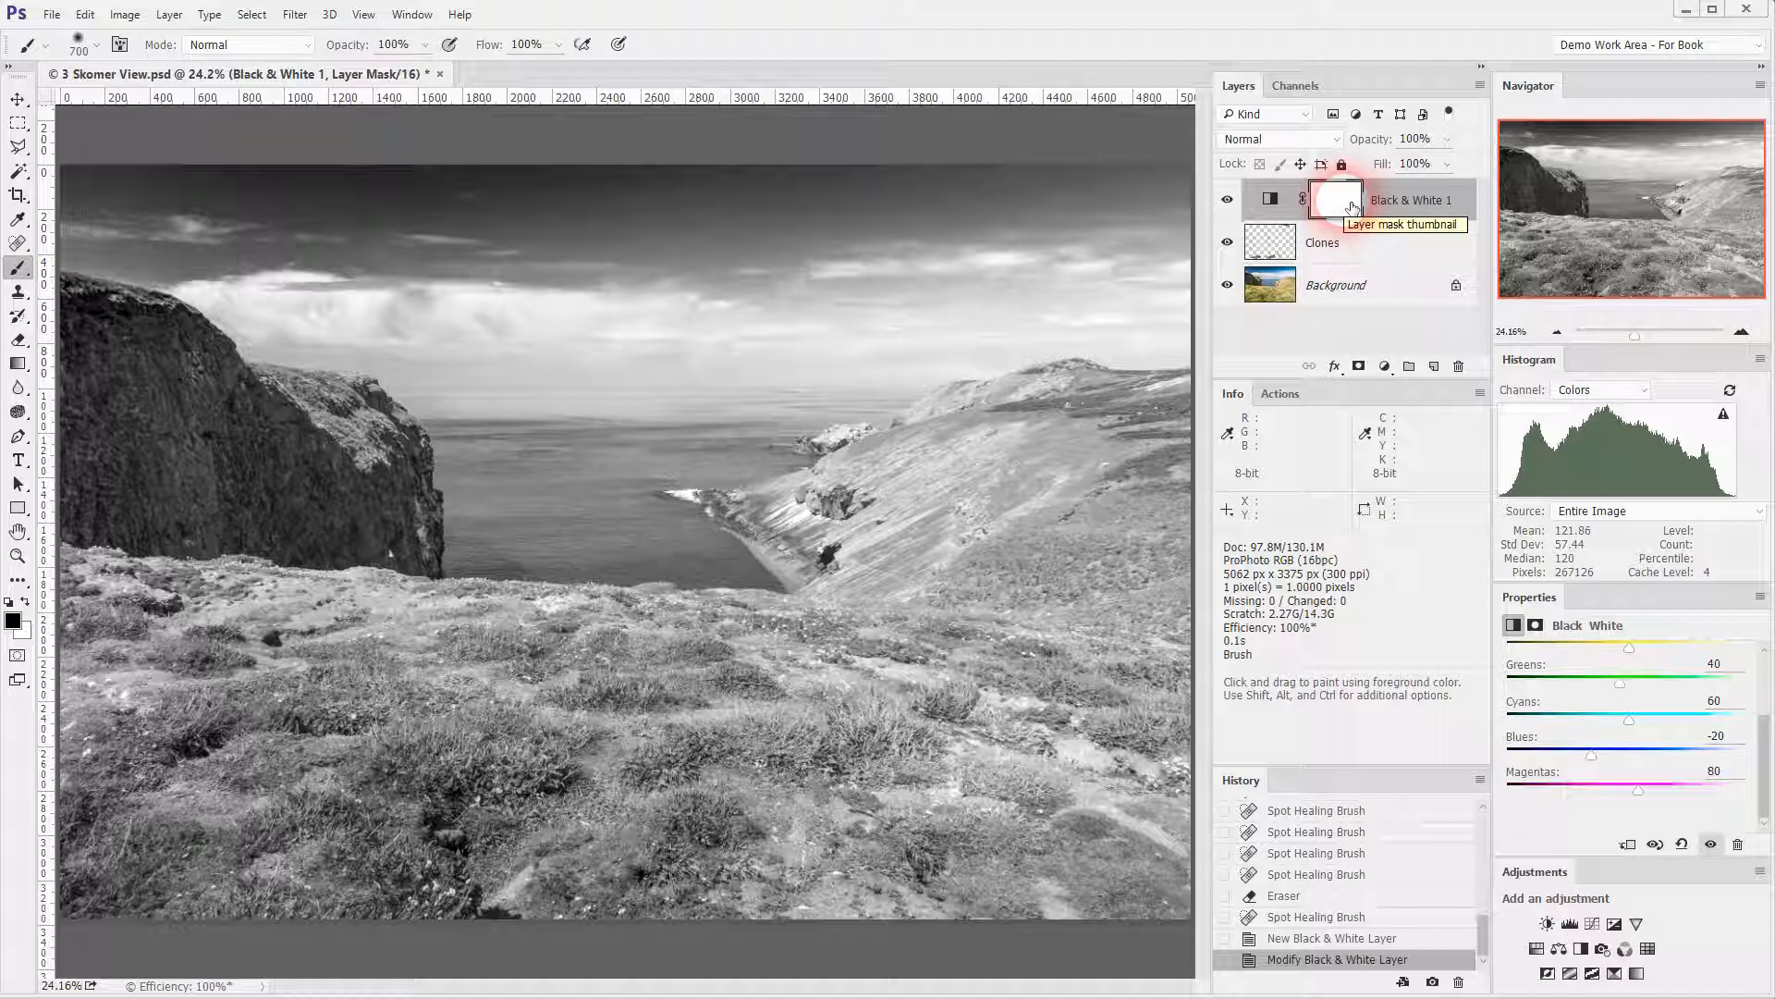
{"action": "left_click", "coordinate": [1352, 208]}
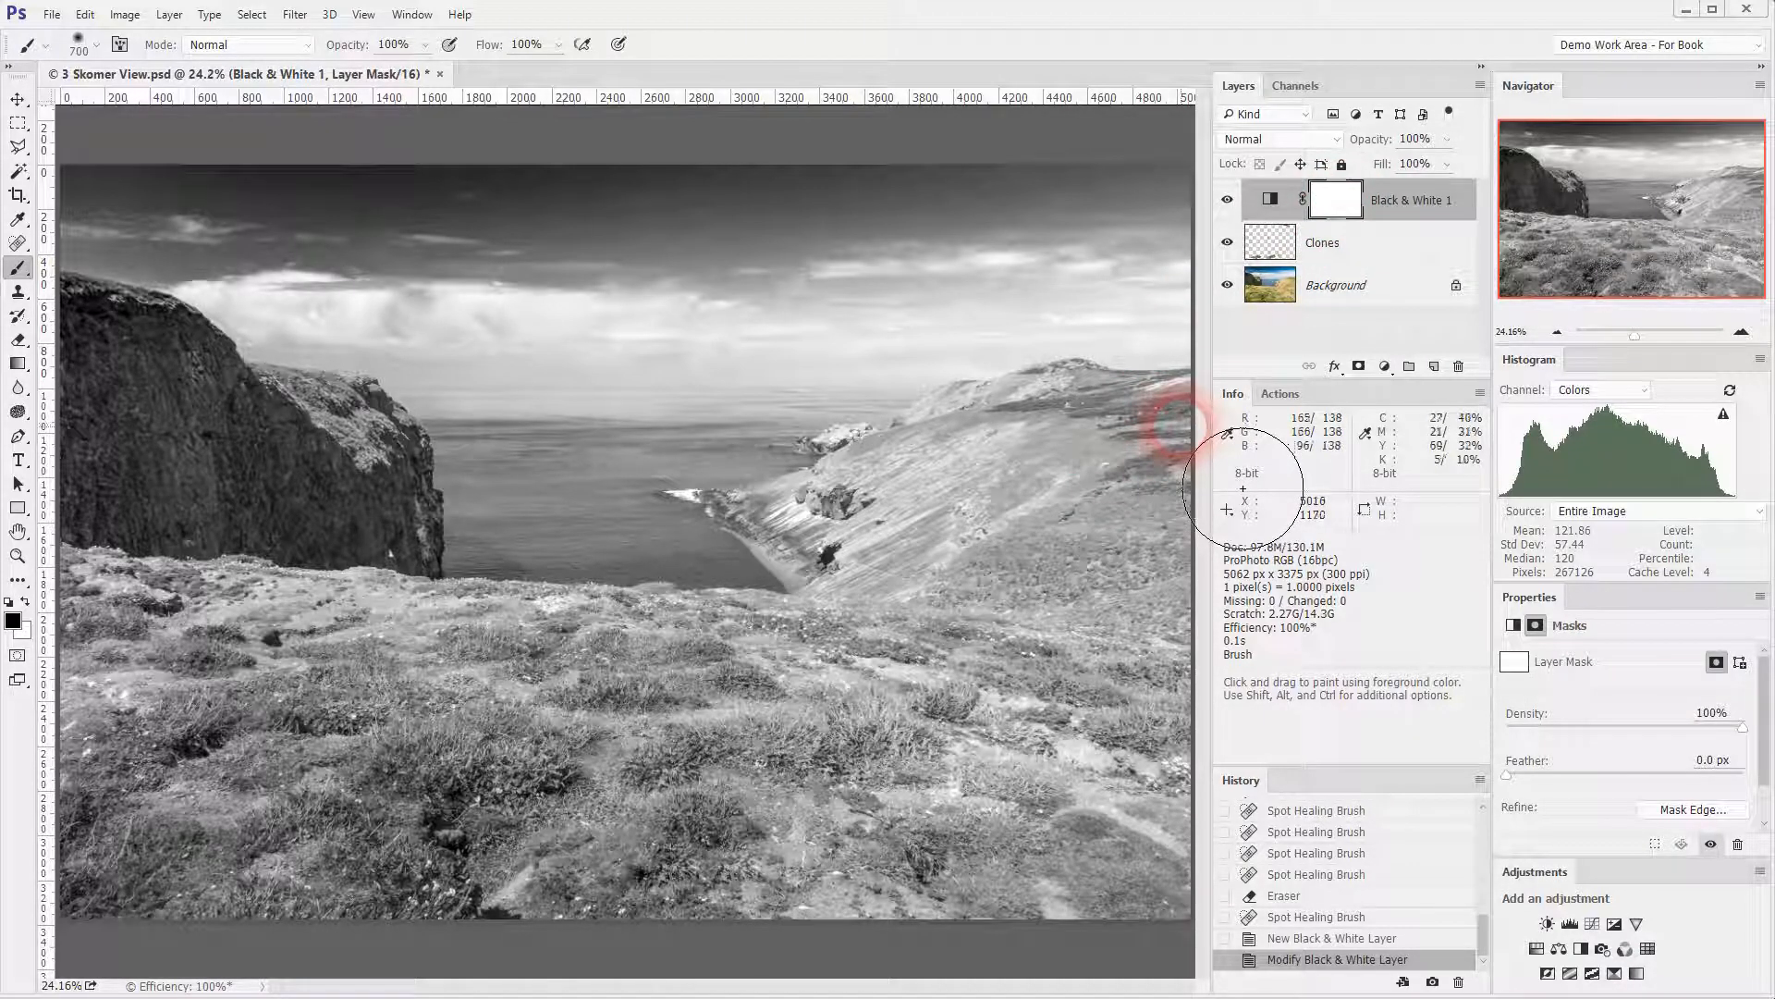
{"action": "mouse_move", "coordinate": [1231, 488]}
{"action": "left_mouse_down"}
{"action": "mouse_move", "coordinate": [1071, 491]}
{"action": "mouse_move", "coordinate": [922, 584]}
{"action": "mouse_move", "coordinate": [1134, 568]}
{"action": "mouse_move", "coordinate": [1234, 589]}
{"action": "mouse_move", "coordinate": [961, 690]}
{"action": "mouse_move", "coordinate": [613, 726]}
{"action": "mouse_move", "coordinate": [209, 662]}
{"action": "mouse_move", "coordinate": [93, 667]}
{"action": "mouse_move", "coordinate": [295, 721]}
{"action": "mouse_move", "coordinate": [1232, 775]}
{"action": "mouse_move", "coordinate": [1043, 808]}
{"action": "mouse_move", "coordinate": [709, 790]}
{"action": "mouse_move", "coordinate": [71, 801]}
{"action": "mouse_move", "coordinate": [99, 848]}
{"action": "mouse_move", "coordinate": [802, 919]}
{"action": "mouse_move", "coordinate": [1163, 993]}
{"action": "mouse_move", "coordinate": [1283, 929]}
{"action": "mouse_move", "coordinate": [1234, 844]}
{"action": "mouse_move", "coordinate": [99, 900]}
{"action": "mouse_move", "coordinate": [302, 972]}
{"action": "left_mouse_up"}
{"action": "left_click_drag", "start_coordinate": [430, 939], "coordinate": [430, 924]}
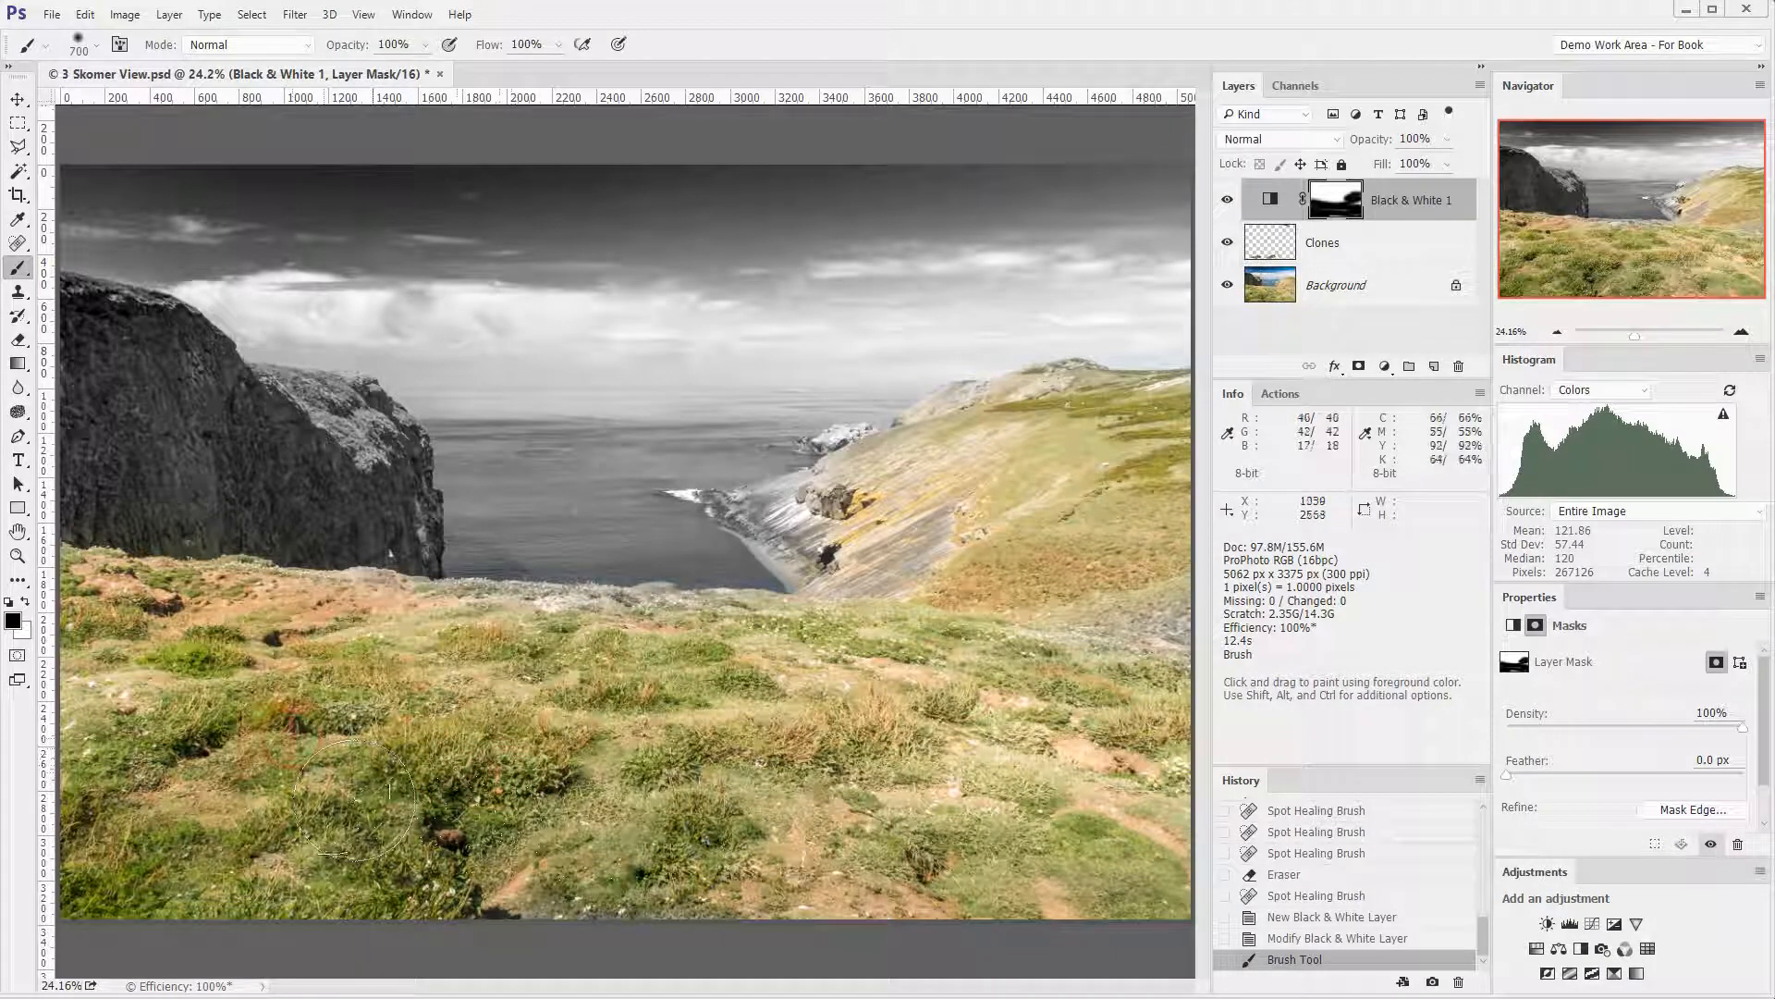
Switch the foreground colour to white and paint the mask over the lower-left grass to bring back the black-and-white effect there.
{"action": "left_click", "coordinate": [20, 599]}
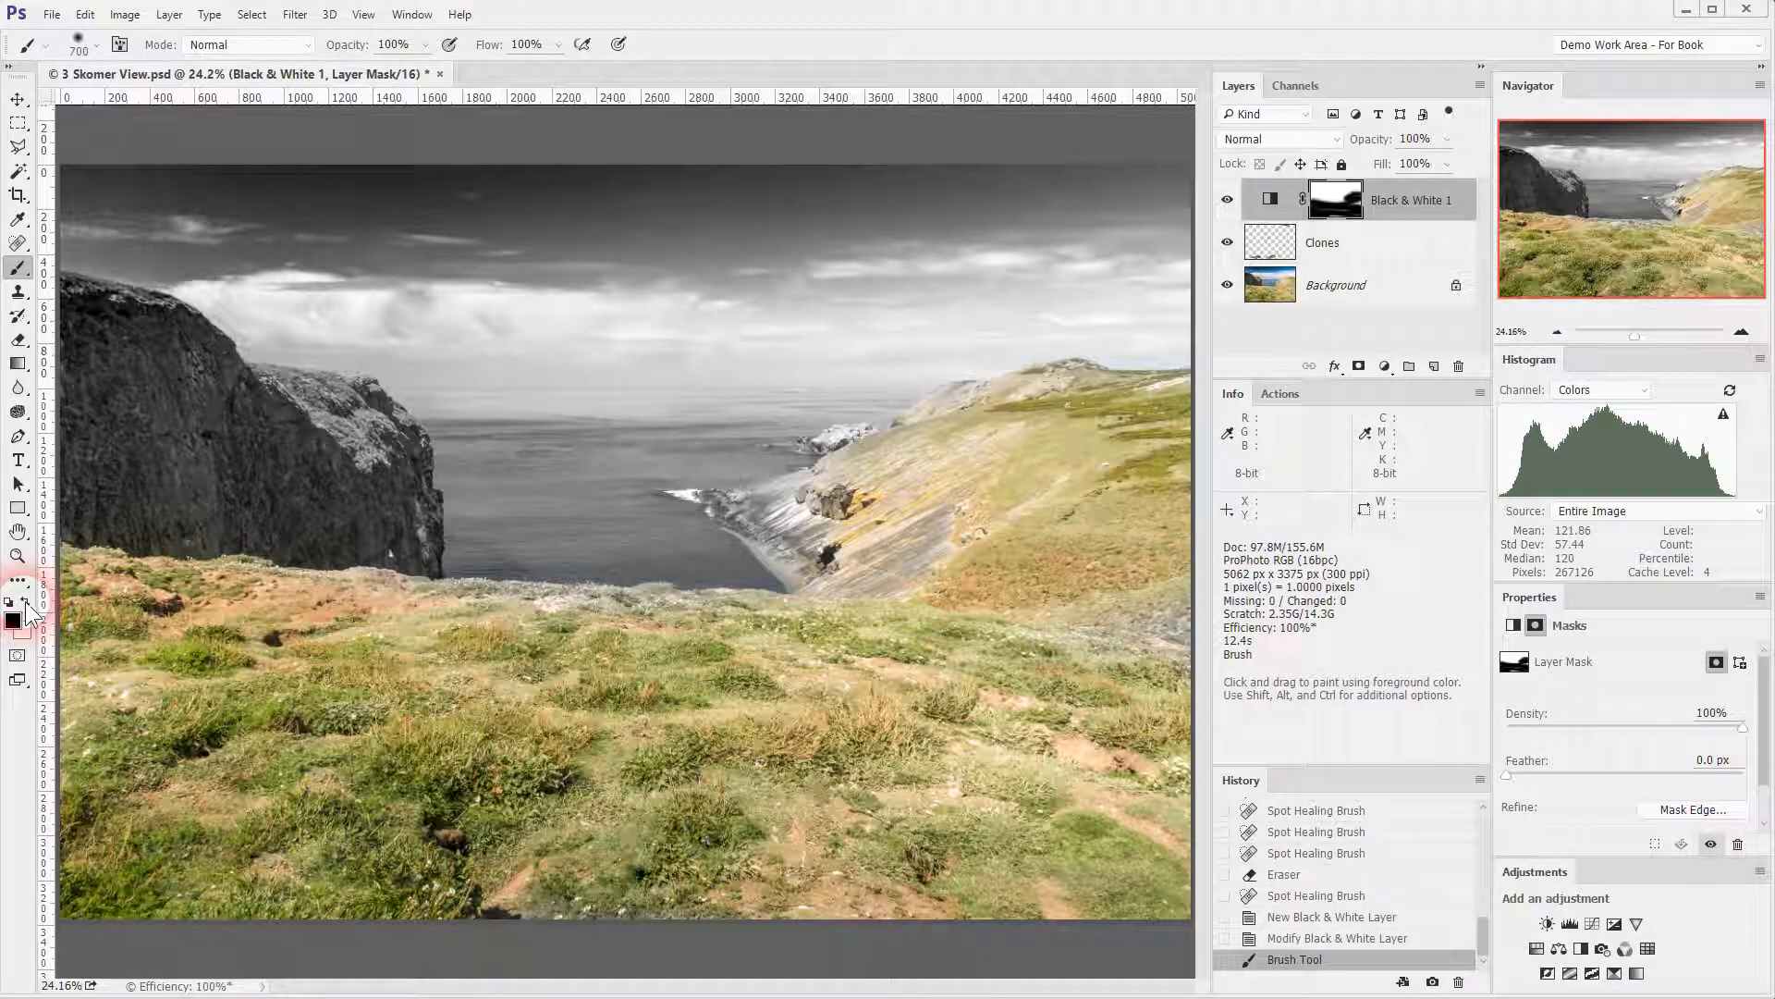
{"action": "left_click", "coordinate": [25, 602]}
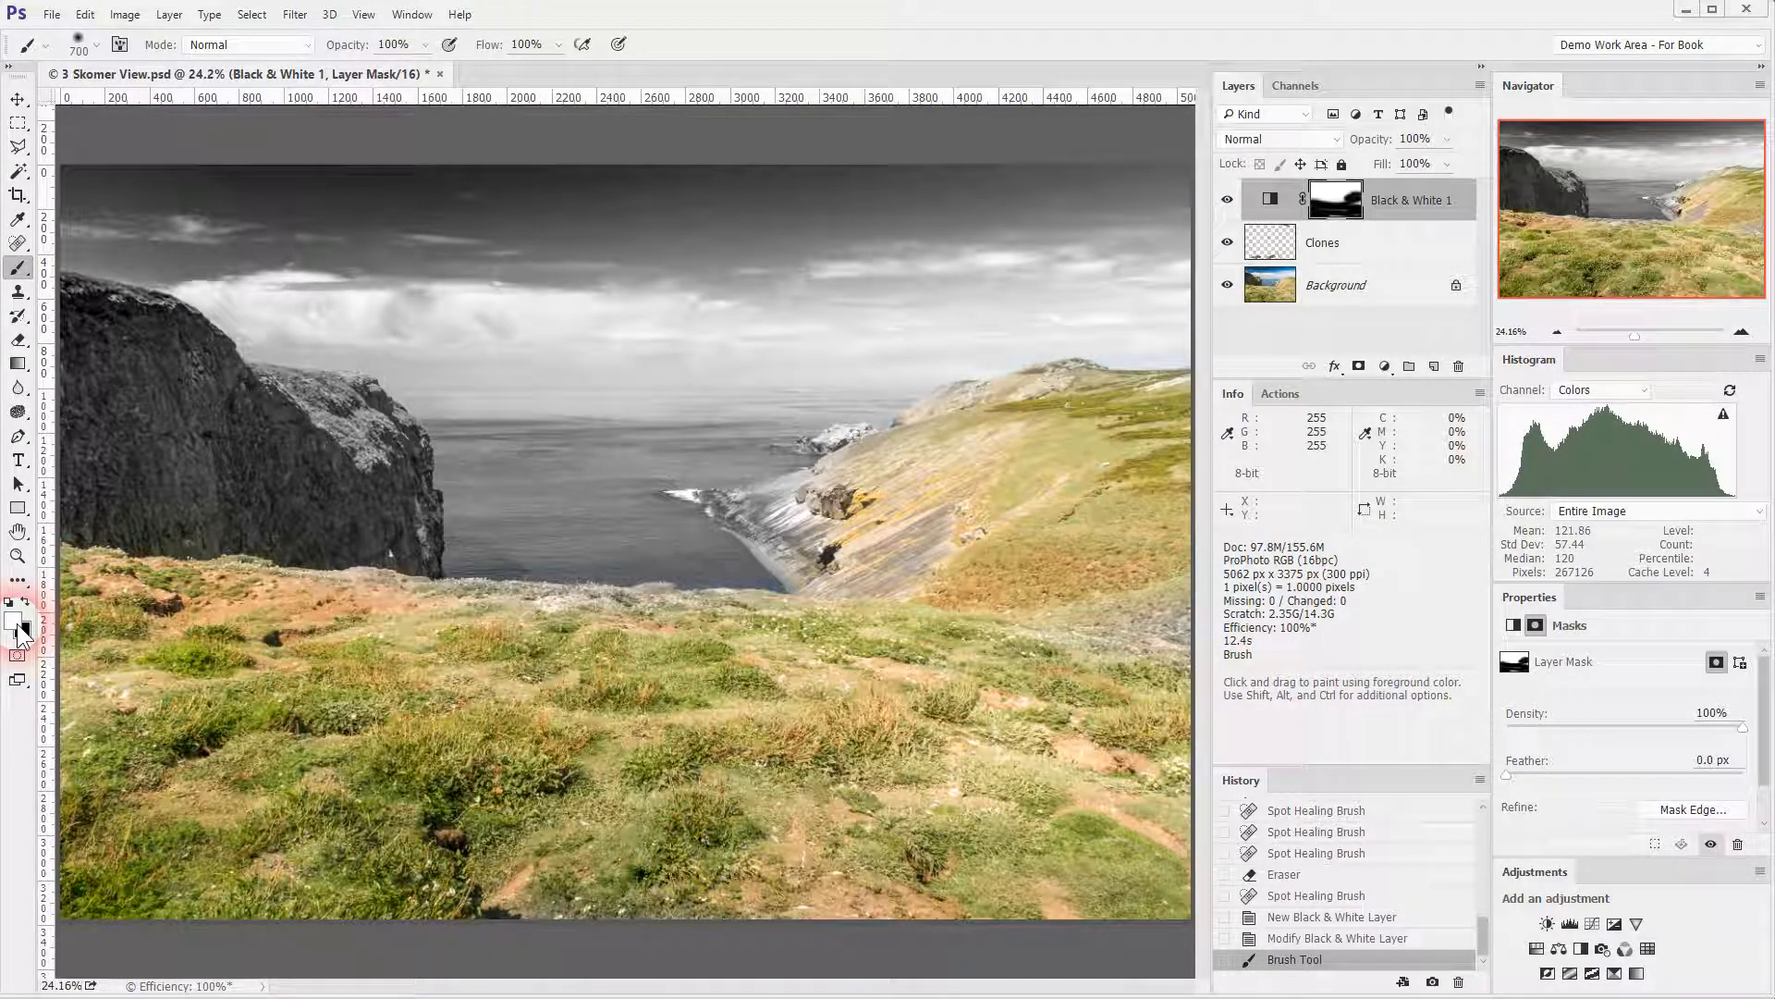
{"action": "mouse_move", "coordinate": [74, 754]}
{"action": "left_mouse_down"}
{"action": "mouse_move", "coordinate": [444, 893]}
{"action": "mouse_move", "coordinate": [65, 843]}
{"action": "mouse_move", "coordinate": [153, 879]}
{"action": "mouse_move", "coordinate": [211, 867]}
{"action": "left_mouse_up"}
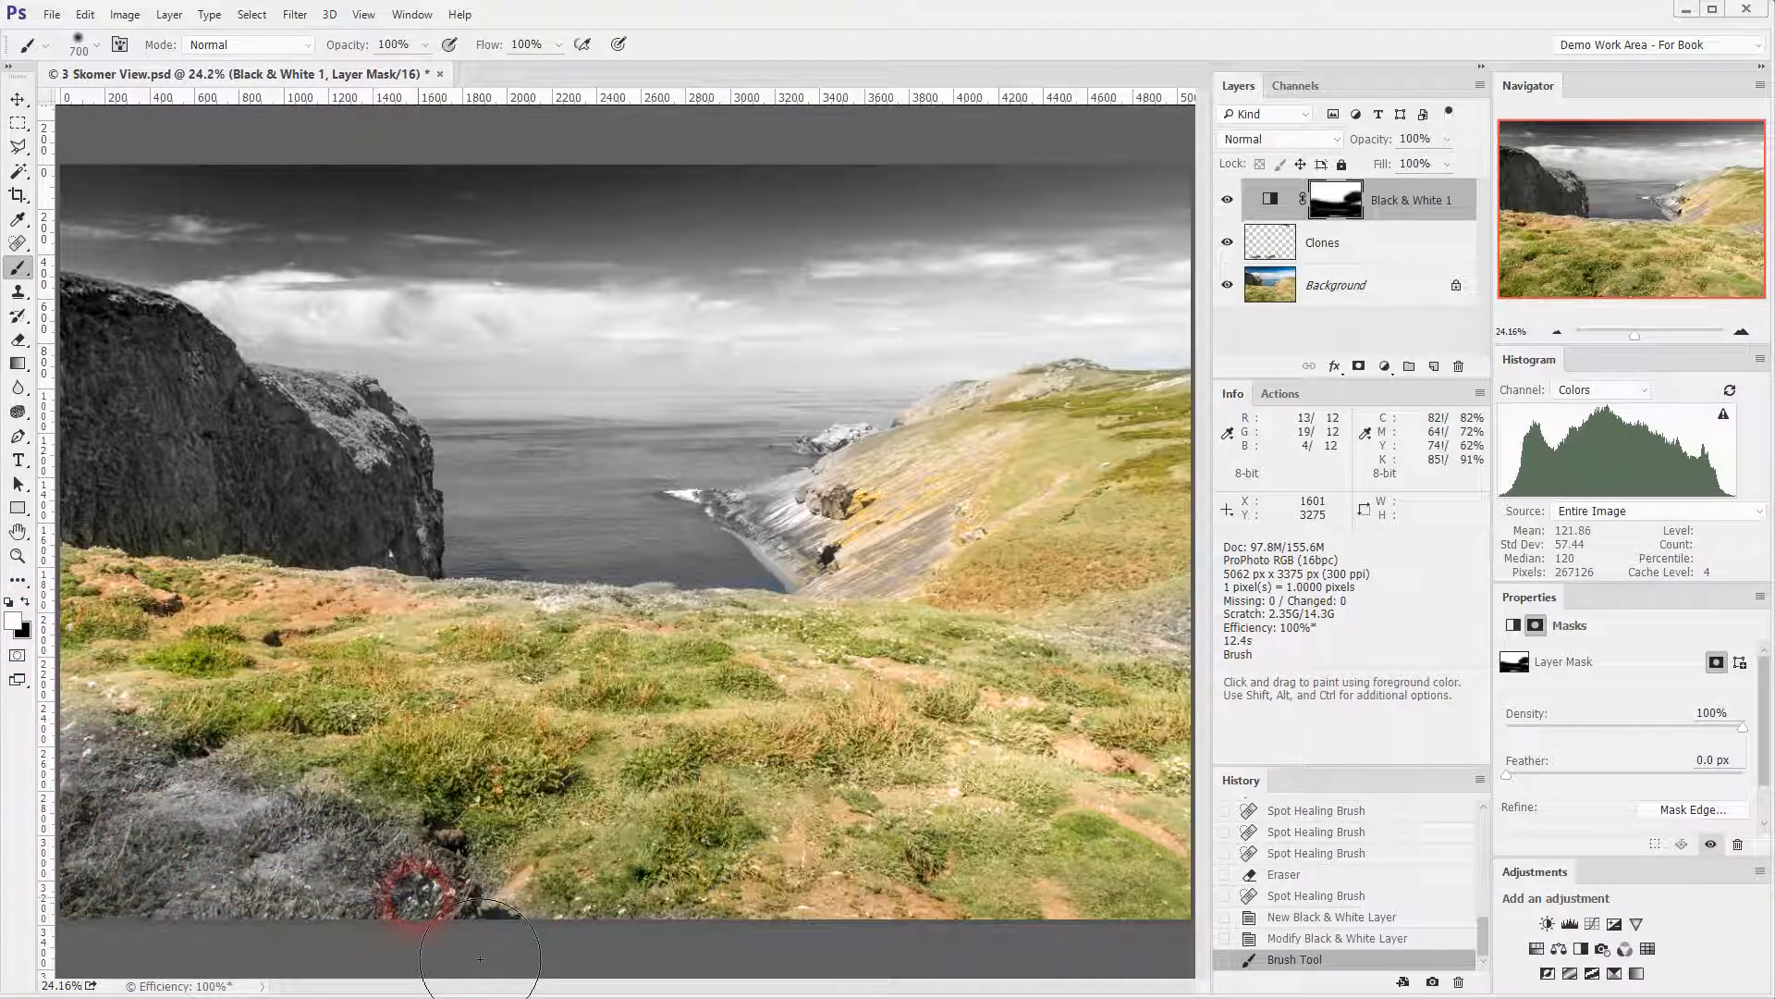
{"action": "left_click_drag", "start_coordinate": [480, 958], "coordinate": [471, 948]}
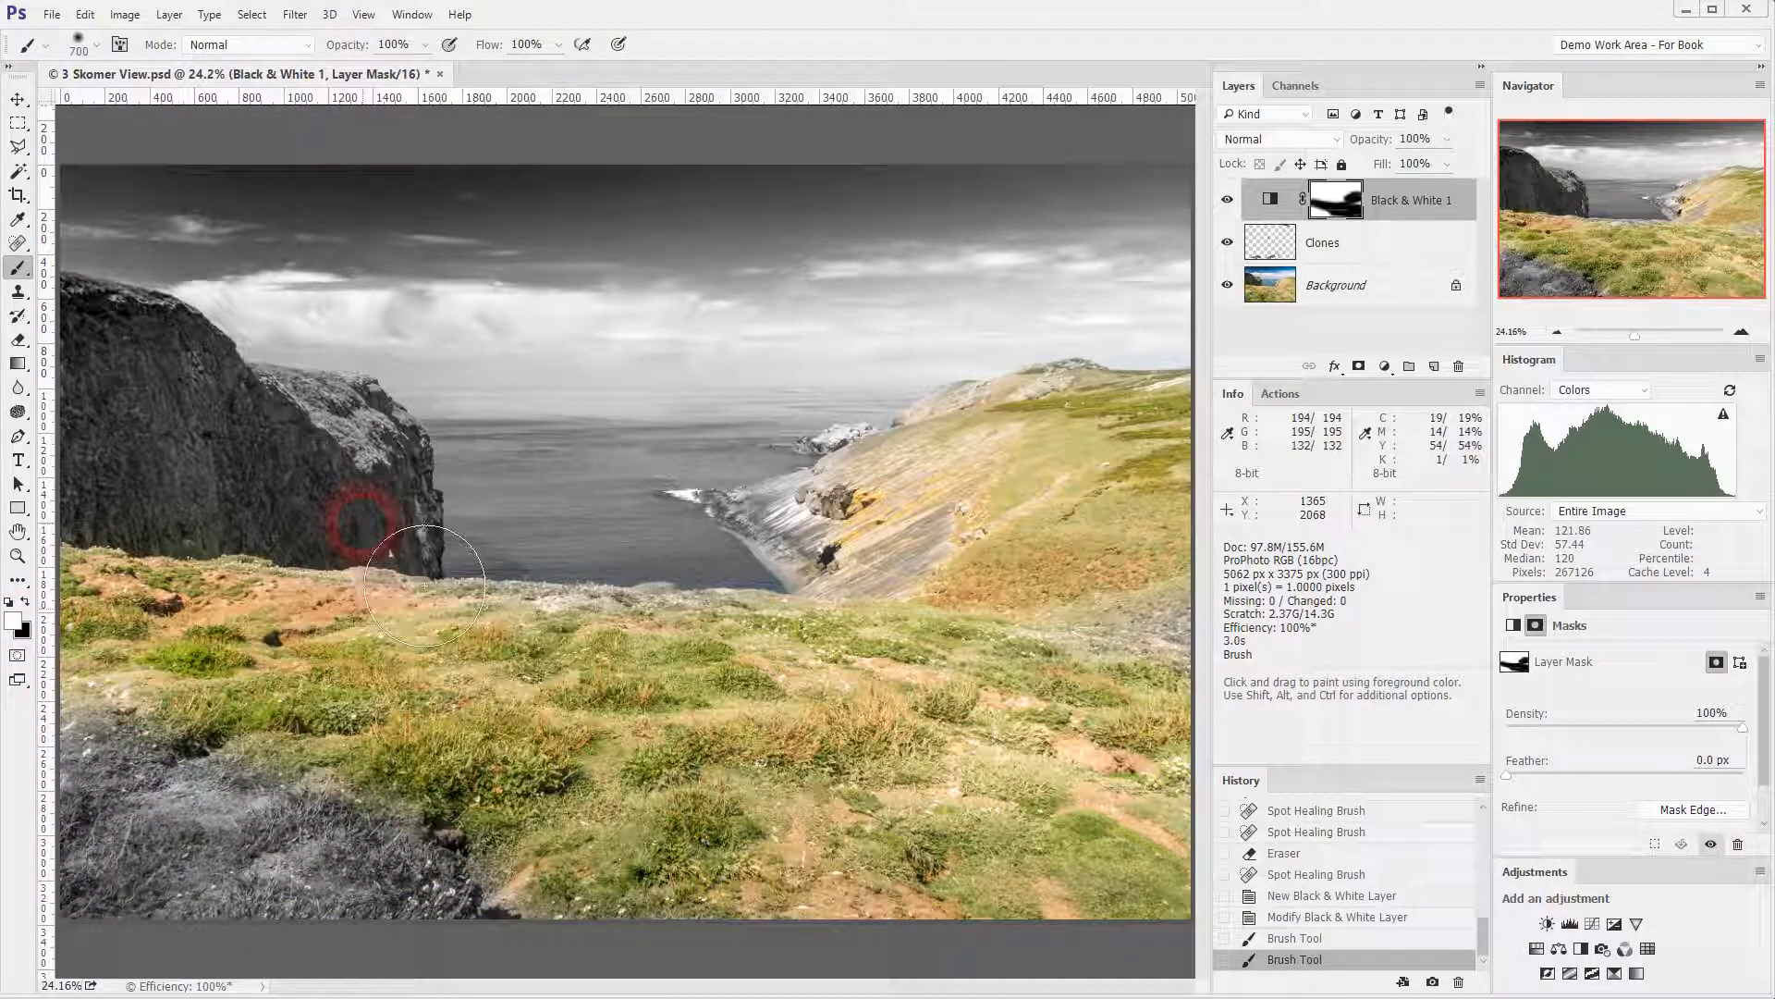
Lower the brush opacity to 42% and paint white on the Black & White mask over the lower-middle grass to partly desaturate it.
{"action": "left_click", "coordinate": [425, 45]}
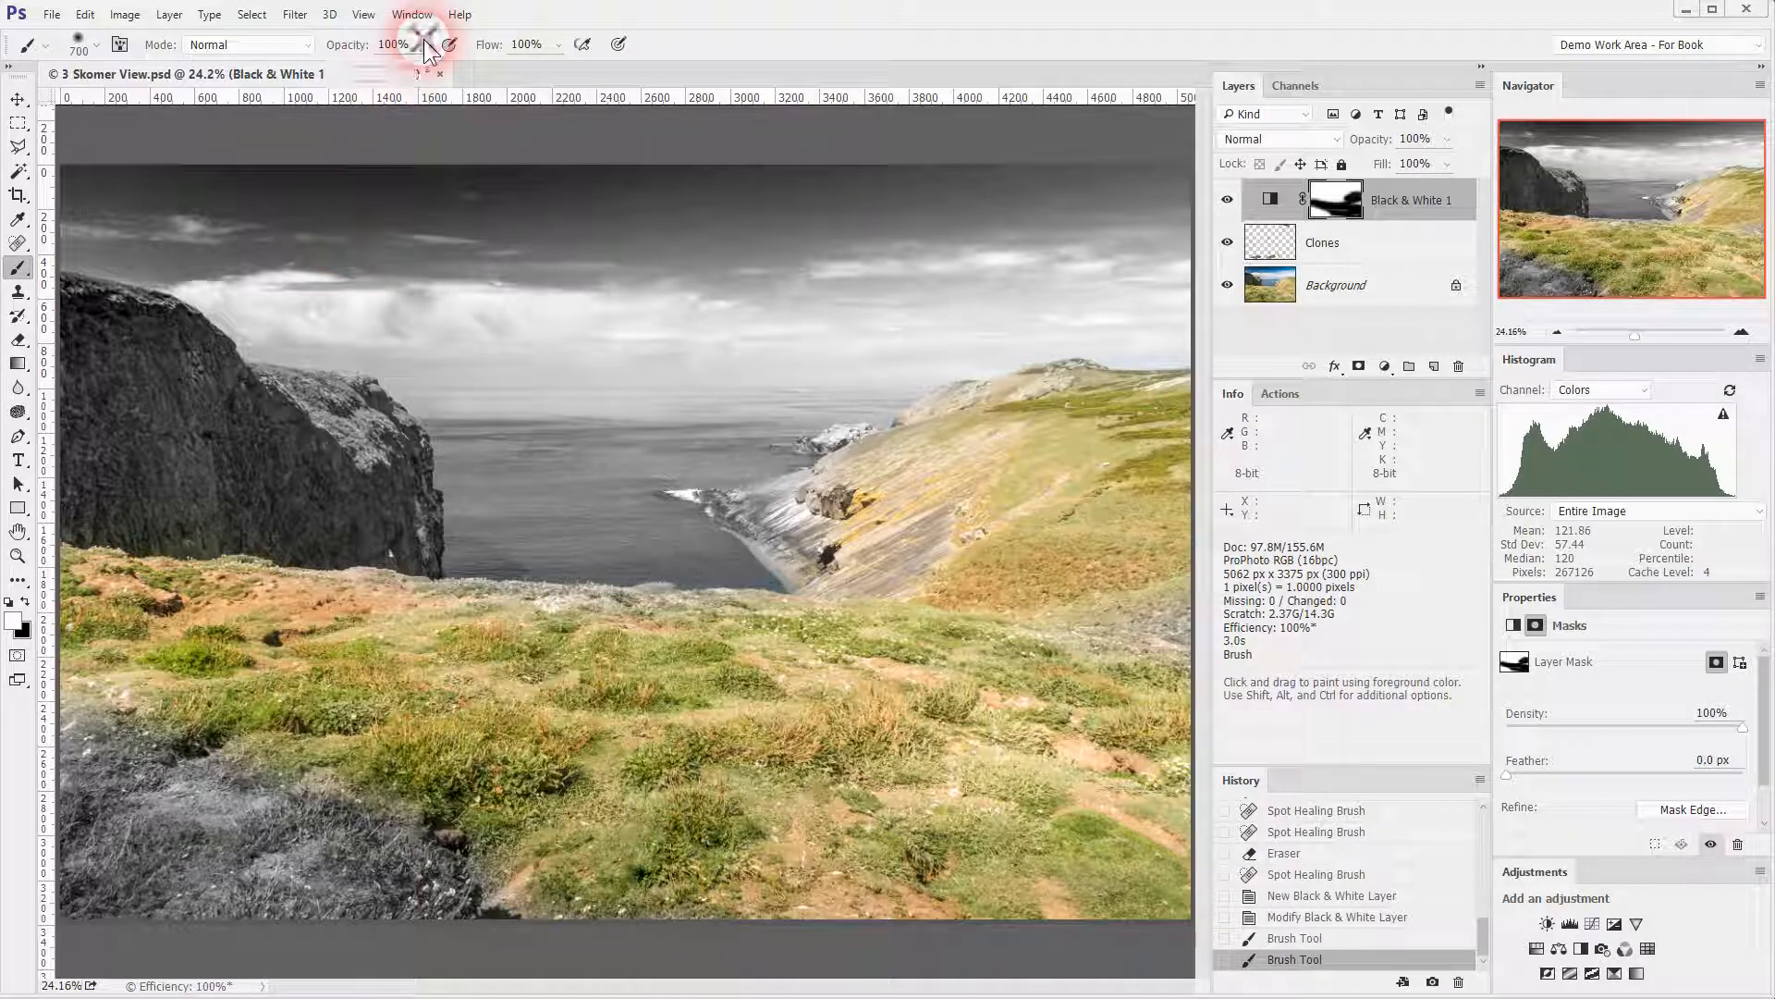
{"action": "left_click", "coordinate": [374, 68]}
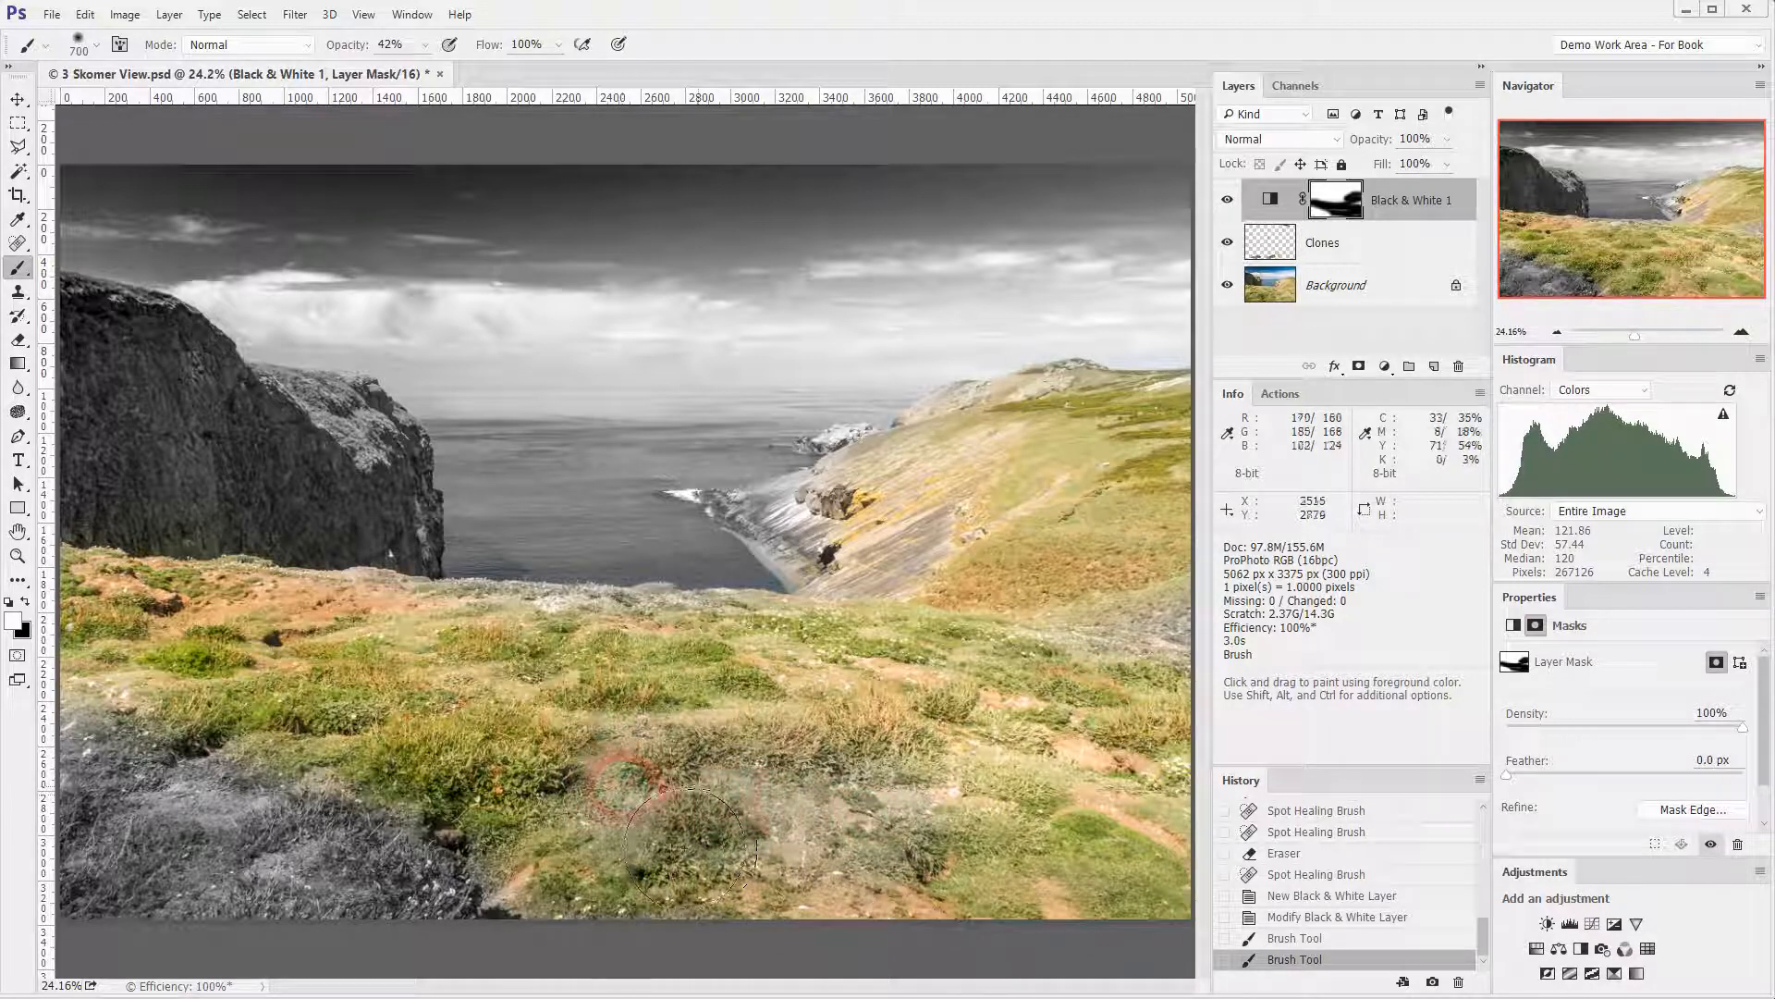
{"action": "left_click_drag", "start_coordinate": [689, 844], "coordinate": [837, 855]}
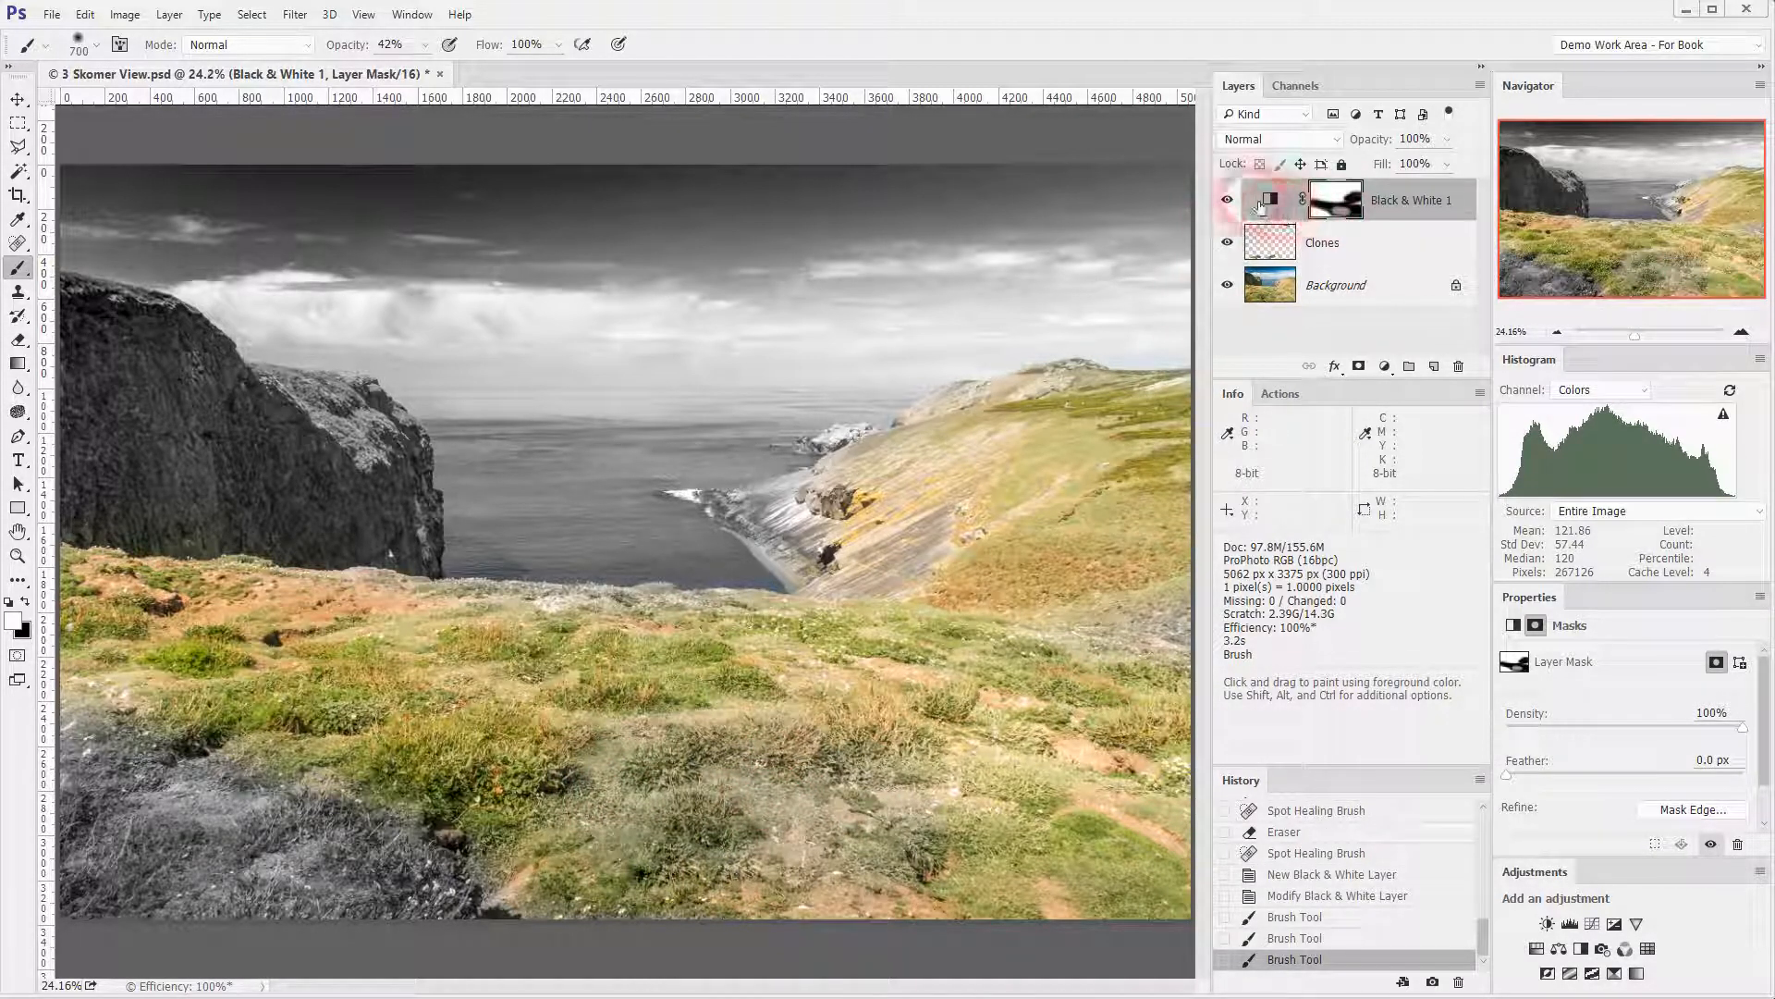
Delete the Black & White 1 adjustment layer together with its mask.
{"action": "left_click", "coordinate": [1348, 202]}
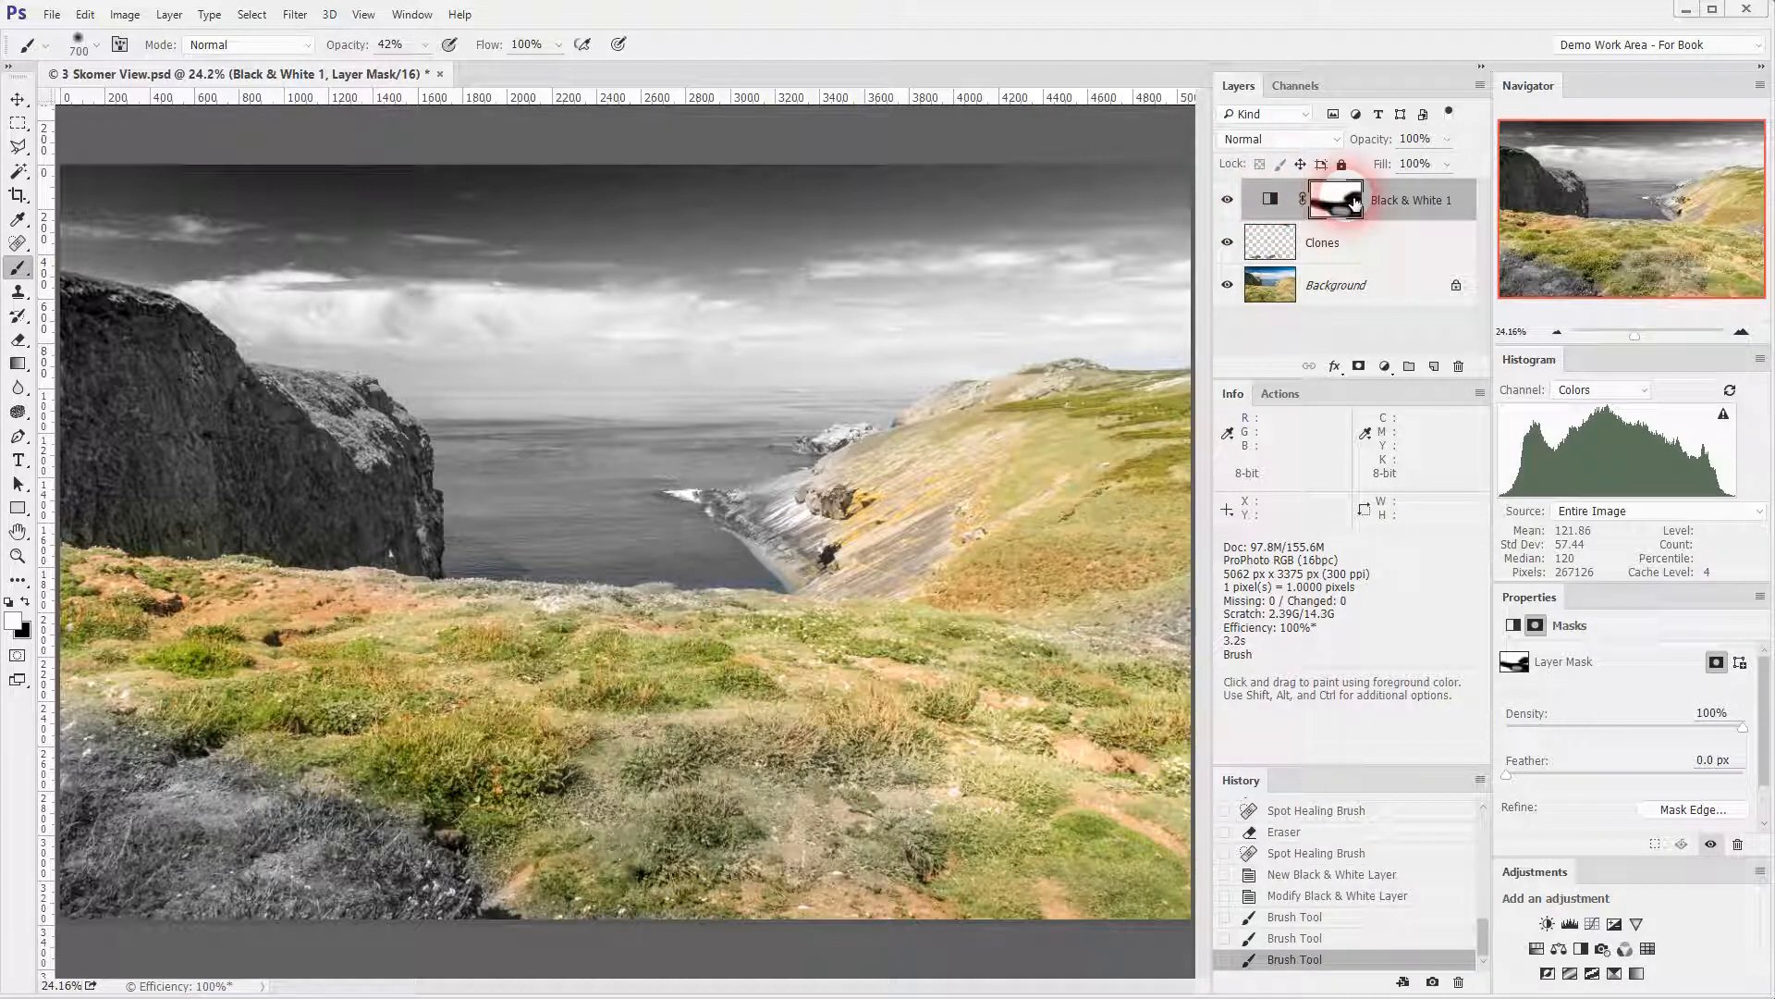
{"action": "left_click", "coordinate": [1271, 202]}
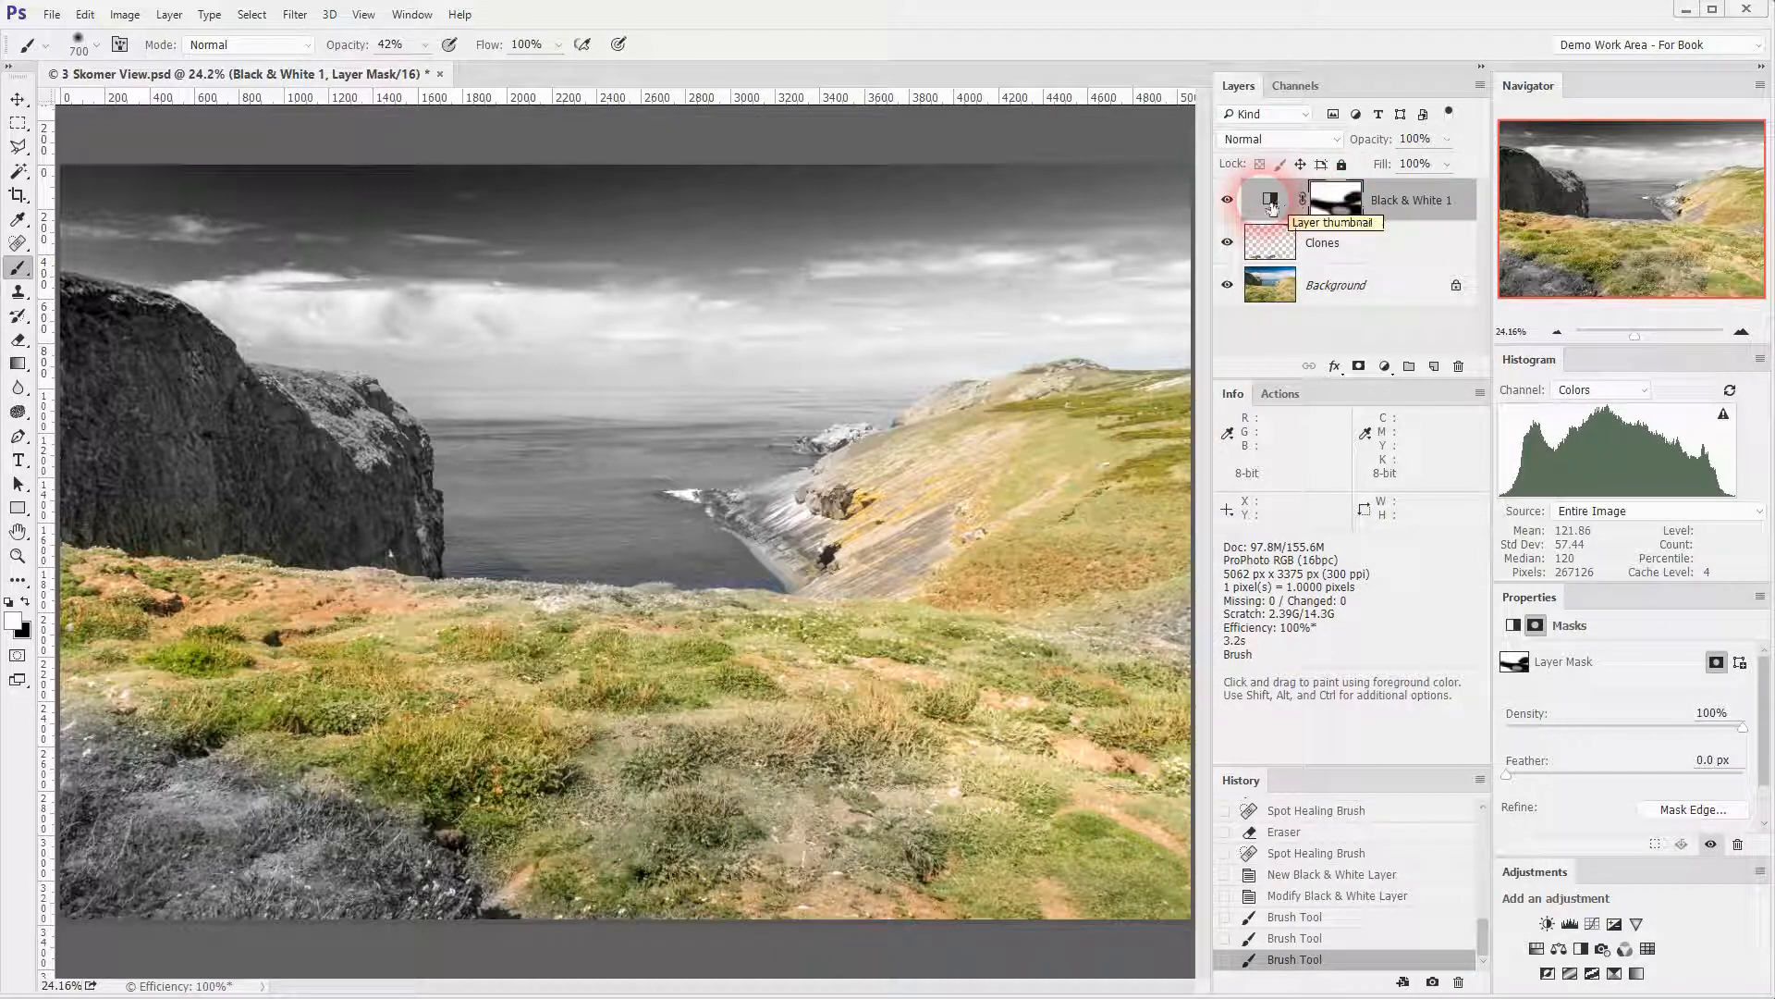
{"action": "left_click", "coordinate": [1459, 368]}
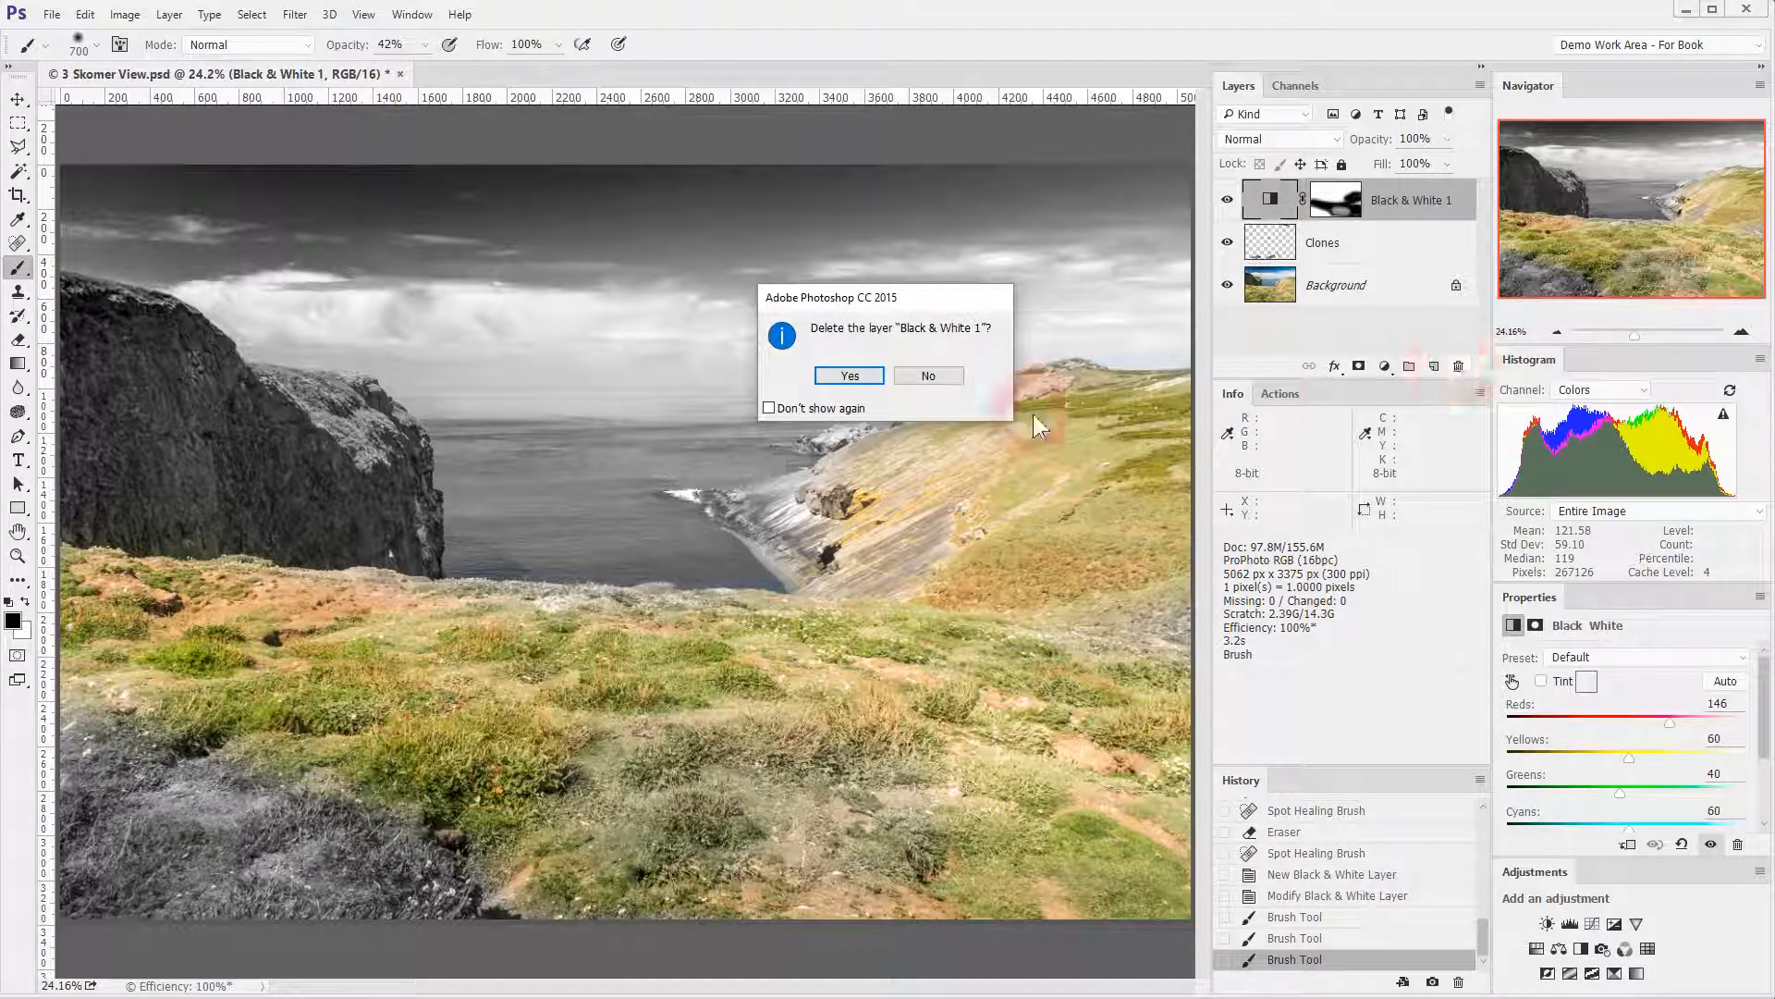
{"action": "left_click", "coordinate": [851, 377]}
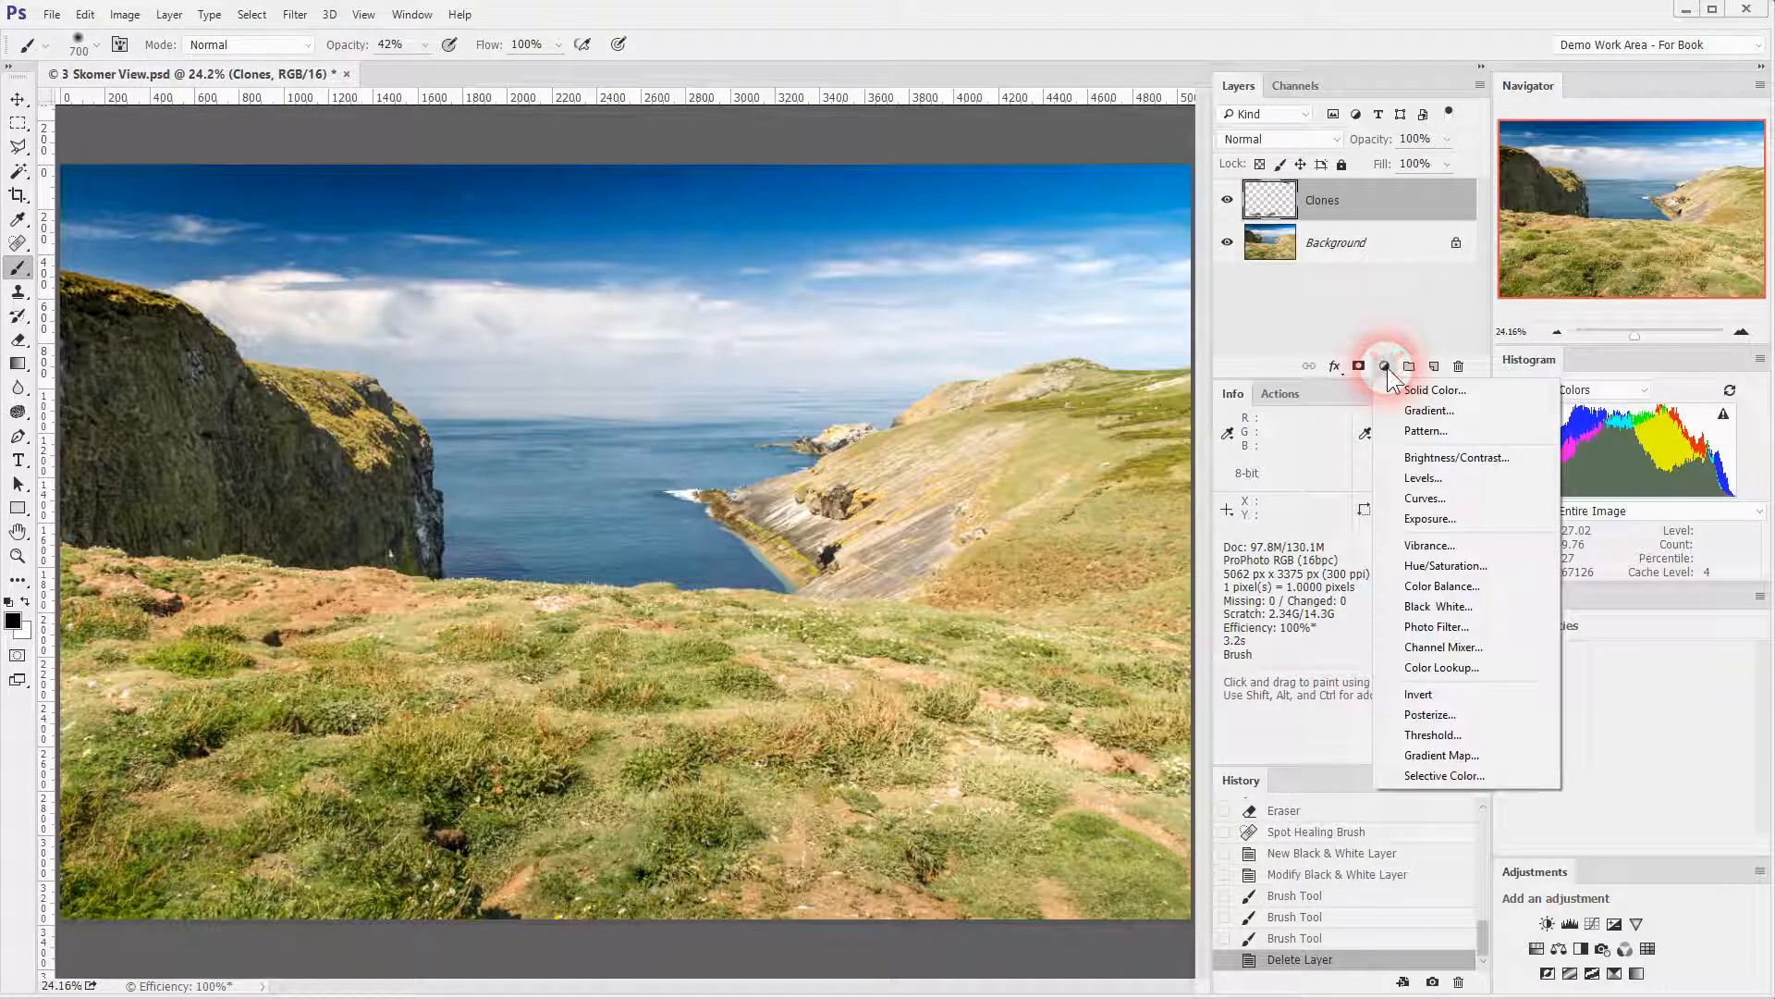
Add a Gradient Fill layer above the Clones layer, using the black-to-transparent linear gradient.
{"action": "left_click", "coordinate": [1414, 416]}
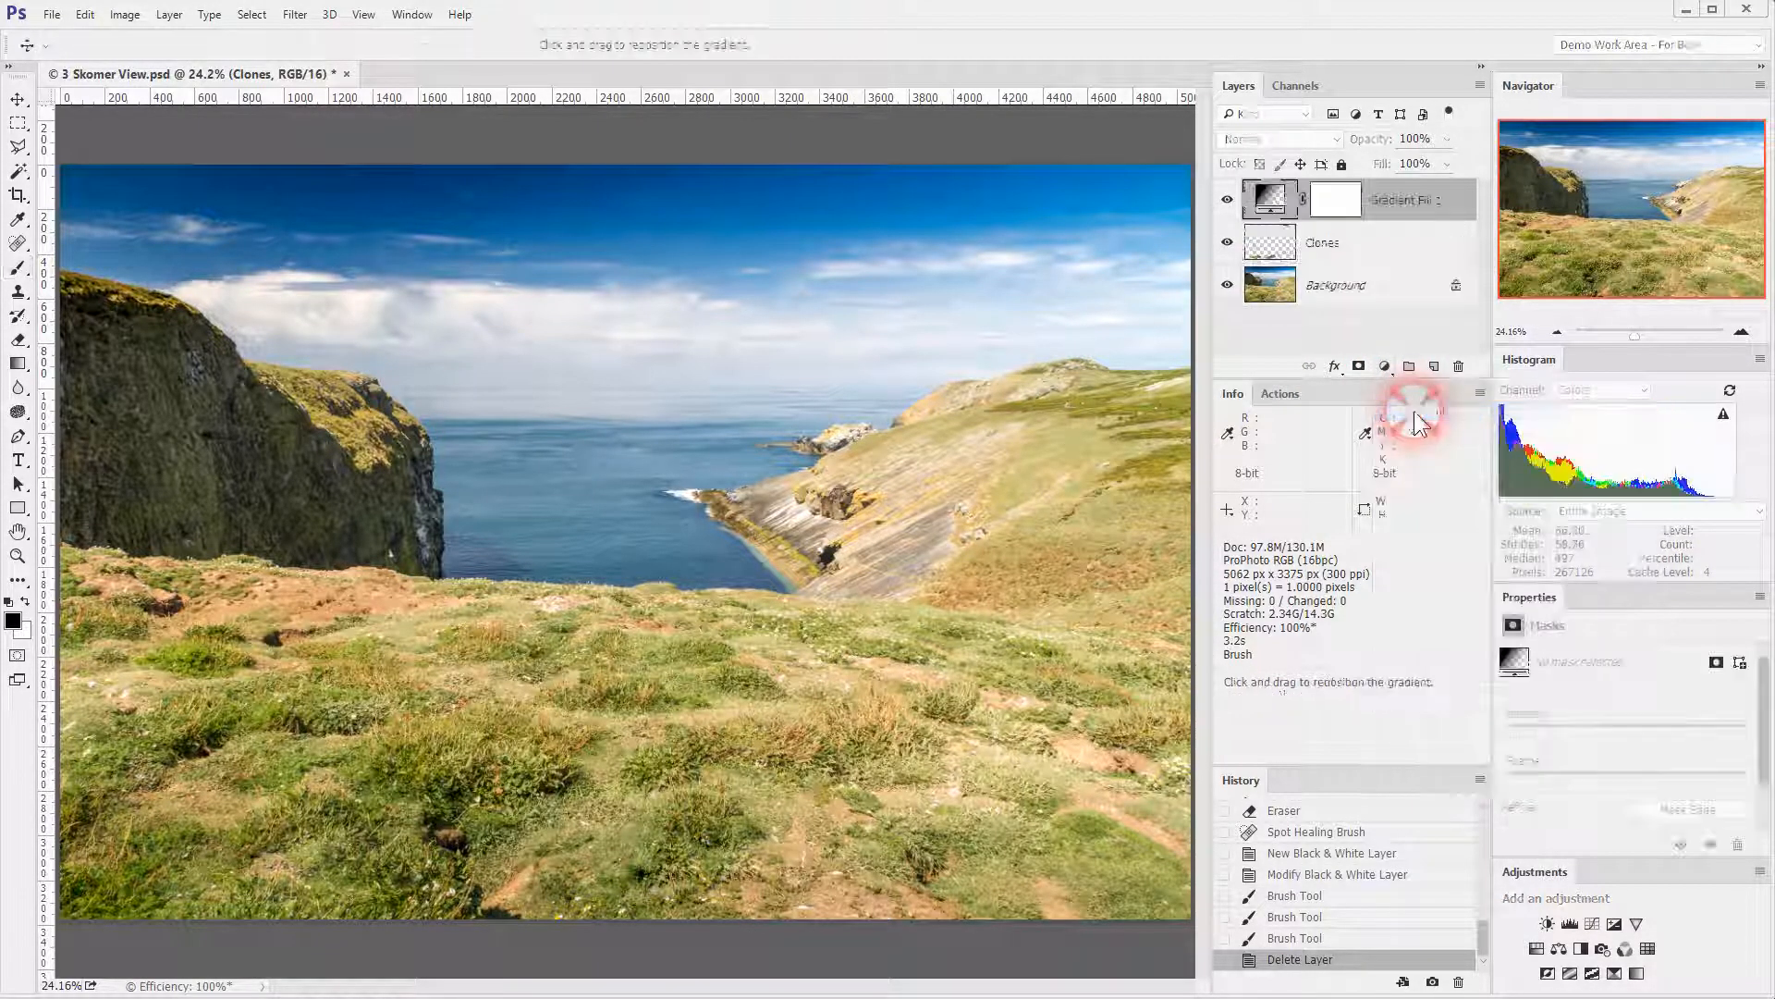
{"action": "left_click_drag", "start_coordinate": [1069, 359], "coordinate": [886, 297]}
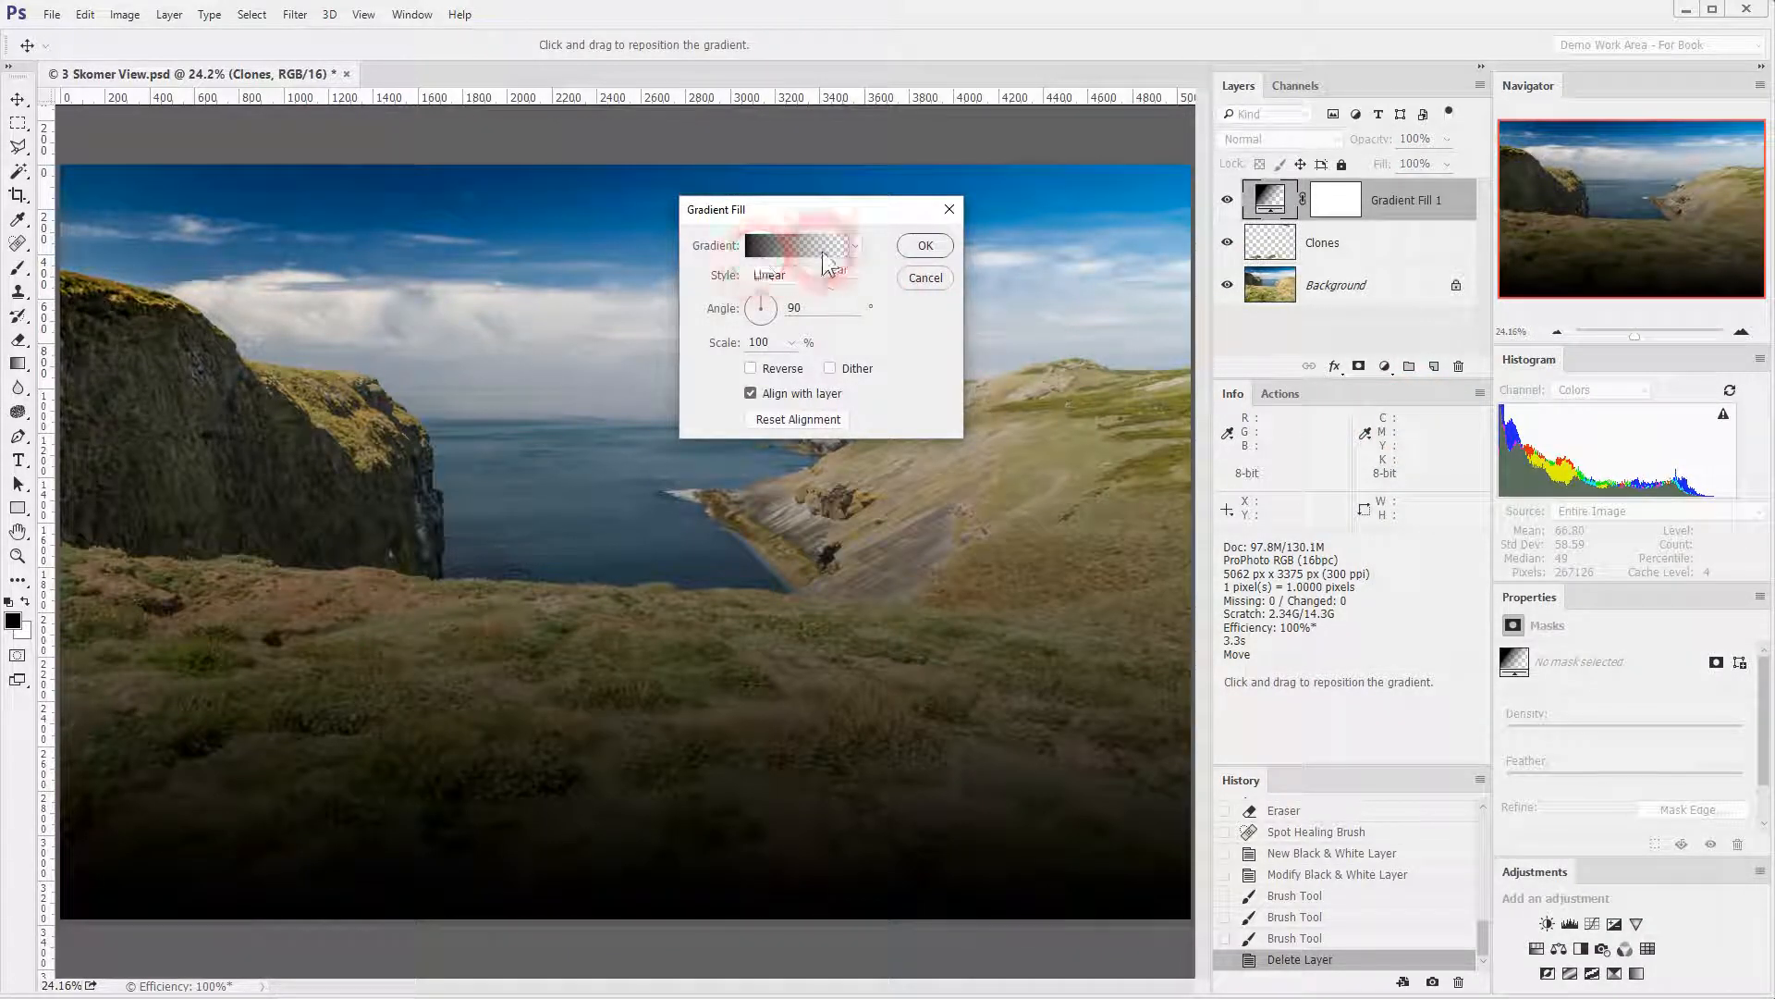
{"action": "left_click", "coordinate": [855, 244]}
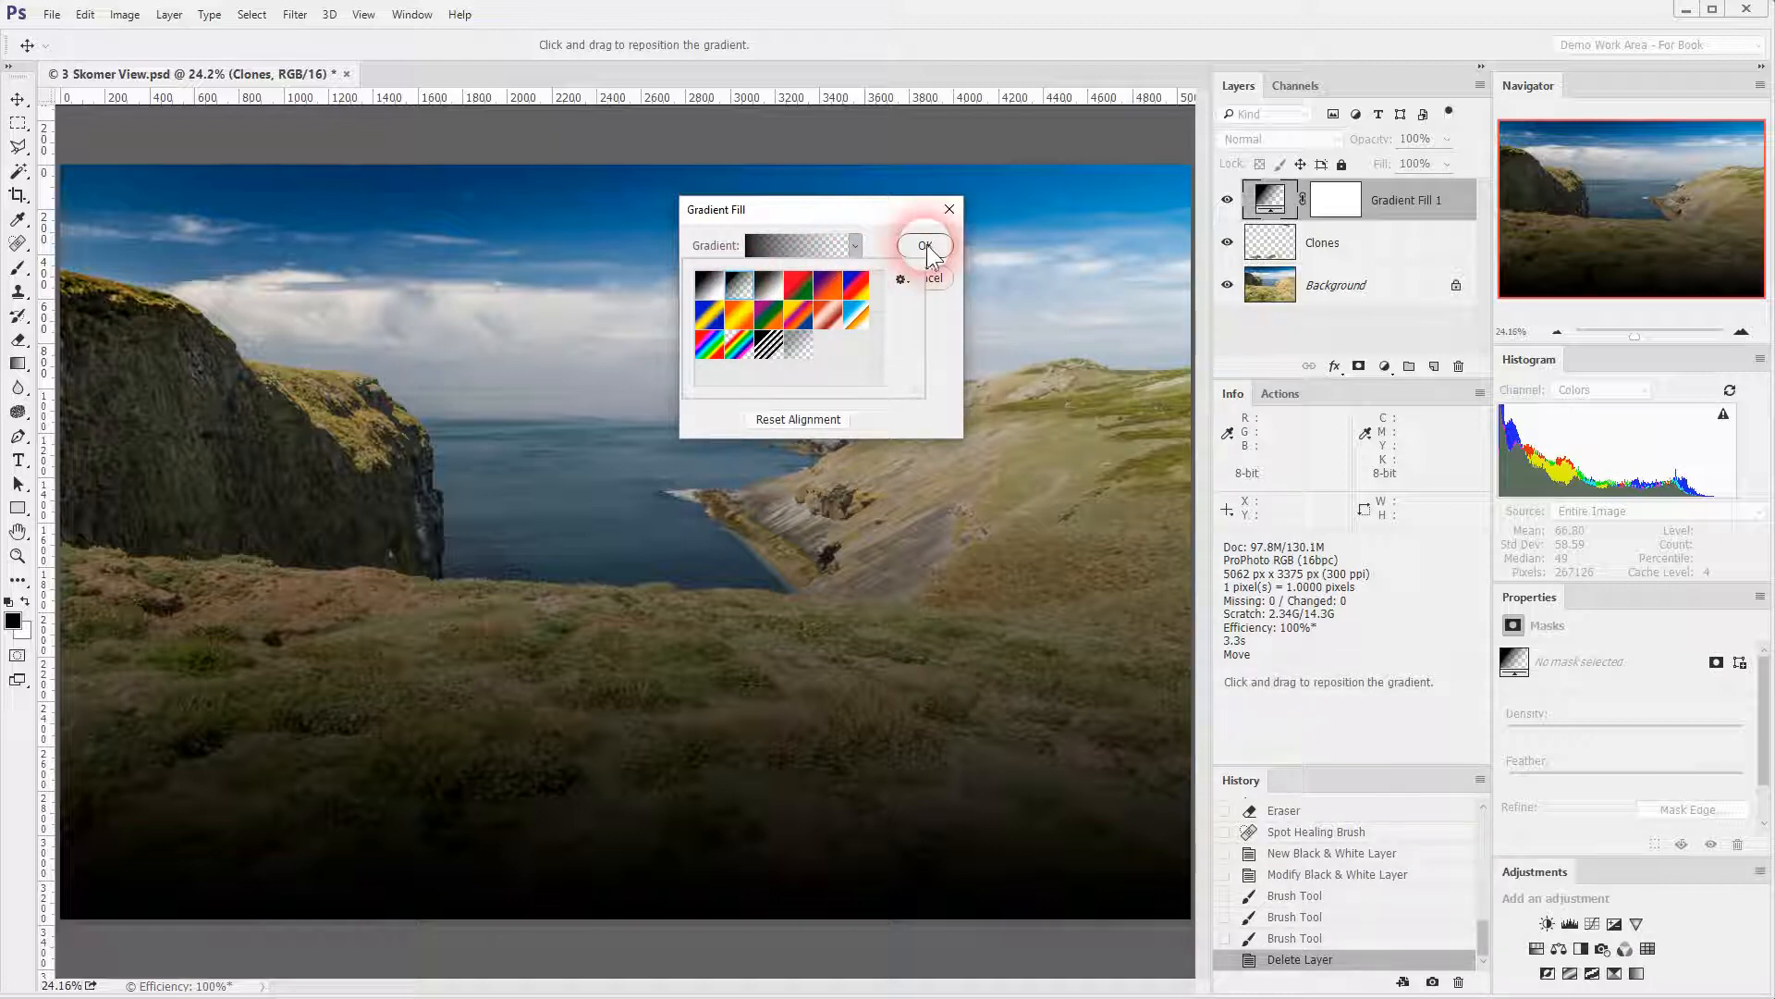
{"action": "left_click", "coordinate": [936, 305]}
{"action": "left_click", "coordinate": [792, 291]}
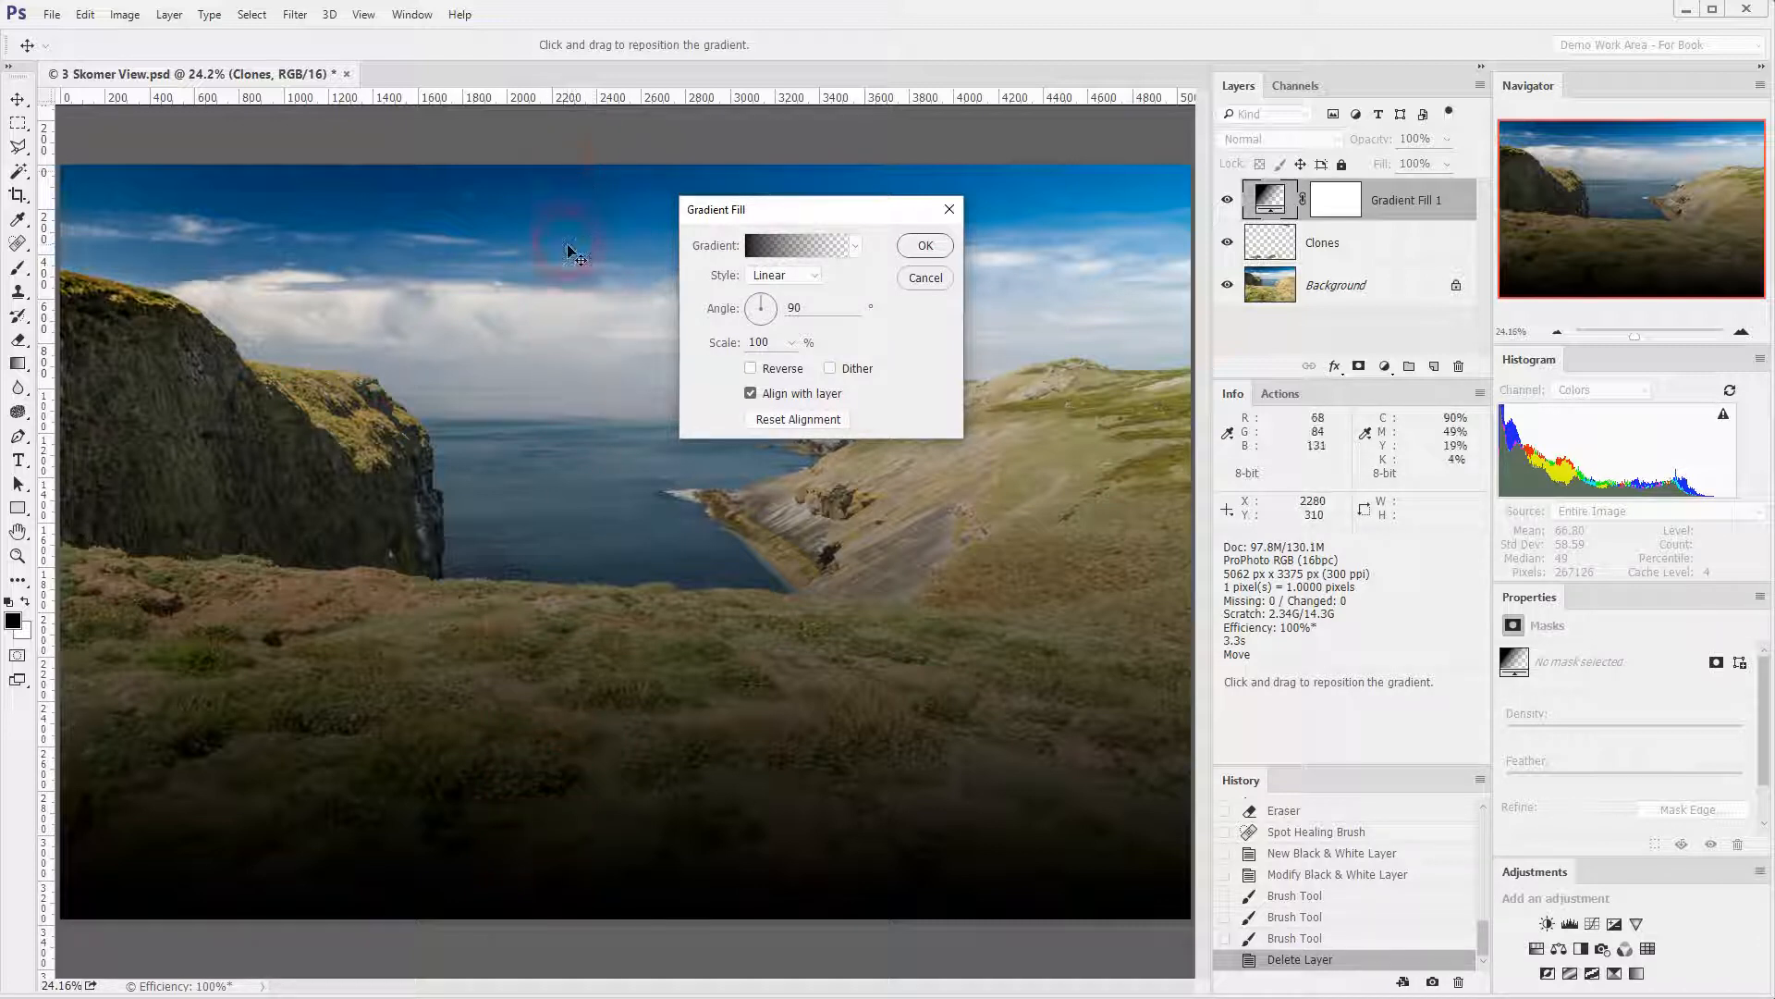
Reverse the gradient fill so the sky darkens, set its scale to 56%, and apply it.
{"action": "left_click", "coordinate": [751, 373]}
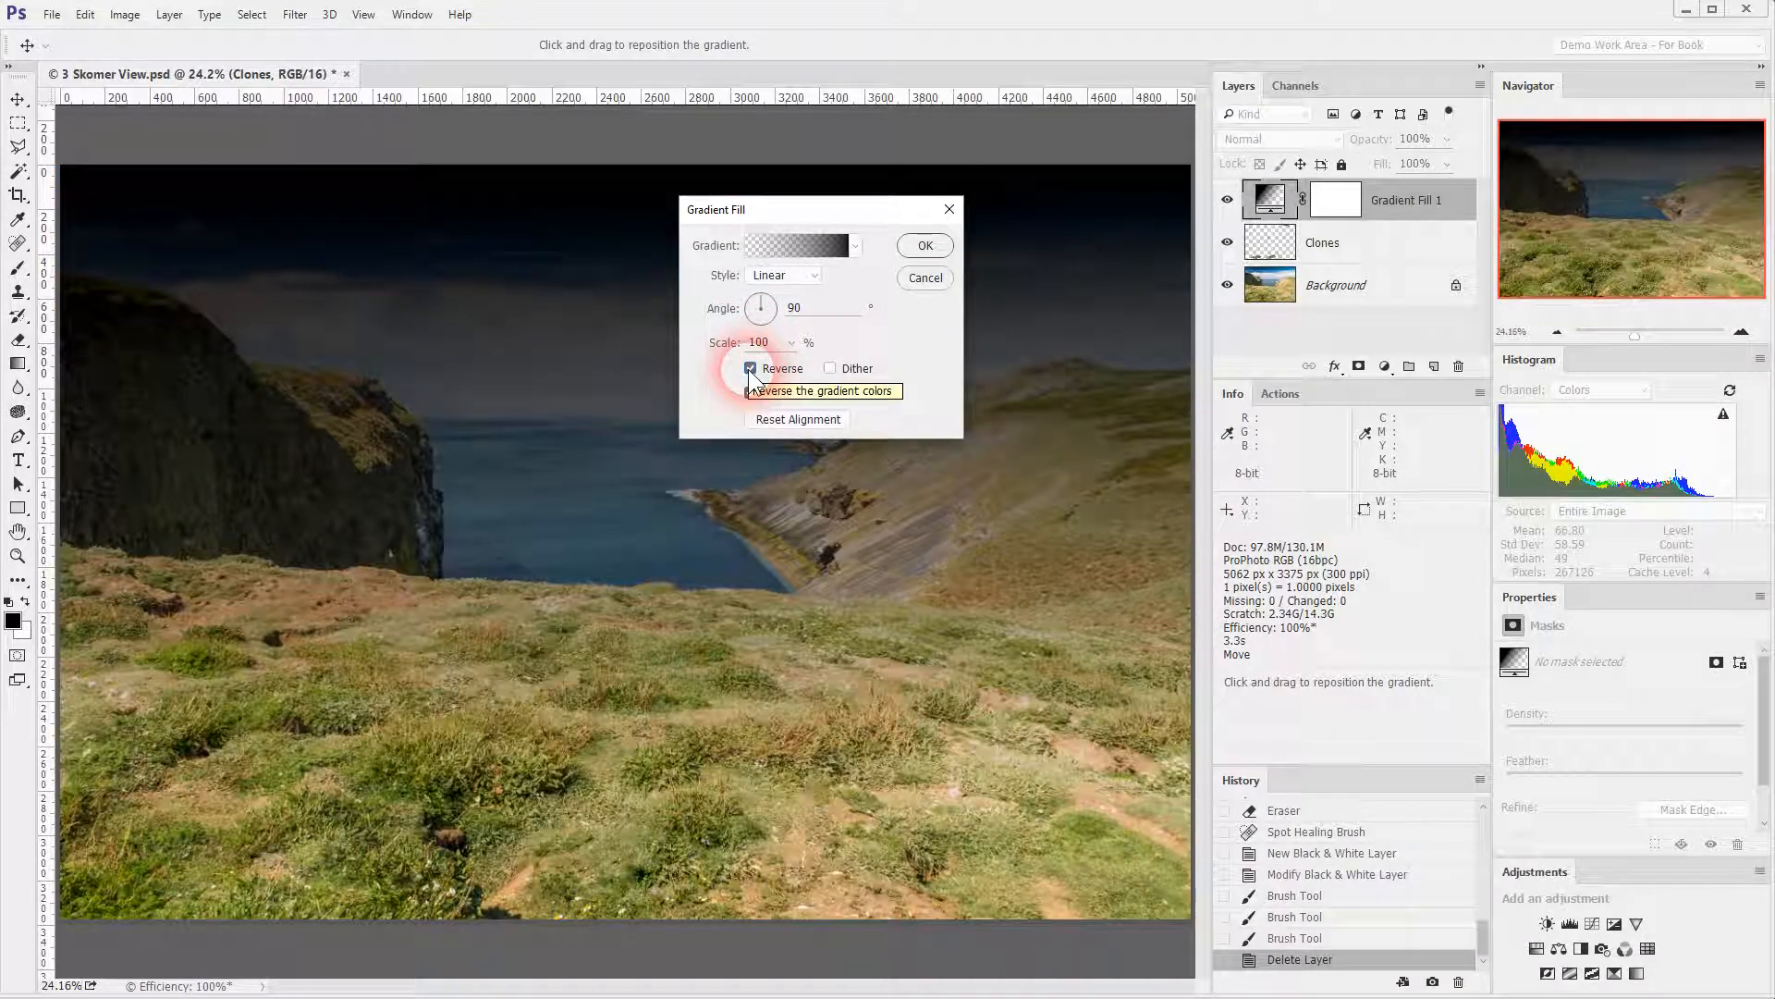
{"action": "left_click_drag", "start_coordinate": [487, 373], "coordinate": [730, 379]}
{"action": "left_click", "coordinate": [790, 343]}
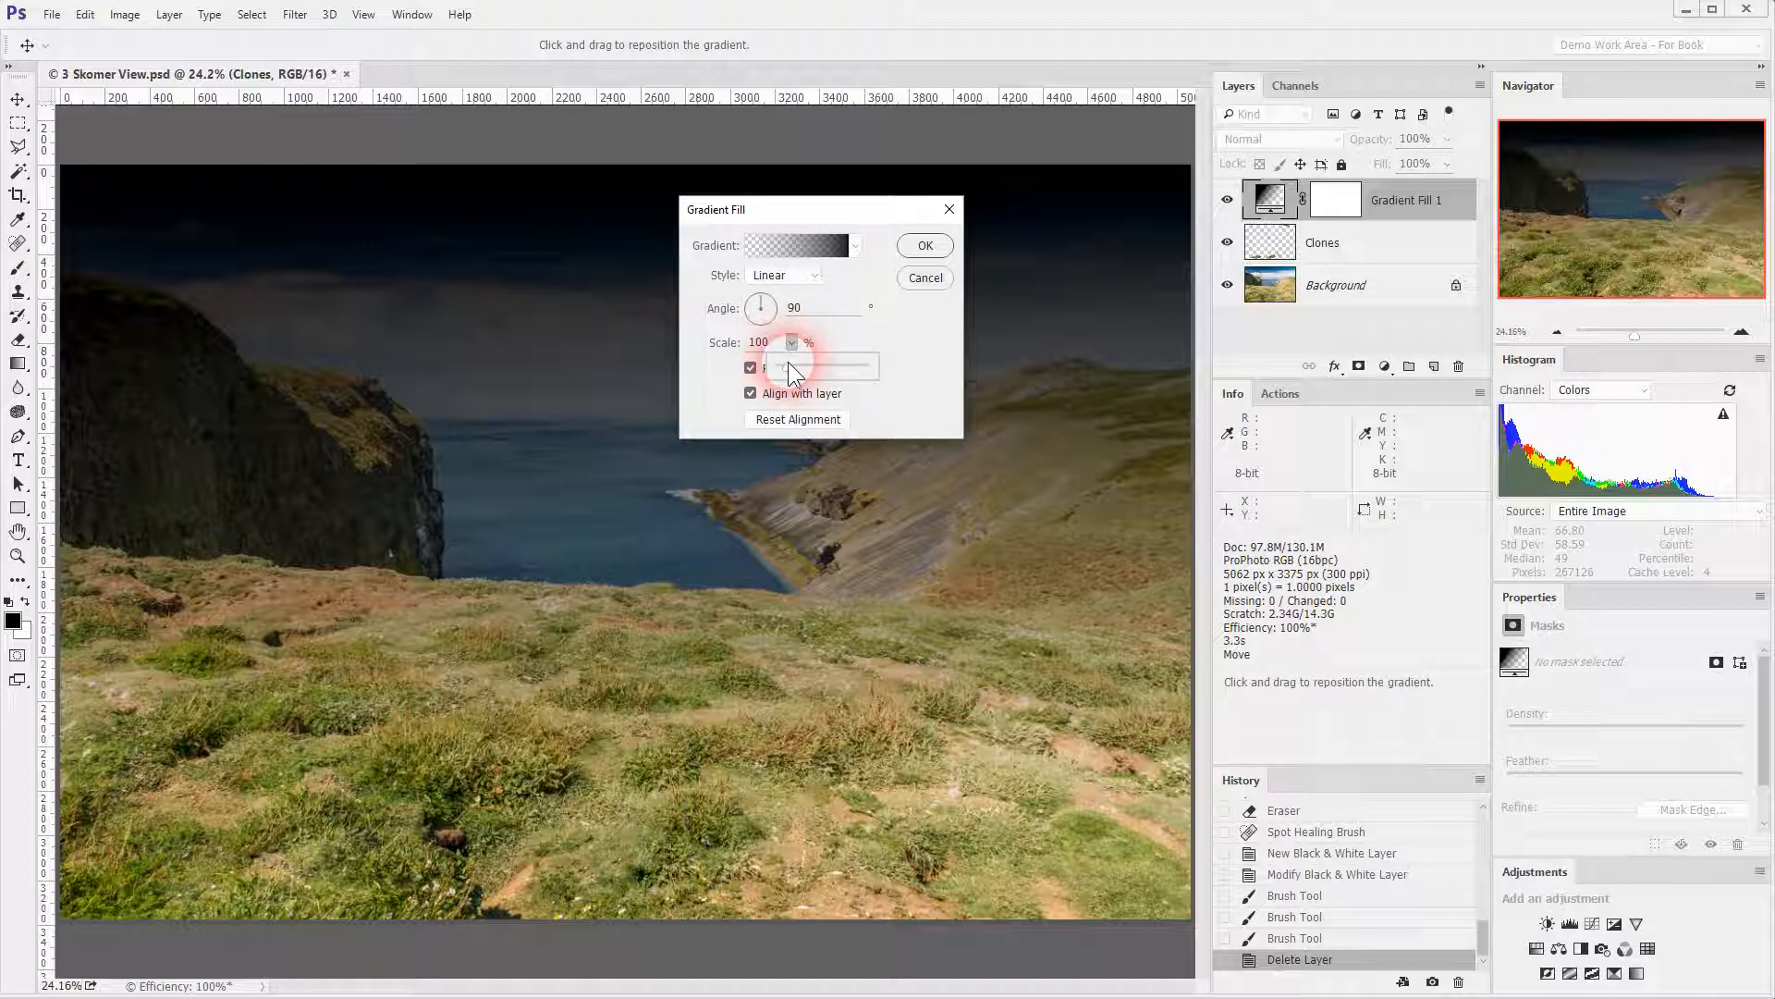
{"action": "left_click_drag", "start_coordinate": [789, 368], "coordinate": [782, 368]}
{"action": "left_click_drag", "start_coordinate": [657, 394], "coordinate": [843, 298]}
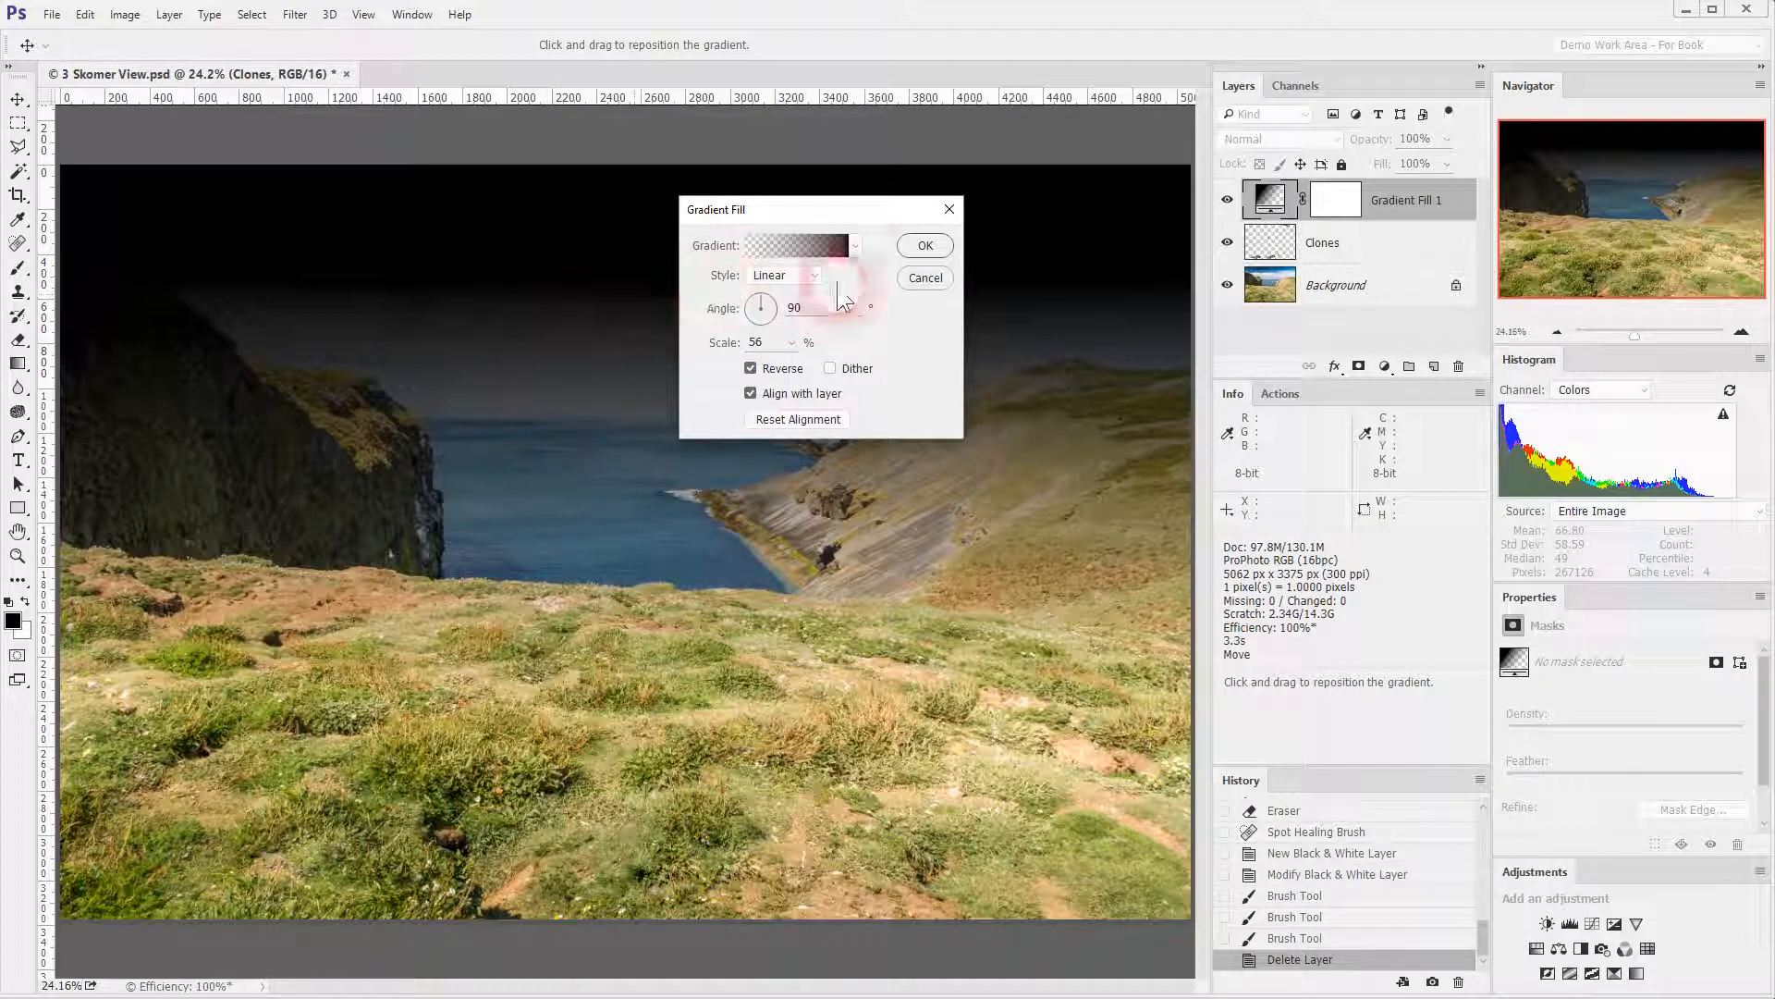
{"action": "left_click", "coordinate": [920, 246]}
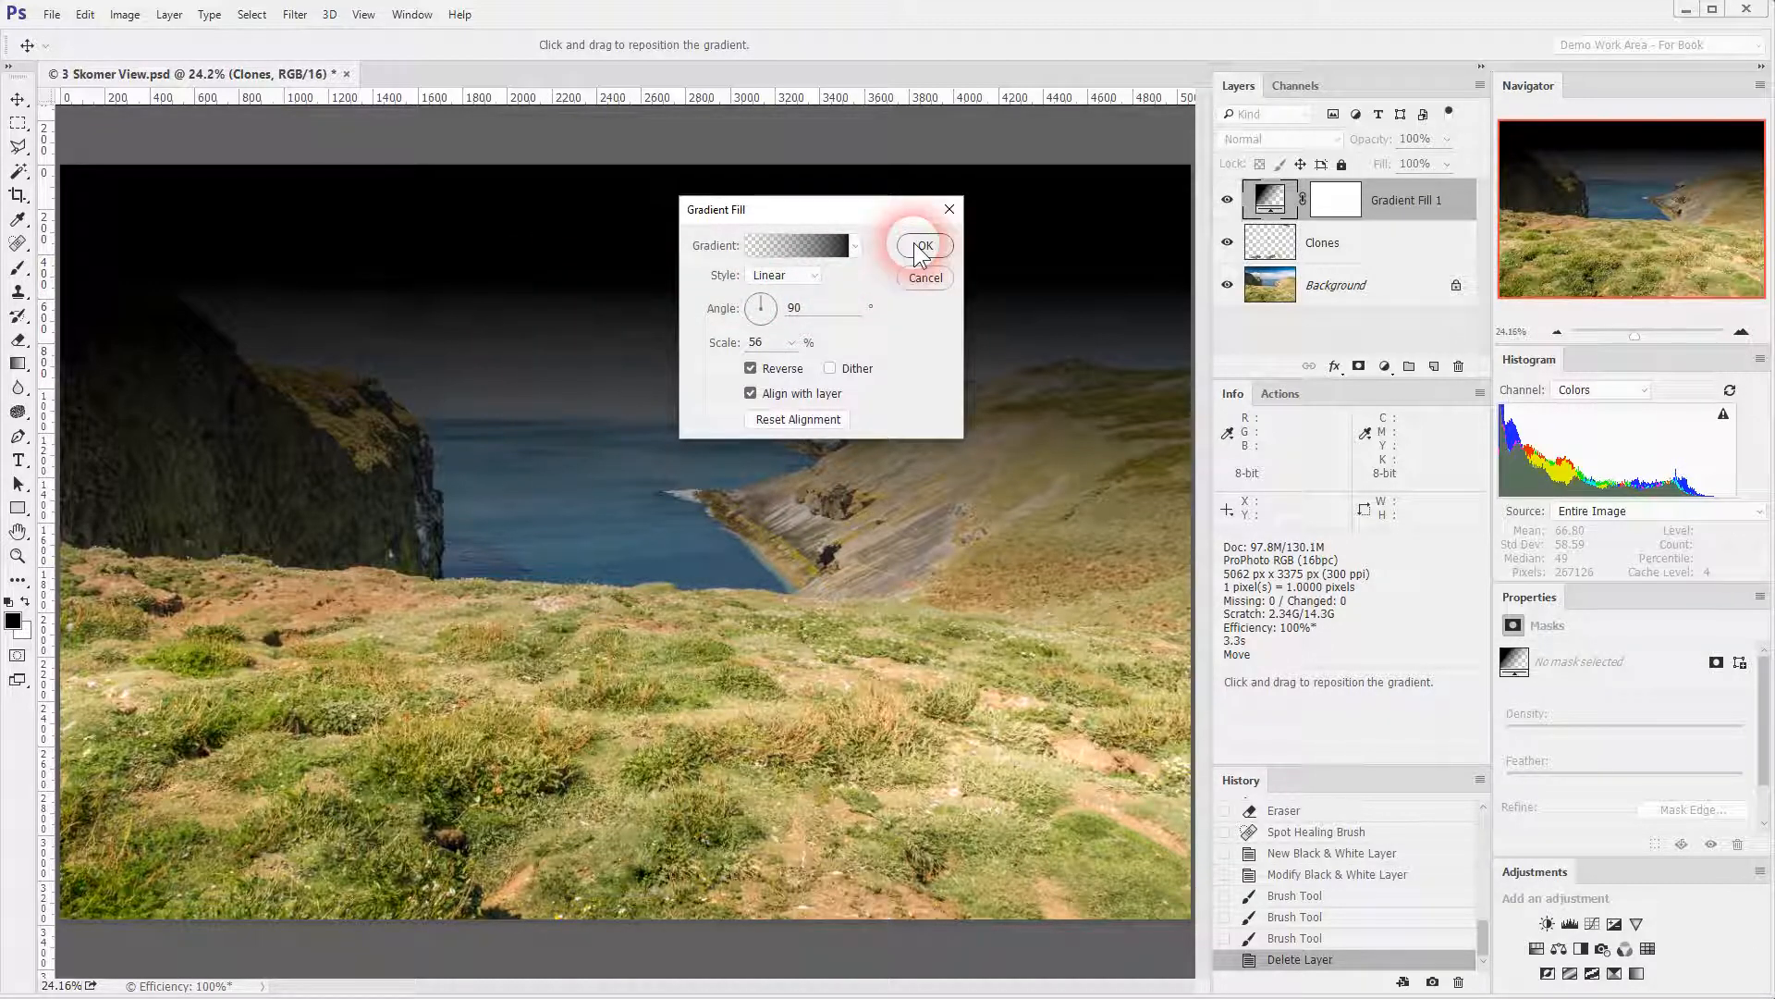
{"action": "key", "text": "b"}
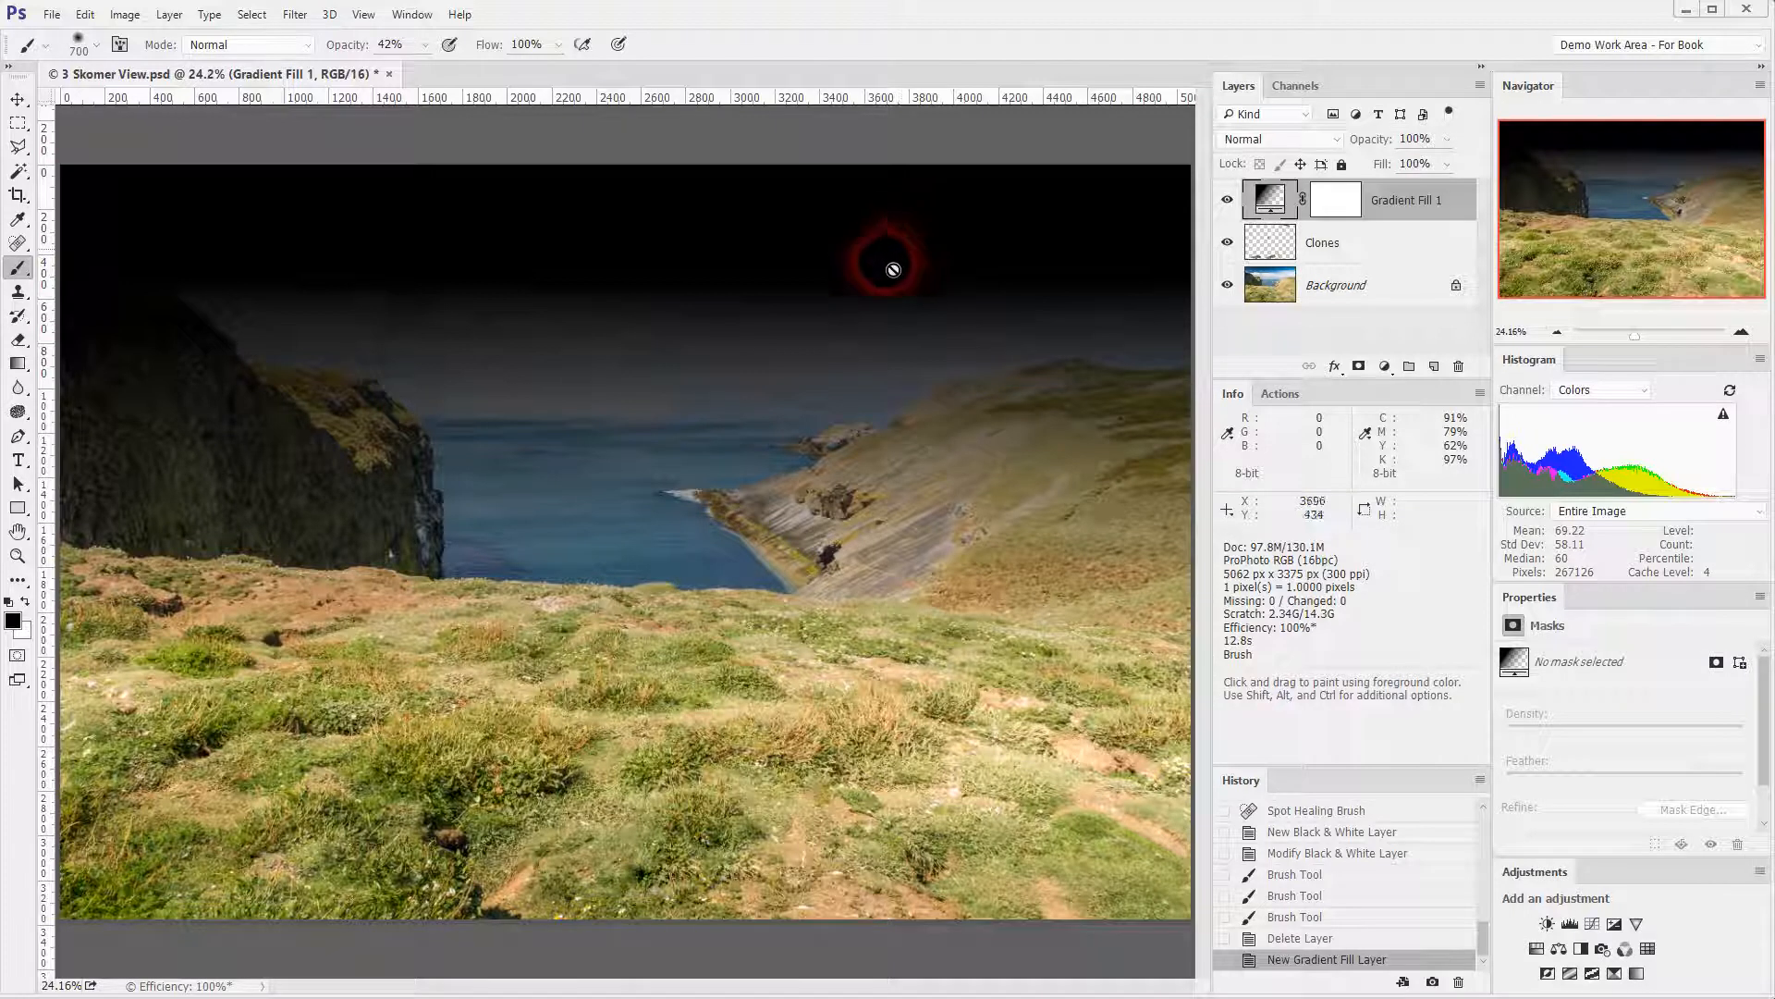
Set the Gradient Fill 1 layer's blend mode to Soft Light and its opacity to 46%.
{"action": "mouse_move", "coordinate": [893, 269]}
{"action": "left_mouse_down"}
{"action": "mouse_move", "coordinate": [680, 269]}
{"action": "mouse_move", "coordinate": [888, 246]}
{"action": "mouse_move", "coordinate": [1014, 186]}
{"action": "mouse_move", "coordinate": [1292, 140]}
{"action": "mouse_move", "coordinate": [1230, 86]}
{"action": "left_mouse_up"}
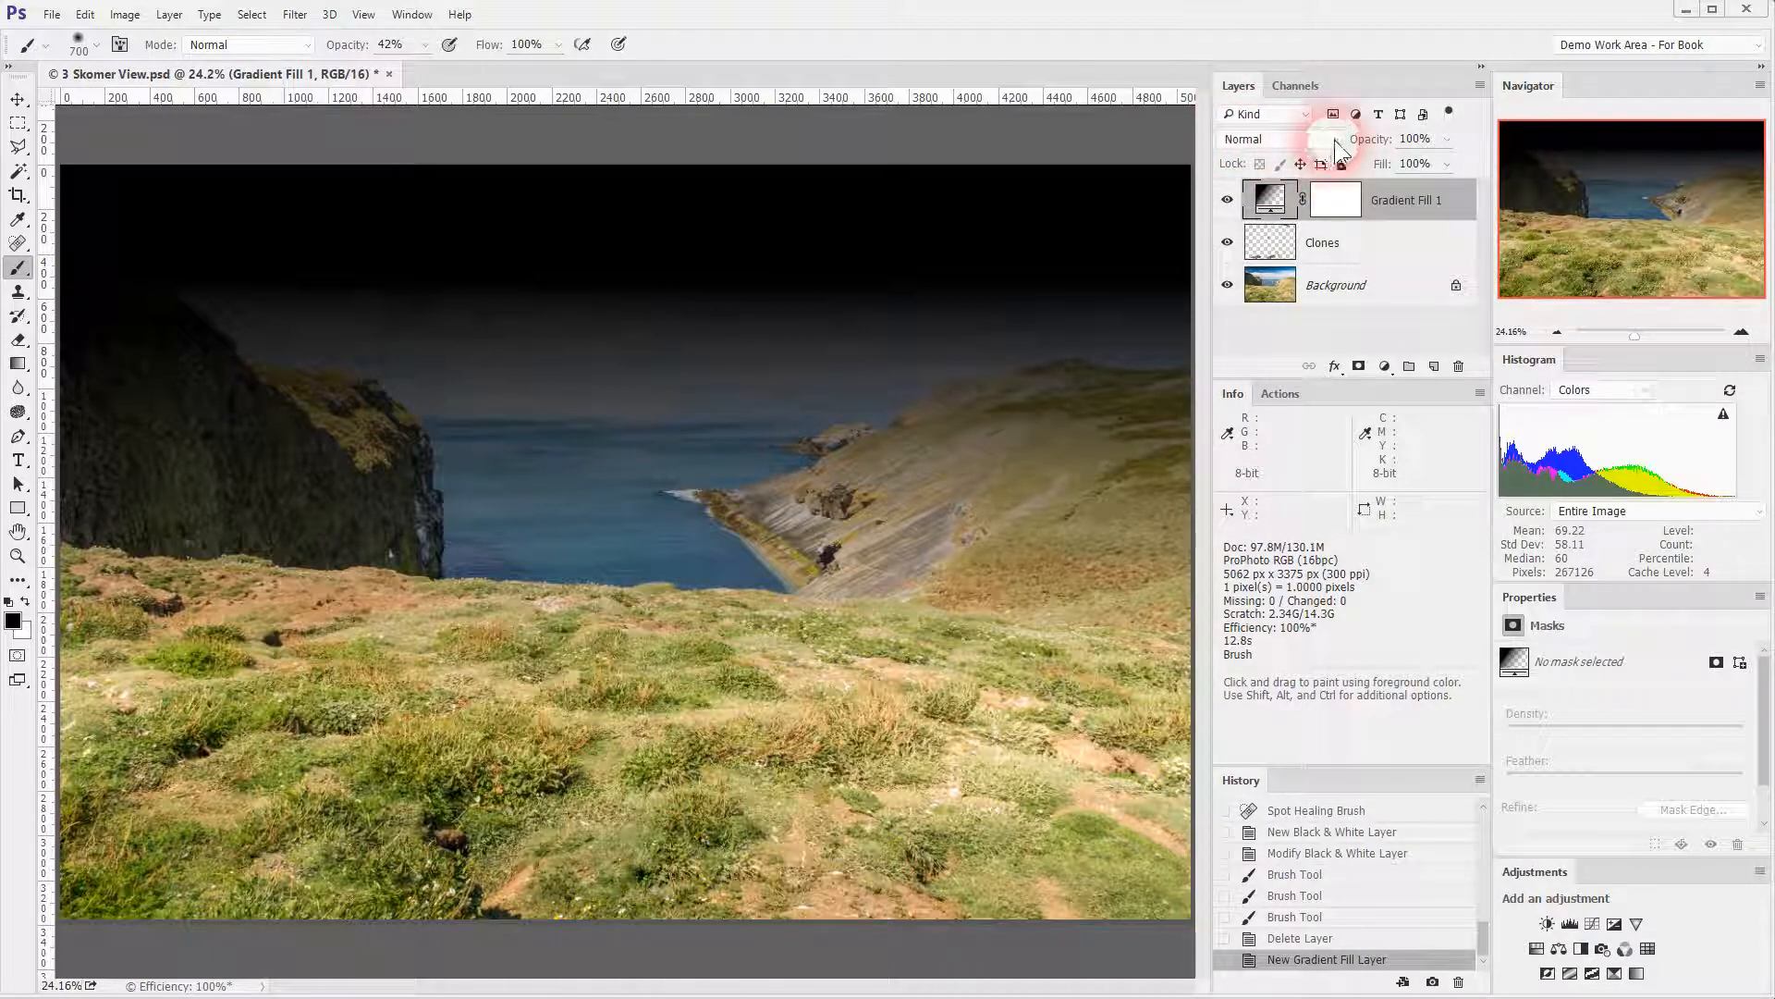
{"action": "left_click", "coordinate": [1335, 141]}
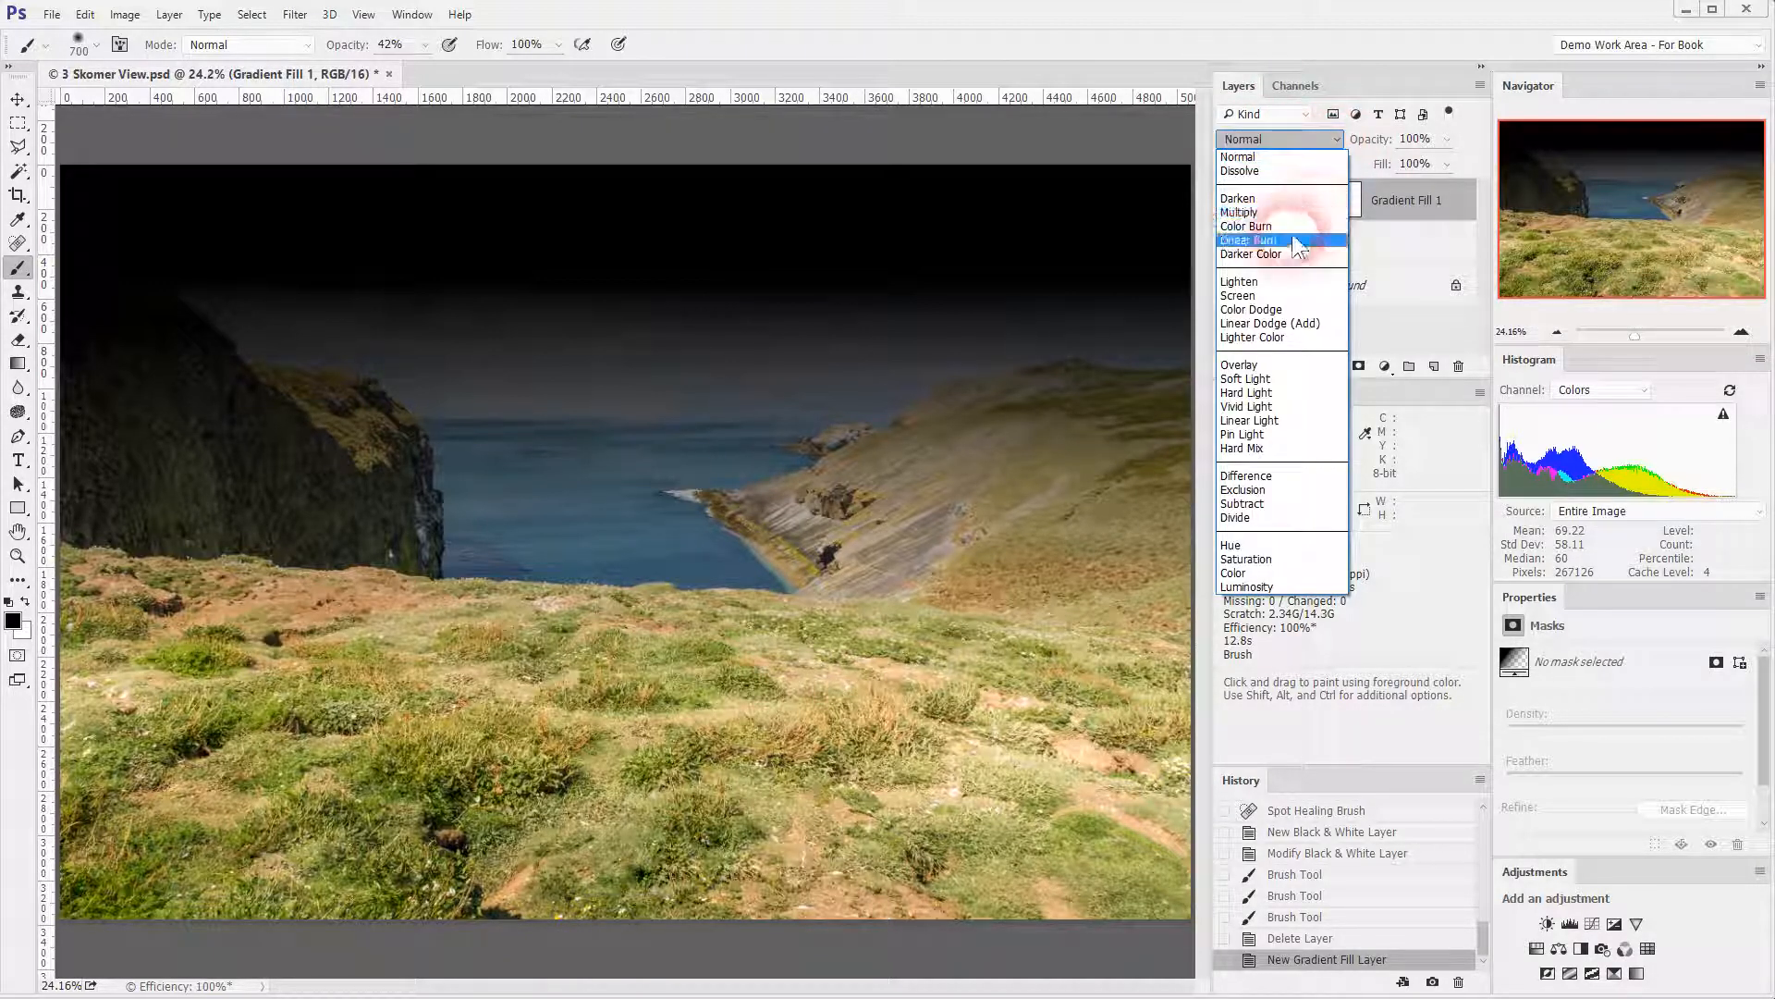
{"action": "left_click", "coordinate": [1263, 378]}
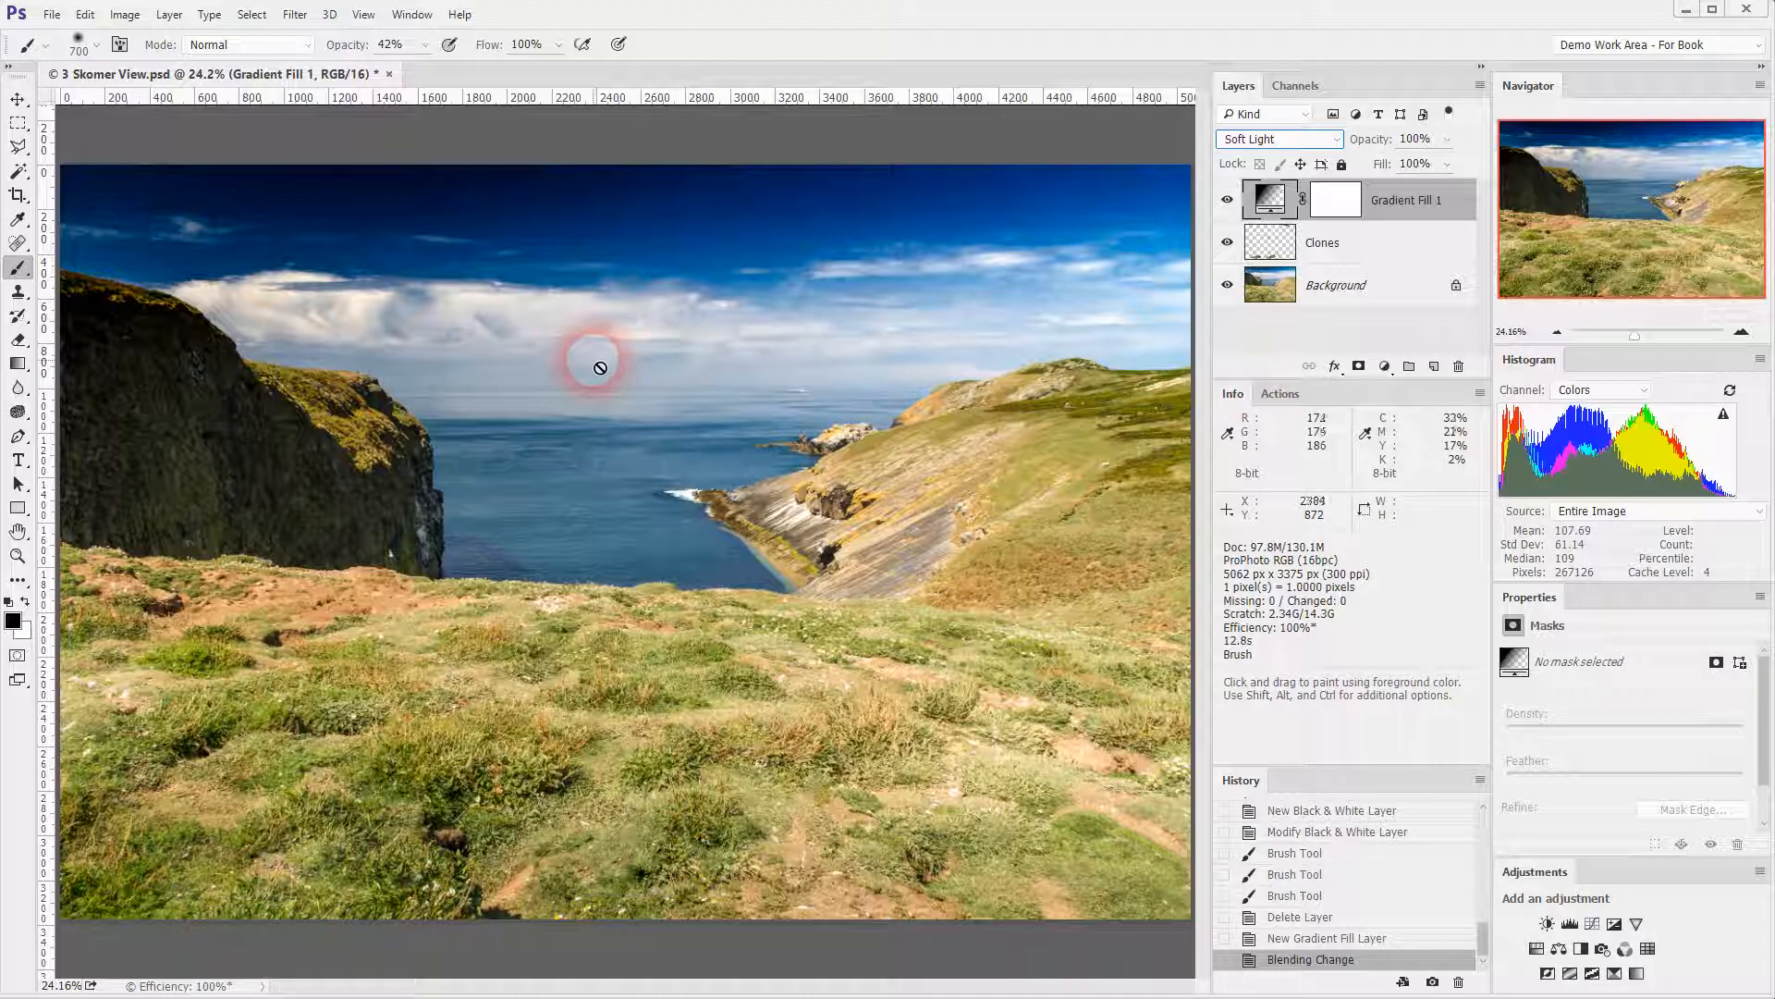
{"action": "left_click", "coordinate": [1446, 140]}
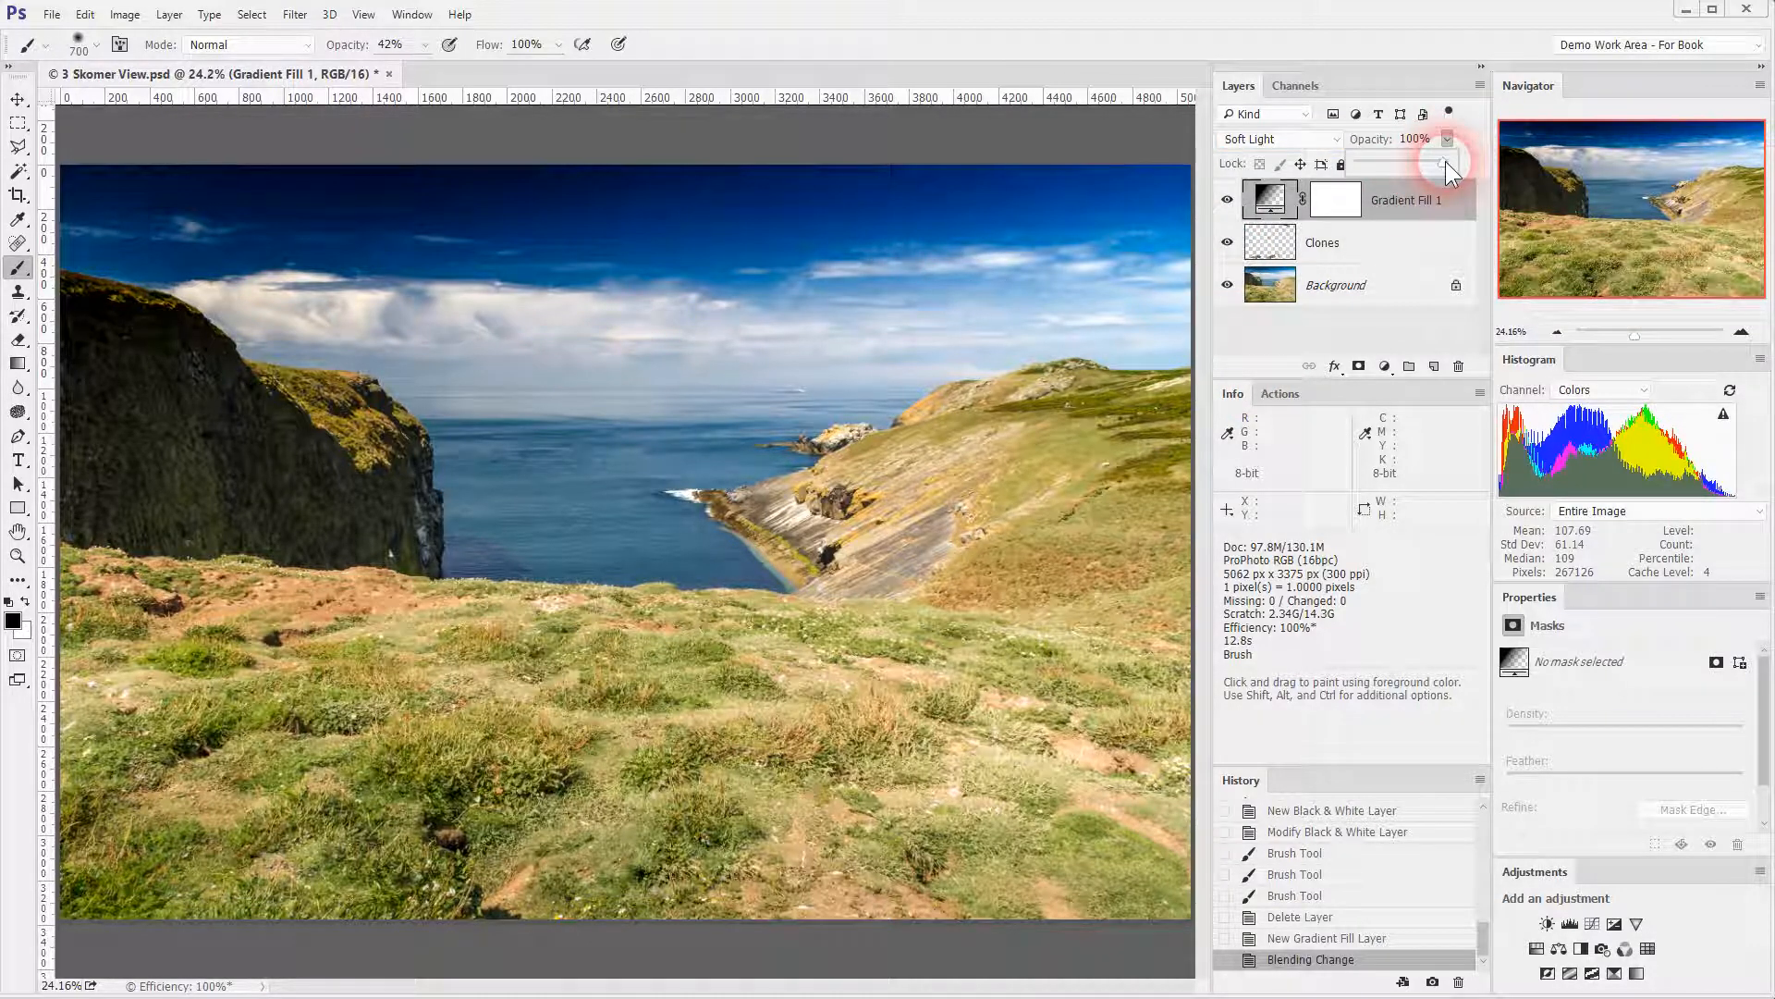
{"action": "left_click_drag", "start_coordinate": [1445, 162], "coordinate": [1397, 163]}
Reopen the Gradient Fill 1 layer's settings to review its gradient, style, angle and scale, then leave without changing them.
{"action": "left_click", "coordinate": [1280, 199]}
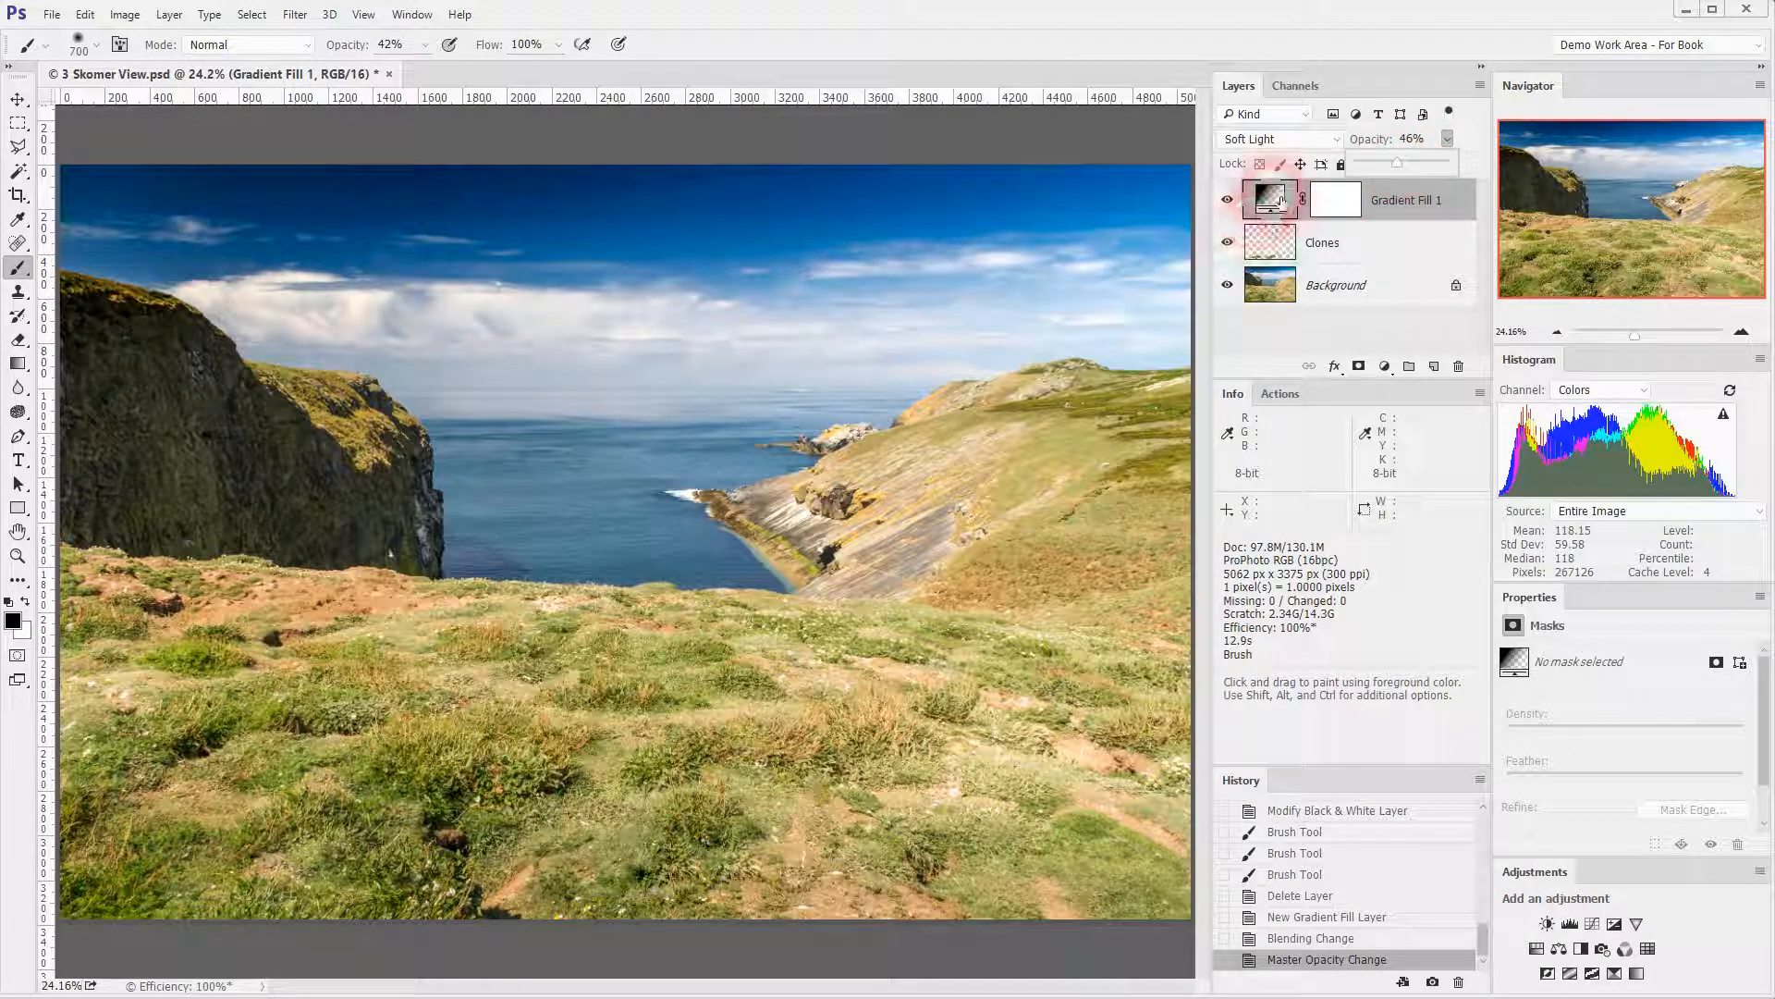
{"action": "double_click", "coordinate": [1281, 199]}
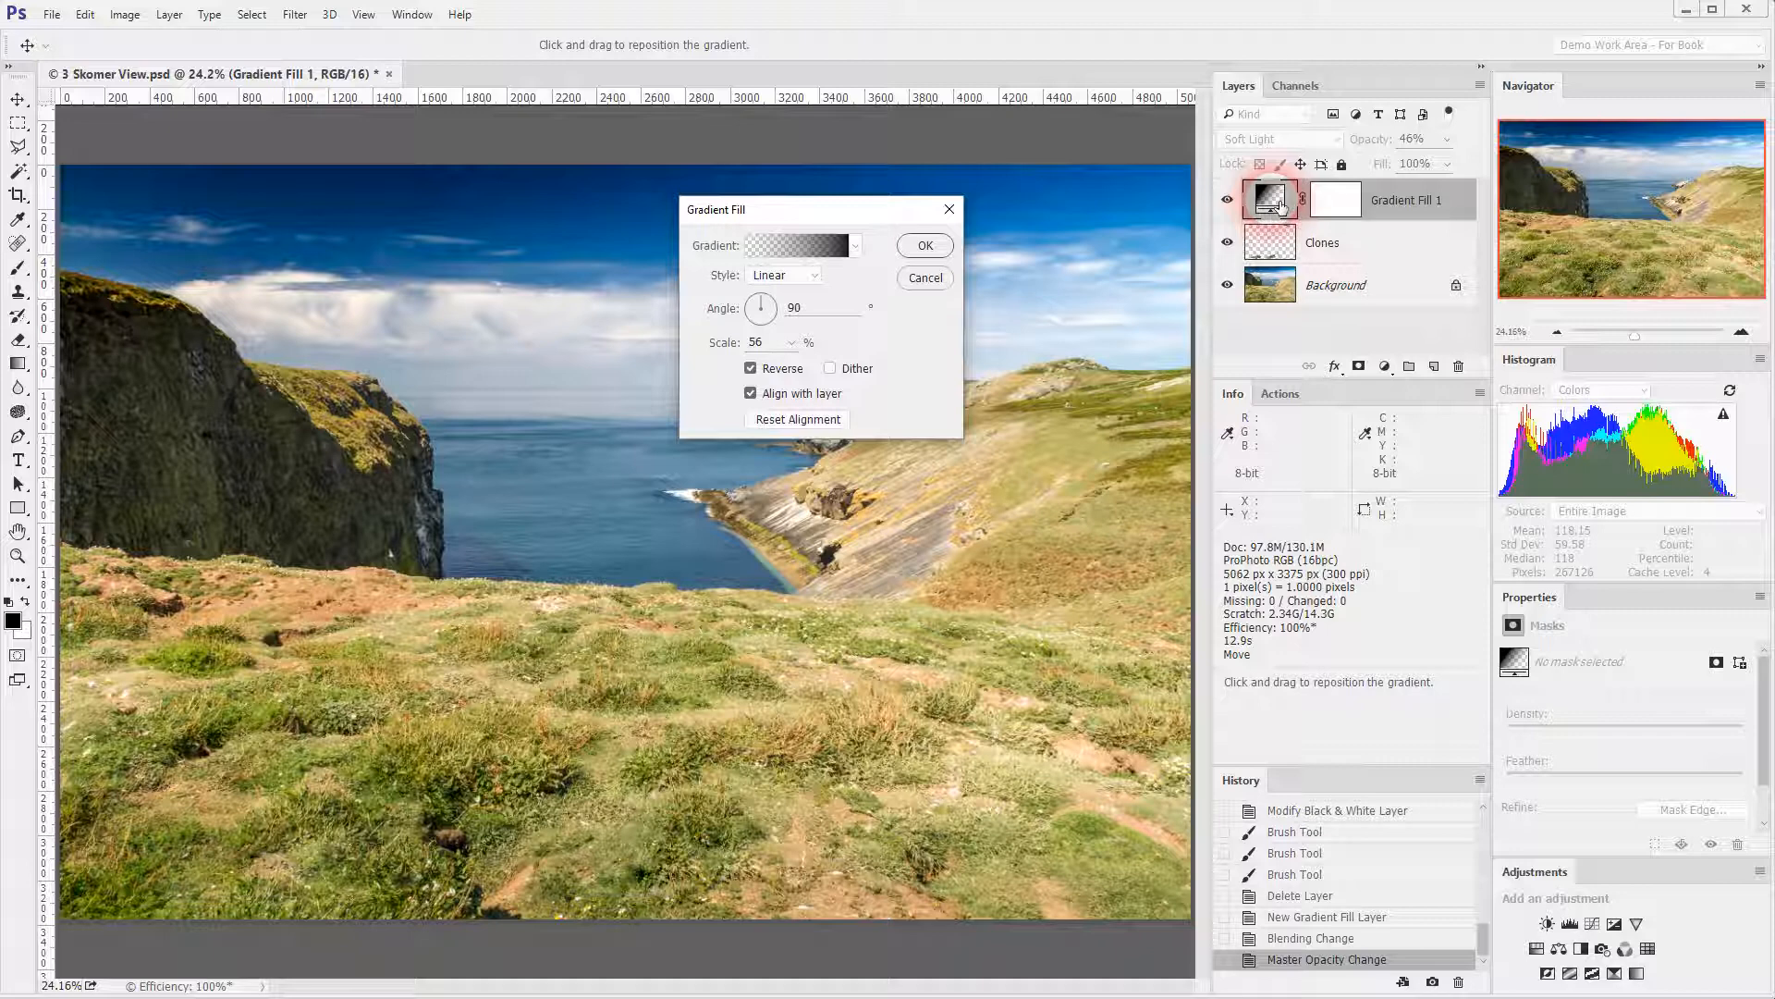
{"action": "left_click", "coordinate": [808, 238]}
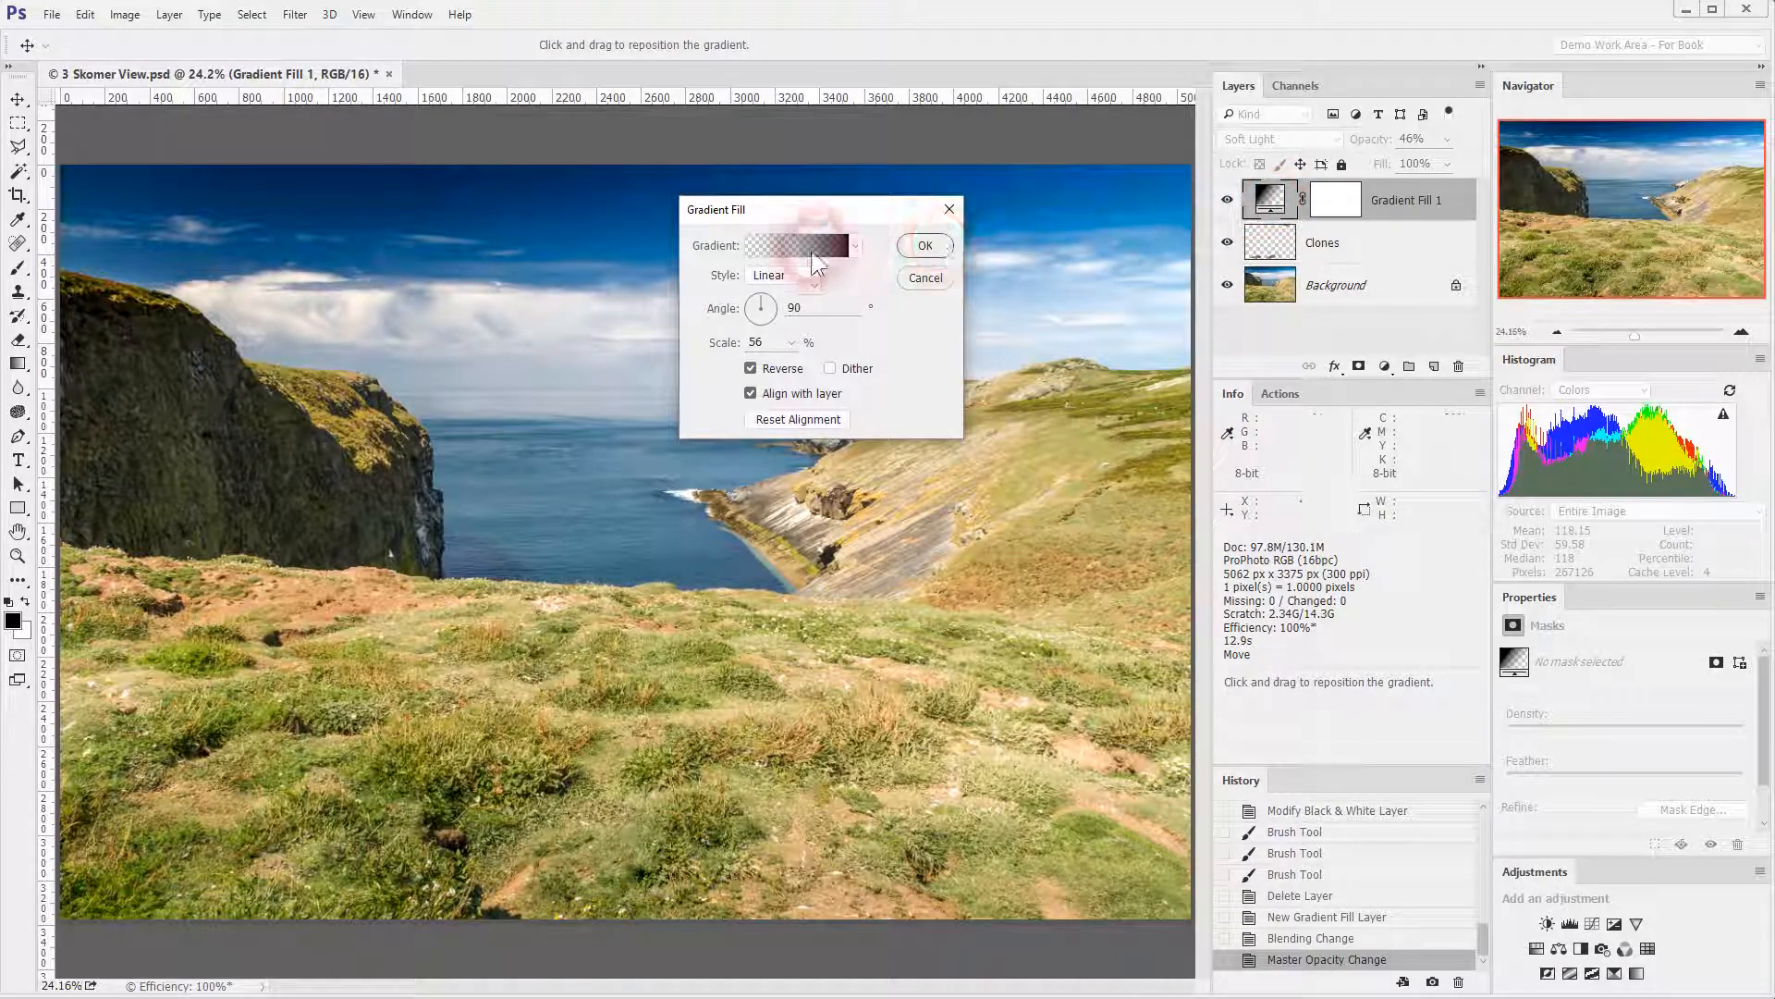
{"action": "left_click_drag", "start_coordinate": [806, 218], "coordinate": [814, 174]}
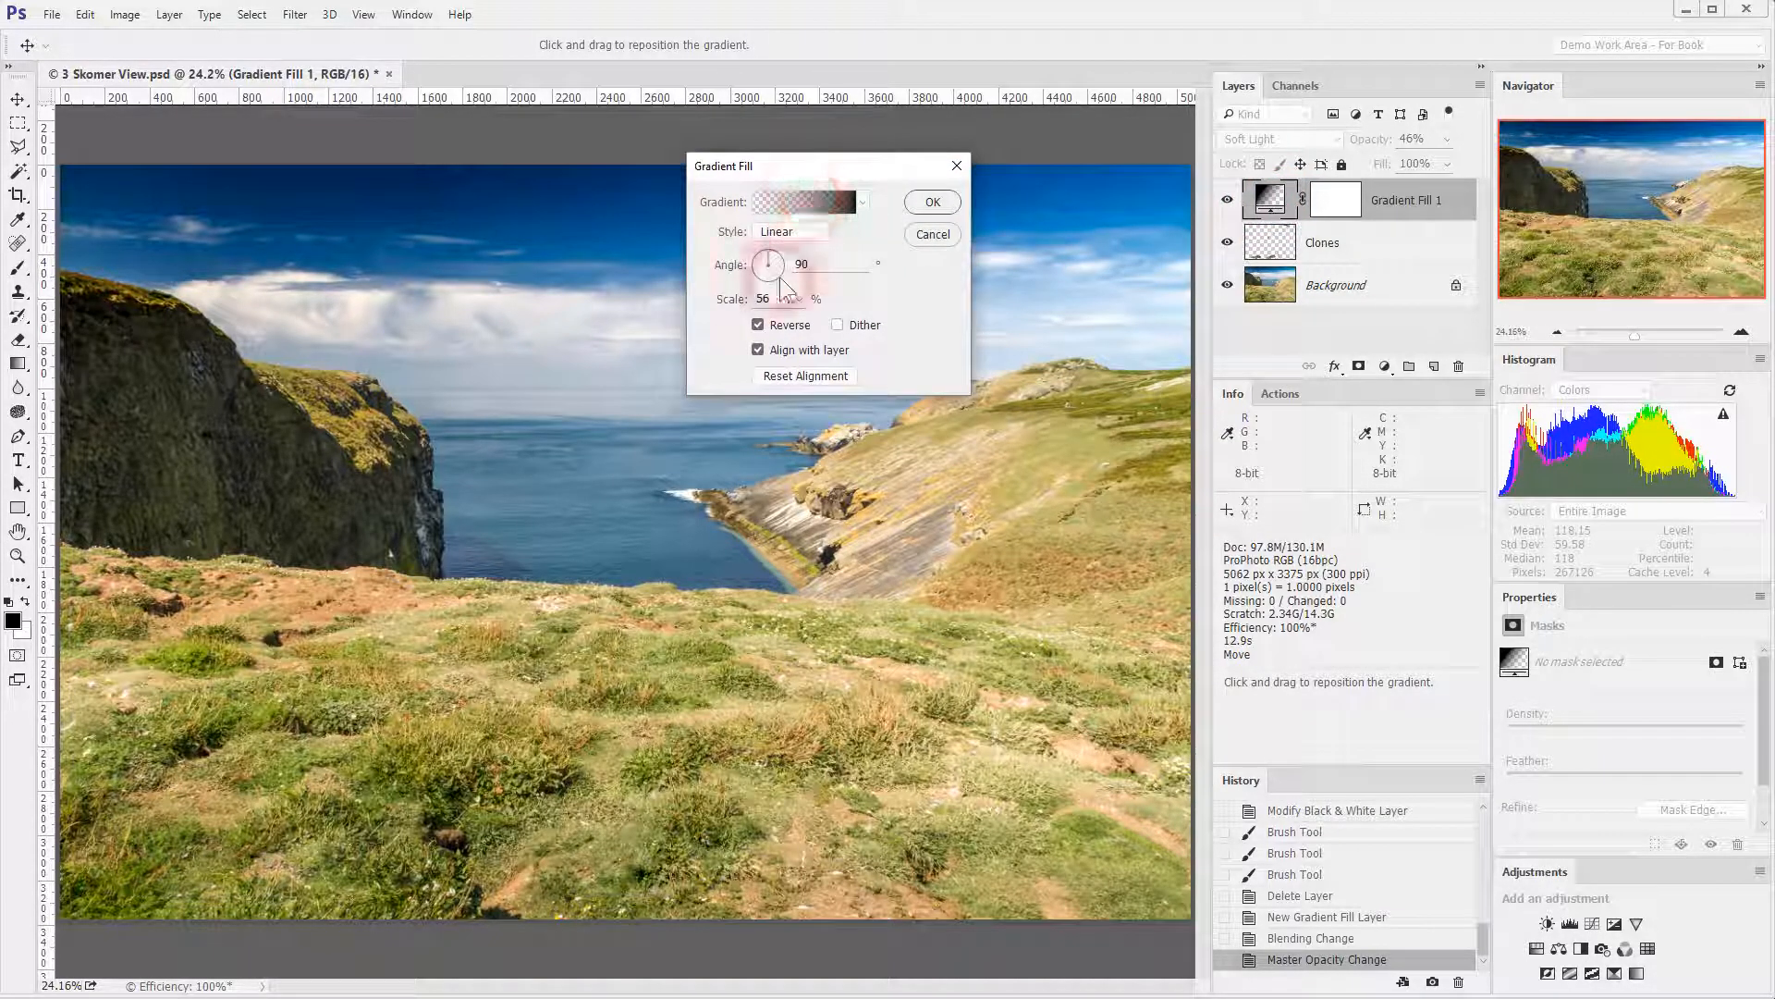
{"action": "left_click_drag", "start_coordinate": [519, 328], "coordinate": [522, 334]}
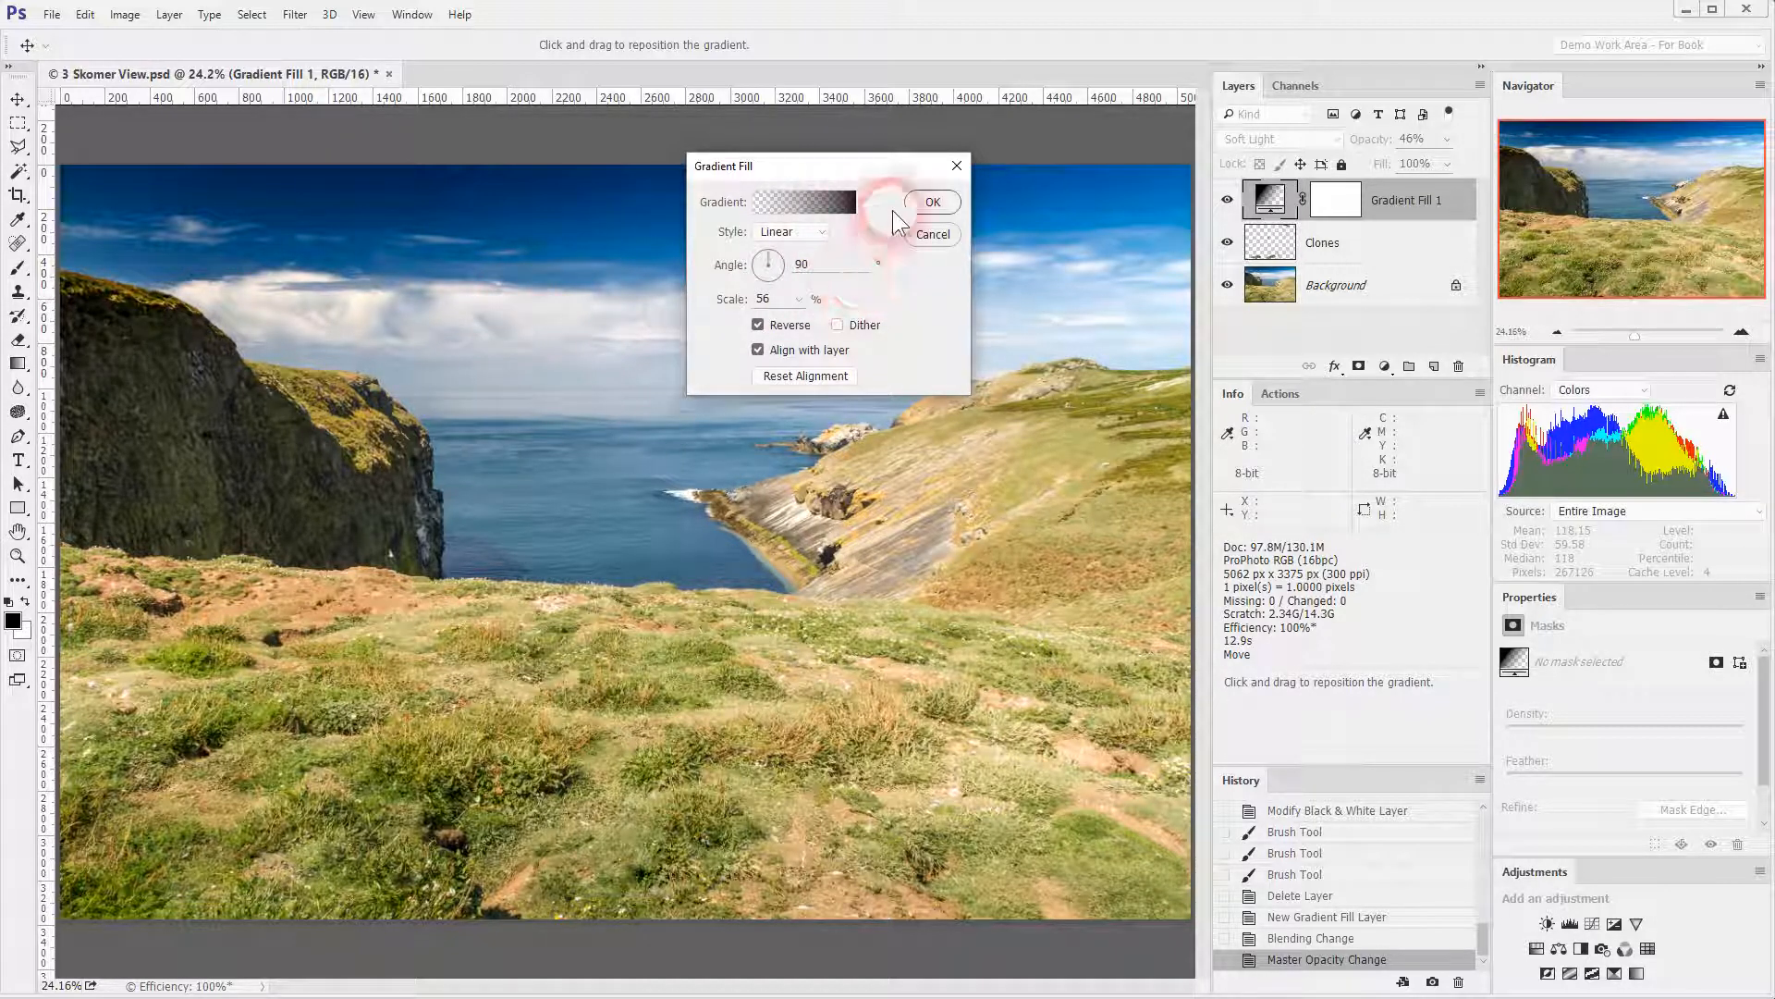
{"action": "left_click", "coordinate": [929, 237]}
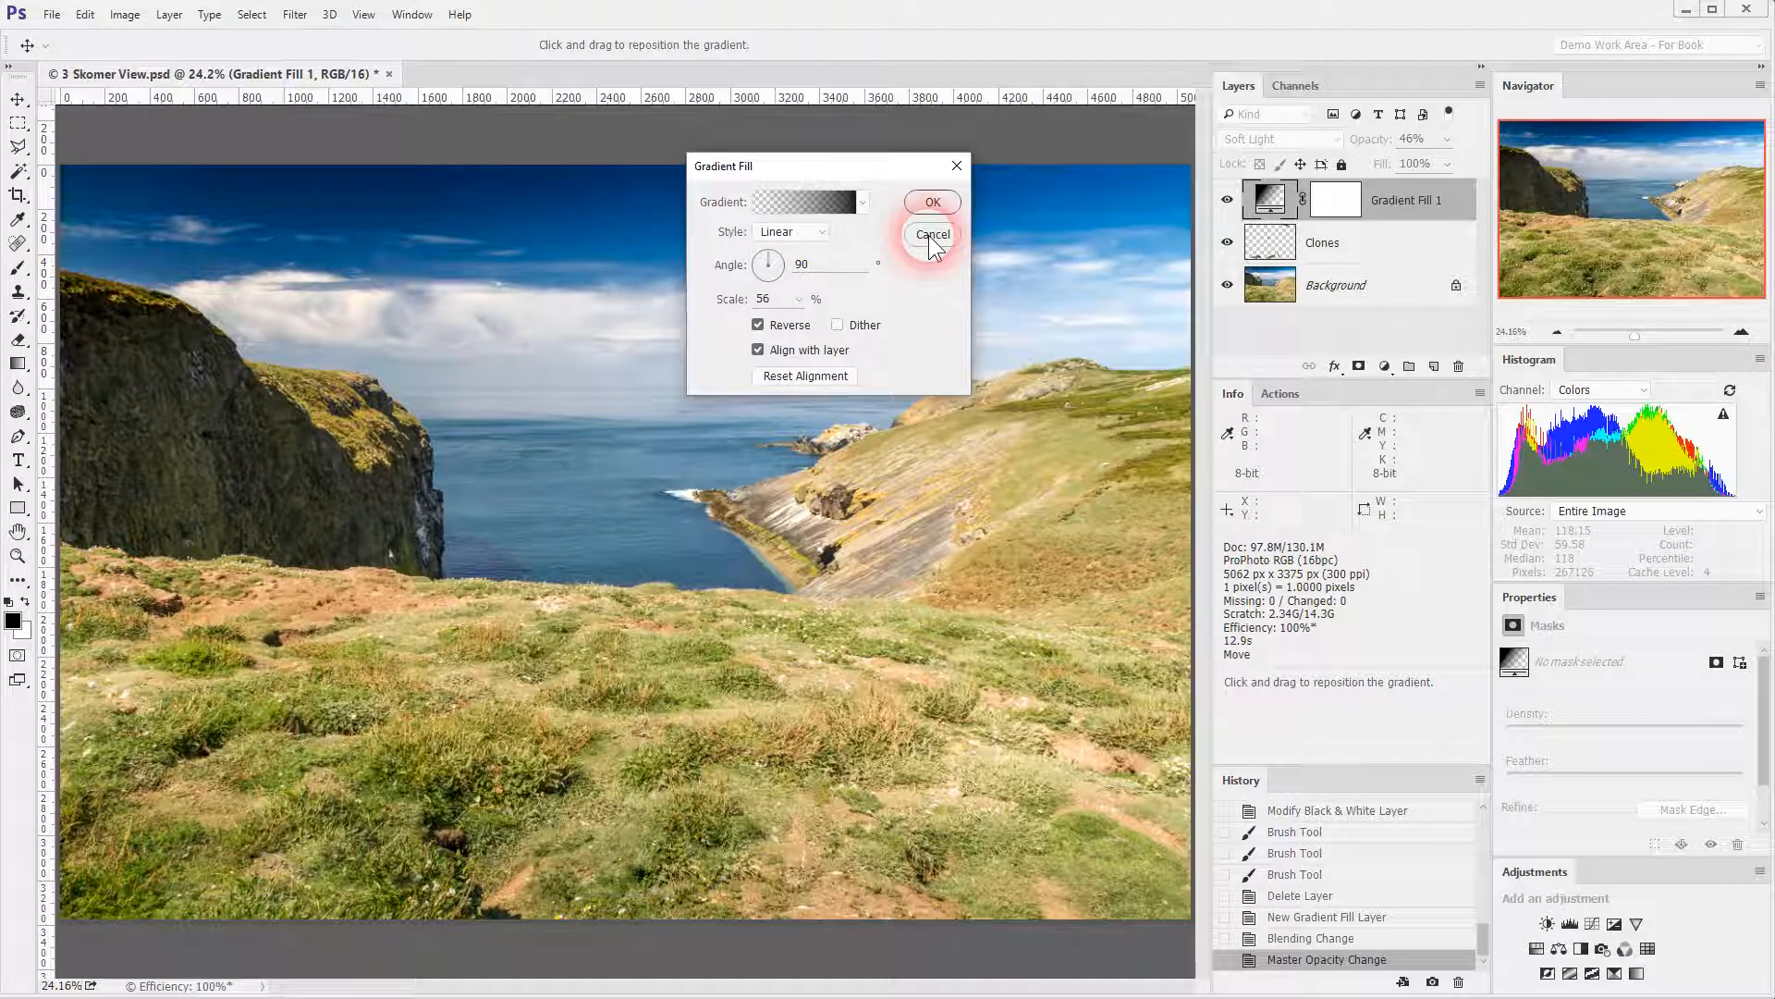
{"action": "key", "text": "b"}
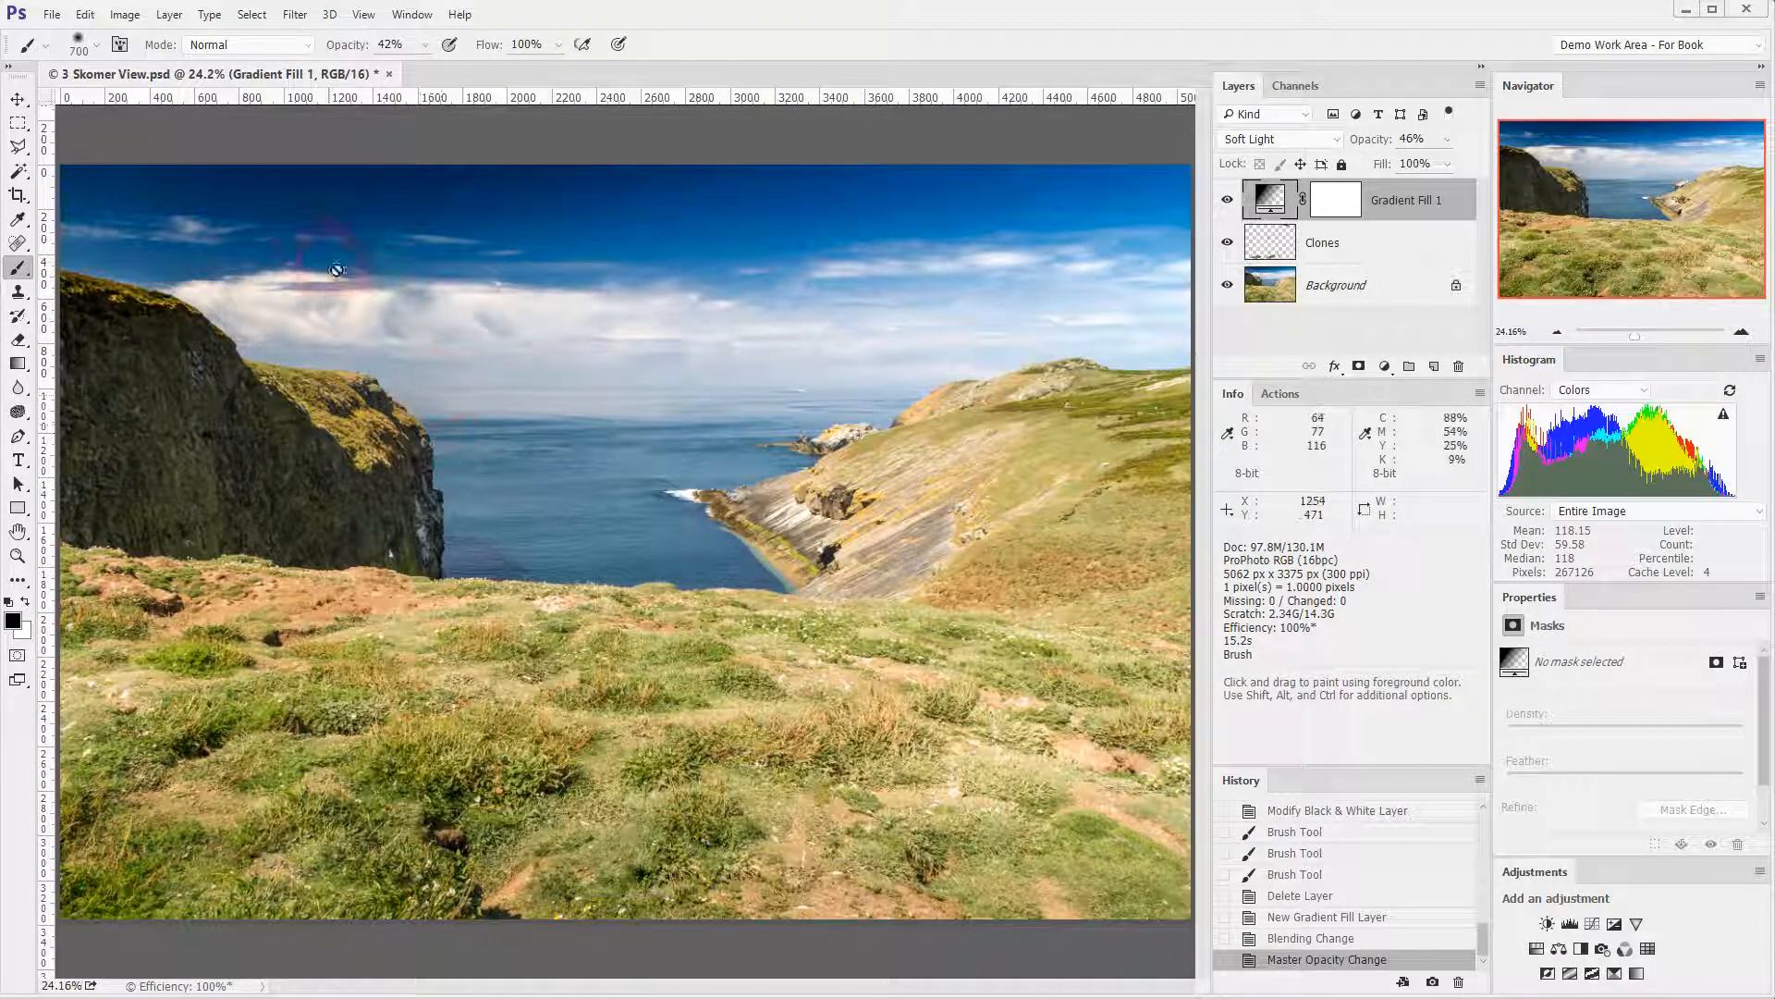
Save the layered Skomer View document.
{"action": "left_click", "coordinate": [52, 15]}
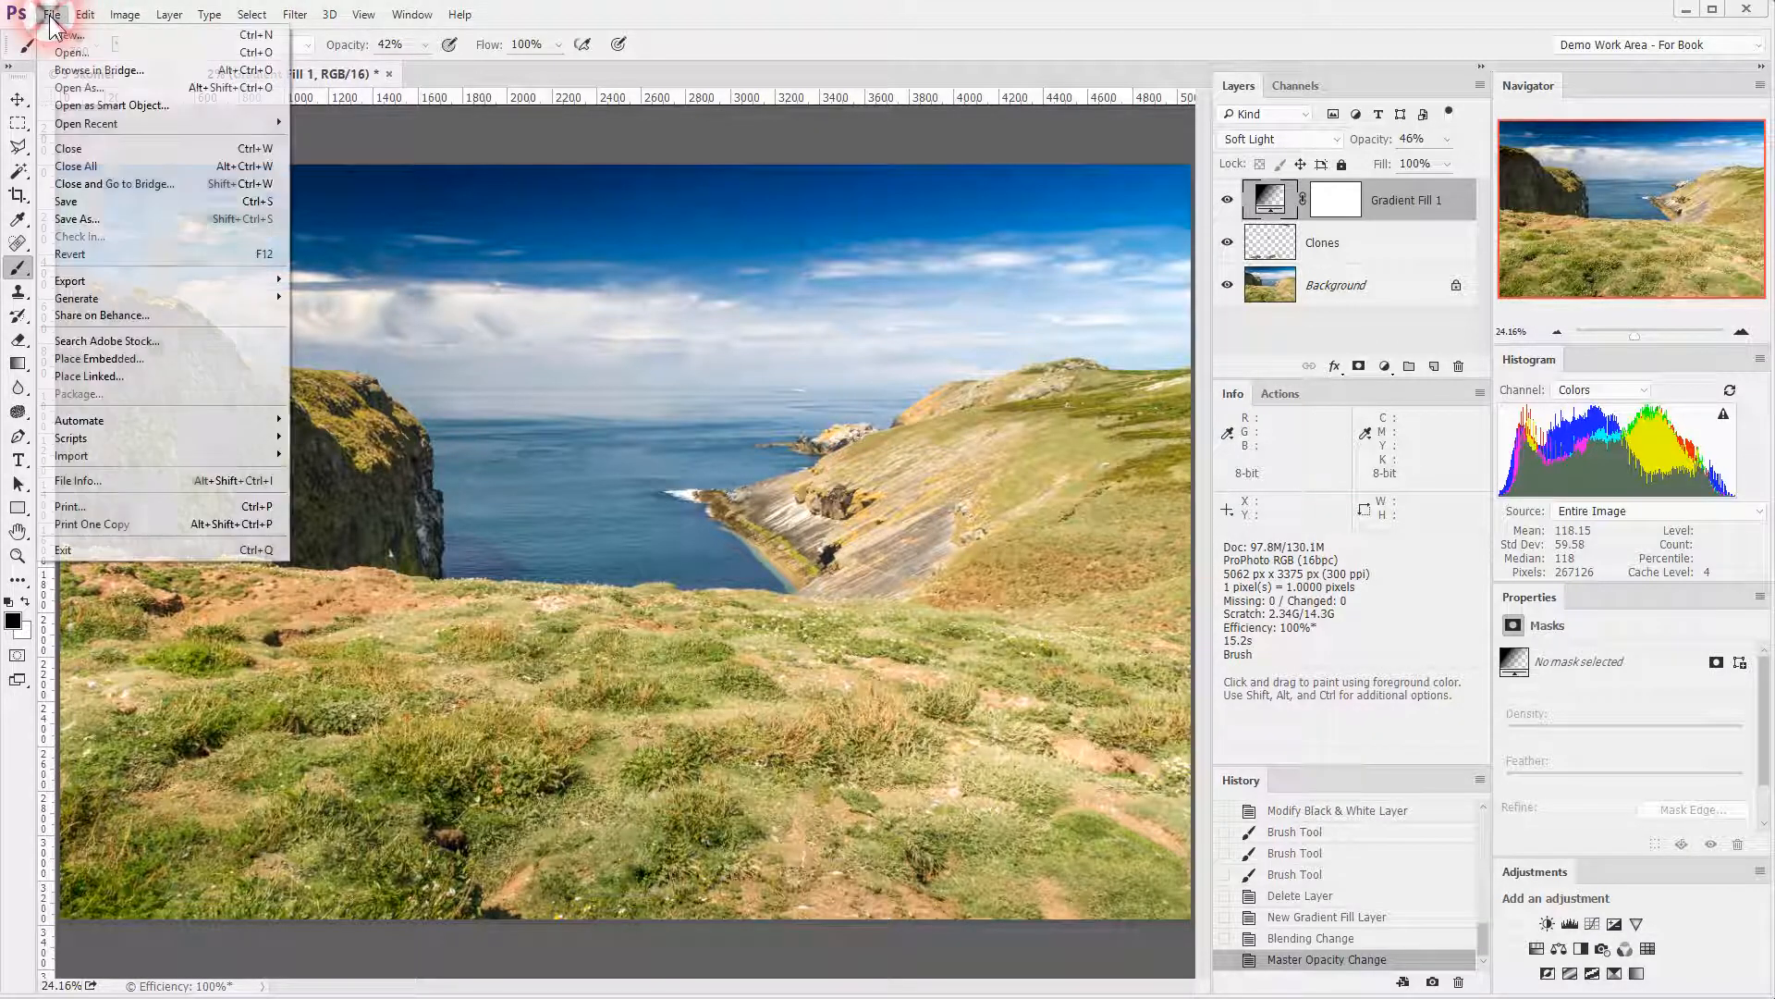
{"action": "left_click", "coordinate": [69, 211]}
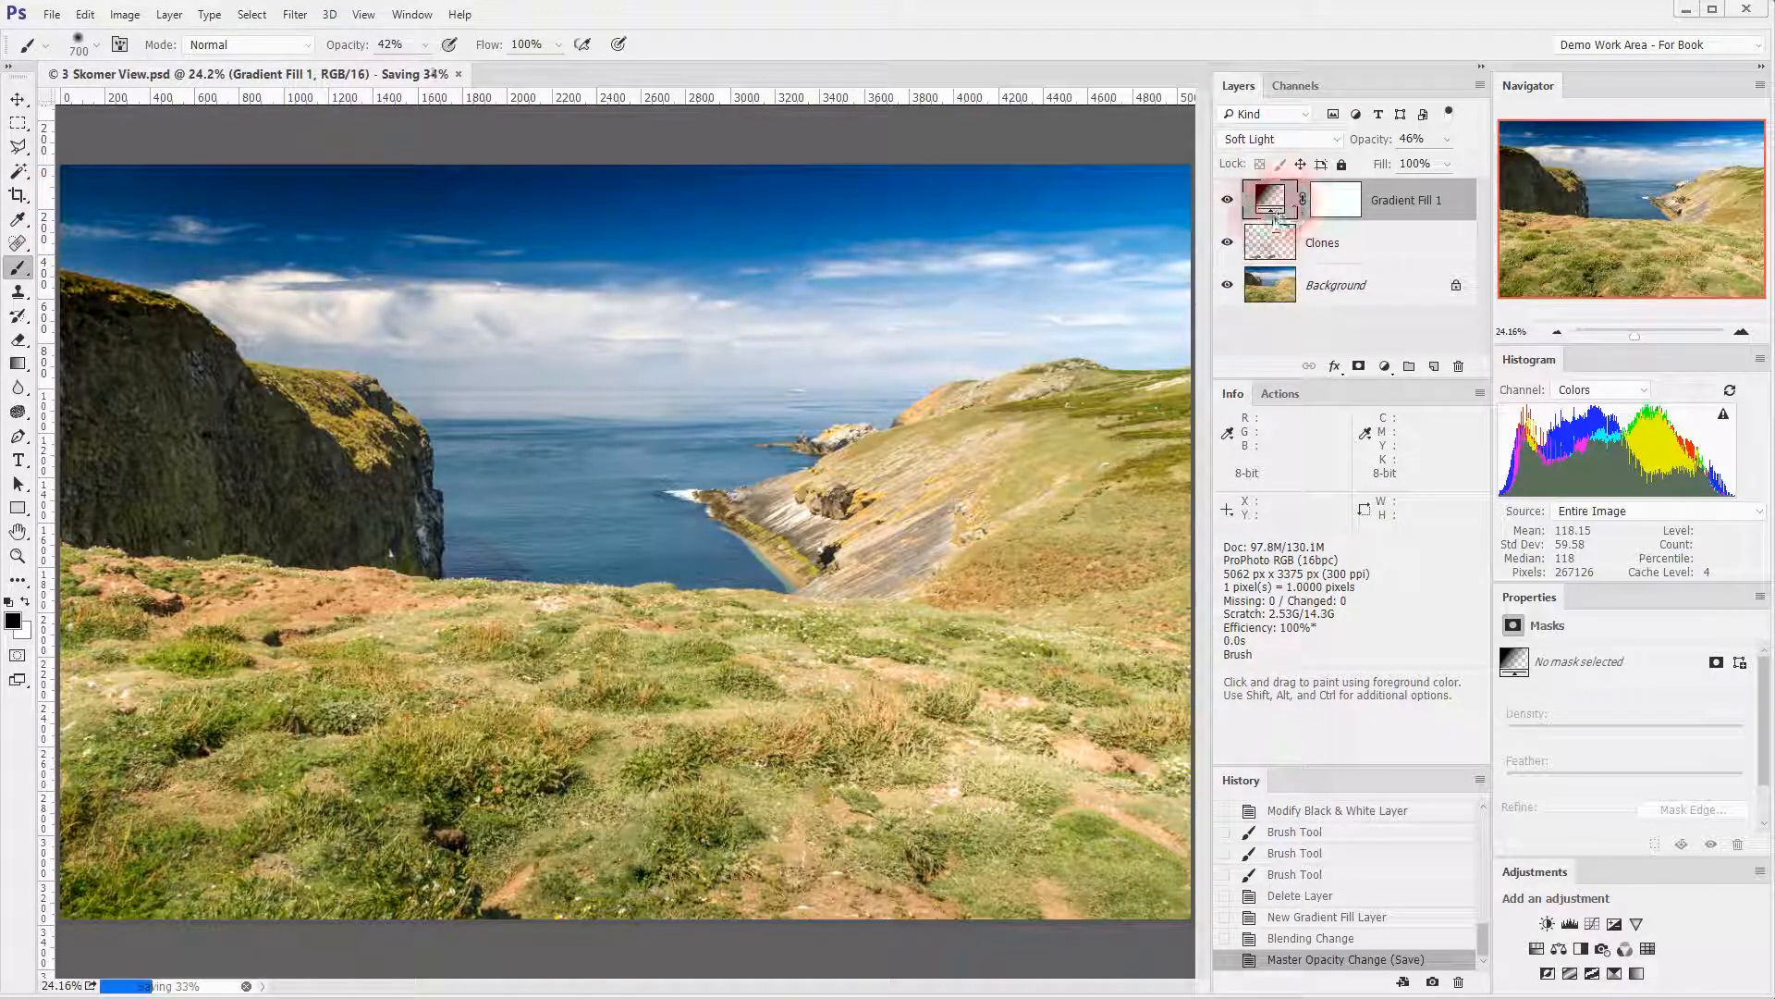
{"action": "left_click", "coordinate": [1269, 287]}
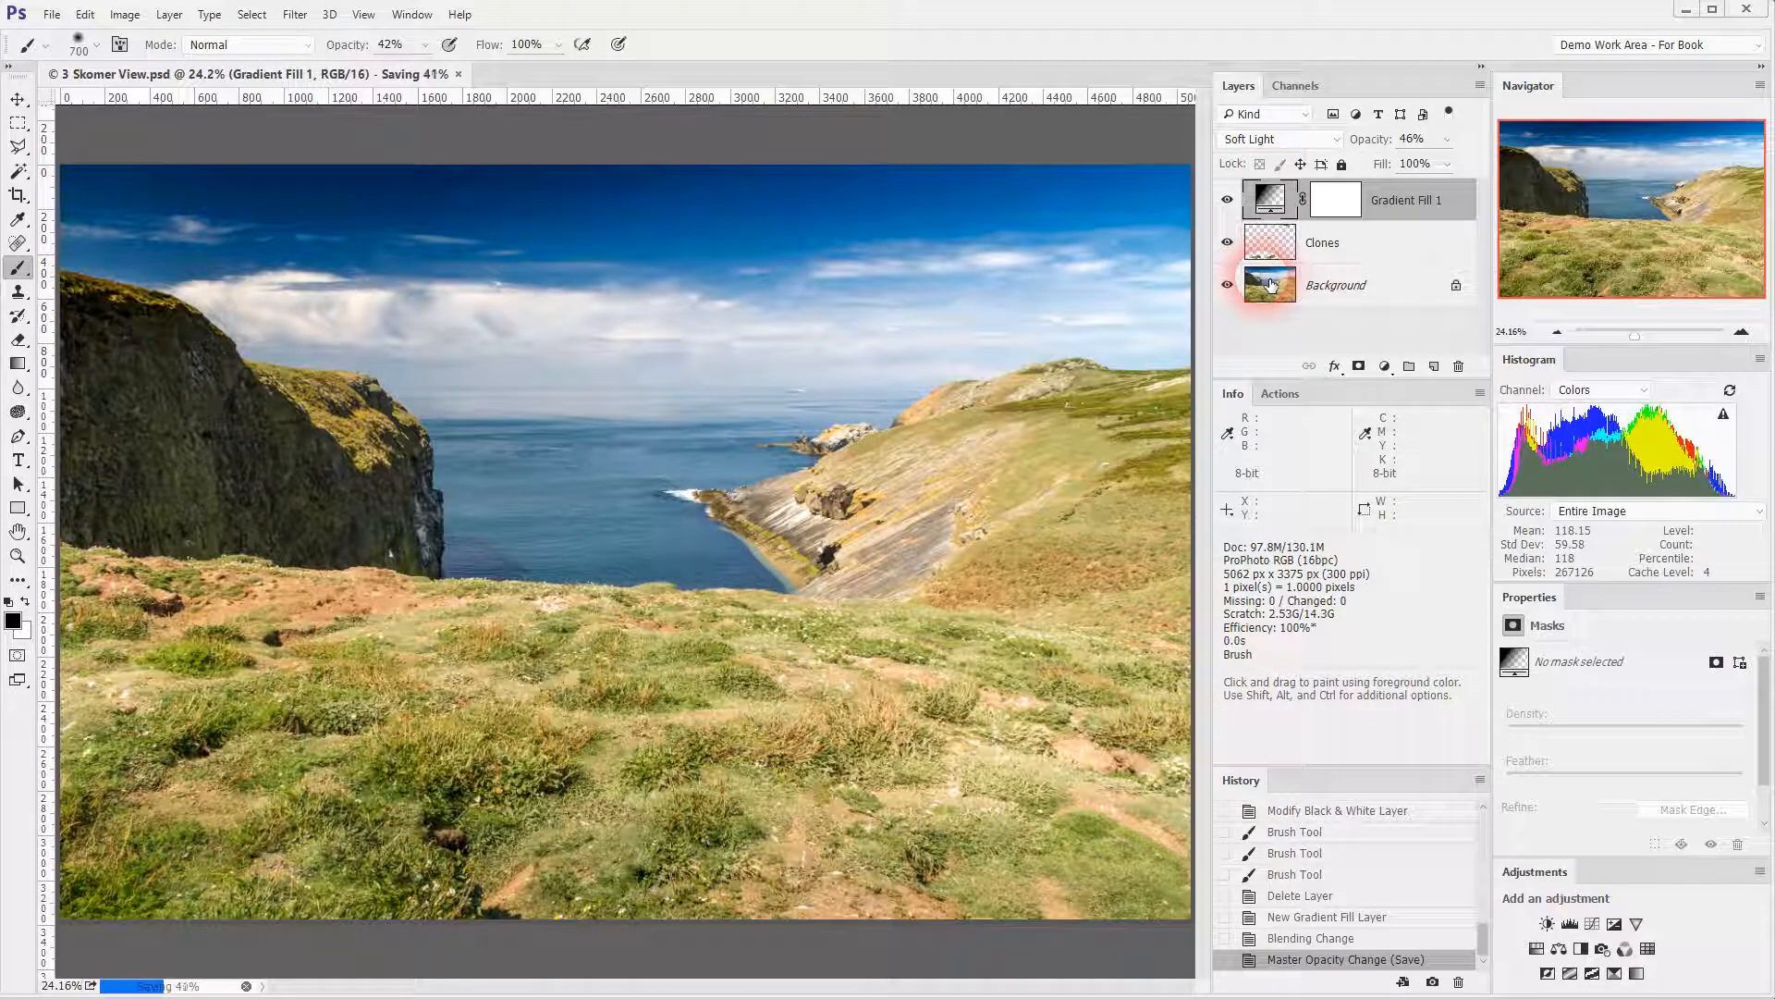